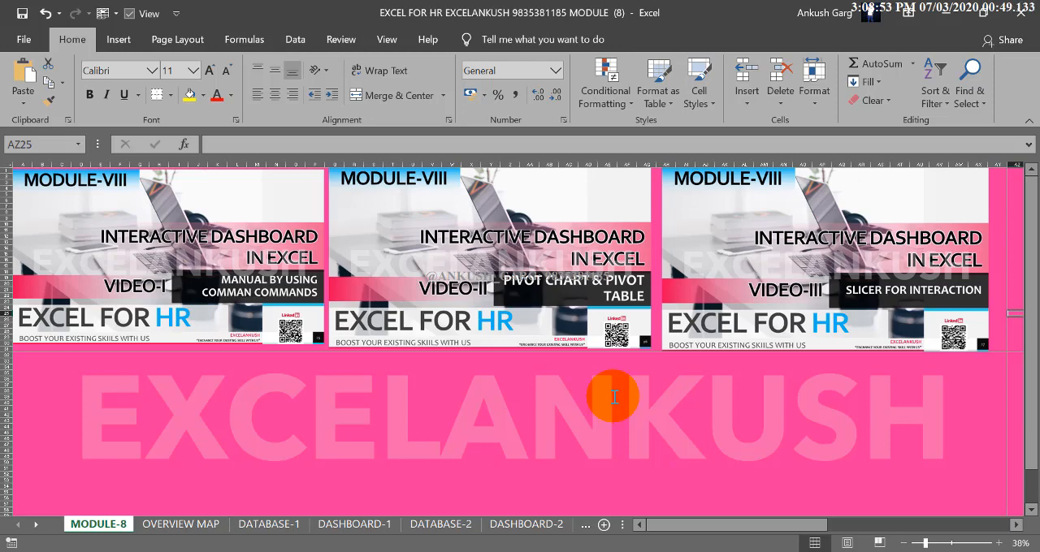
Open the DASHBOARD-1 sheet and try the Gender slicer, leaving only Female selected
{"action": "left_click", "coordinate": [379, 531]}
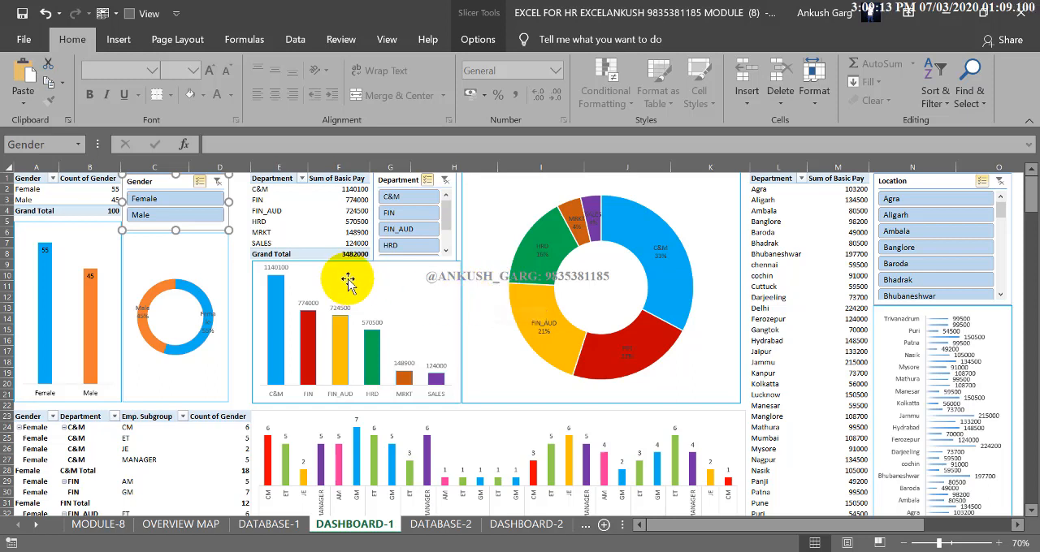
{"action": "left_click", "coordinate": [182, 214]}
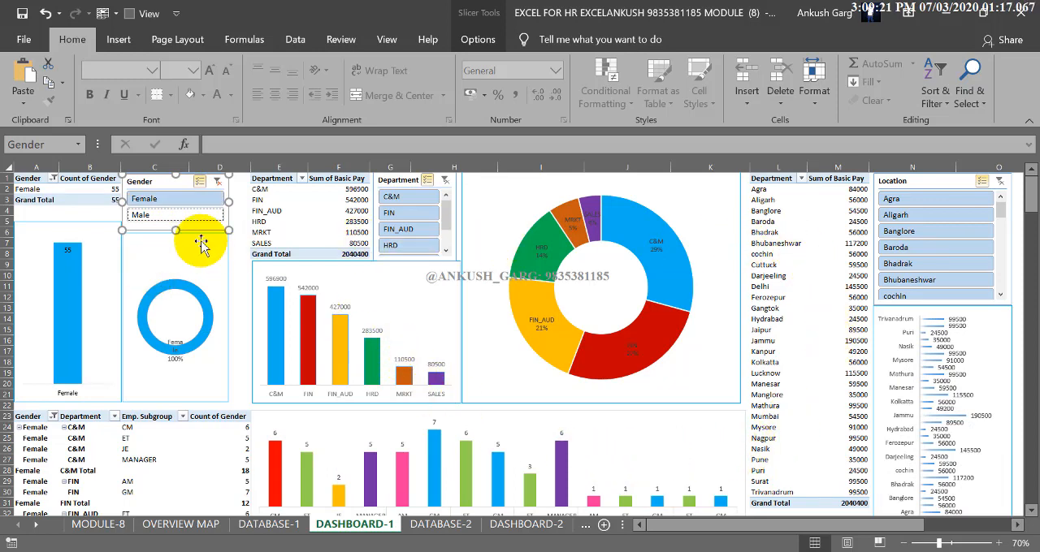
{"action": "left_click", "coordinate": [184, 203]}
{"action": "left_click", "coordinate": [185, 216]}
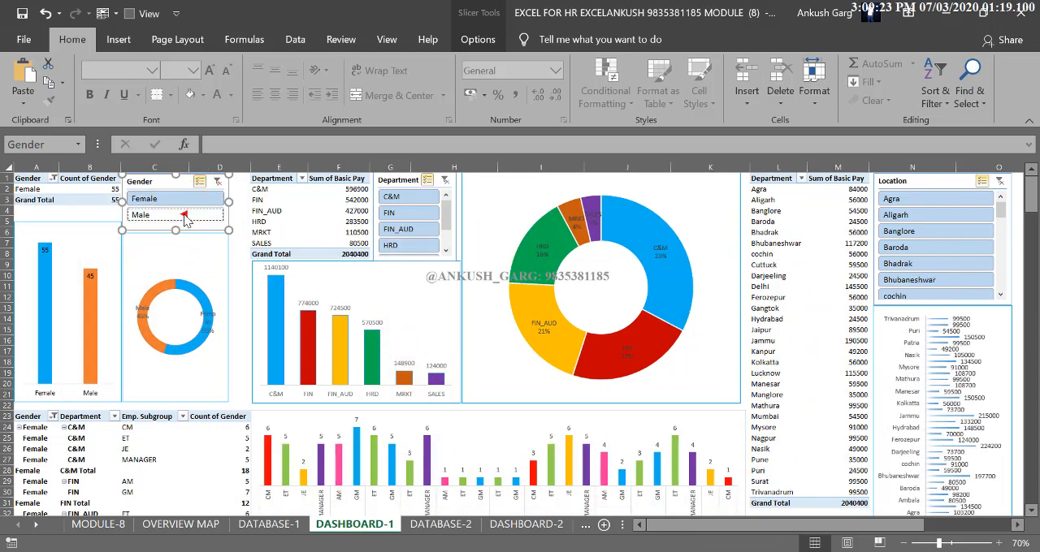
{"action": "left_click", "coordinate": [189, 201]}
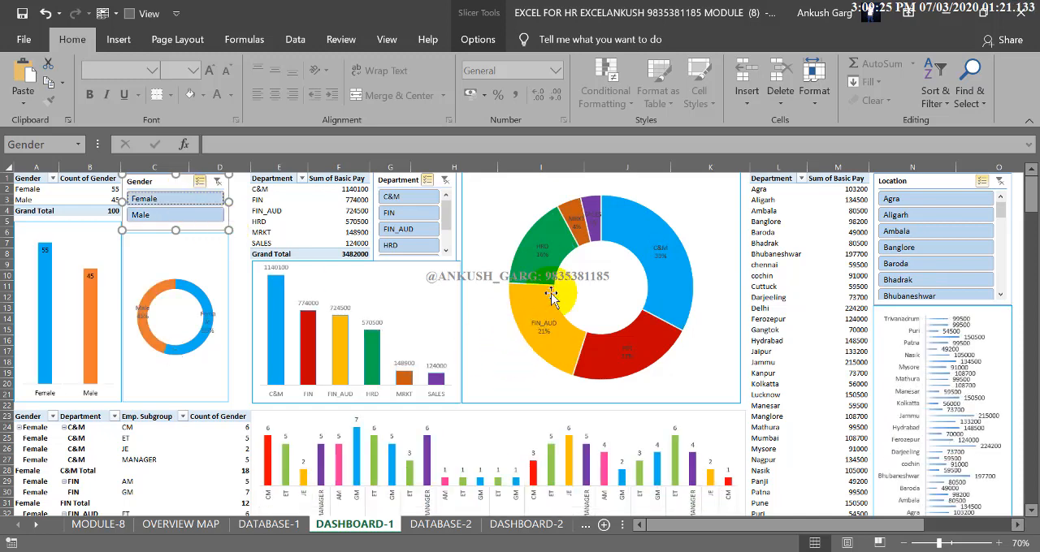
{"action": "left_click", "coordinate": [168, 220]}
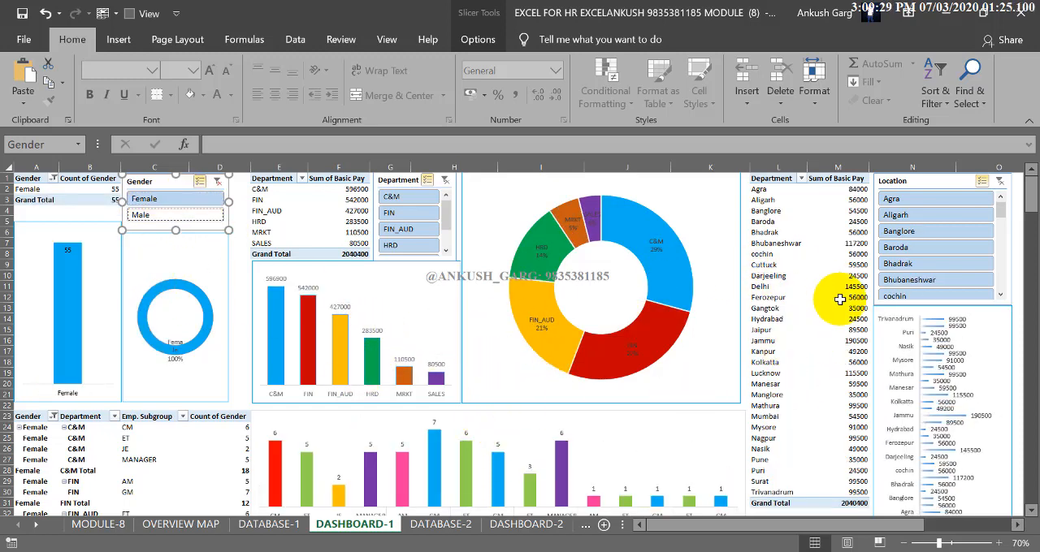
Exclude FIN, FIN_AUD and SALES in the Department slicer, and include Male again in the Gender slicer
{"action": "left_click", "coordinate": [389, 212]}
{"action": "left_click", "coordinate": [403, 230]}
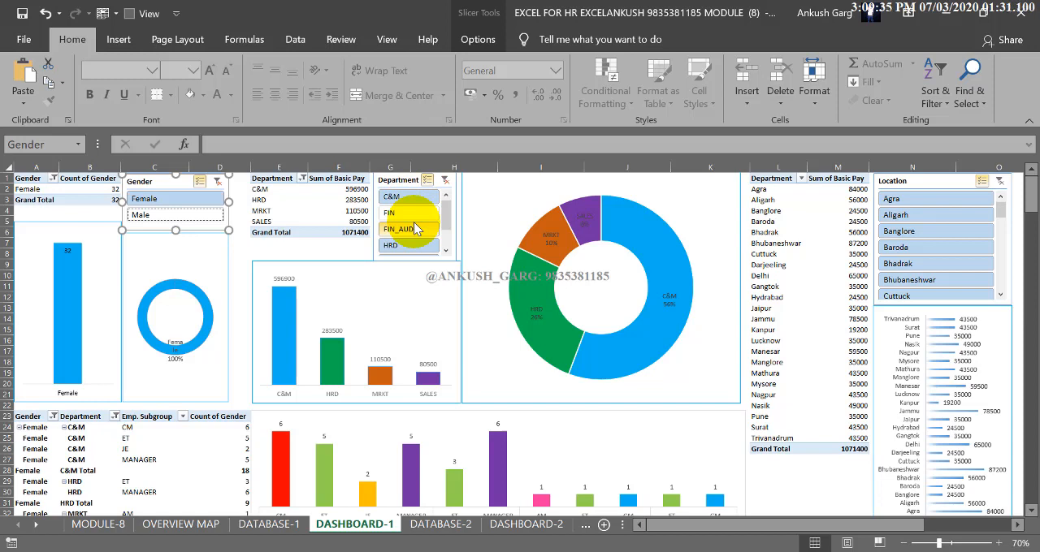
{"action": "left_click_drag", "start_coordinate": [445, 228], "coordinate": [445, 243]}
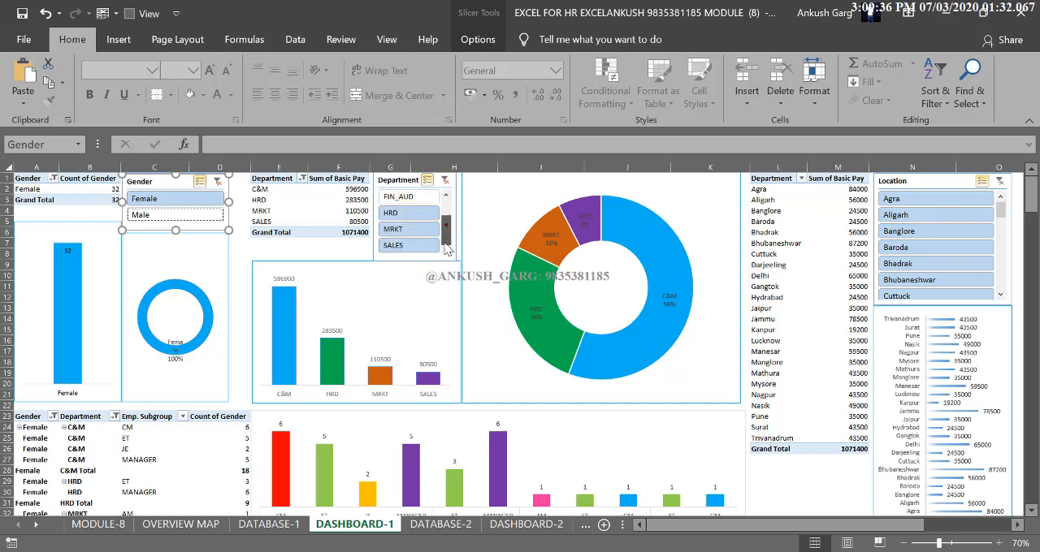
{"action": "left_click", "coordinate": [402, 245]}
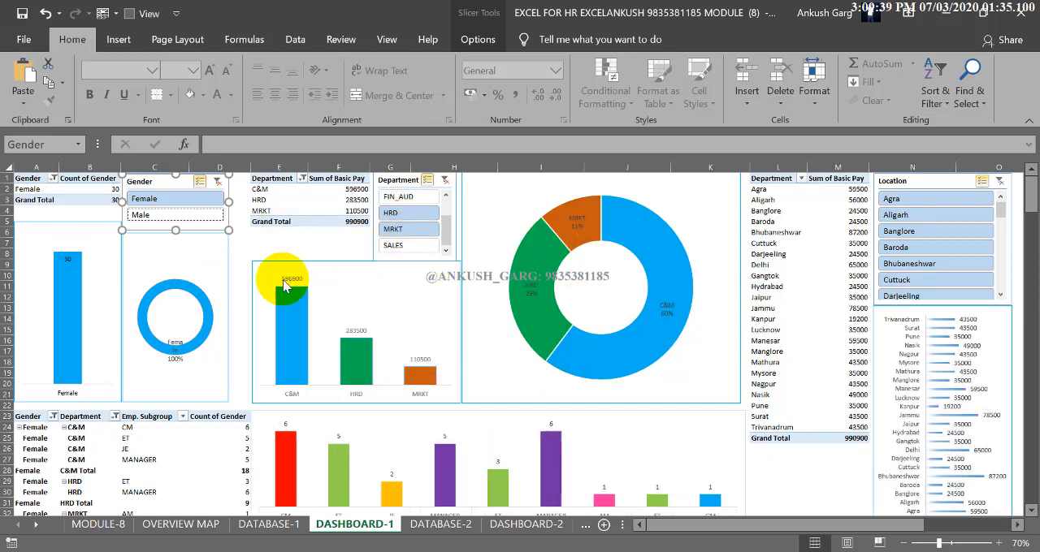
{"action": "left_click", "coordinate": [181, 214]}
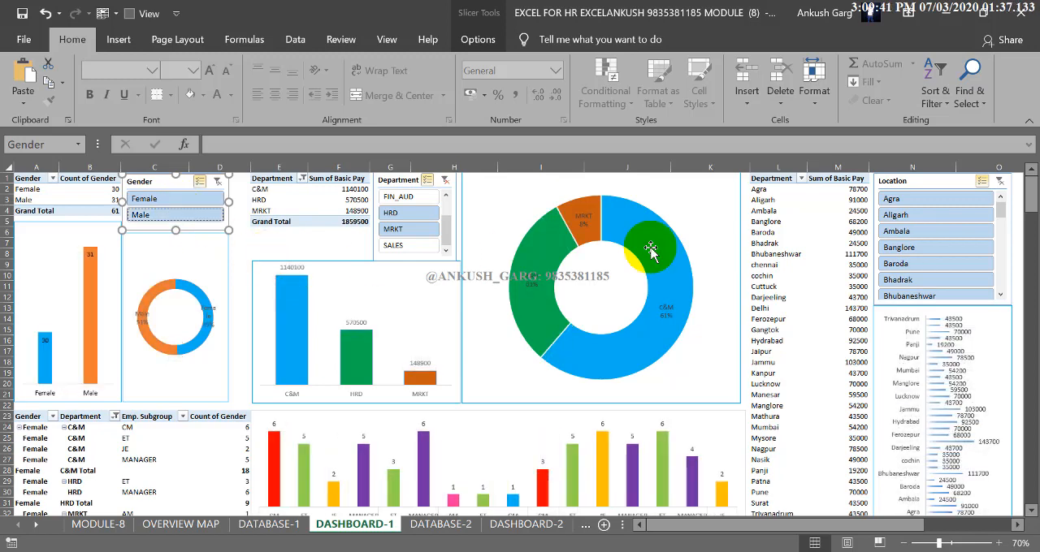
Exclude Agra, Banglore, Bhadrak, Mathura, Manglore, Manesar and Lucknow in the Location slicer
{"action": "left_click", "coordinate": [903, 200]}
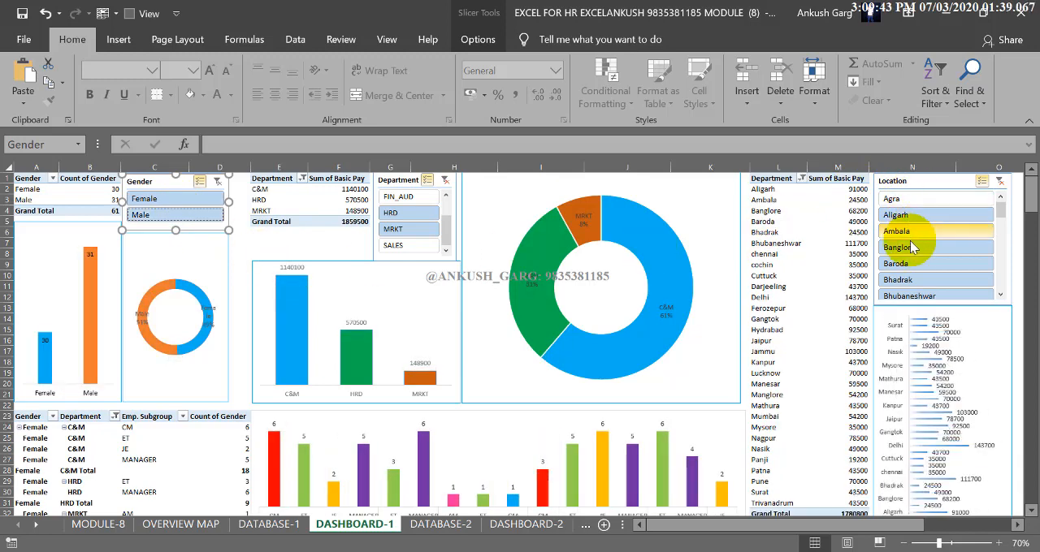
{"action": "left_click", "coordinate": [908, 247]}
{"action": "left_click", "coordinate": [935, 276]}
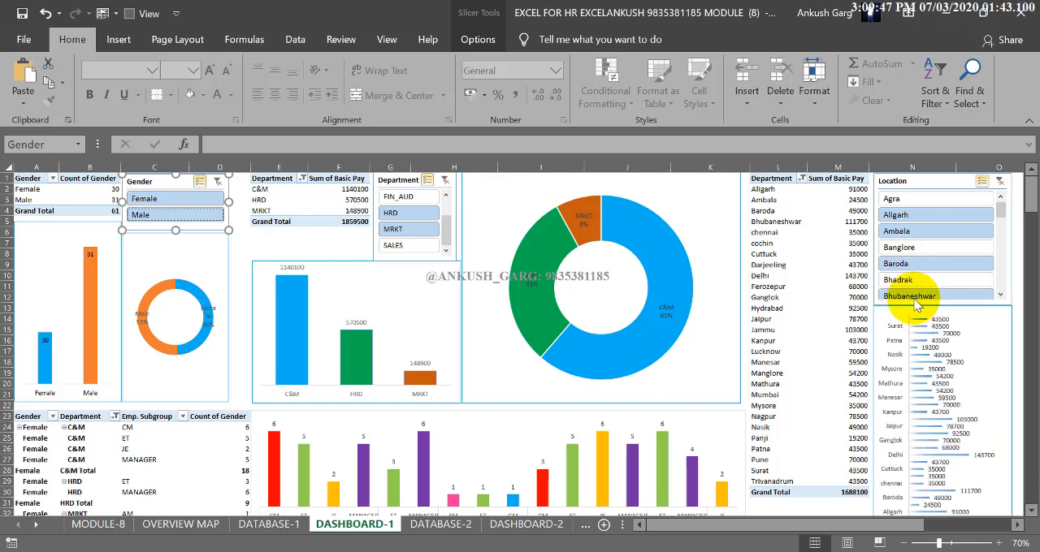
{"action": "scroll", "coordinate": [991, 219], "scroll_direction": "down", "scroll_amount": 6}
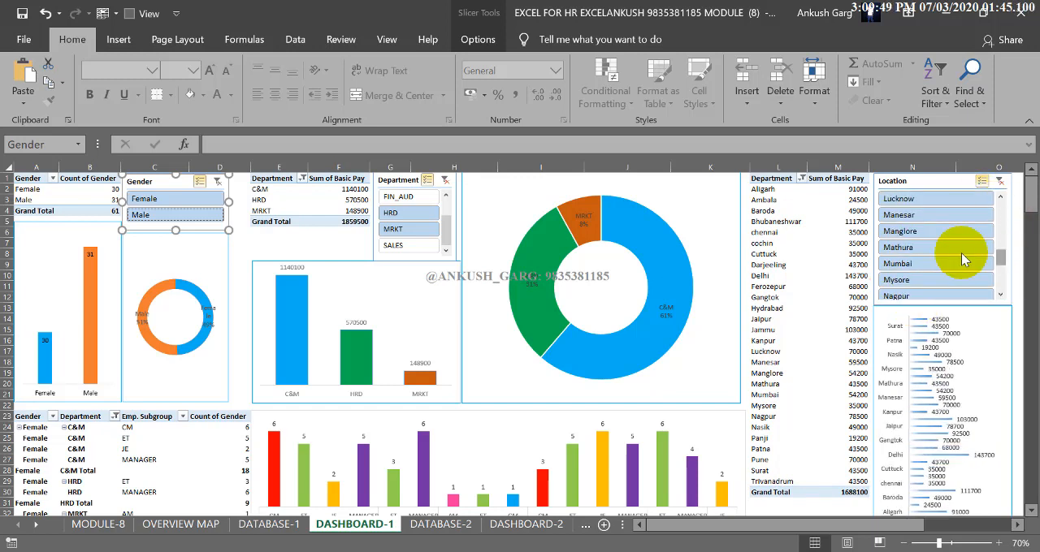
{"action": "left_click", "coordinate": [903, 247]}
{"action": "left_click", "coordinate": [908, 230]}
{"action": "left_click", "coordinate": [910, 215]}
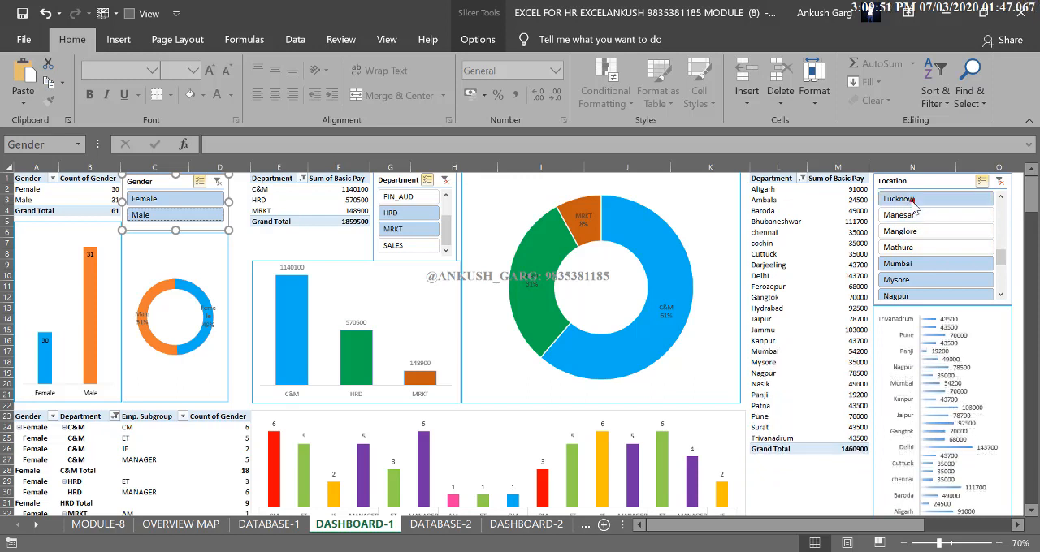
{"action": "left_click", "coordinate": [906, 199]}
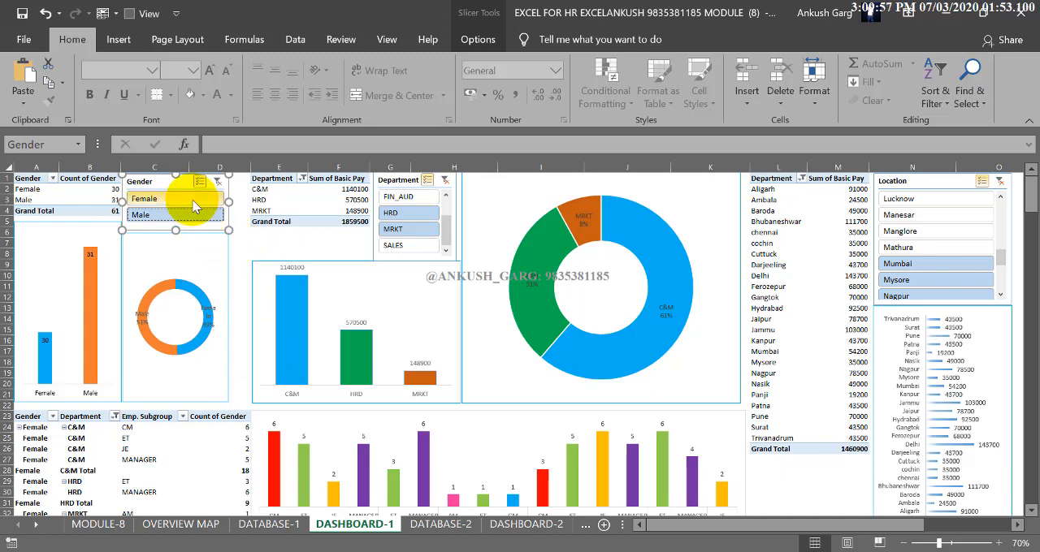
Exclude HRD in the Department slicer, and clear the filters of the Department, Gender and Location slicers
{"action": "left_click", "coordinate": [390, 212]}
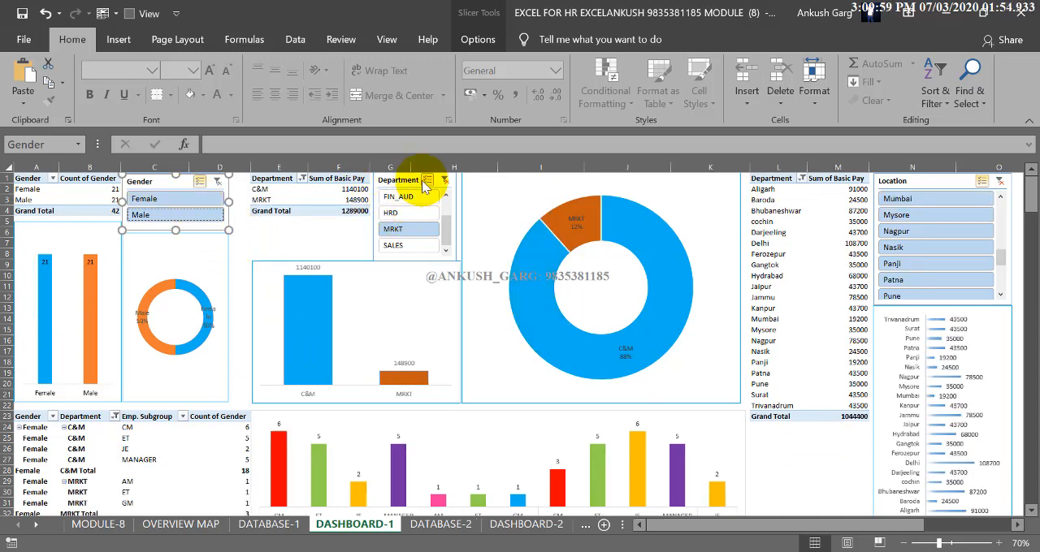
{"action": "left_click", "coordinate": [444, 180]}
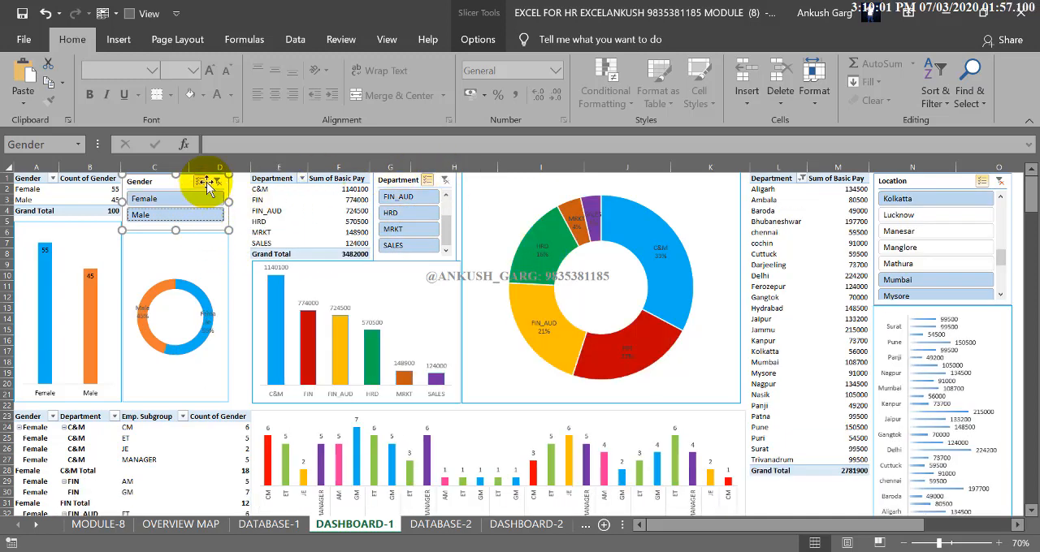
{"action": "left_click", "coordinate": [217, 182]}
{"action": "left_click", "coordinate": [999, 182]}
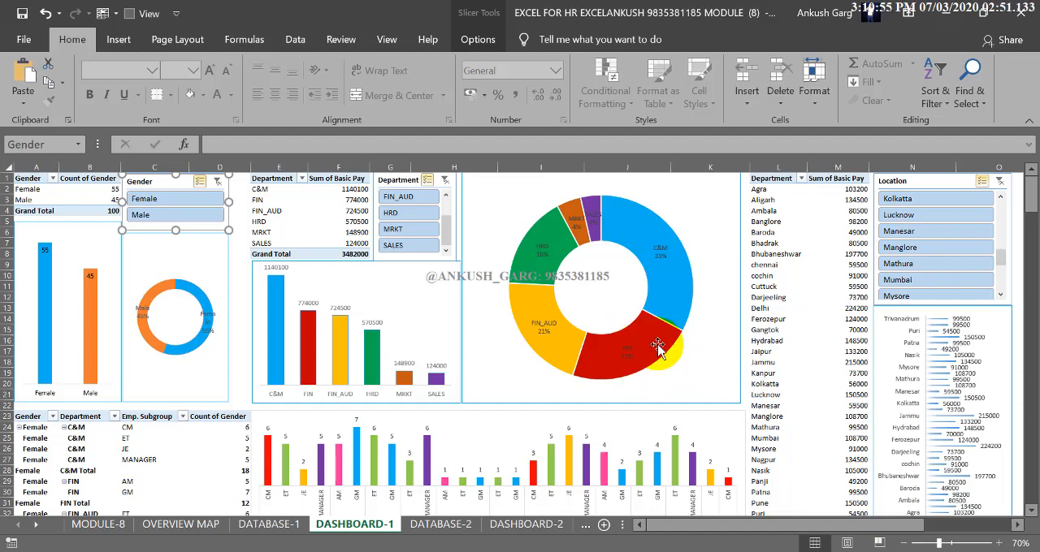
Examine the column headers and employee records on the DATABASE-1 sheet
{"action": "mouse_move", "coordinate": [658, 345]}
{"action": "left_click", "coordinate": [268, 524]}
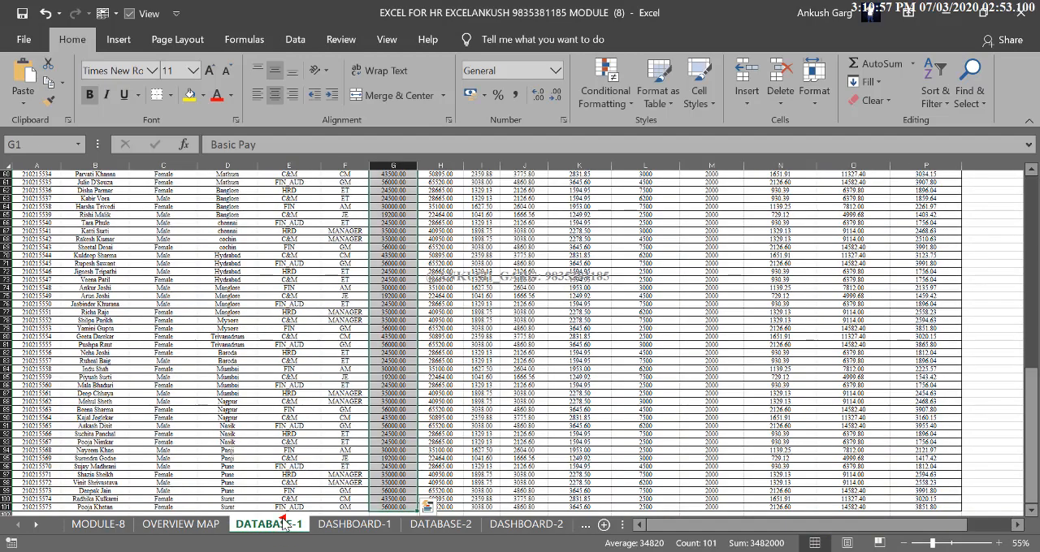
{"action": "left_click", "coordinate": [559, 312]}
{"action": "scroll", "coordinate": [764, 321], "scroll_direction": "up", "scroll_amount": 14}
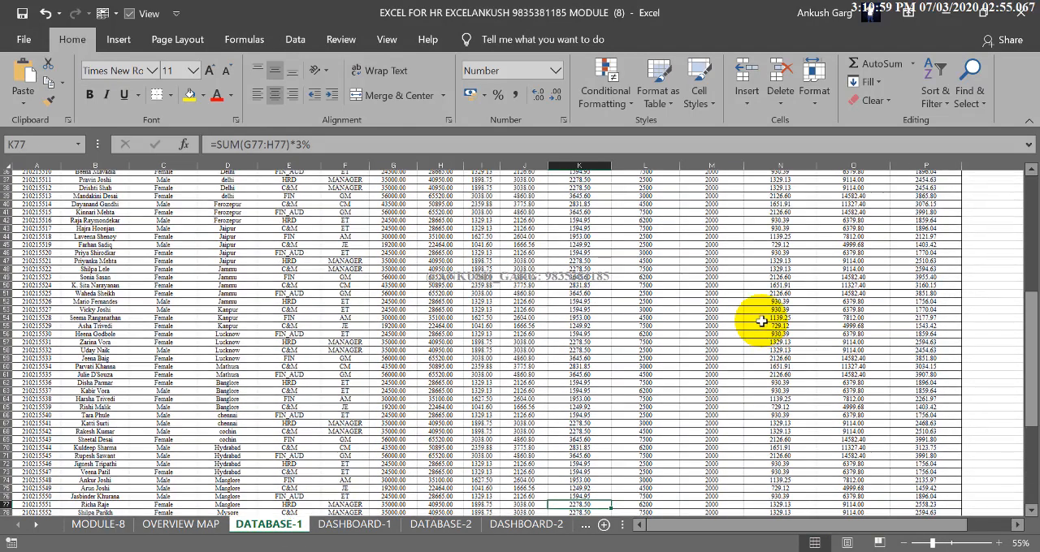
{"action": "scroll", "coordinate": [761, 320], "scroll_direction": "up", "scroll_amount": 6}
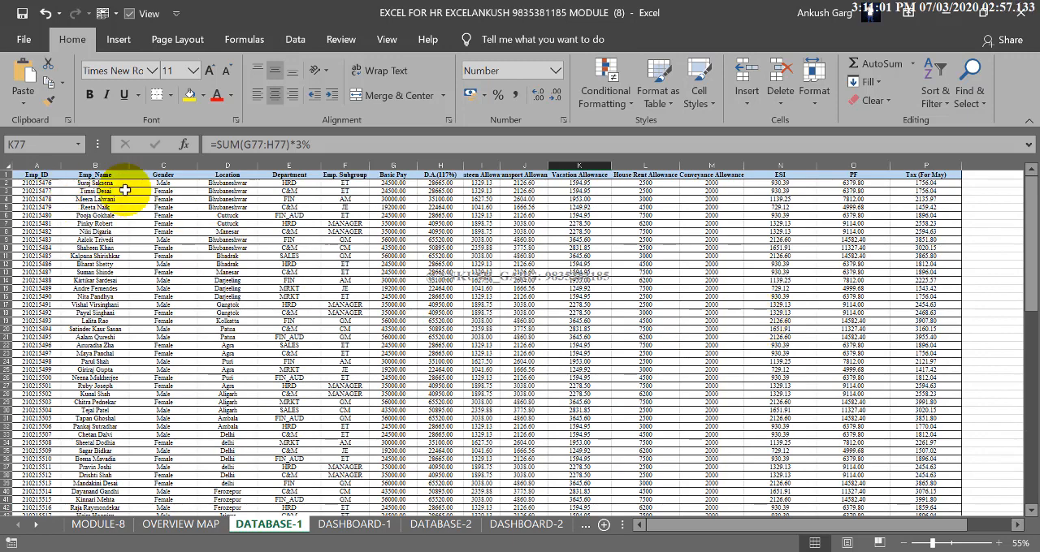
{"action": "left_click_drag", "start_coordinate": [951, 526], "coordinate": [731, 529]}
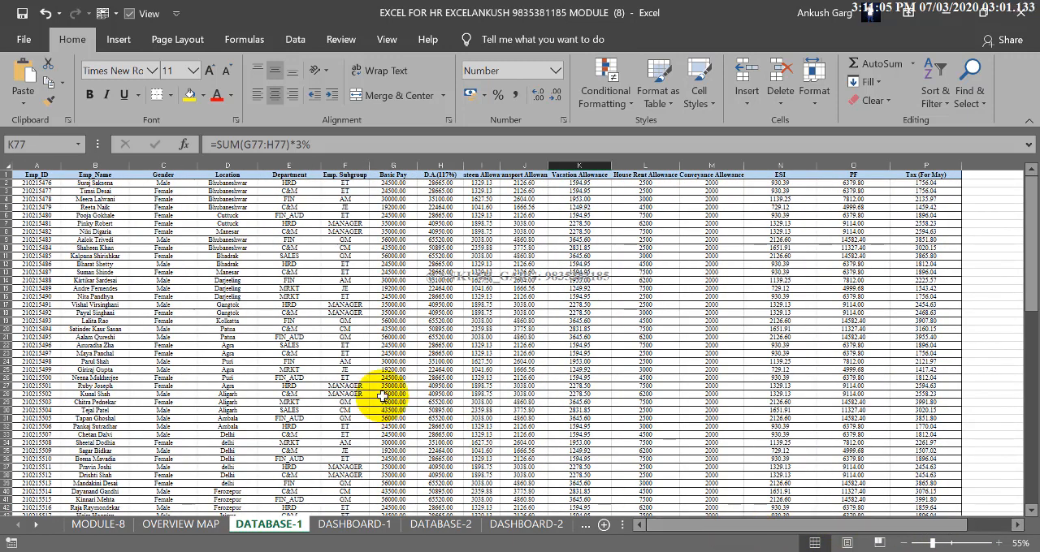
{"action": "scroll", "coordinate": [383, 364], "scroll_direction": "down", "scroll_amount": 18}
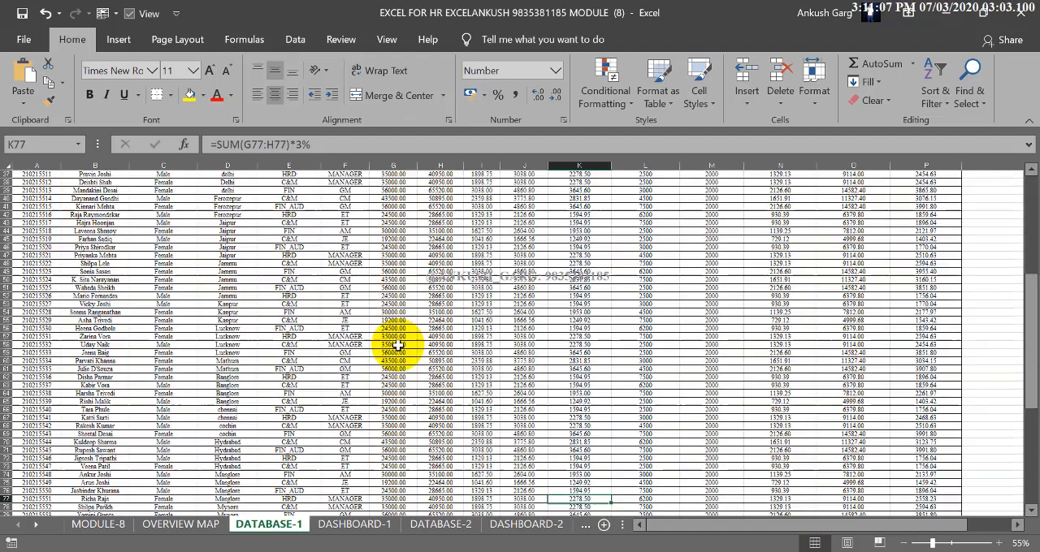
{"action": "scroll", "coordinate": [398, 346], "scroll_direction": "up", "scroll_amount": 18}
{"action": "left_click", "coordinate": [288, 264]}
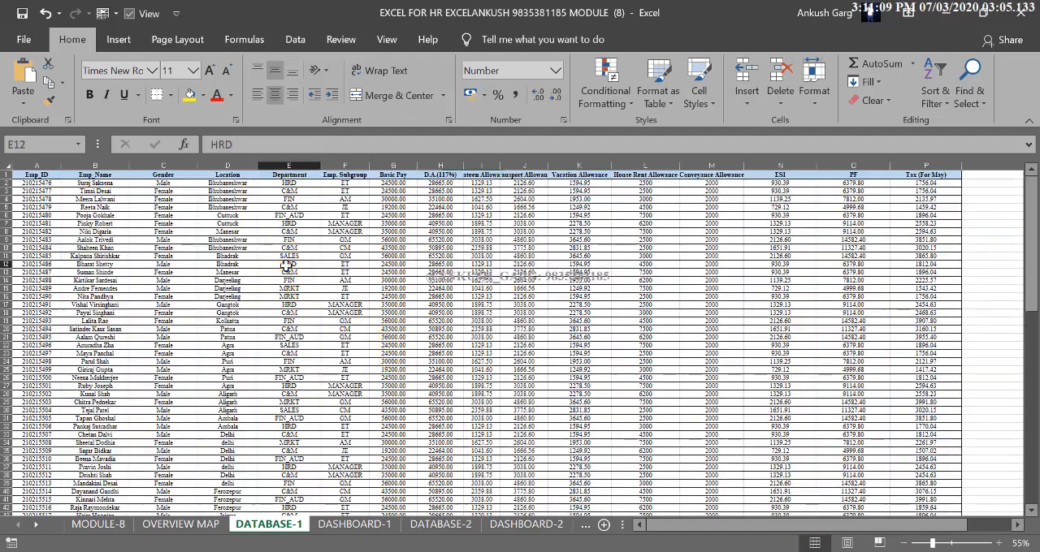
Create a PivotTable on a new worksheet from the DATABASE-1 range A1:P101, and hide its field list
{"action": "left_click", "coordinate": [49, 175]}
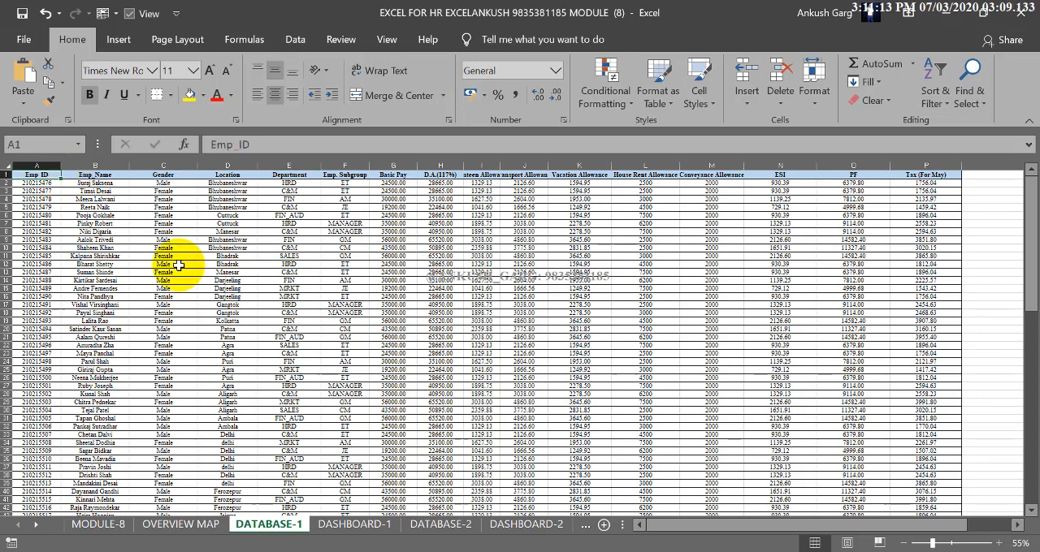
{"action": "key", "text": "ctrl+shift+End"}
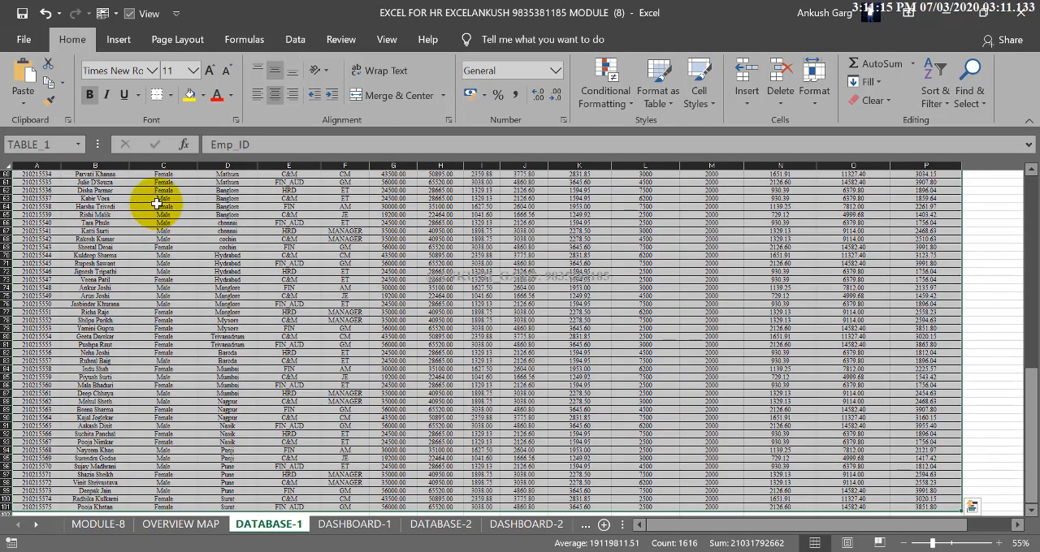
{"action": "left_click", "coordinate": [120, 40]}
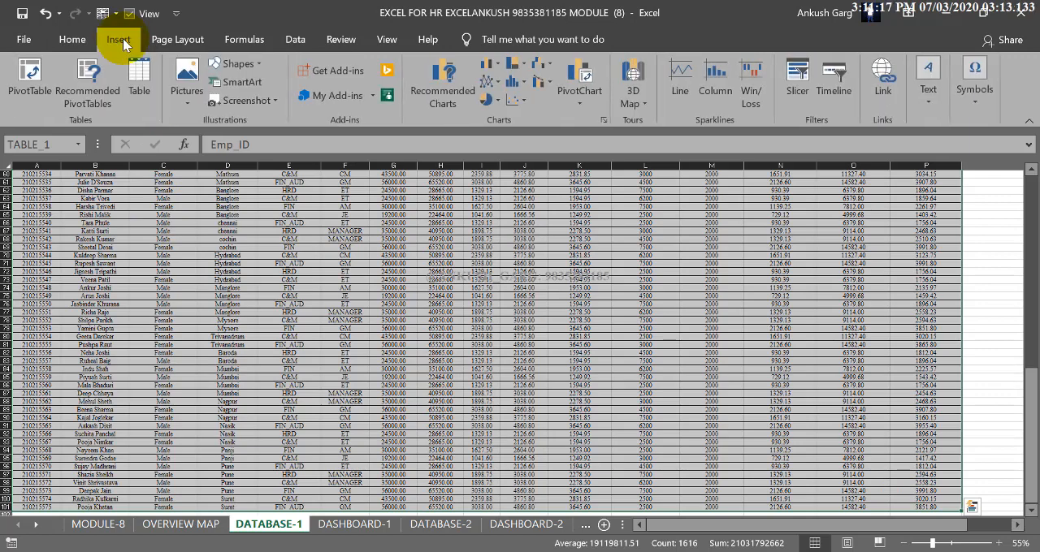
{"action": "left_click", "coordinate": [30, 76]}
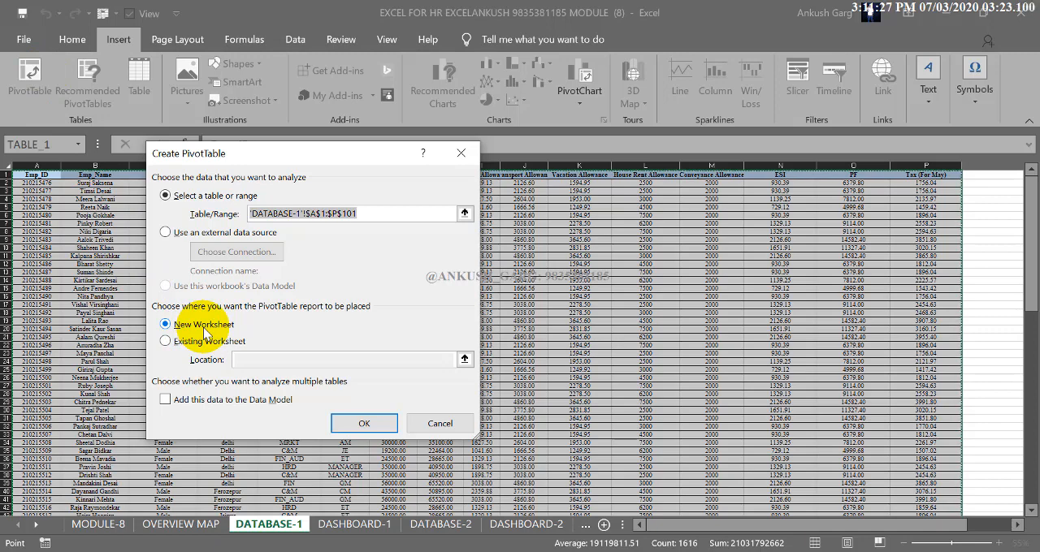
{"action": "left_click", "coordinate": [374, 423]}
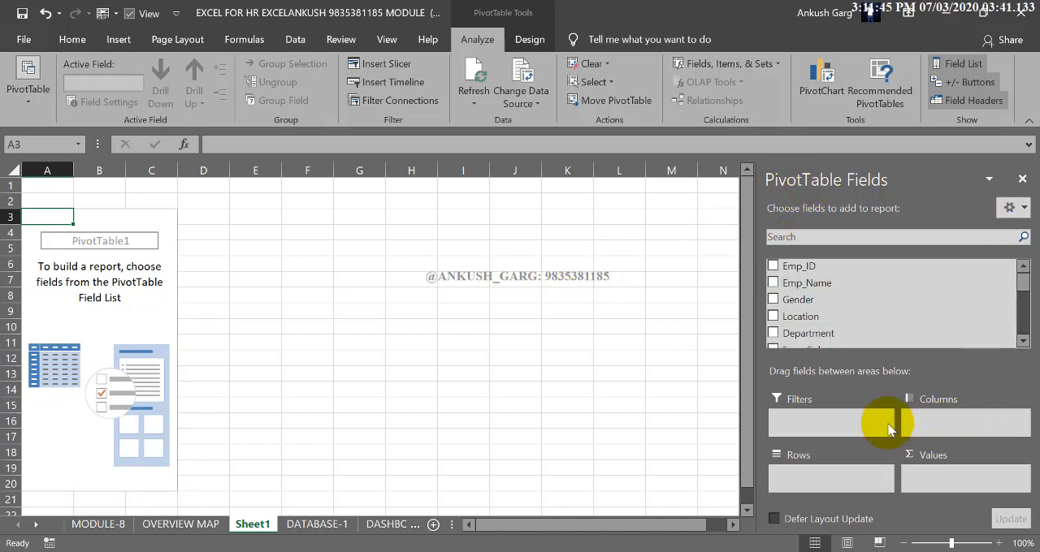
{"action": "left_click", "coordinate": [1022, 180]}
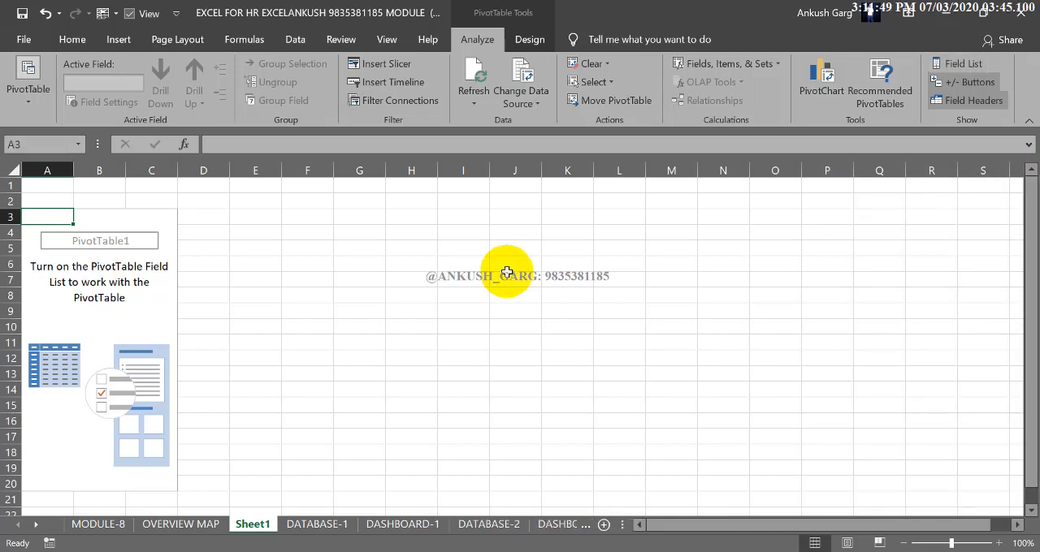
Select cells inside and outside the empty PivotTable area to examine when the PivotTable tools are available
{"action": "left_click", "coordinate": [101, 280]}
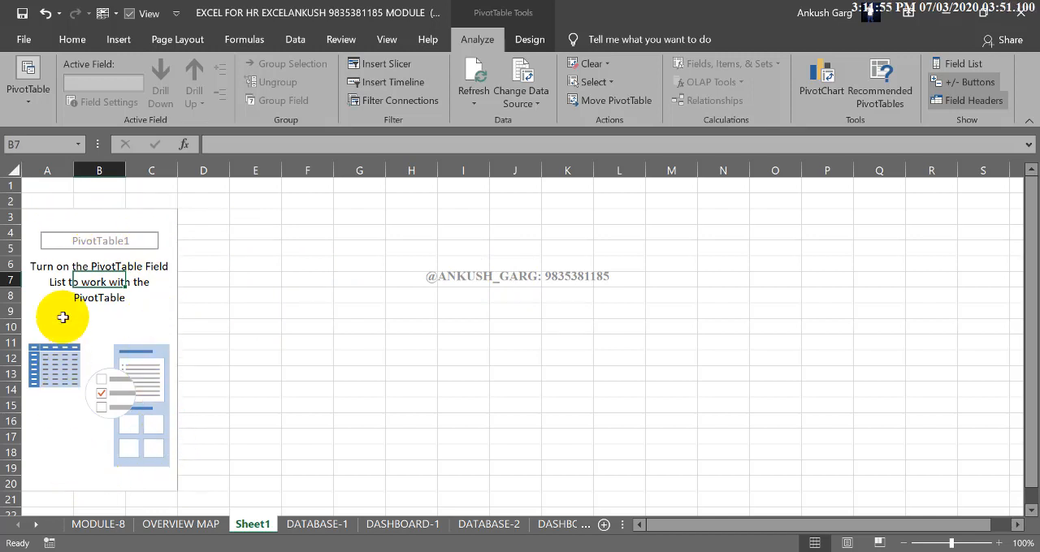
{"action": "left_click", "coordinate": [203, 216]}
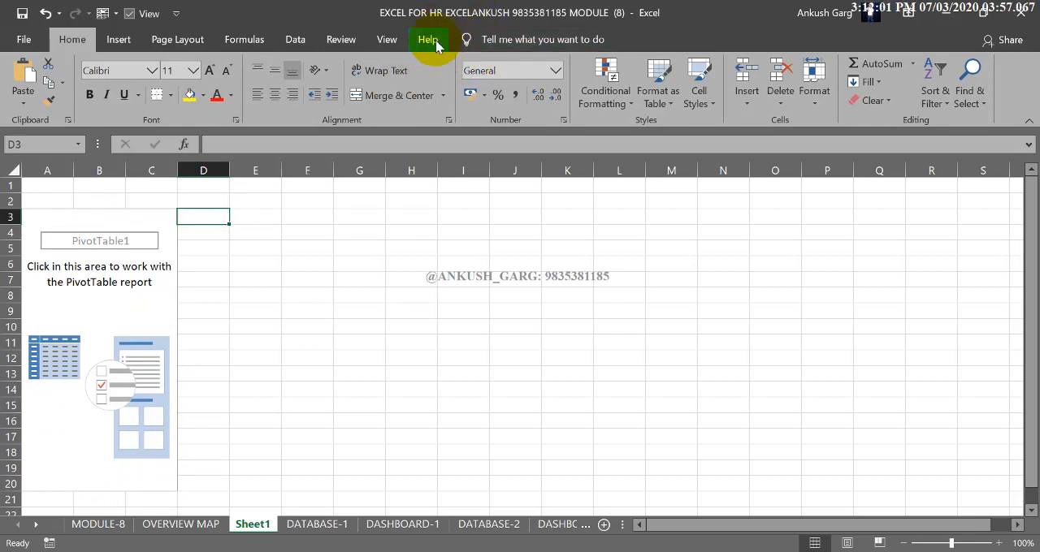
{"action": "left_click", "coordinate": [149, 221]}
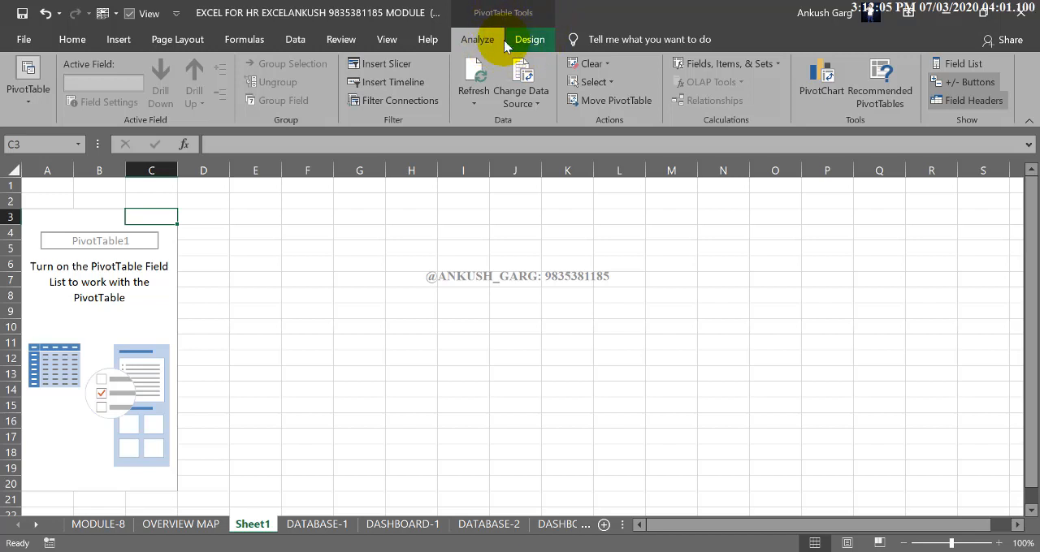
{"action": "left_click", "coordinate": [134, 281]}
{"action": "left_click", "coordinate": [140, 295]}
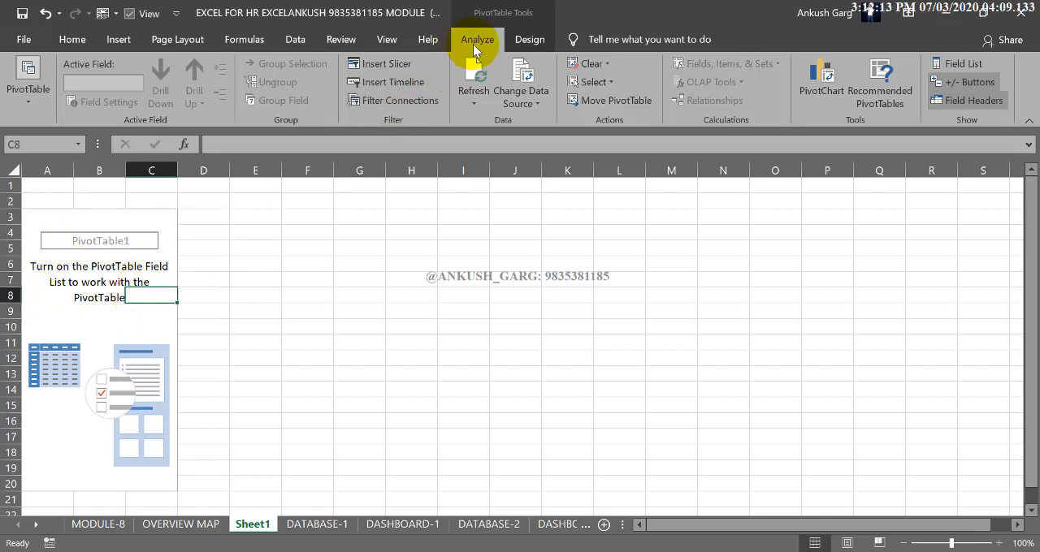
{"action": "left_click", "coordinate": [529, 39]}
{"action": "left_click", "coordinate": [481, 40]}
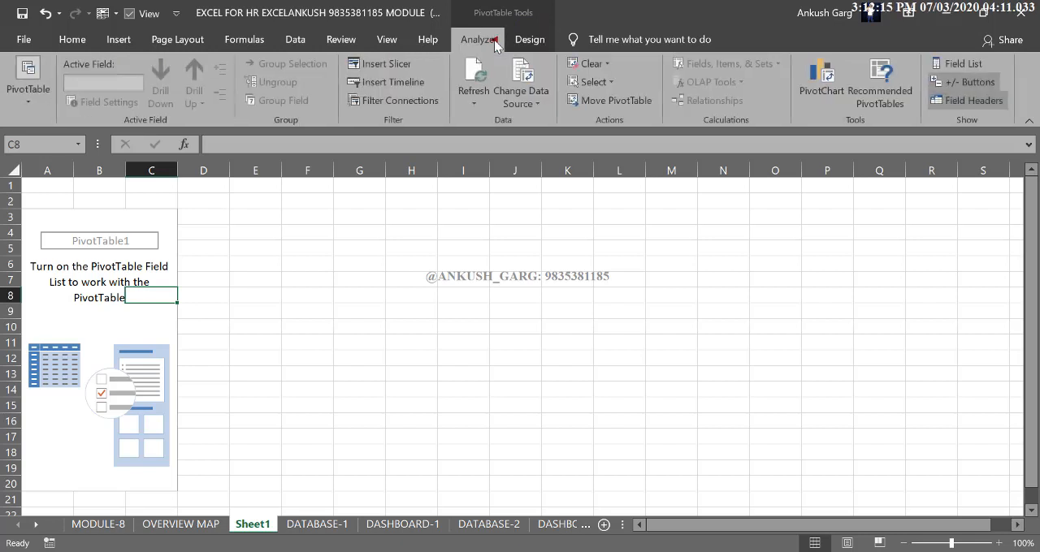
{"action": "left_click", "coordinate": [291, 249]}
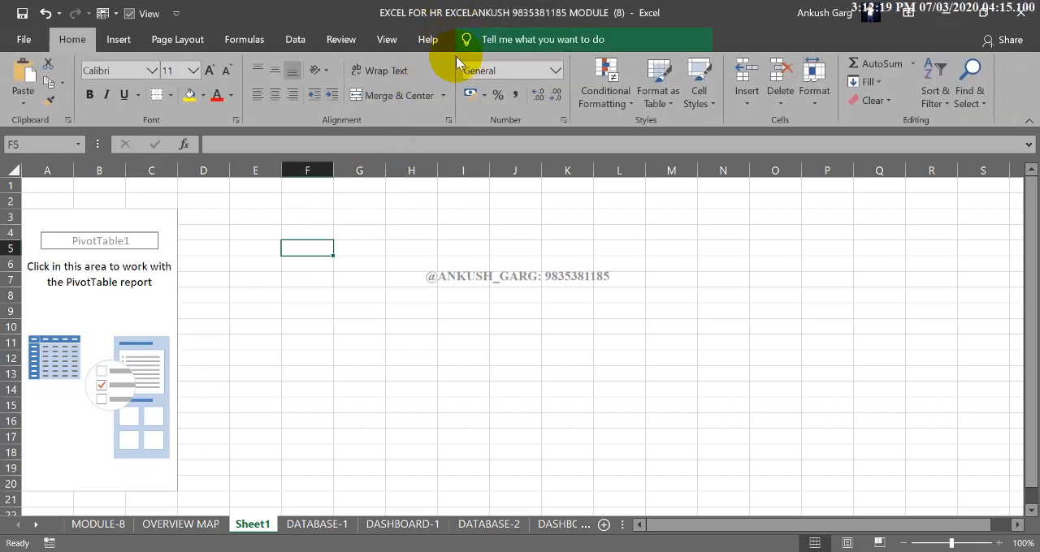
Show the field list of the empty PivotTable and examine the available fields
{"action": "left_click", "coordinate": [134, 279]}
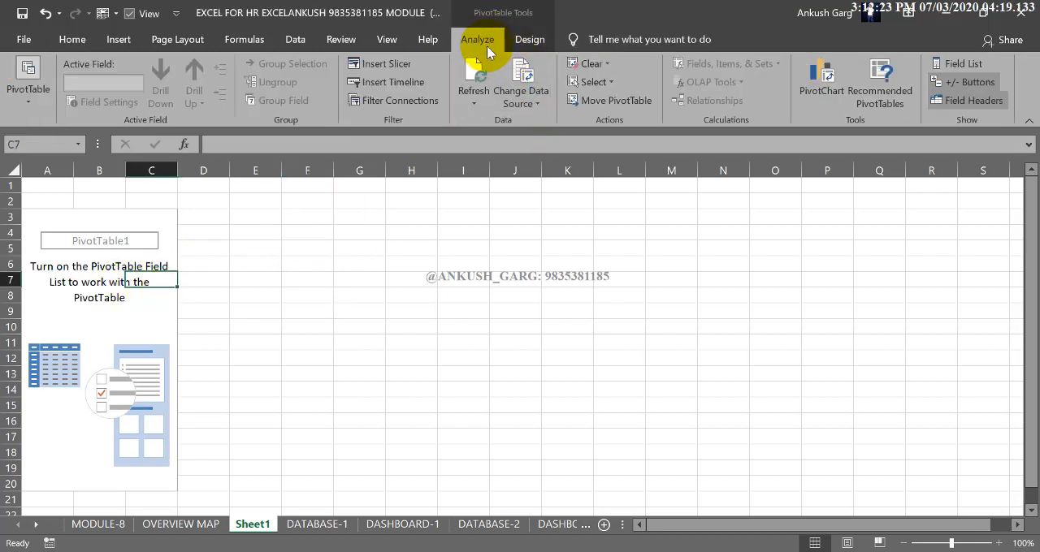
{"action": "left_click", "coordinate": [976, 61]}
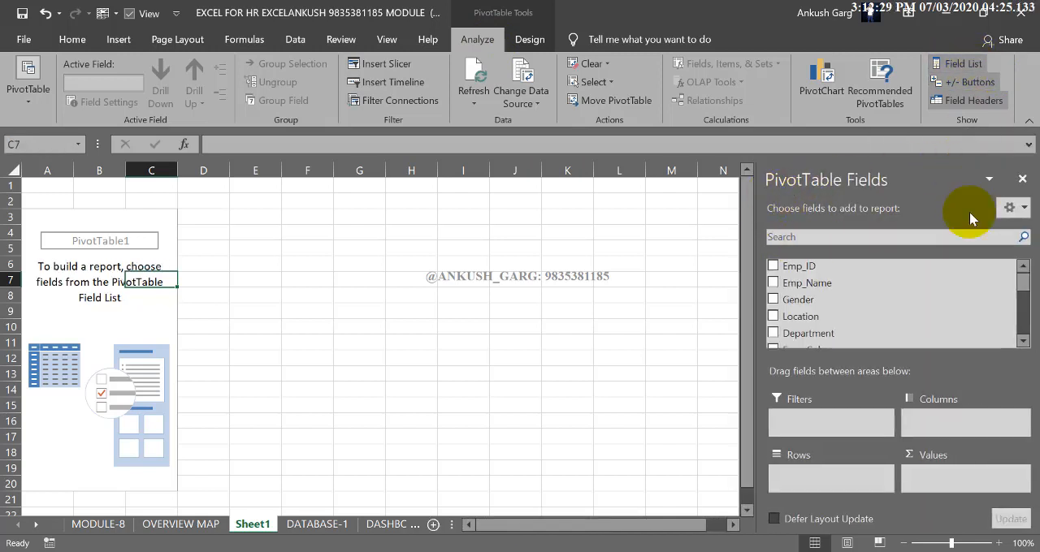
{"action": "left_click", "coordinate": [1021, 178]}
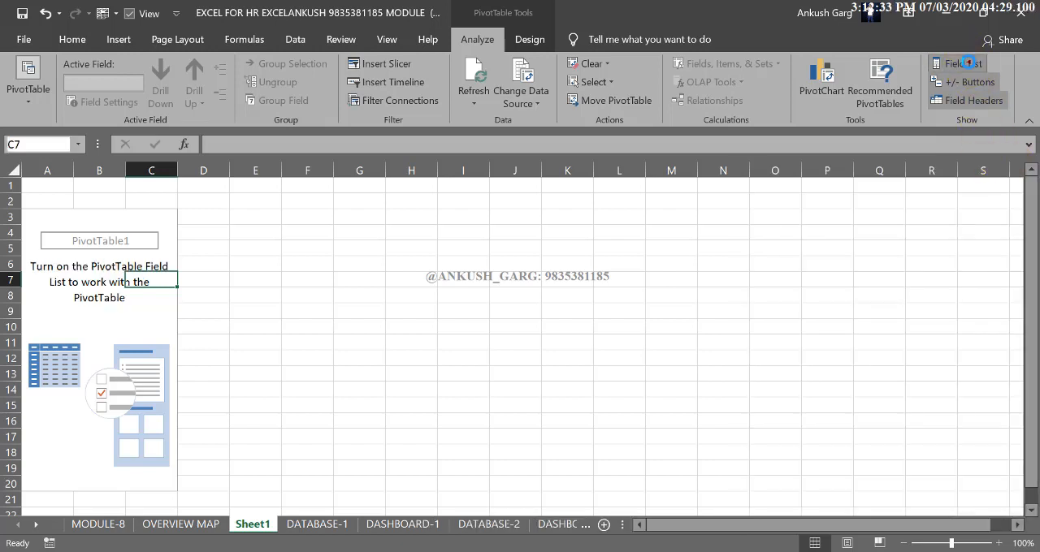
{"action": "left_click", "coordinate": [968, 64]}
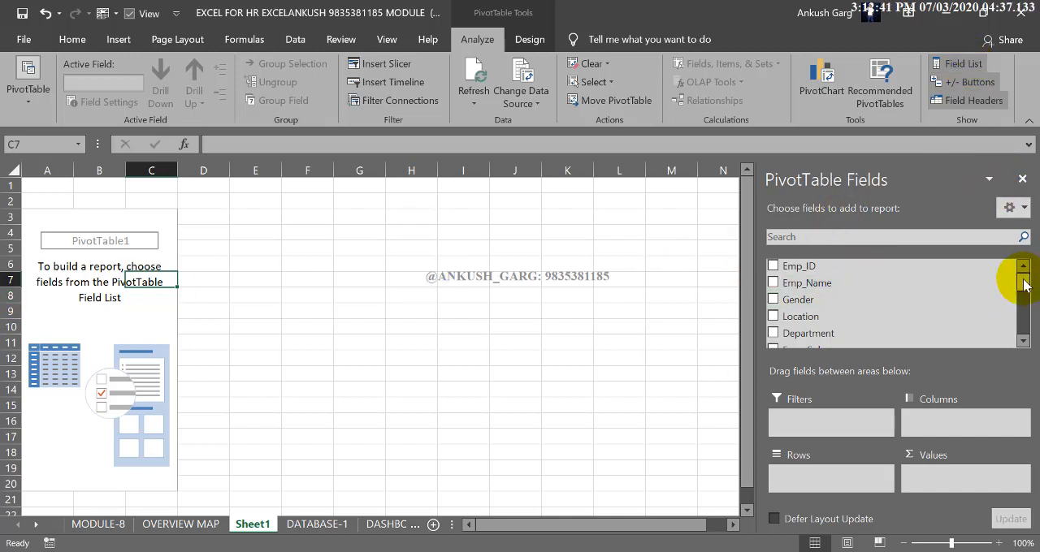
{"action": "mouse_move", "coordinate": [1024, 285]}
{"action": "left_mouse_down"}
{"action": "mouse_move", "coordinate": [1022, 332]}
{"action": "mouse_move", "coordinate": [1024, 269]}
{"action": "left_mouse_up"}
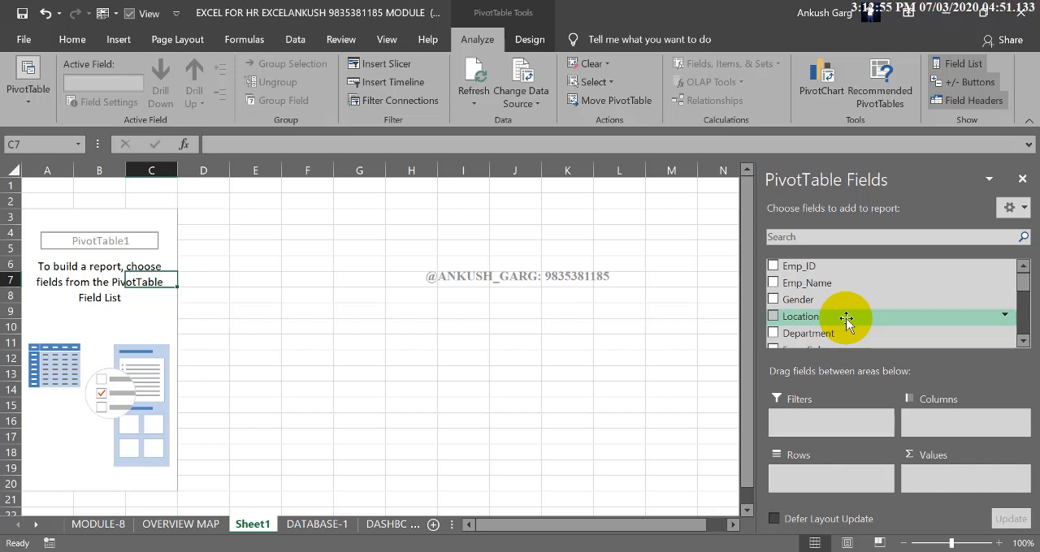
Add Gender as the PivotTable's row field and rename the row labels header to Gender
{"action": "left_click", "coordinate": [774, 299]}
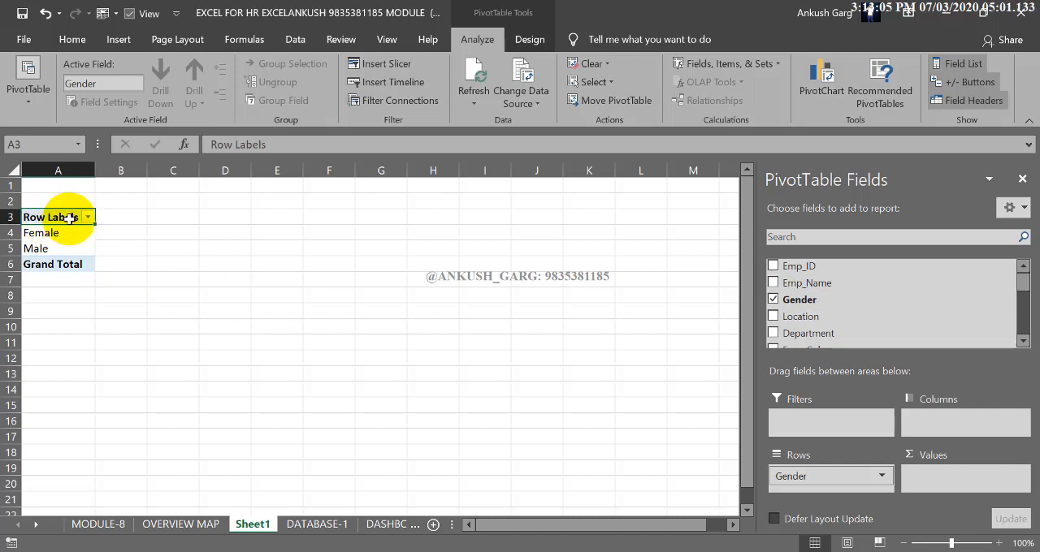
{"action": "type", "text": "Gender"}
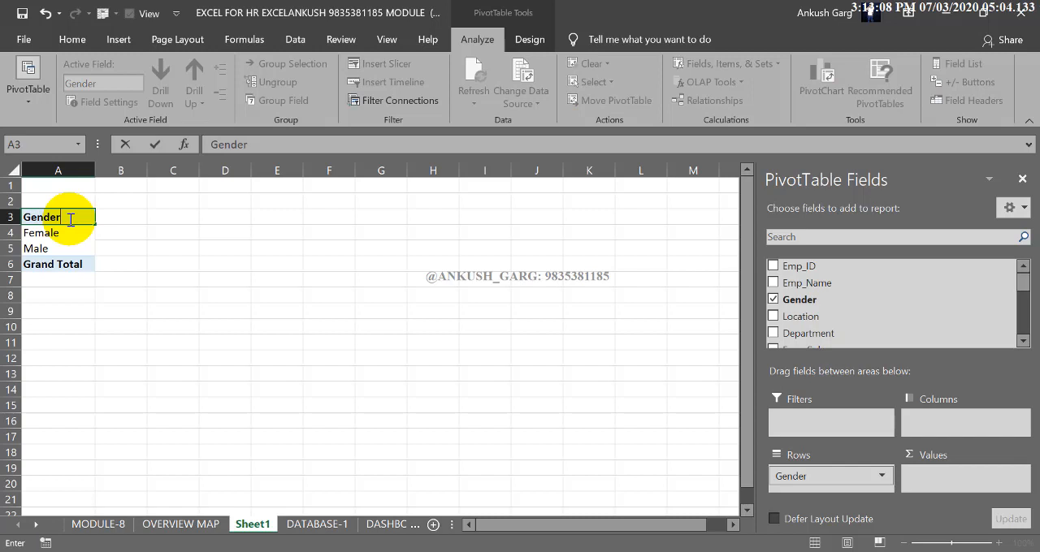
{"action": "key", "text": "Return"}
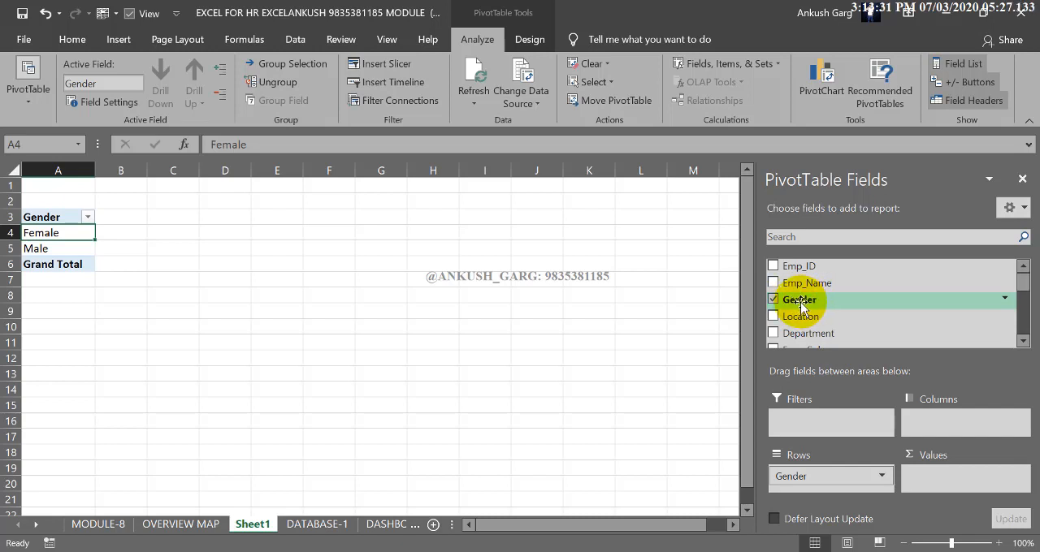
{"action": "left_click_drag", "start_coordinate": [801, 307], "coordinate": [876, 328]}
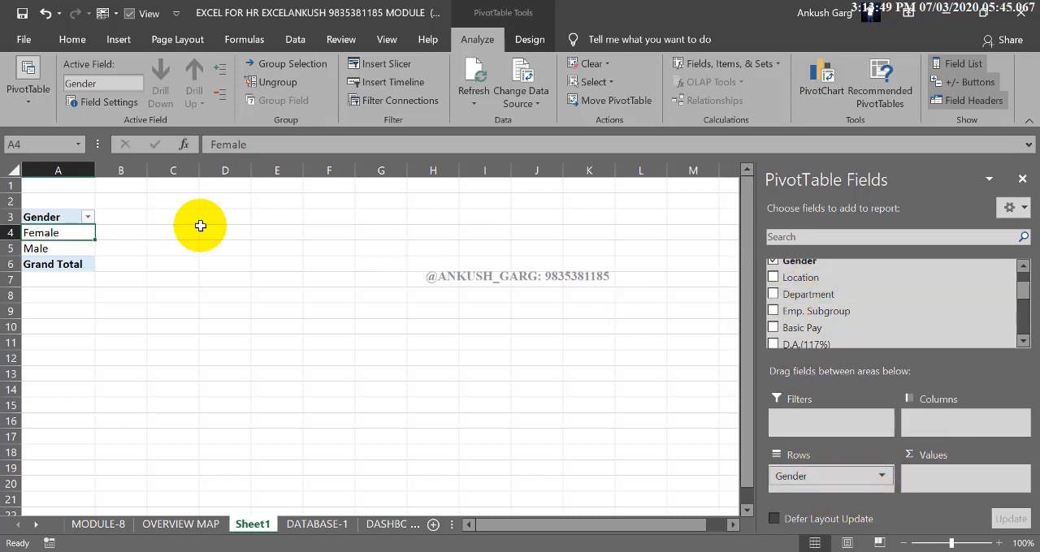
Try Department and Gender in turn as the column field, ending with only Gender in the rows
{"action": "left_click_drag", "start_coordinate": [780, 294], "coordinate": [930, 418]}
{"action": "left_click_drag", "start_coordinate": [114, 244], "coordinate": [388, 244]}
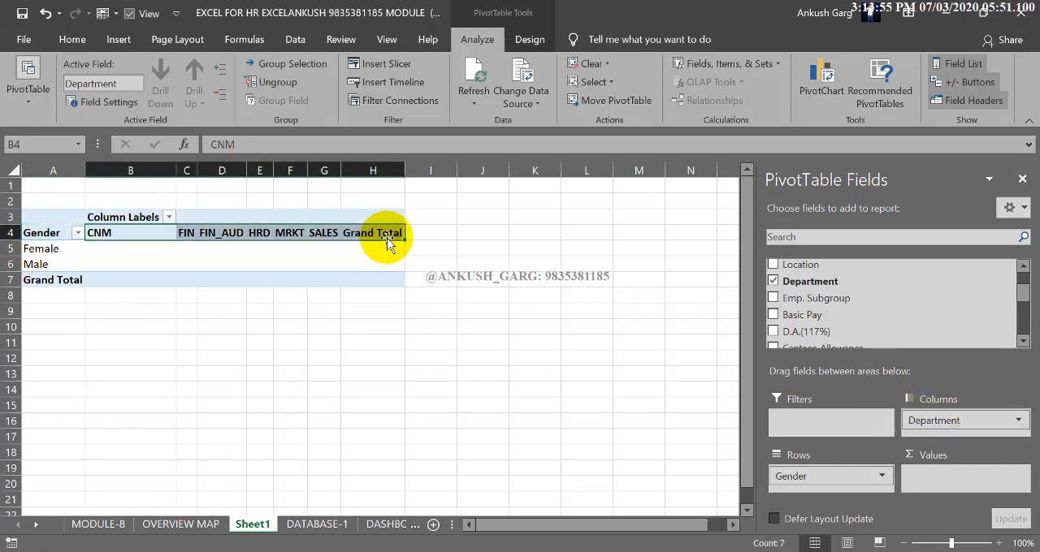
{"action": "left_click_drag", "start_coordinate": [934, 420], "coordinate": [839, 325]}
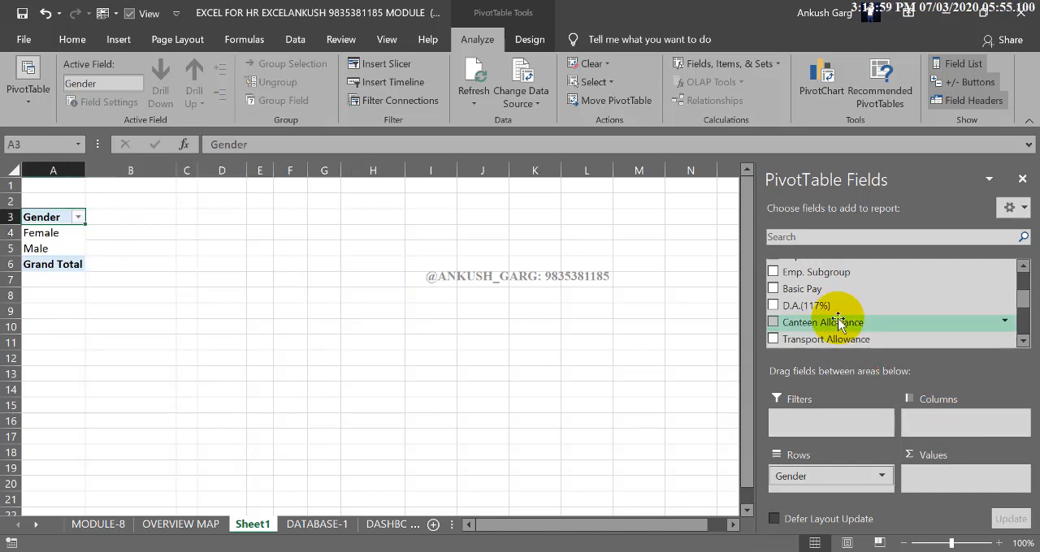
{"action": "left_click_drag", "start_coordinate": [817, 476], "coordinate": [923, 420]}
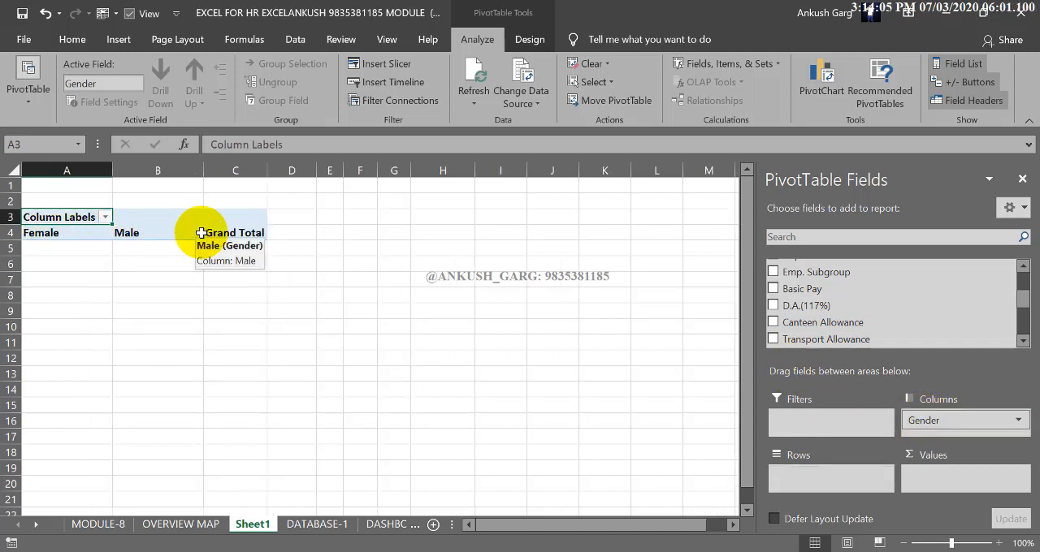
{"action": "left_click_drag", "start_coordinate": [938, 420], "coordinate": [823, 479]}
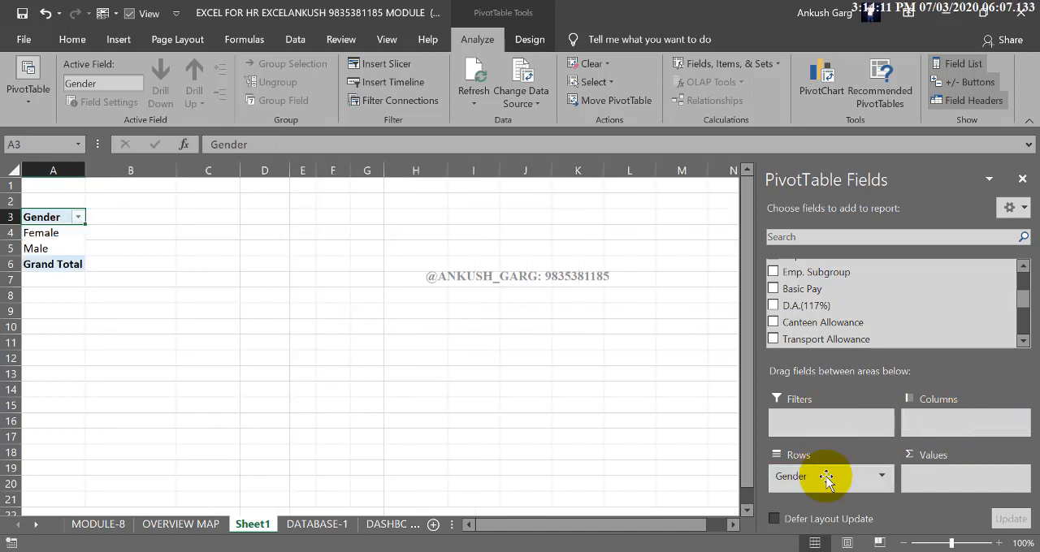
Add Gender to the PivotTable's Values area as a count
{"action": "left_click_drag", "start_coordinate": [826, 479], "coordinate": [928, 489]}
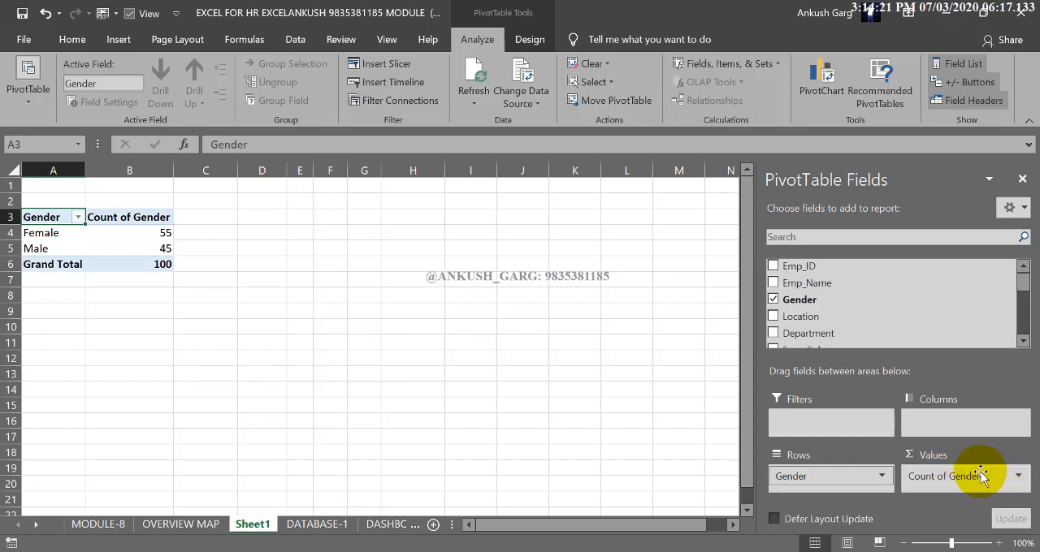
Examine the summary calculations offered in the value field settings of Count of Gender, without applying a change
{"action": "left_click", "coordinate": [1017, 477]}
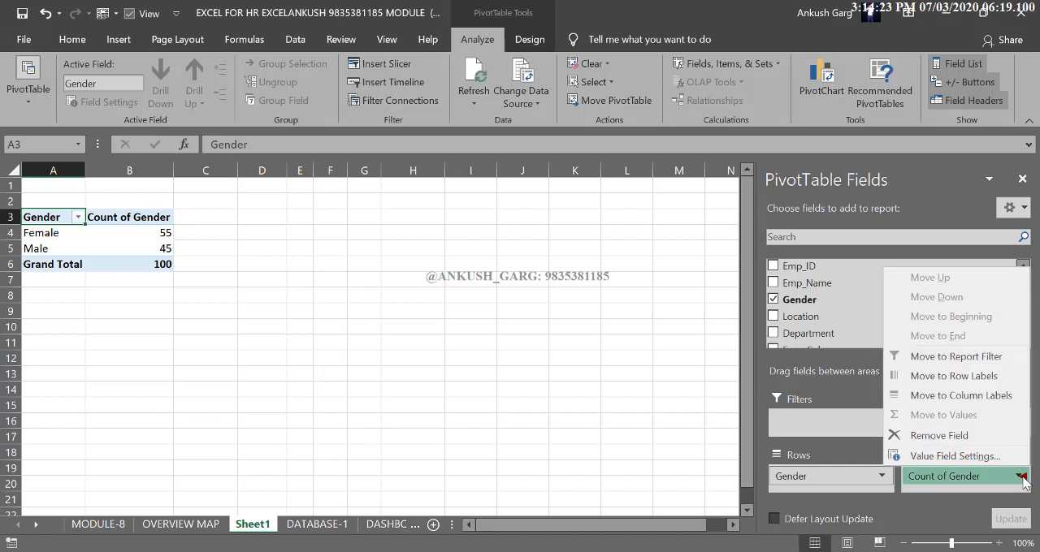
{"action": "left_click", "coordinate": [958, 457]}
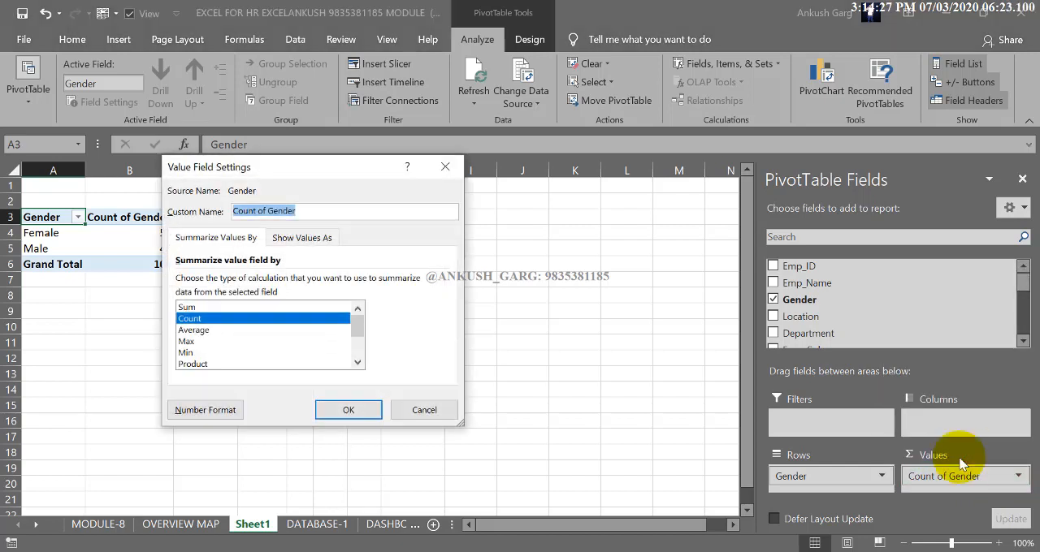
{"action": "left_click", "coordinate": [190, 308]}
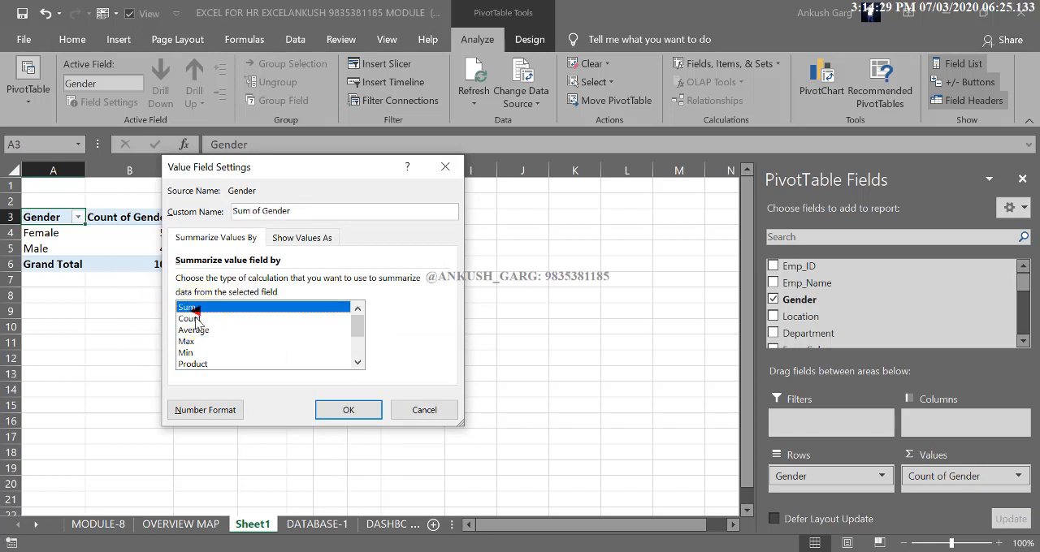
{"action": "left_click", "coordinate": [193, 319]}
{"action": "left_click", "coordinate": [195, 330]}
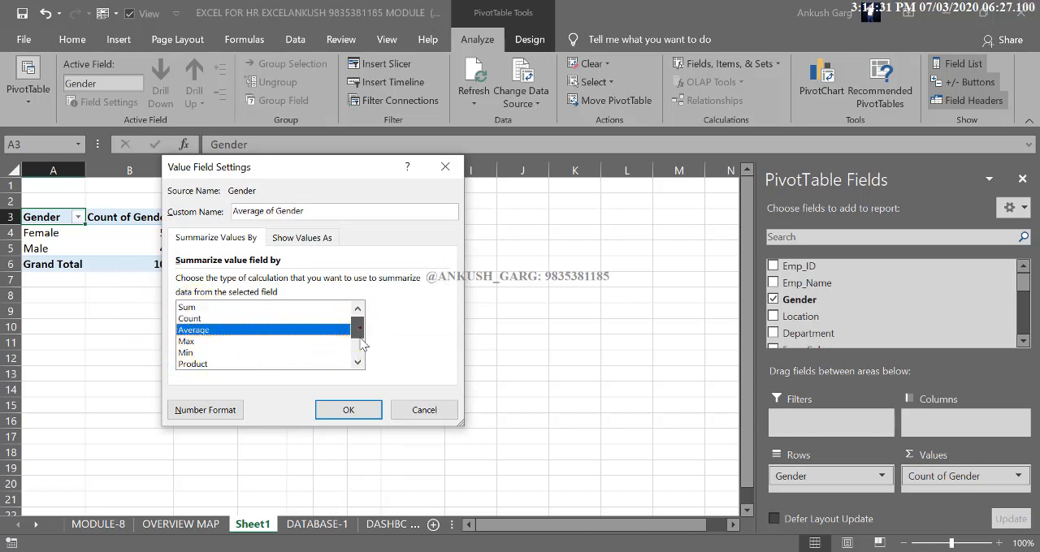
{"action": "scroll", "coordinate": [359, 333], "scroll_direction": "down", "scroll_amount": 2}
{"action": "scroll", "coordinate": [355, 331], "scroll_direction": "up", "scroll_amount": 2}
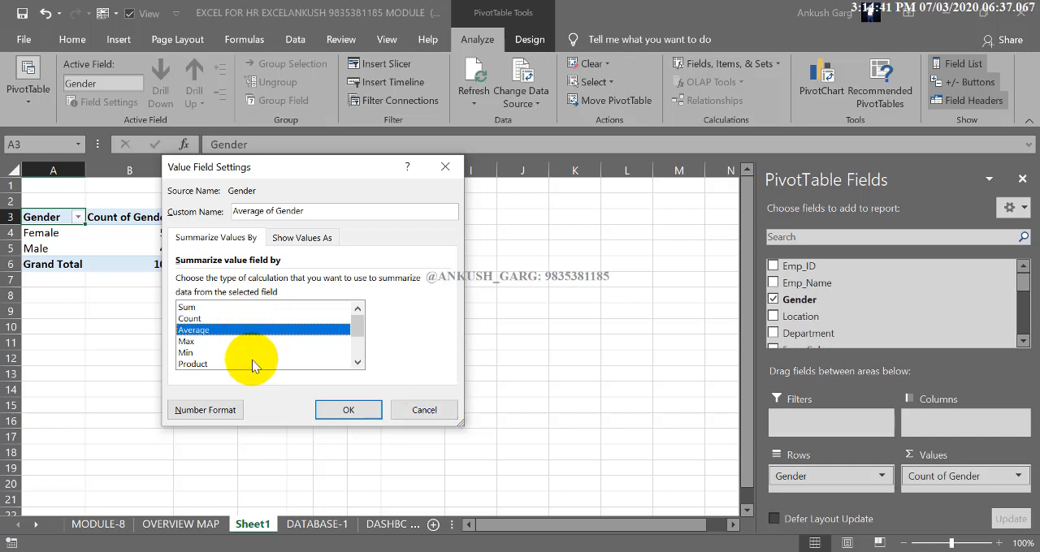
{"action": "left_click", "coordinate": [418, 410]}
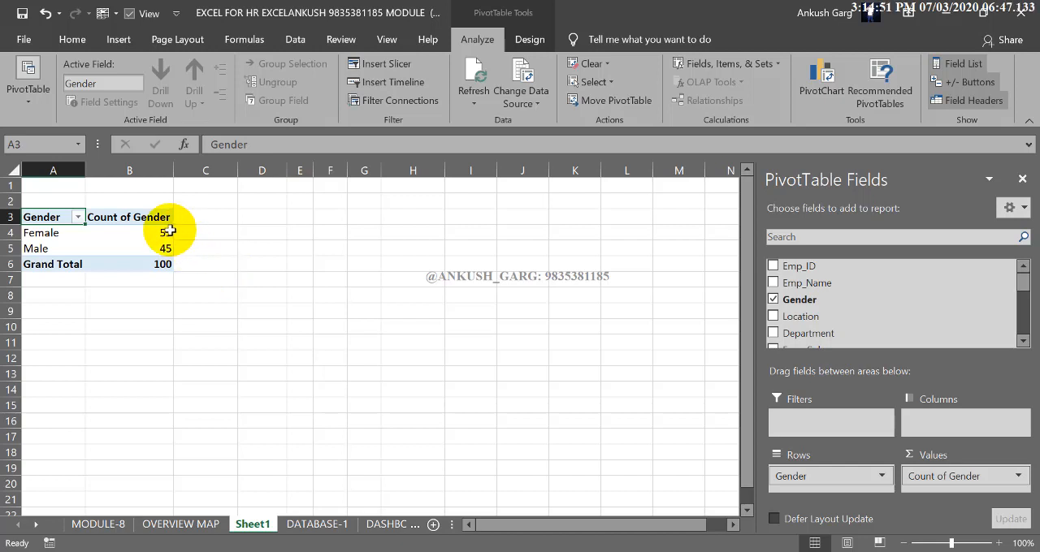
Move the whole gender PivotTable up so that it starts in cell A1
{"action": "left_click_drag", "start_coordinate": [166, 233], "coordinate": [169, 248]}
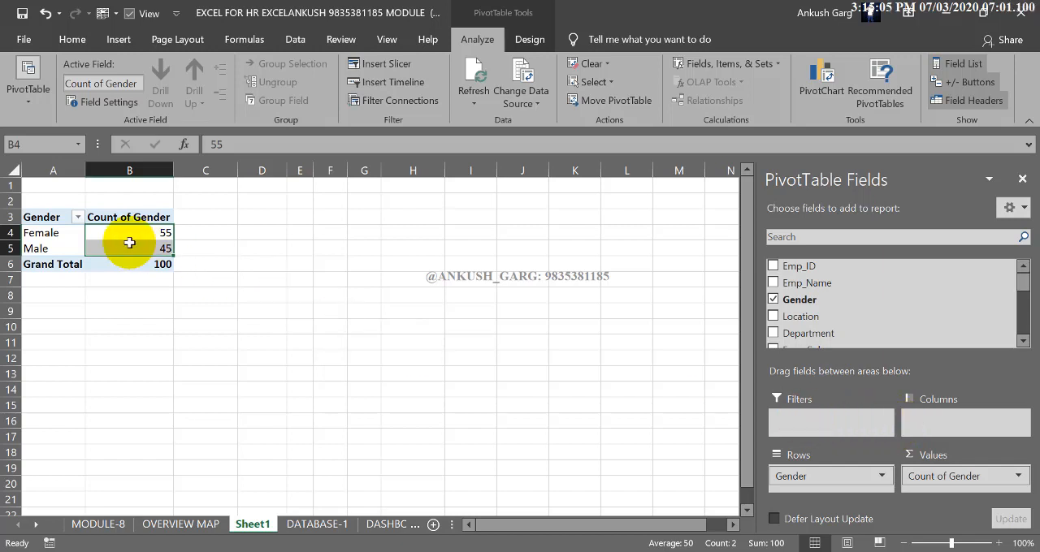
{"action": "left_click_drag", "start_coordinate": [59, 219], "coordinate": [121, 259]}
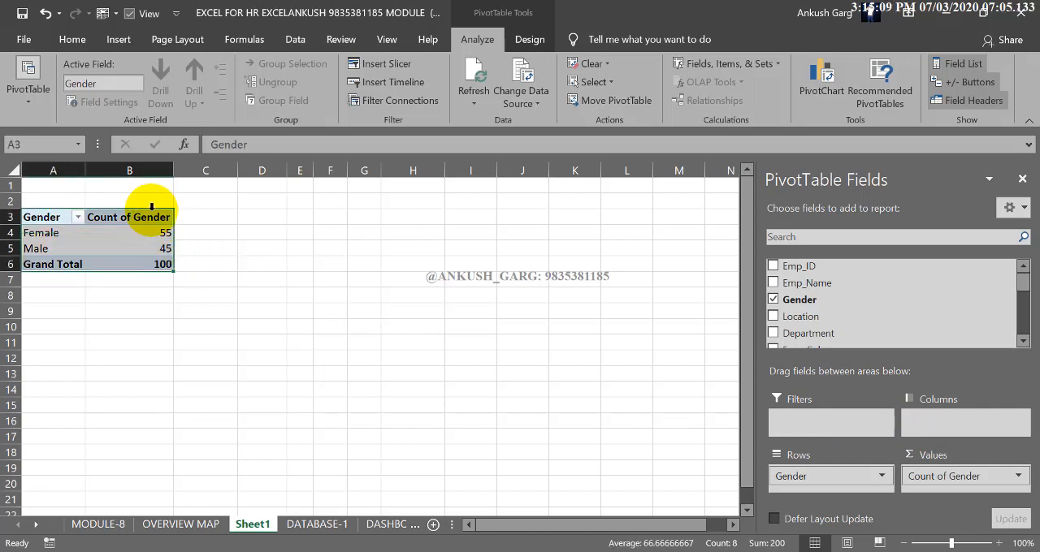
{"action": "left_click_drag", "start_coordinate": [150, 208], "coordinate": [152, 180]}
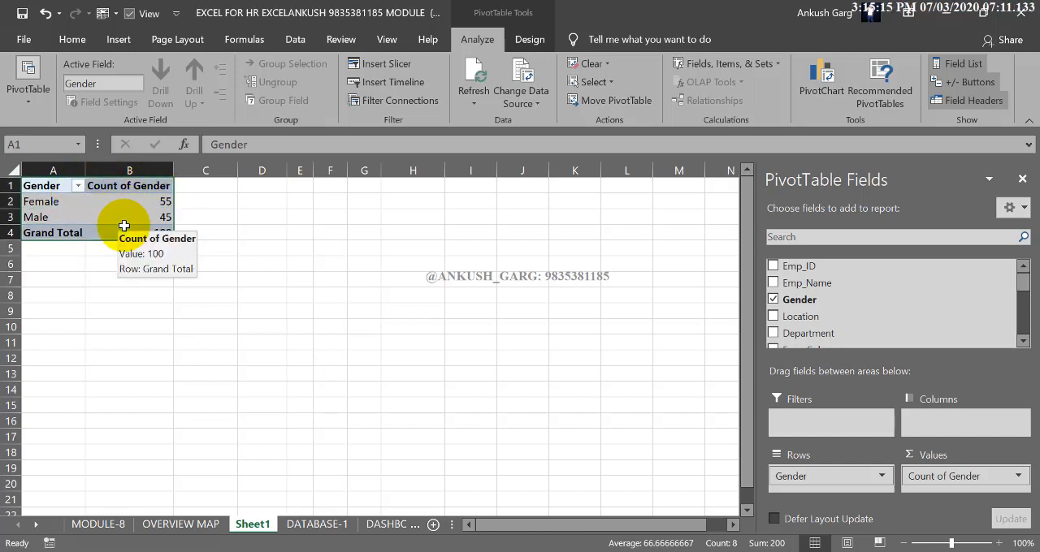
Insert a Clustered Bar PivotChart from the gender PivotTable
{"action": "mouse_move", "coordinate": [148, 220]}
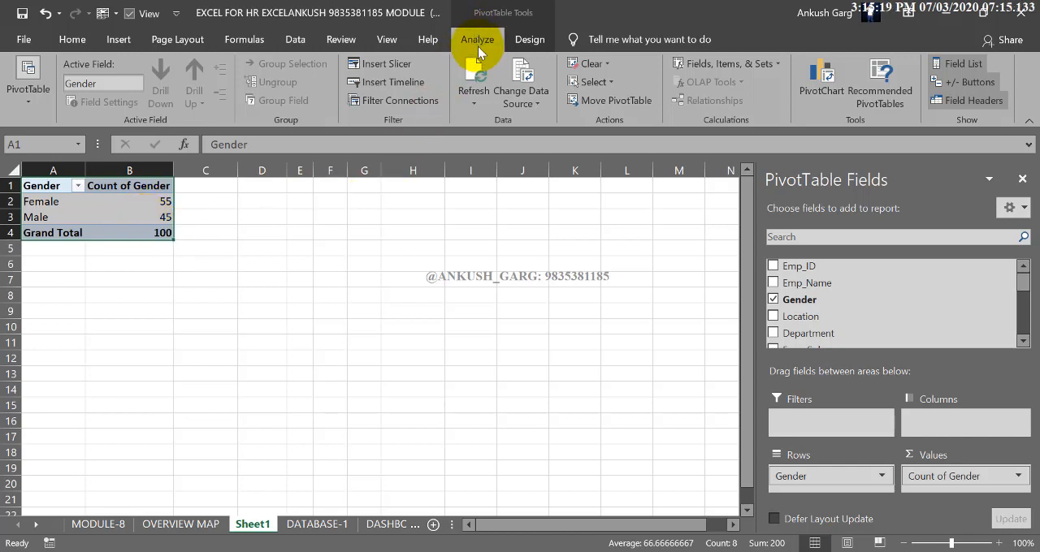
{"action": "left_click", "coordinate": [821, 92]}
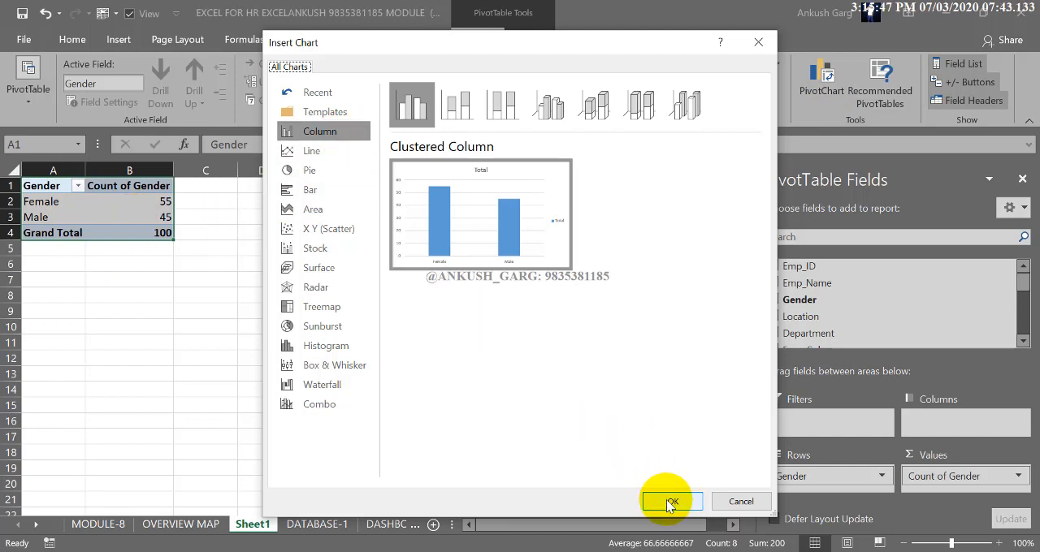
{"action": "left_click", "coordinate": [329, 158]}
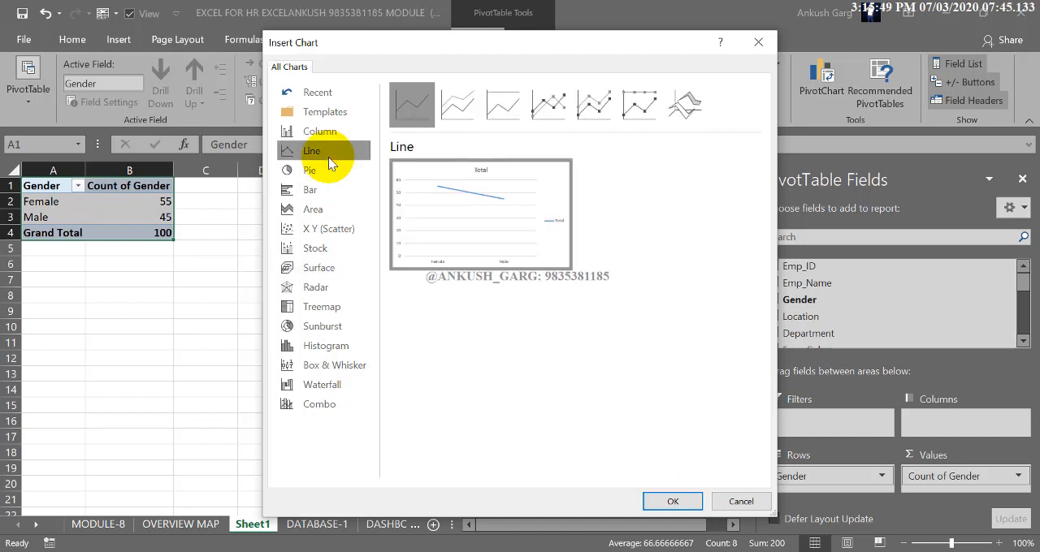
{"action": "left_click", "coordinate": [325, 169]}
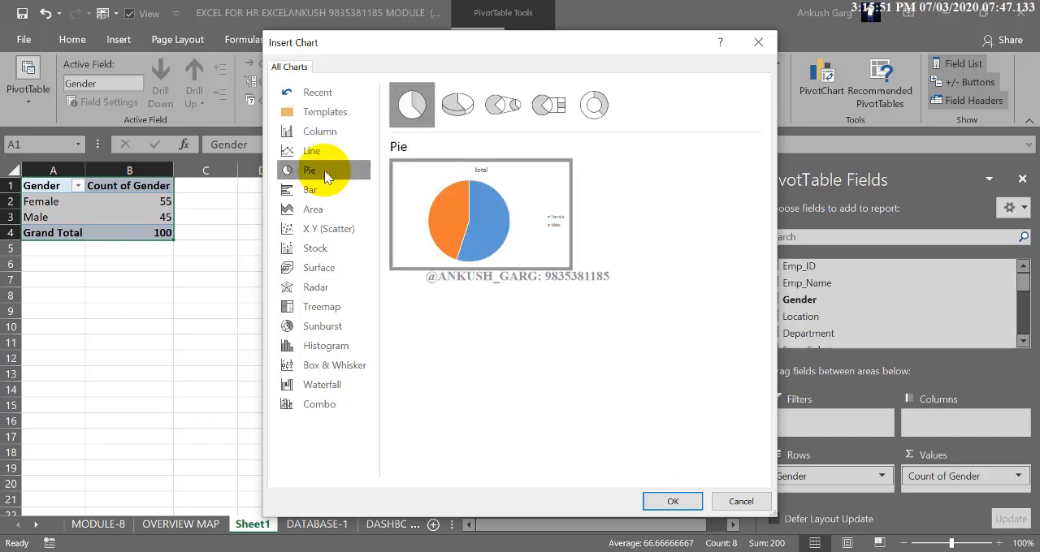
{"action": "left_click", "coordinate": [327, 190]}
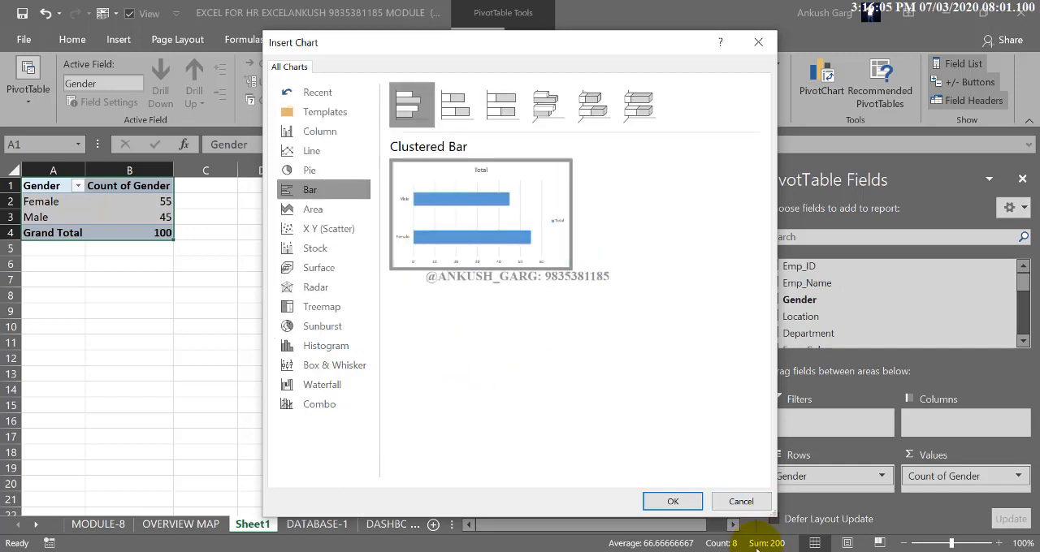
{"action": "left_click", "coordinate": [672, 501]}
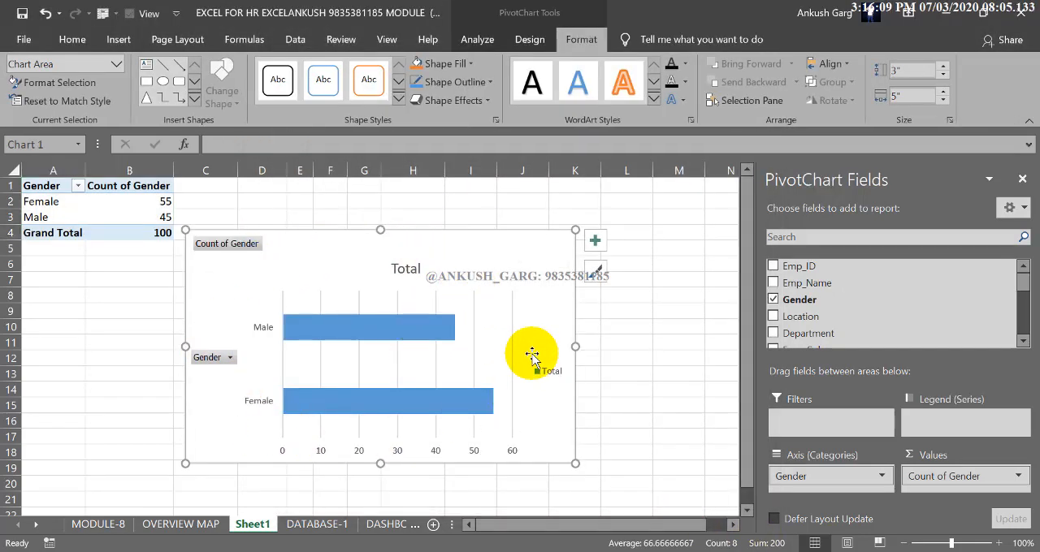
Delete the bar chart's title and legend, and hide all field buttons on the chart
{"action": "left_click", "coordinate": [407, 269]}
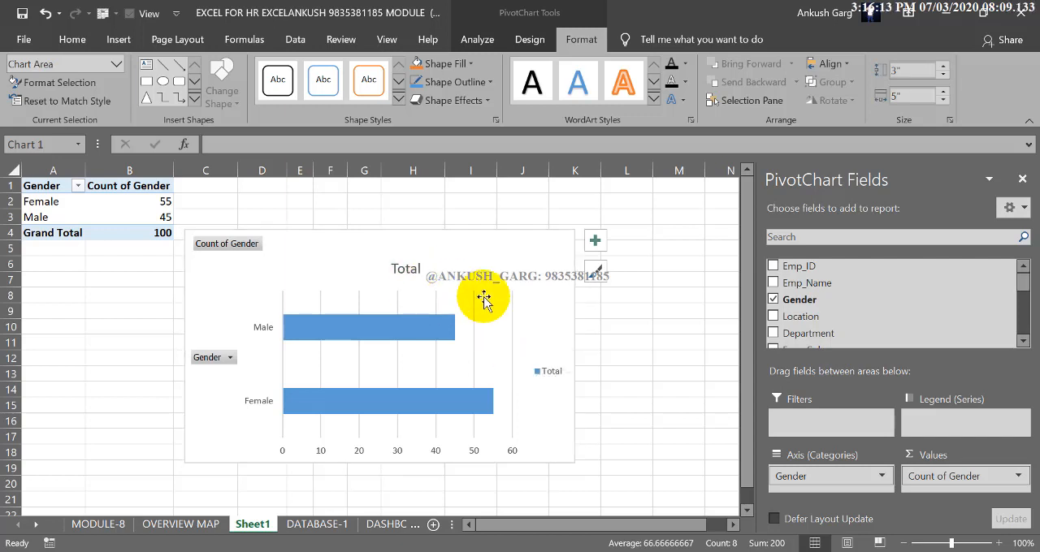
{"action": "key", "text": "Delete"}
{"action": "left_click", "coordinate": [546, 359]}
{"action": "key", "text": "Delete"}
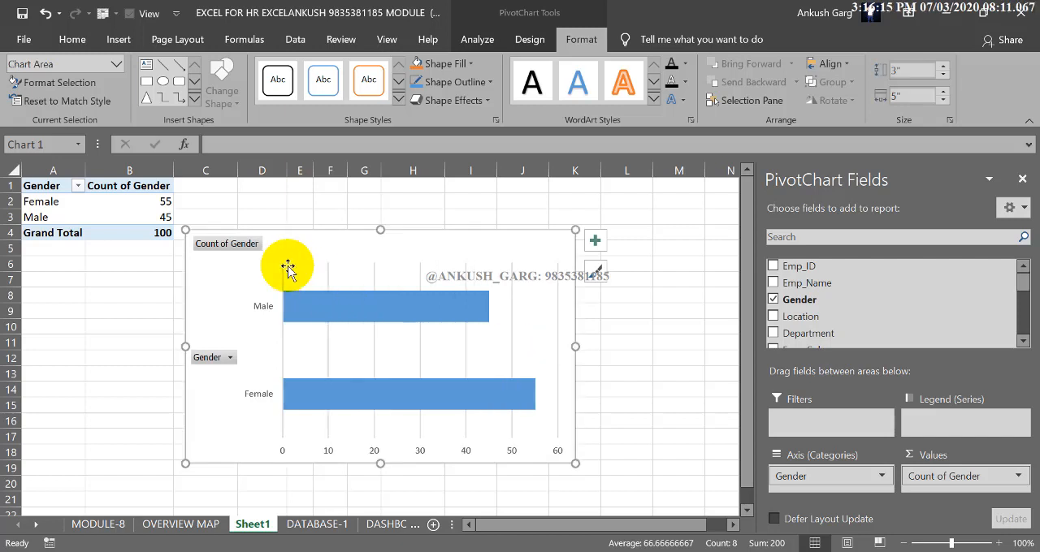
{"action": "right_click", "coordinate": [239, 245]}
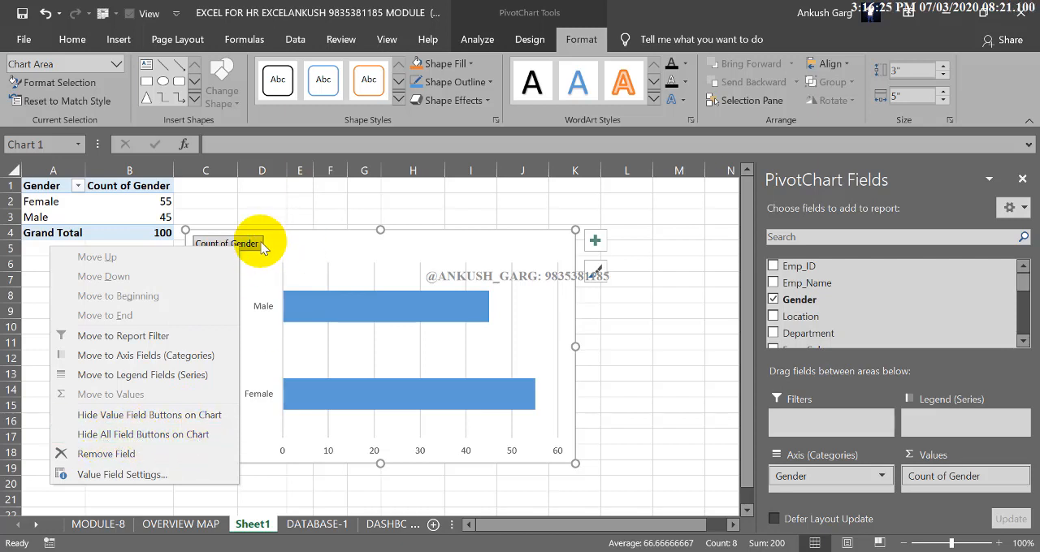
{"action": "left_click", "coordinate": [129, 434]}
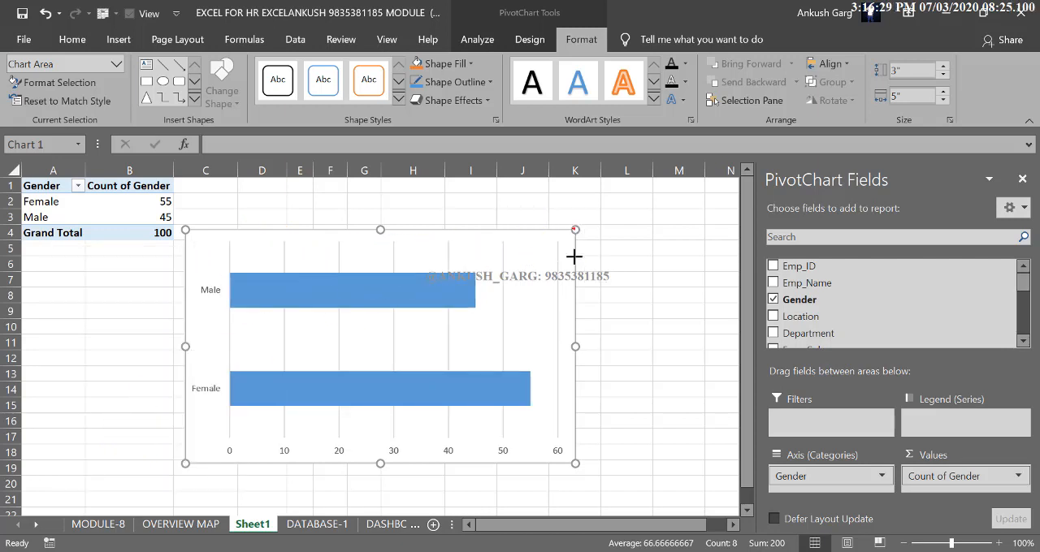
Fit the chart beside the PivotTable at about 0.81" high and 4.67" wide, and delete its horizontal value axis
{"action": "mouse_move", "coordinate": [573, 256]}
{"action": "left_mouse_down"}
{"action": "mouse_move", "coordinate": [550, 375]}
{"action": "mouse_move", "coordinate": [414, 323]}
{"action": "mouse_move", "coordinate": [326, 244]}
{"action": "mouse_move", "coordinate": [475, 211]}
{"action": "mouse_move", "coordinate": [506, 192]}
{"action": "mouse_move", "coordinate": [494, 184]}
{"action": "left_mouse_up"}
{"action": "left_click_drag", "start_coordinate": [353, 265], "coordinate": [357, 241]}
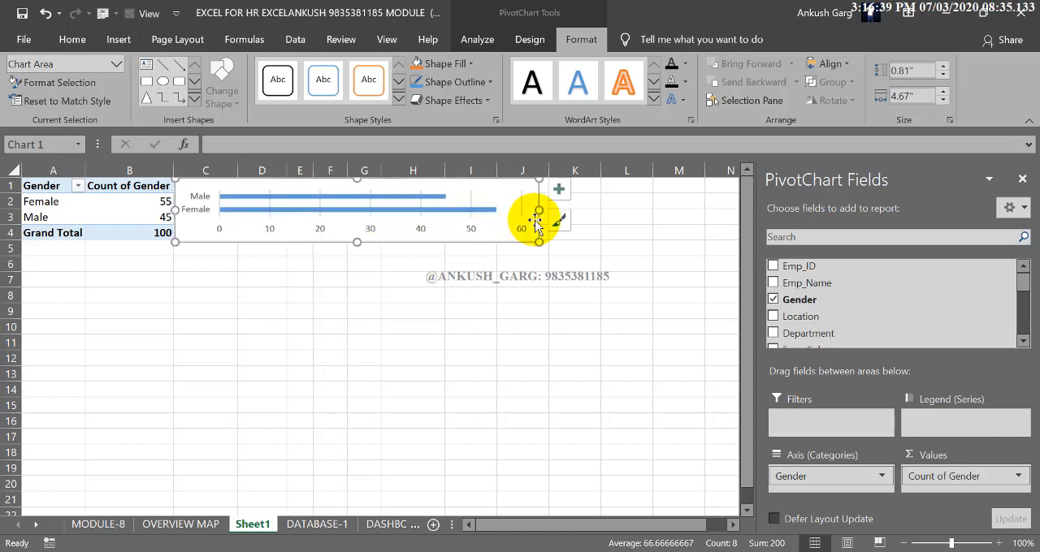
{"action": "left_click", "coordinate": [426, 227]}
{"action": "key", "text": "Delete"}
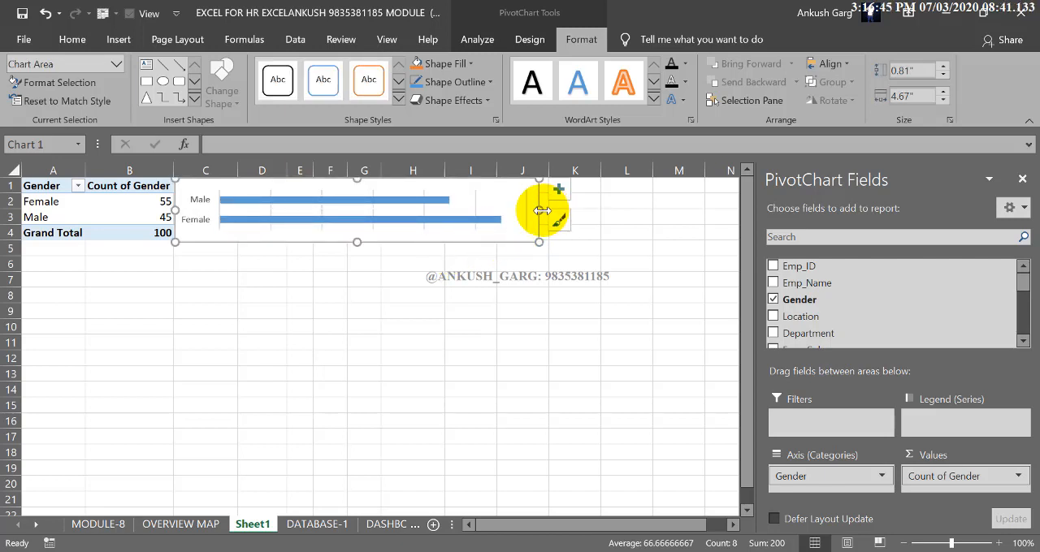
Narrow the gender bar chart to about 3.47" wide, keeping it beside the PivotTable
{"action": "left_click_drag", "start_coordinate": [539, 211], "coordinate": [448, 209]}
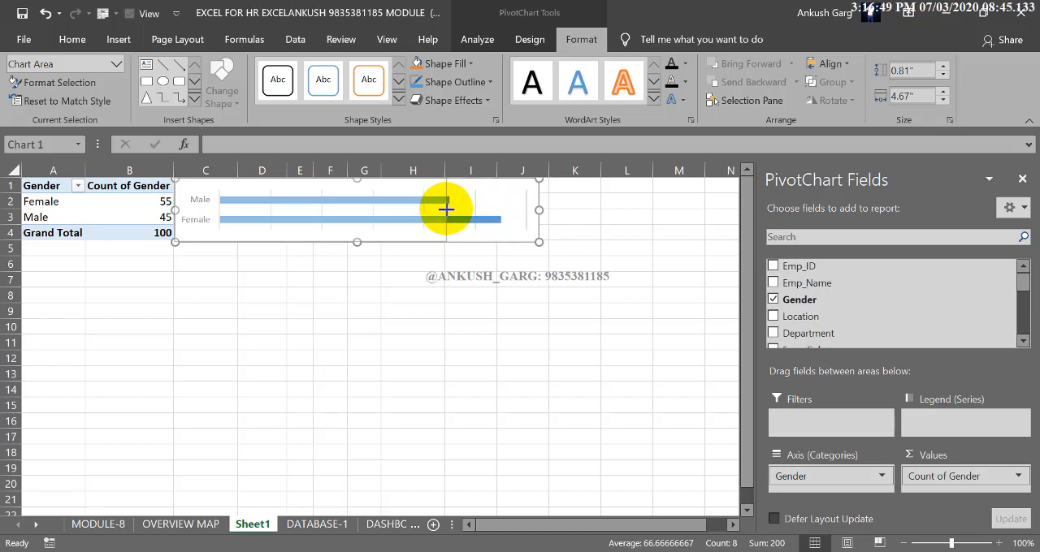
{"action": "left_click_drag", "start_coordinate": [445, 209], "coordinate": [445, 209]}
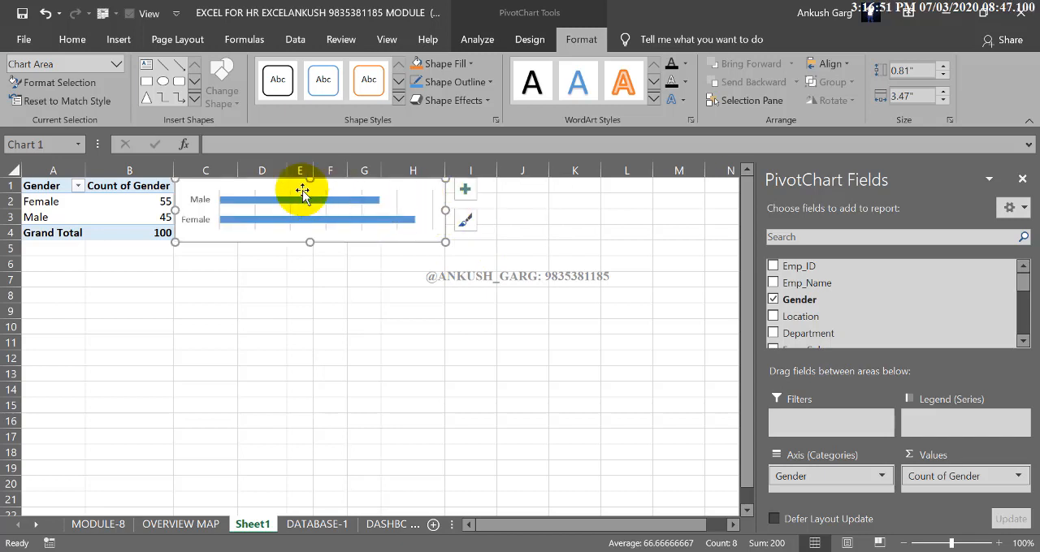
{"action": "mouse_move", "coordinate": [327, 199]}
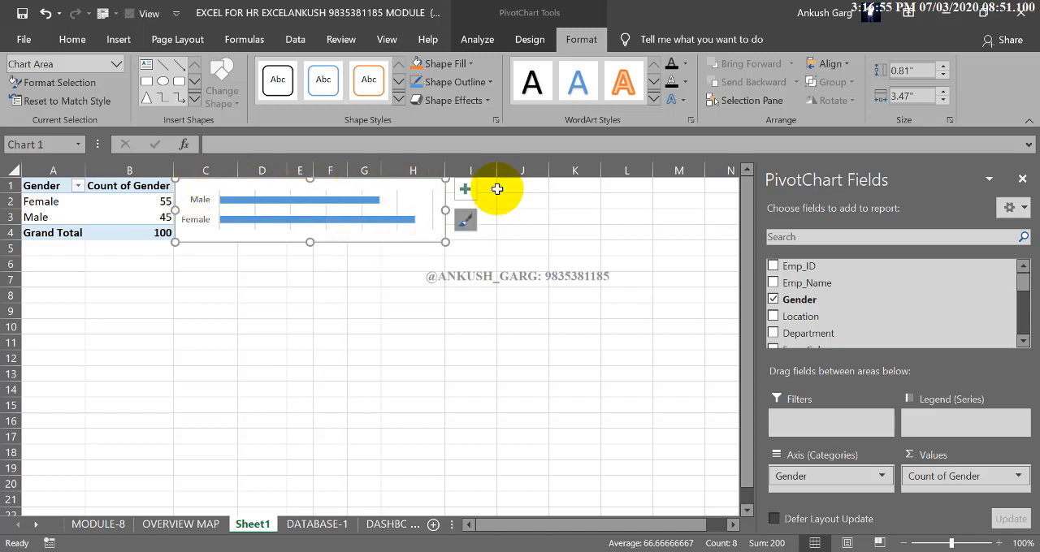
Apply Quick Layout 2 to the bar chart to add data labels, and delete the title and legend it brings
{"action": "left_click", "coordinate": [551, 41]}
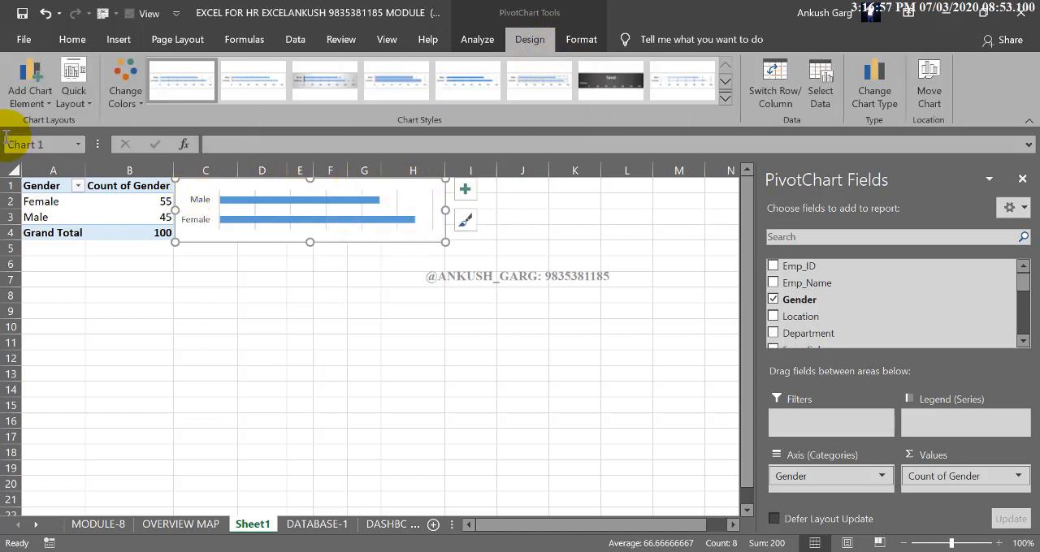
{"action": "left_click", "coordinate": [76, 96]}
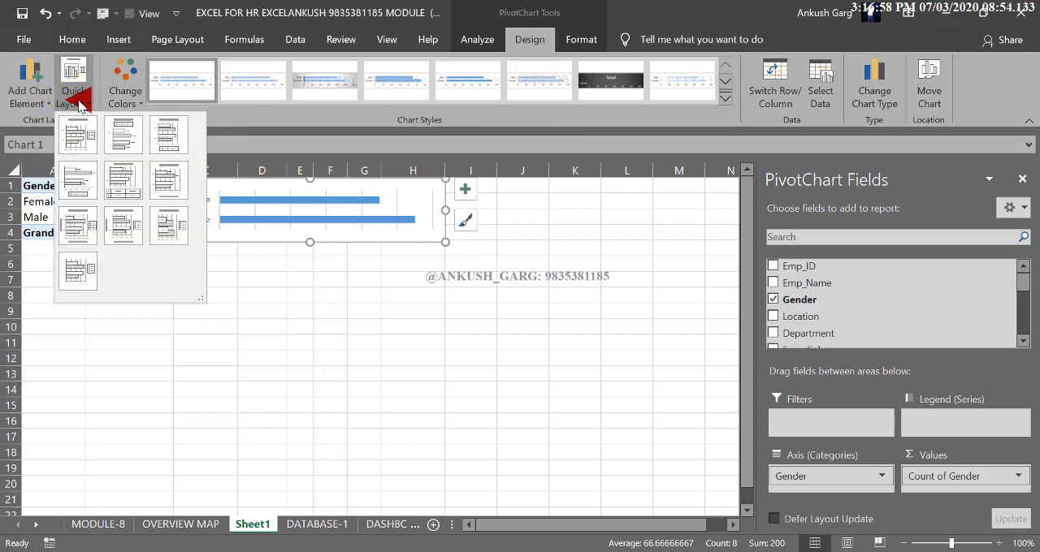
{"action": "left_click", "coordinate": [120, 154]}
{"action": "left_click", "coordinate": [303, 201]}
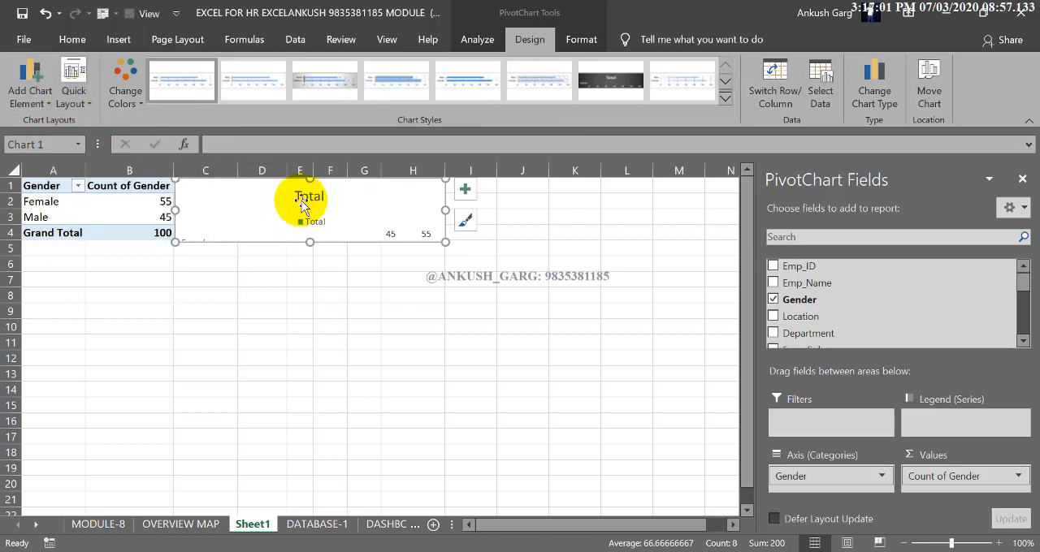
{"action": "key", "text": "Delete"}
{"action": "left_click", "coordinate": [317, 194]}
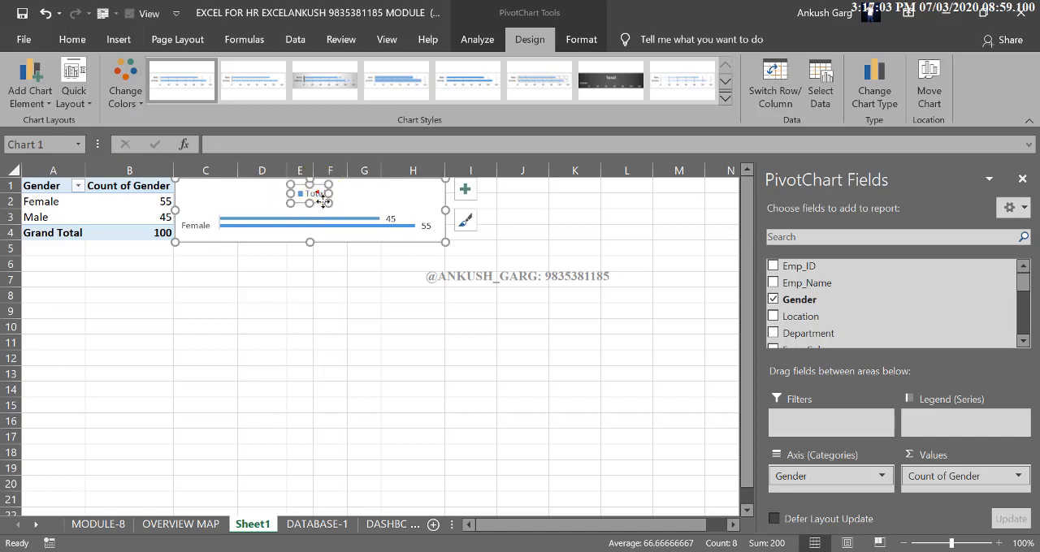
{"action": "key", "text": "Delete"}
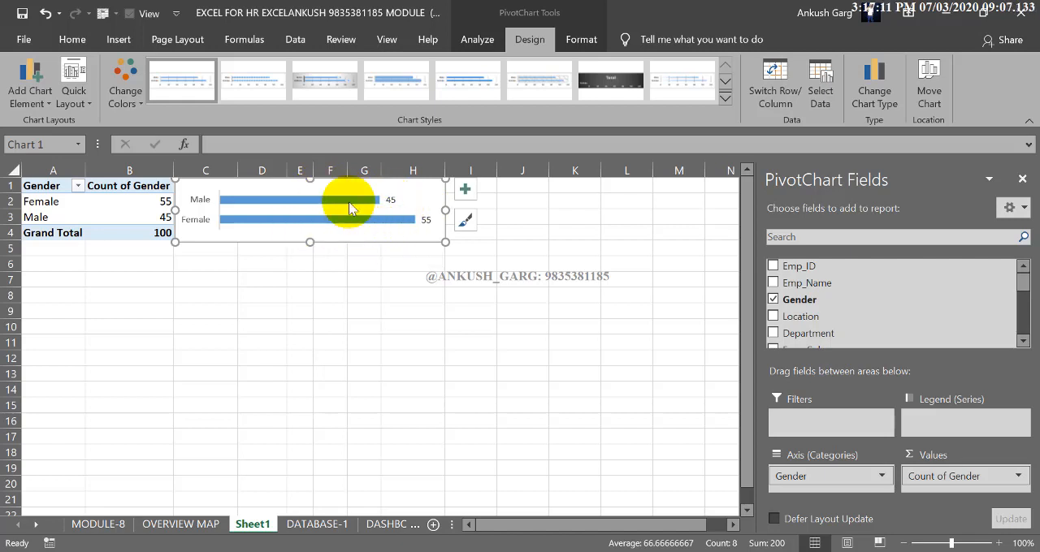
Fill only the Male bar in the gender bar chart with the standard light blue colour
{"action": "left_click", "coordinate": [126, 81]}
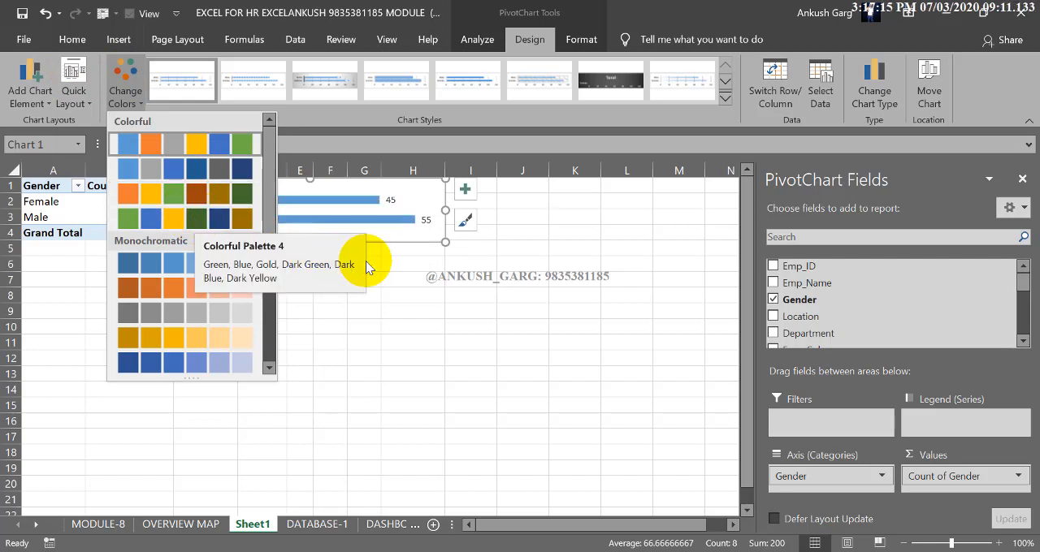
{"action": "left_click", "coordinate": [398, 222]}
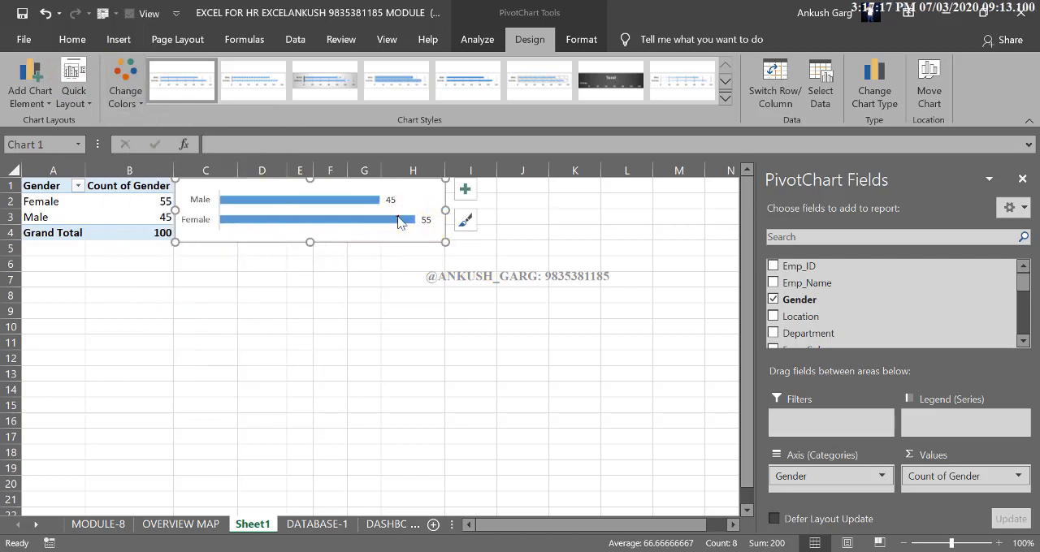
{"action": "left_click", "coordinate": [354, 201]}
{"action": "left_click", "coordinate": [356, 206]}
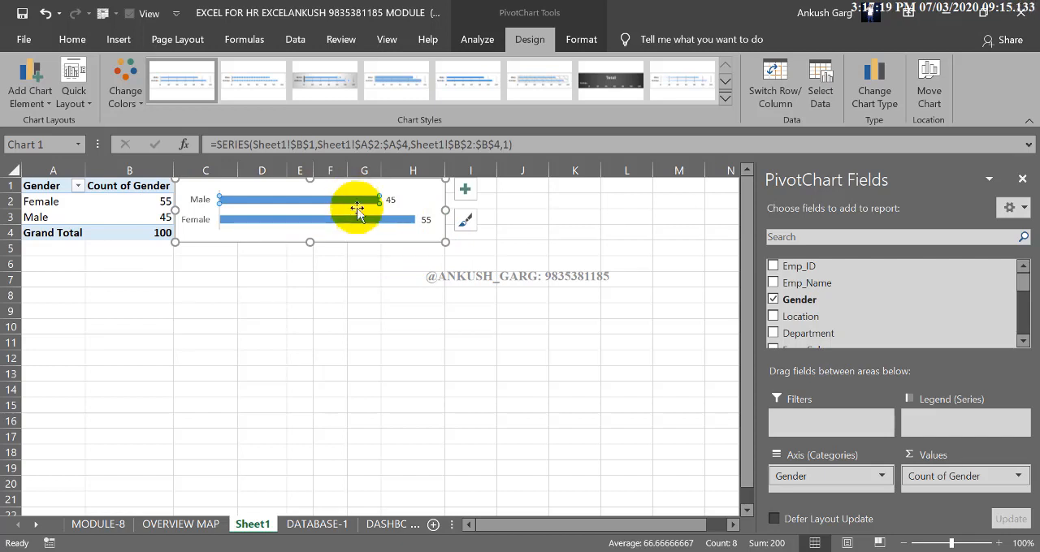
{"action": "left_click", "coordinate": [349, 205]}
{"action": "left_click", "coordinate": [579, 41]}
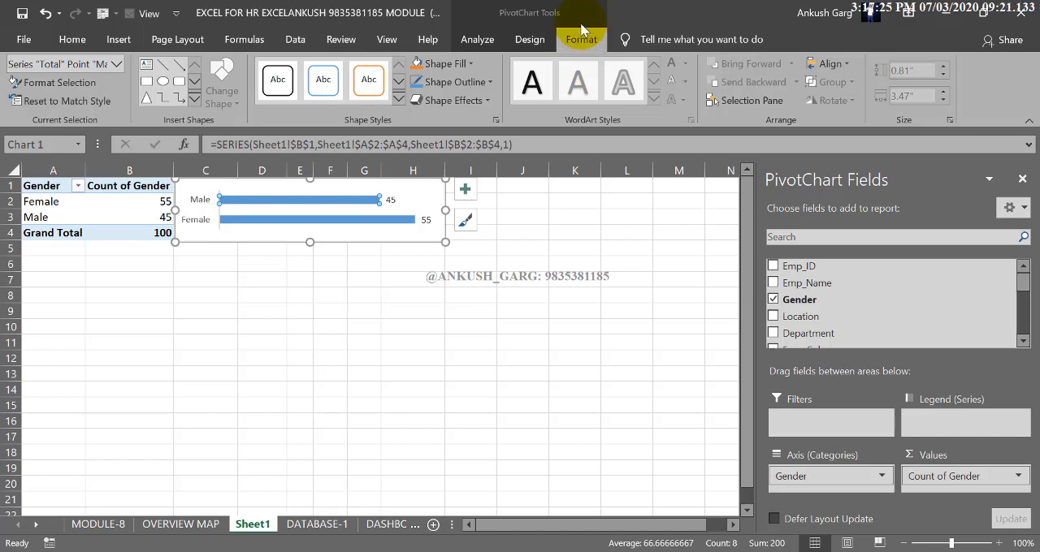
{"action": "left_click", "coordinate": [464, 63]}
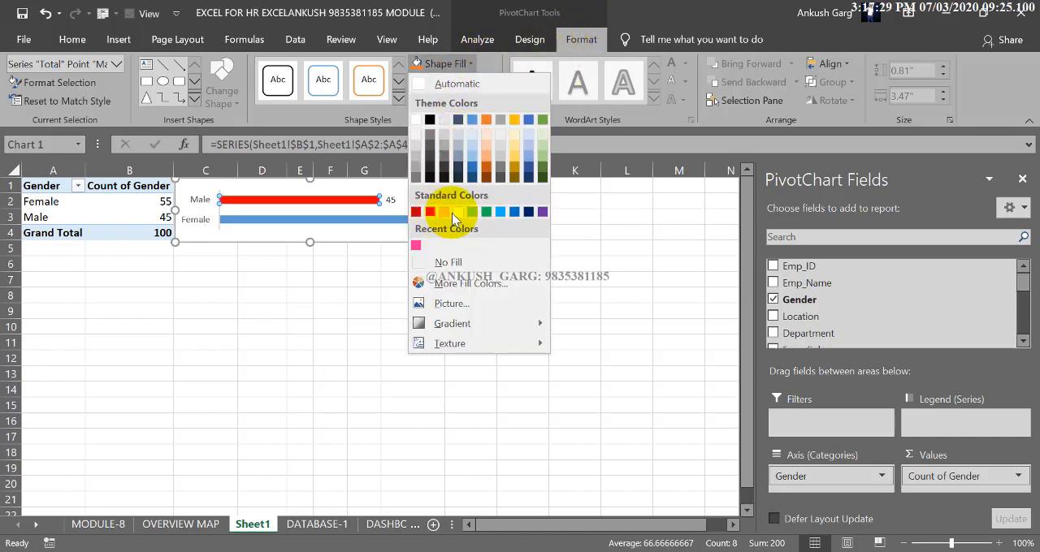
{"action": "left_click", "coordinate": [501, 212]}
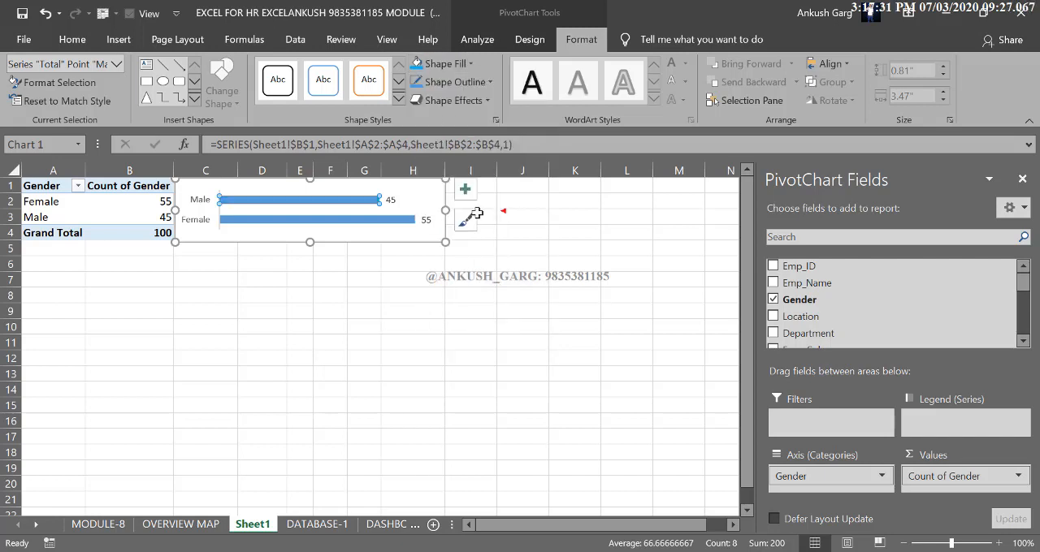
Fill only the Female bar with the pink from the recent colours and deselect the chart
{"action": "left_click", "coordinate": [387, 219]}
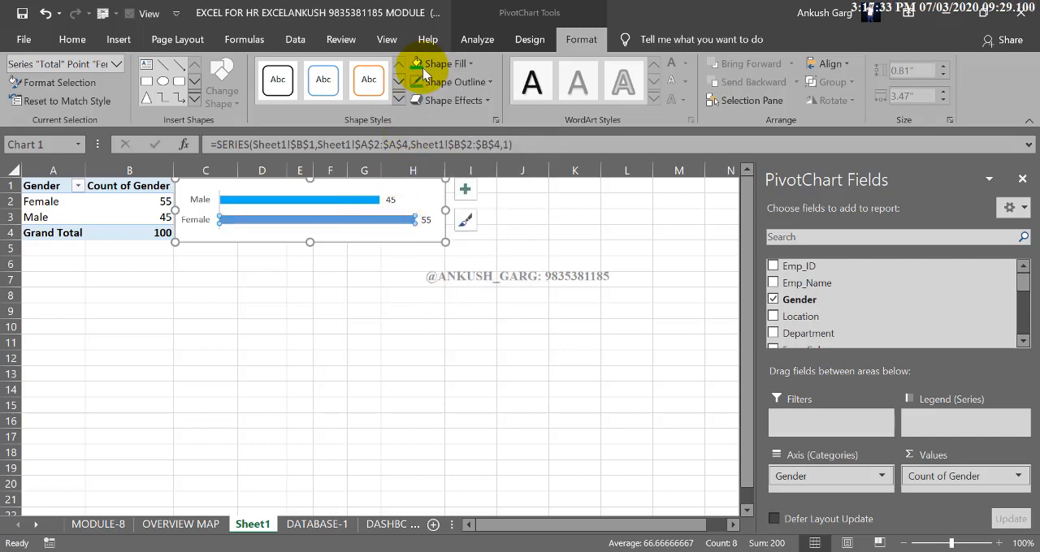
{"action": "left_click", "coordinate": [442, 64]}
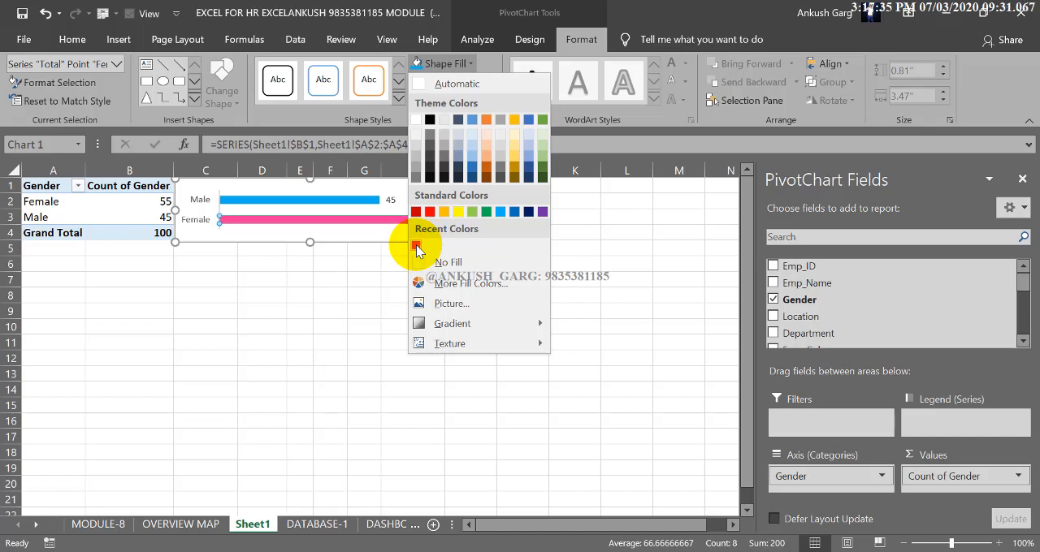
{"action": "left_click", "coordinate": [416, 242]}
{"action": "left_click", "coordinate": [337, 263]}
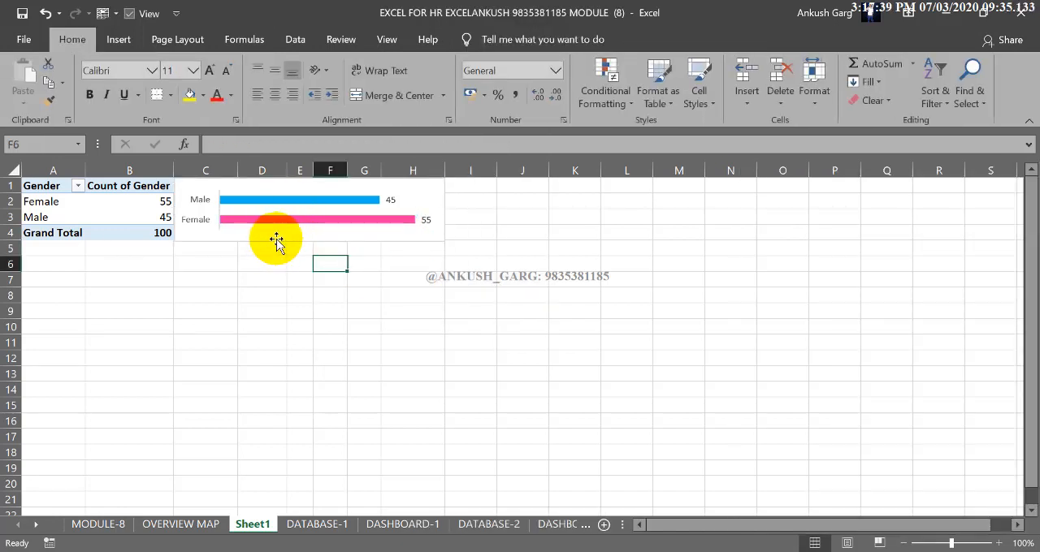
Give the bar chart's outer area a black shape outline
{"action": "left_click", "coordinate": [276, 240]}
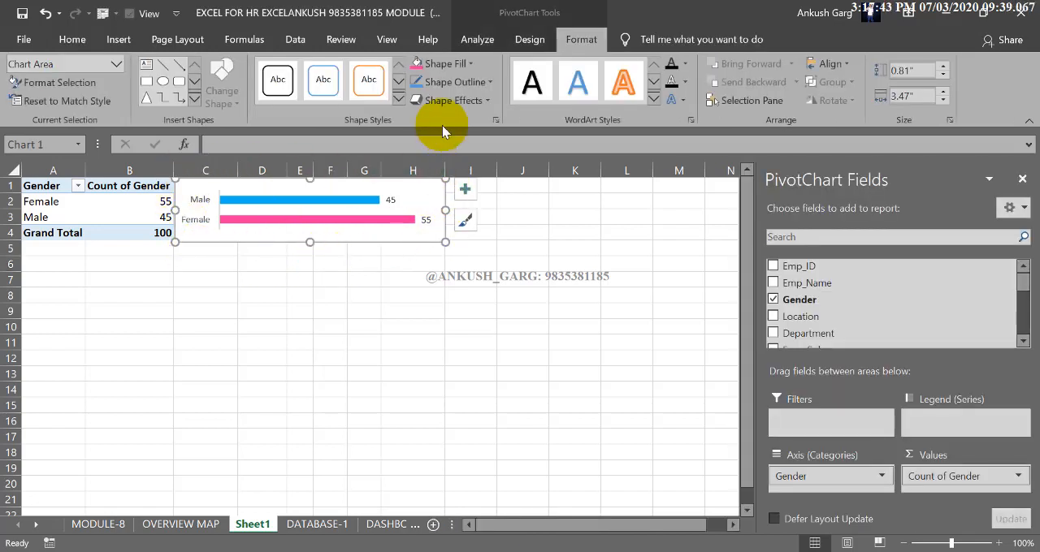
{"action": "left_click", "coordinate": [434, 82]}
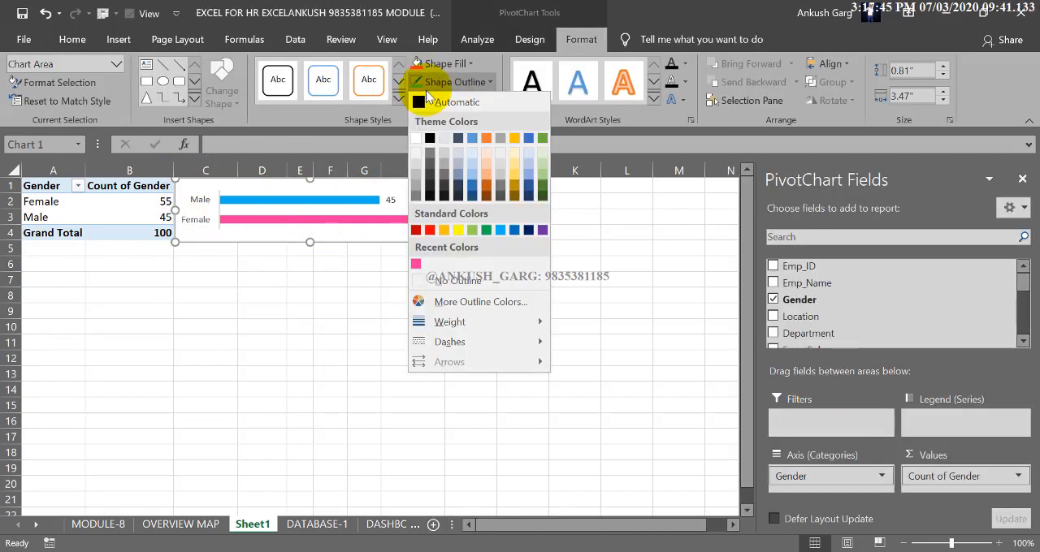
{"action": "left_click", "coordinate": [412, 93]}
{"action": "left_click", "coordinate": [292, 328]}
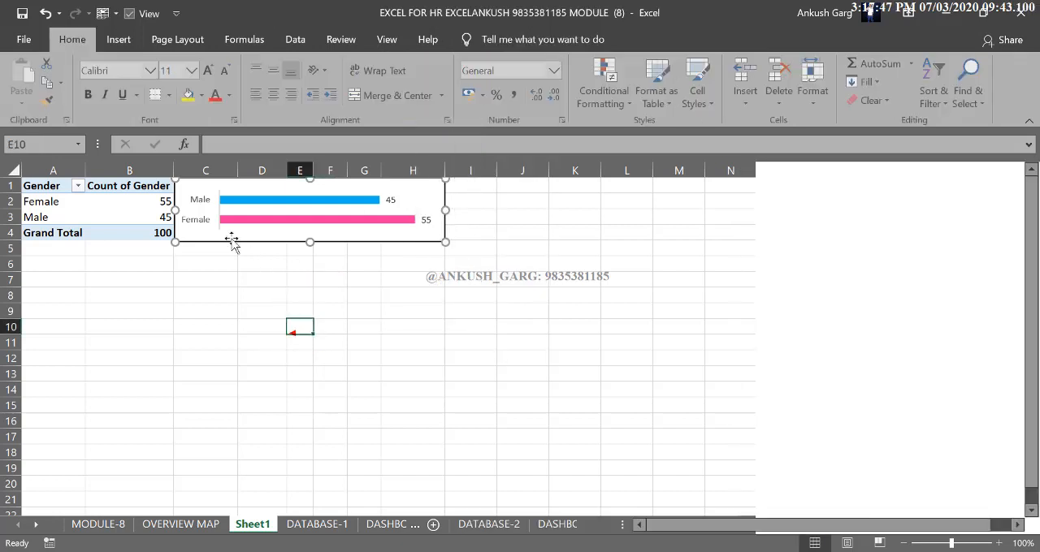
Apply a thick outside border around the gender PivotTable in A1:B4
{"action": "left_click_drag", "start_coordinate": [159, 233], "coordinate": [22, 181]}
{"action": "left_click", "coordinate": [170, 95]}
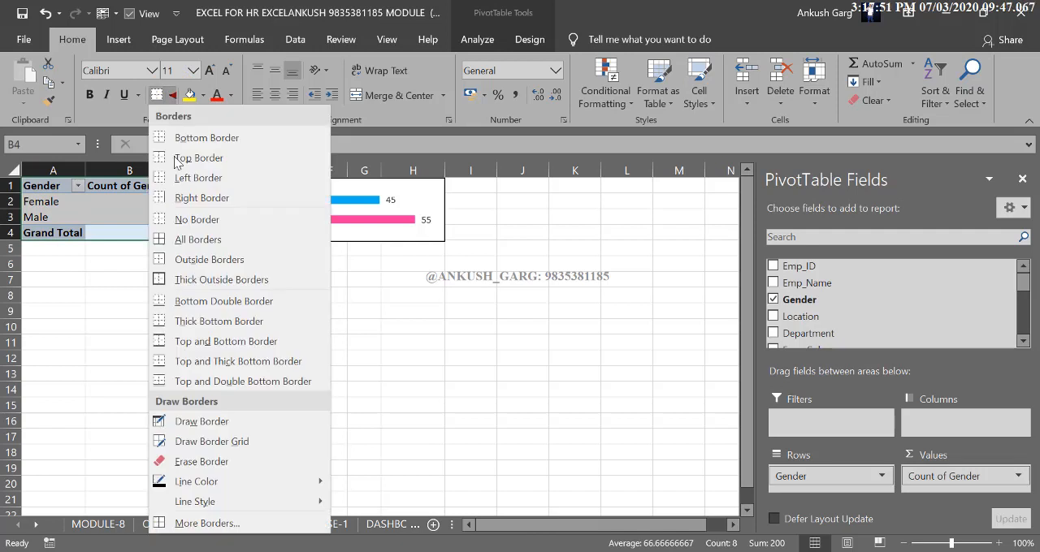
{"action": "left_click", "coordinate": [154, 278]}
{"action": "left_click", "coordinate": [153, 278]}
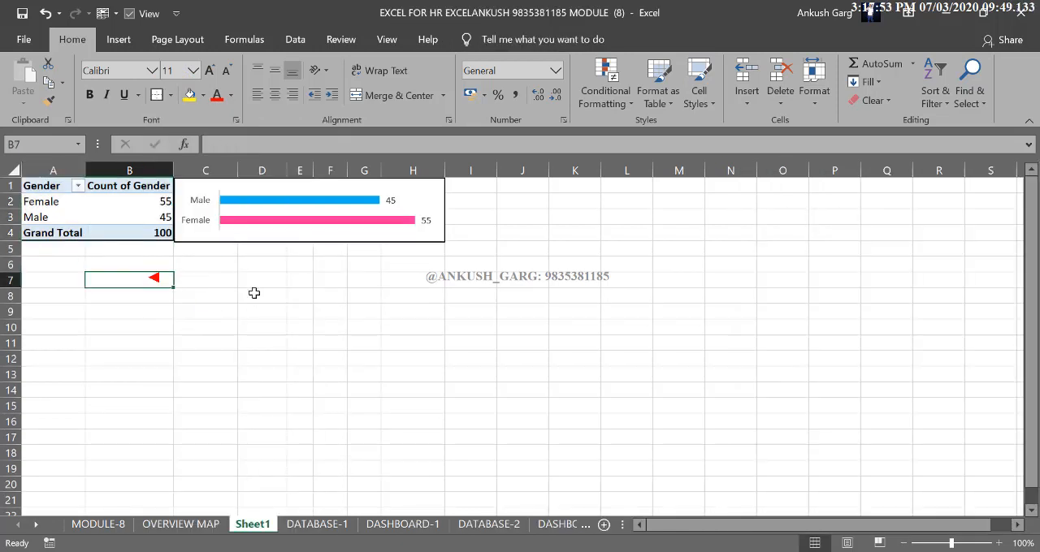
Raise the bar chart's lower edge slightly so it lines up with the PivotTable's bottom border, and deselect the chart
{"action": "left_click", "coordinate": [214, 241]}
{"action": "left_click", "coordinate": [305, 241]}
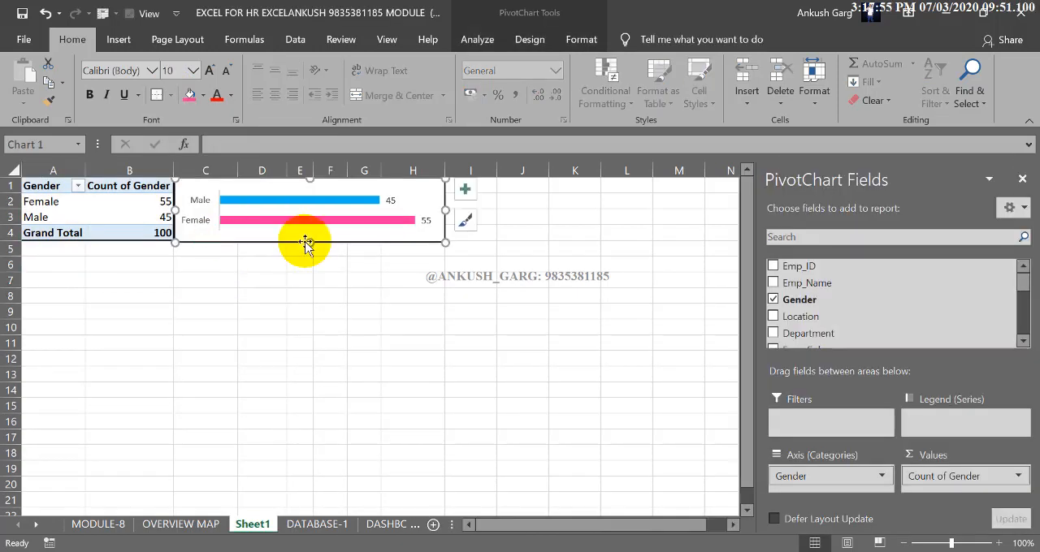
{"action": "left_click_drag", "start_coordinate": [307, 242], "coordinate": [304, 240]}
{"action": "left_click", "coordinate": [321, 277]}
{"action": "left_click", "coordinate": [322, 277]}
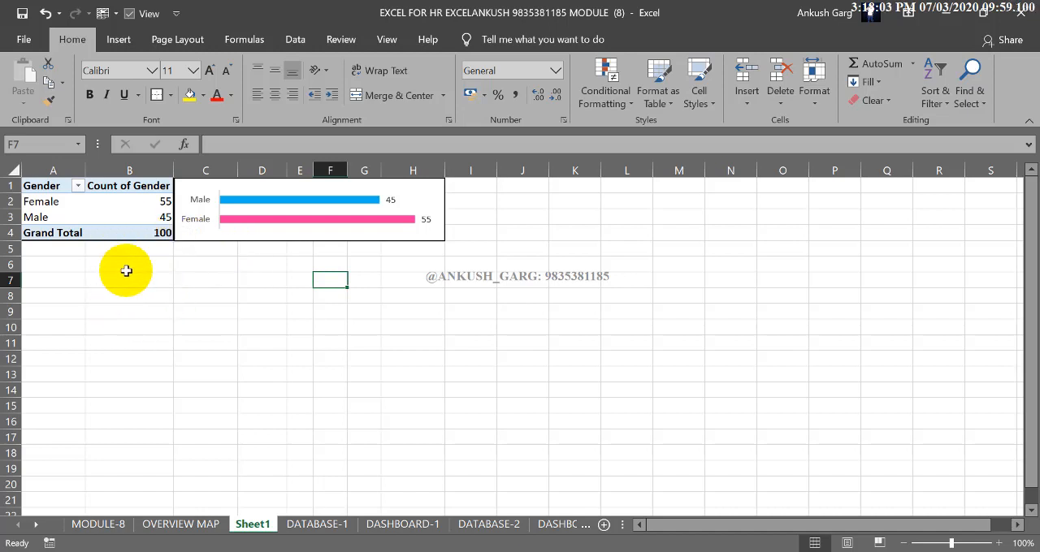
Insert a Doughnut PivotChart from the gender PivotTable
{"action": "left_click", "coordinate": [155, 216]}
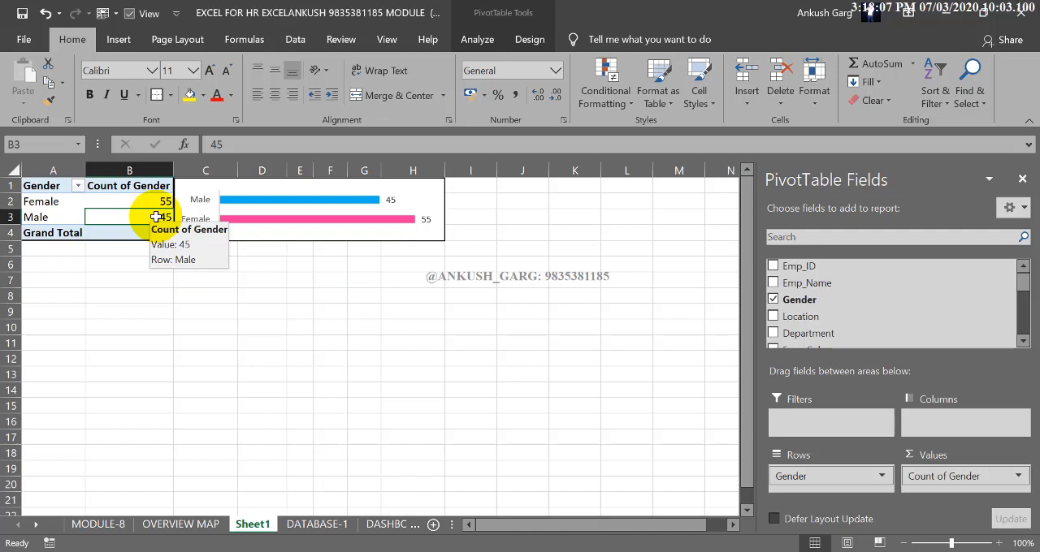
{"action": "left_click", "coordinate": [487, 39]}
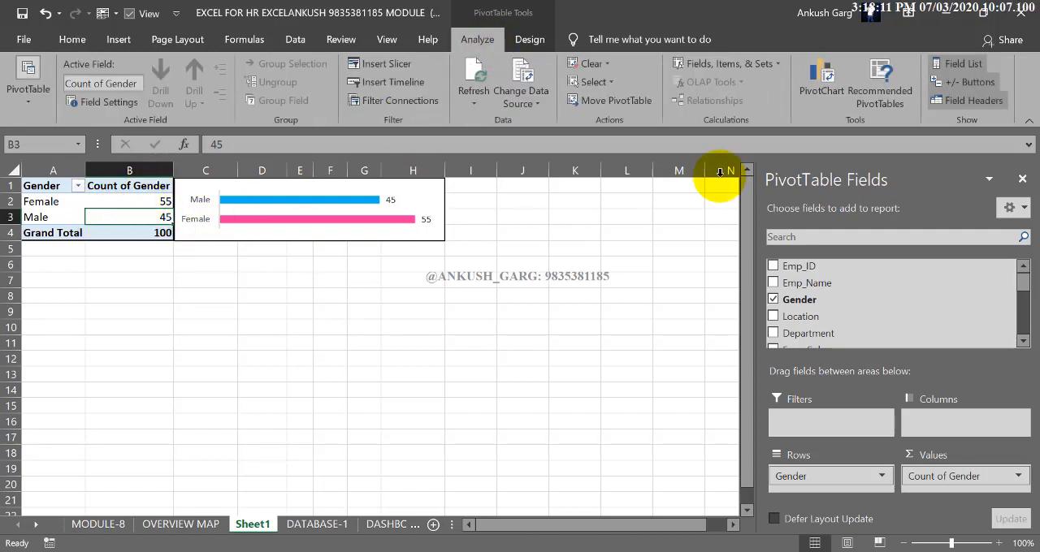
{"action": "left_click", "coordinate": [816, 96]}
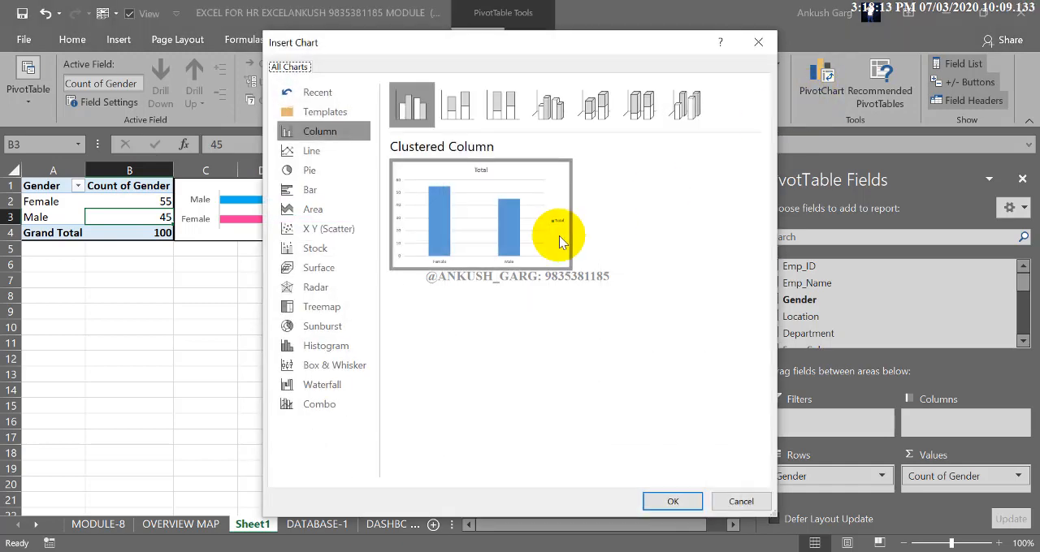
{"action": "left_click", "coordinate": [311, 171]}
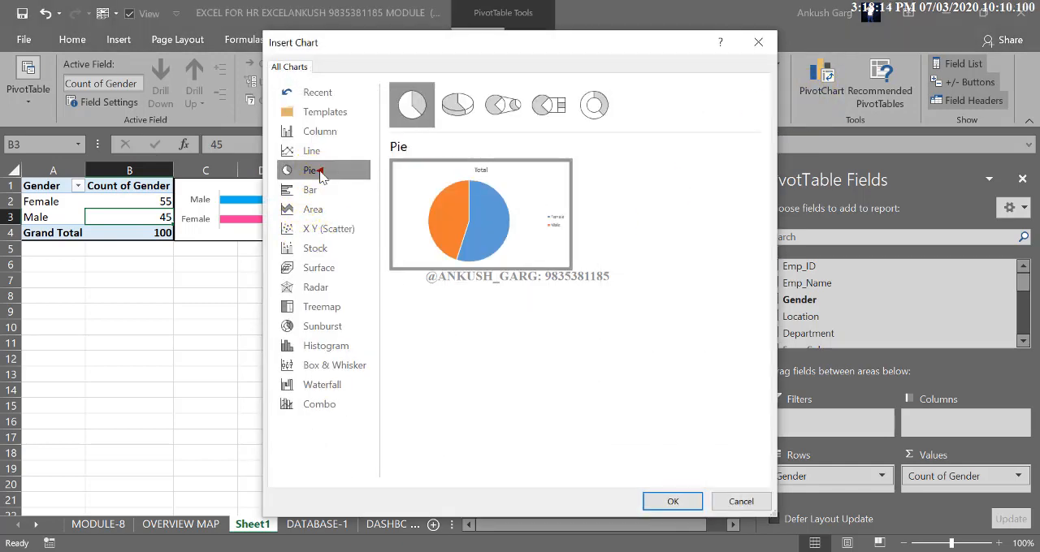
{"action": "left_click", "coordinate": [602, 105]}
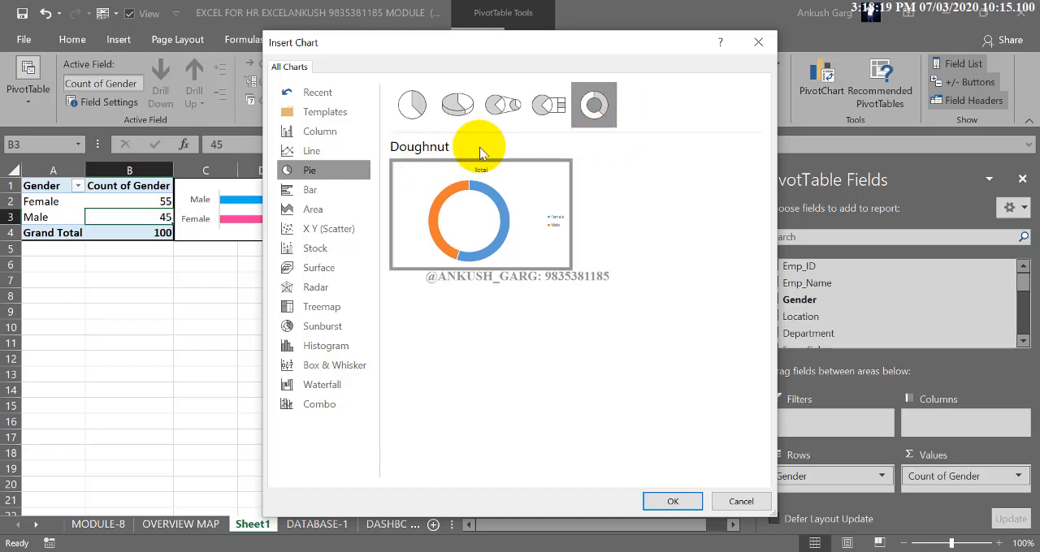
{"action": "left_click", "coordinate": [662, 502]}
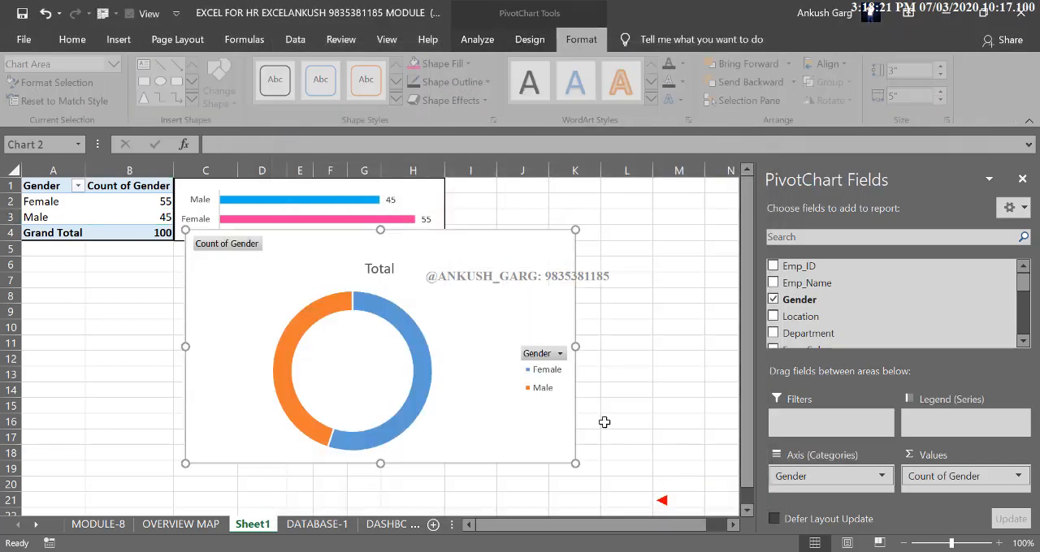
Shrink the doughnut chart to about 1.88" high and 1.94" wide, and place it directly below the PivotTable across columns A and B
{"action": "left_click_drag", "start_coordinate": [575, 347], "coordinate": [356, 327]}
{"action": "left_click_drag", "start_coordinate": [356, 465], "coordinate": [343, 376]}
{"action": "left_click_drag", "start_coordinate": [278, 257], "coordinate": [115, 268]}
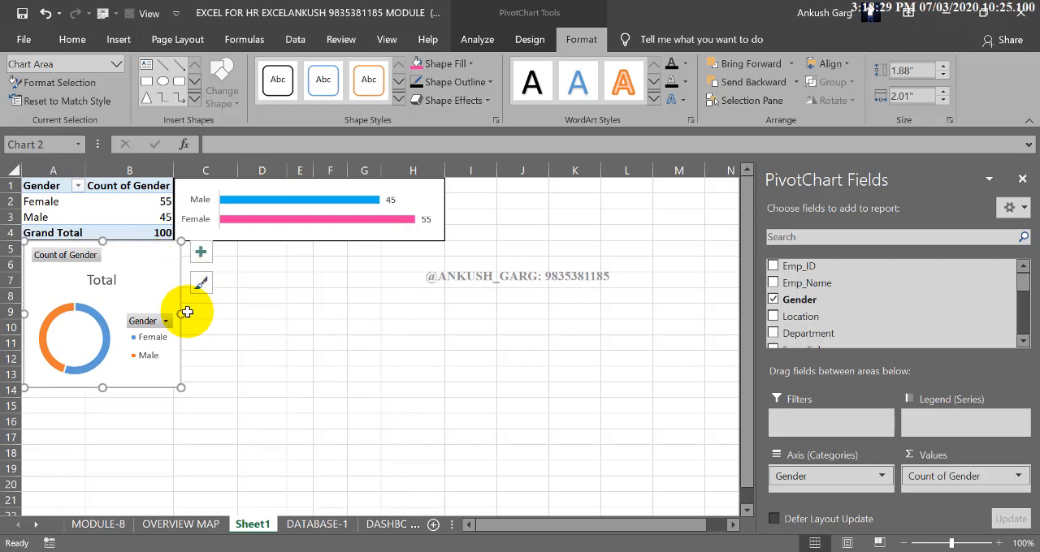
{"action": "left_click_drag", "start_coordinate": [180, 316], "coordinate": [174, 315]}
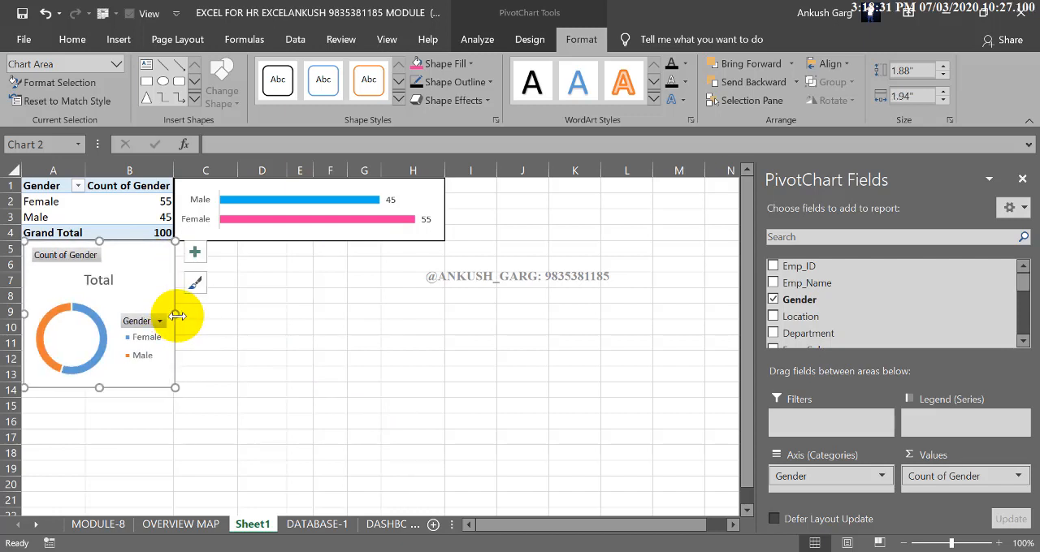
Hide all field buttons on the doughnut chart and apply Quick Layout 4, with category name and value labels on the ring
{"action": "right_click", "coordinate": [94, 262]}
{"action": "left_click", "coordinate": [94, 445]}
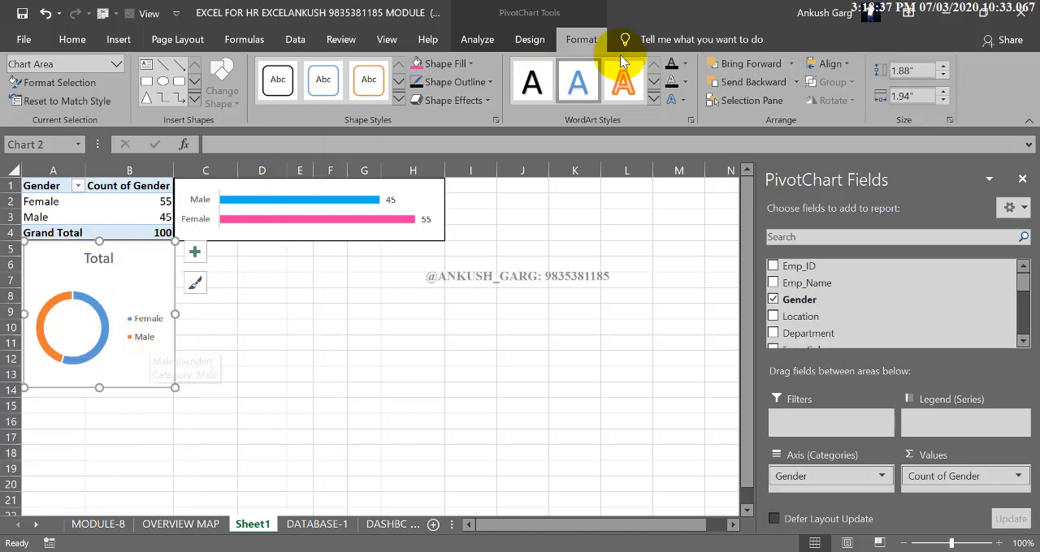
{"action": "left_click", "coordinate": [529, 39]}
{"action": "left_click", "coordinate": [82, 96]}
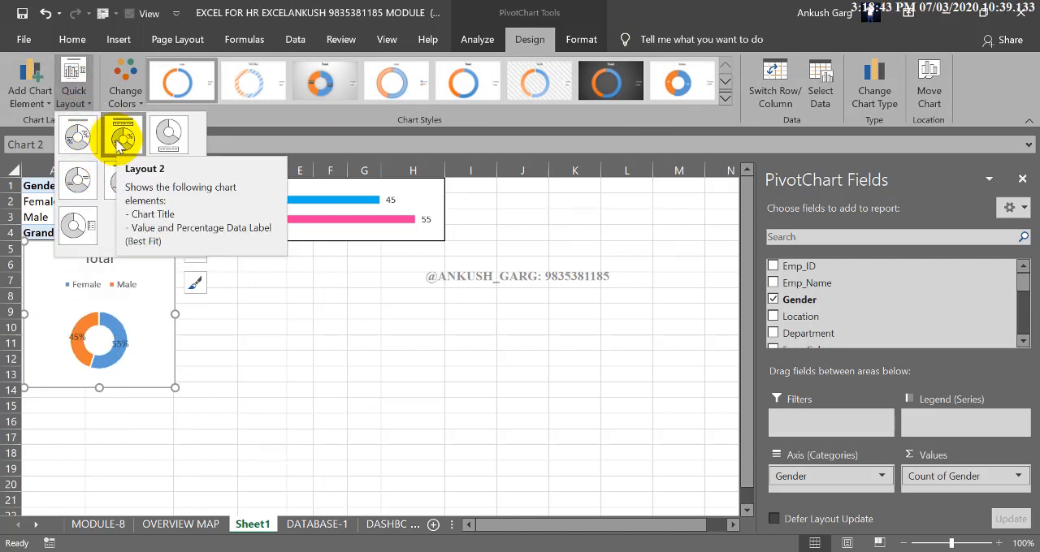
{"action": "left_click", "coordinate": [78, 180]}
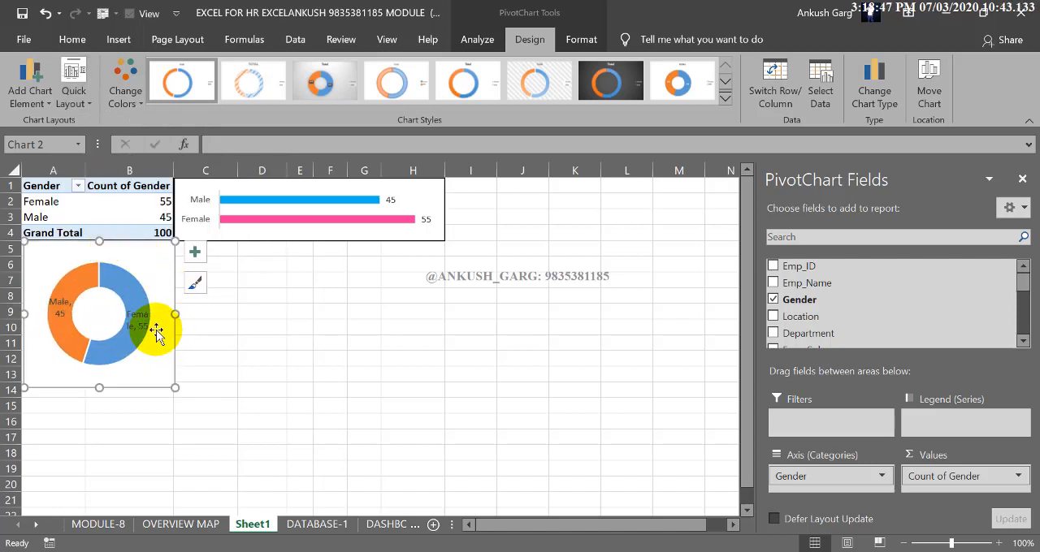
Enlarge the doughnut chart to about 2.41" high and 2.74" wide, extending it across columns A to C
{"action": "left_click_drag", "start_coordinate": [174, 316], "coordinate": [237, 316]}
{"action": "left_click", "coordinate": [315, 345]}
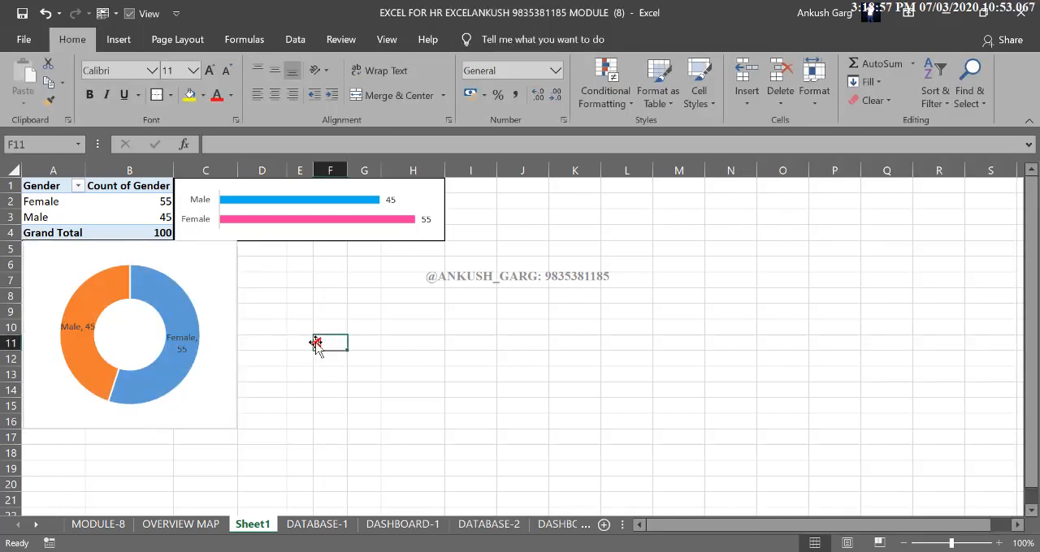
Fill the Female slice of the doughnut chart with the same pink as the Female bar
{"action": "left_click", "coordinate": [232, 262]}
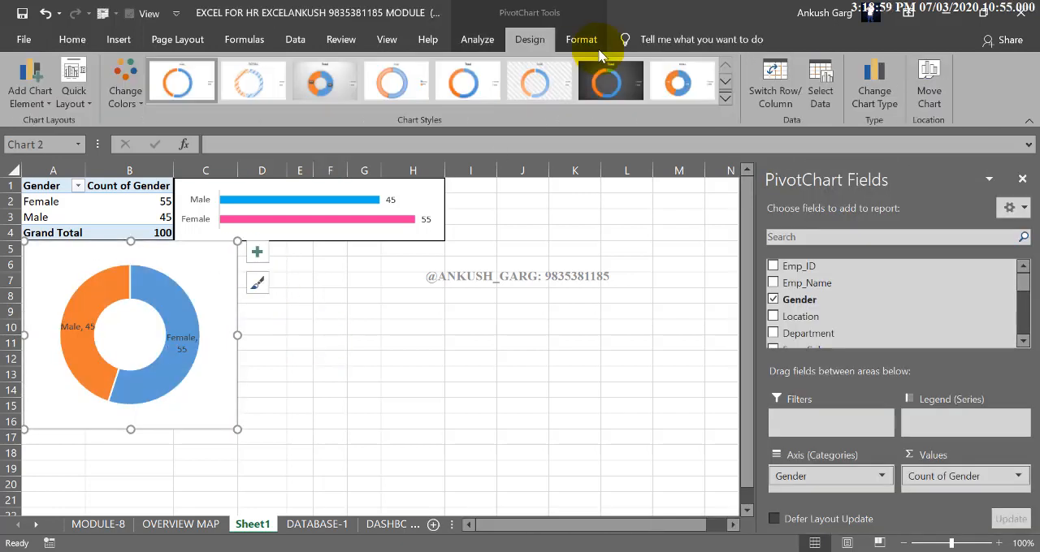
{"action": "left_click", "coordinate": [605, 81]}
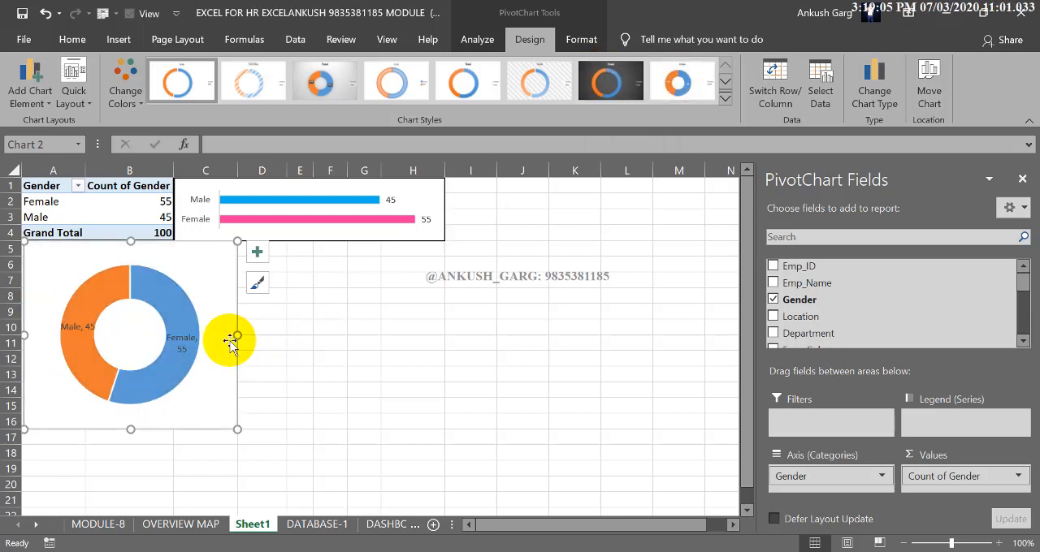
{"action": "left_click", "coordinate": [581, 39]}
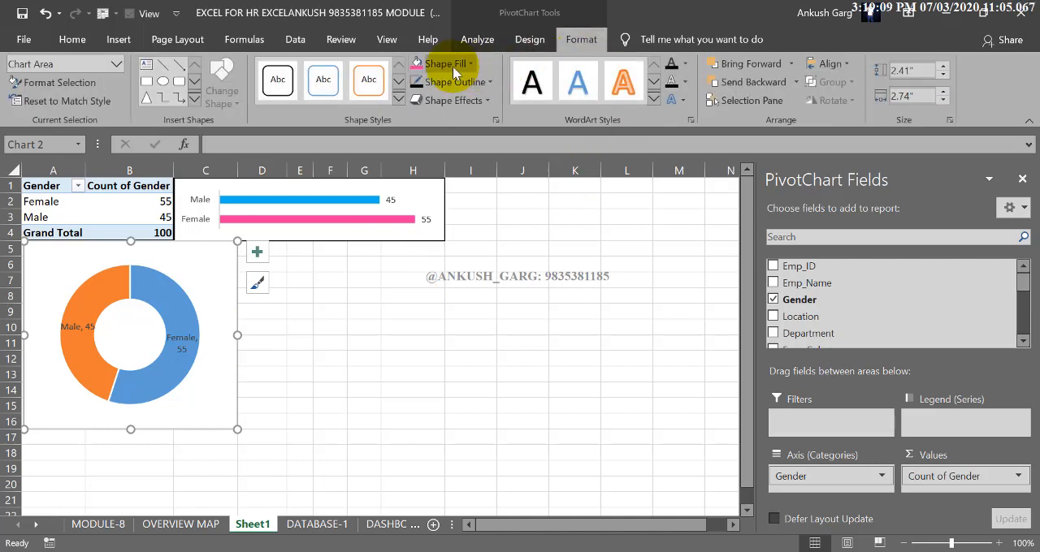
{"action": "left_click", "coordinate": [164, 292]}
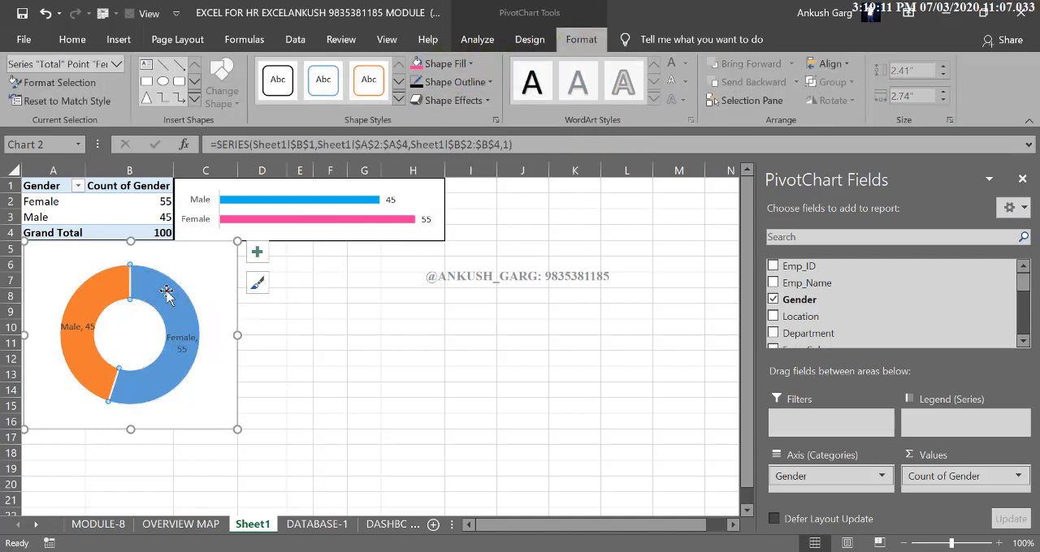
{"action": "left_click", "coordinate": [417, 63]}
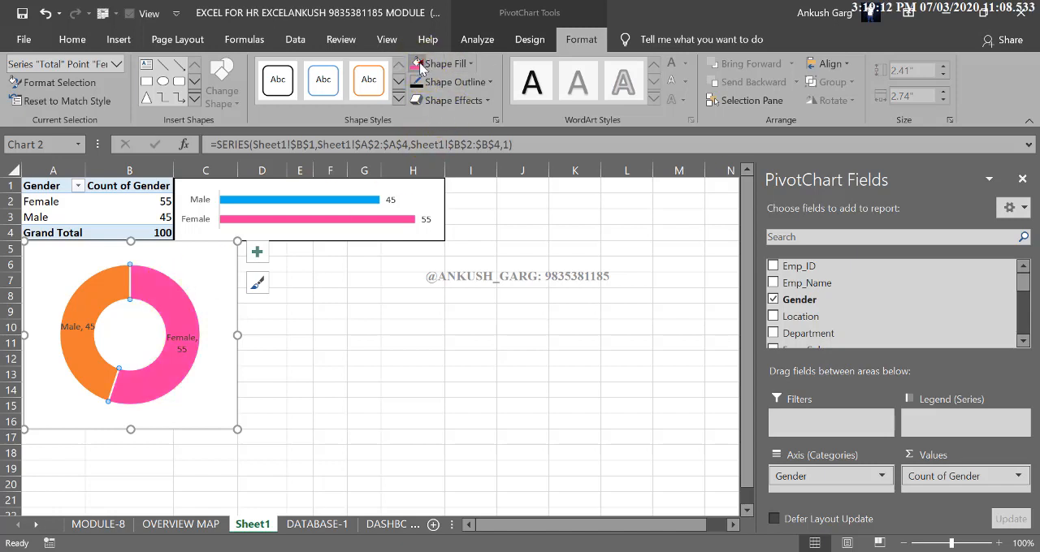
Fill the doughnut chart's Male slice with the standard Light Blue and close the data point formatting options
{"action": "left_click", "coordinate": [114, 279]}
{"action": "double_click", "coordinate": [96, 294]}
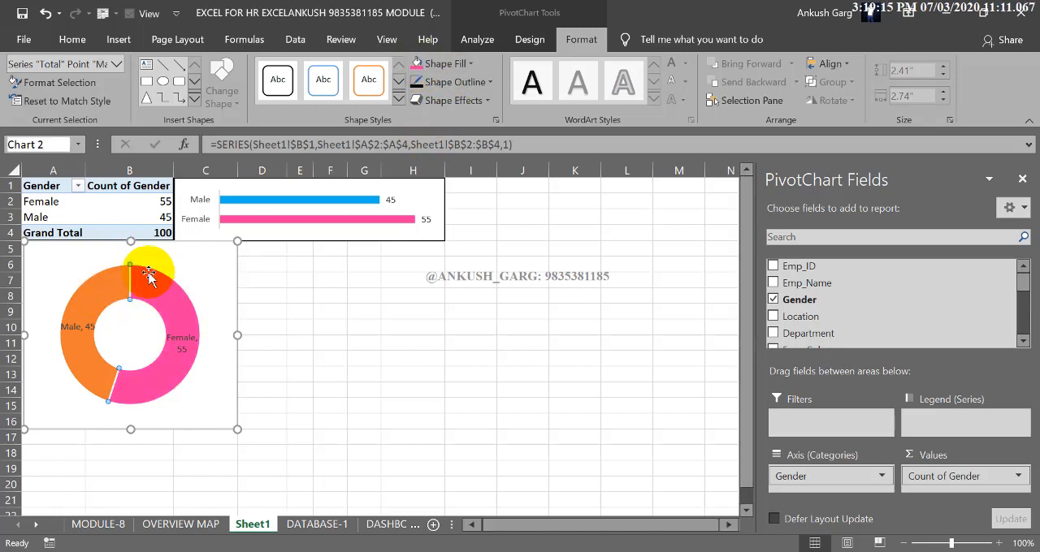
{"action": "left_click", "coordinate": [470, 64]}
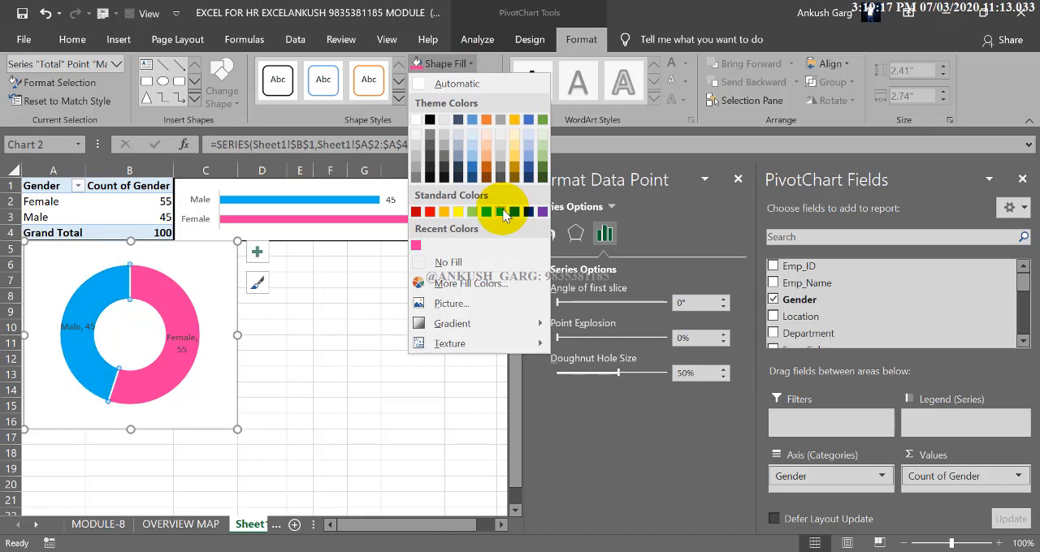
{"action": "left_click", "coordinate": [500, 211]}
{"action": "left_click", "coordinate": [741, 179]}
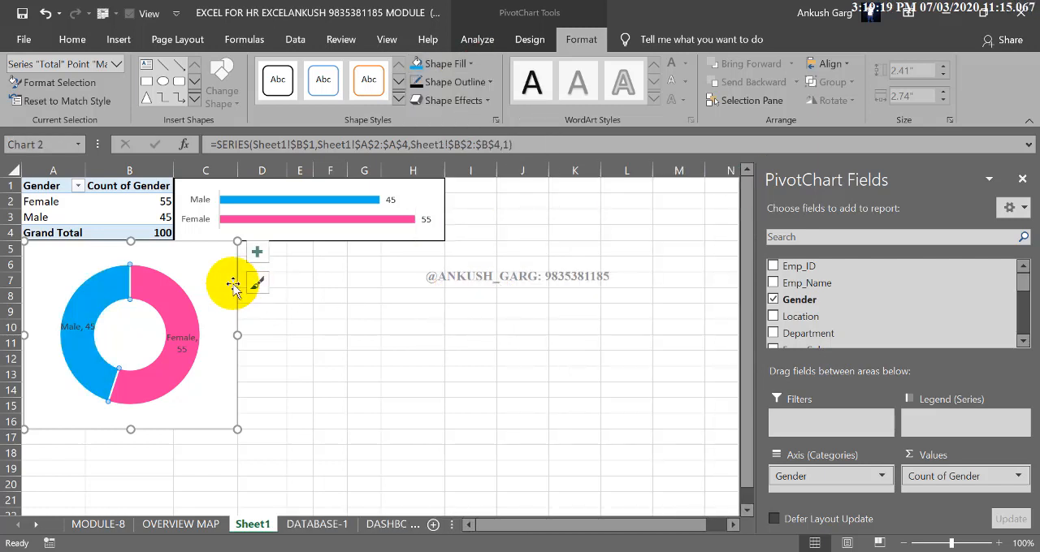
Filter the gender PivotTable to show only Female
{"action": "left_click", "coordinate": [122, 202]}
{"action": "left_click", "coordinate": [78, 186]}
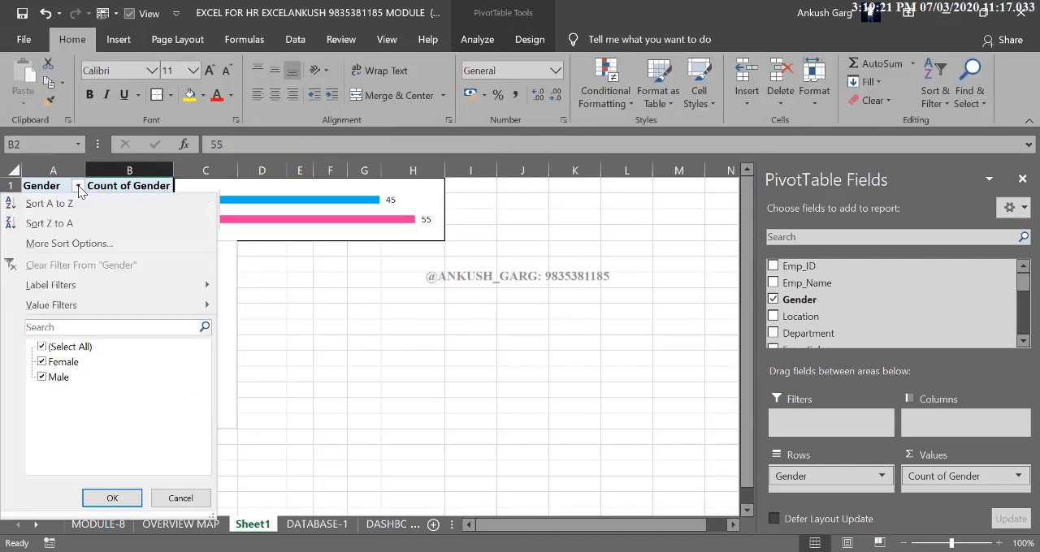
{"action": "left_click", "coordinate": [49, 348]}
{"action": "left_click", "coordinate": [43, 361]}
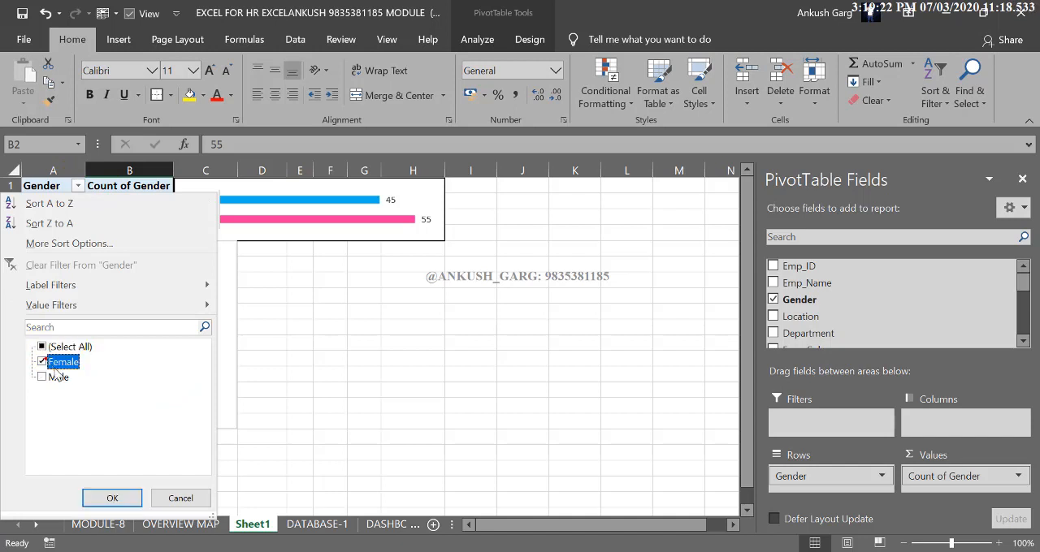
{"action": "left_click", "coordinate": [114, 498]}
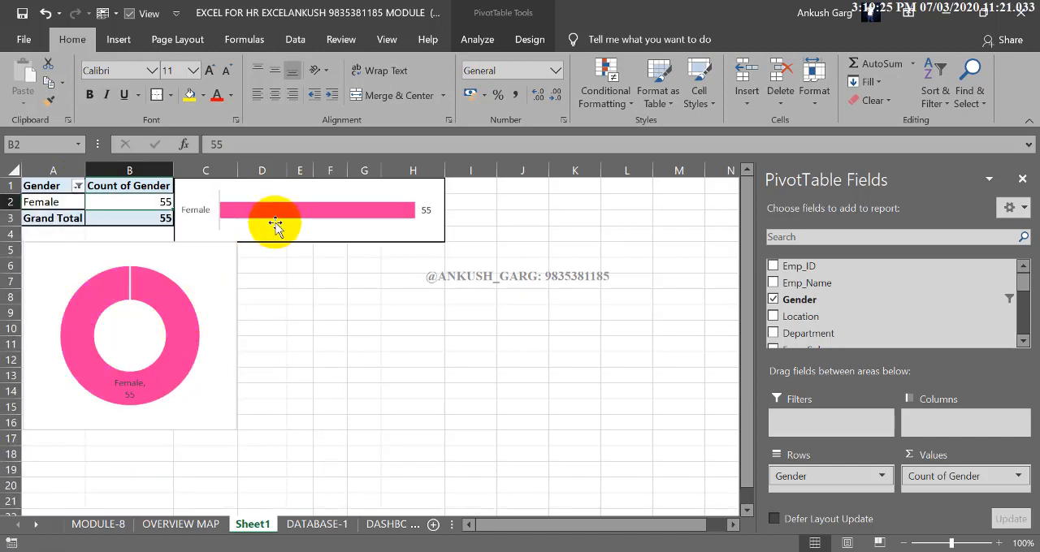
Select all genders again in the gender PivotTable's filter
{"action": "left_click", "coordinate": [77, 187]}
{"action": "left_click", "coordinate": [43, 347]}
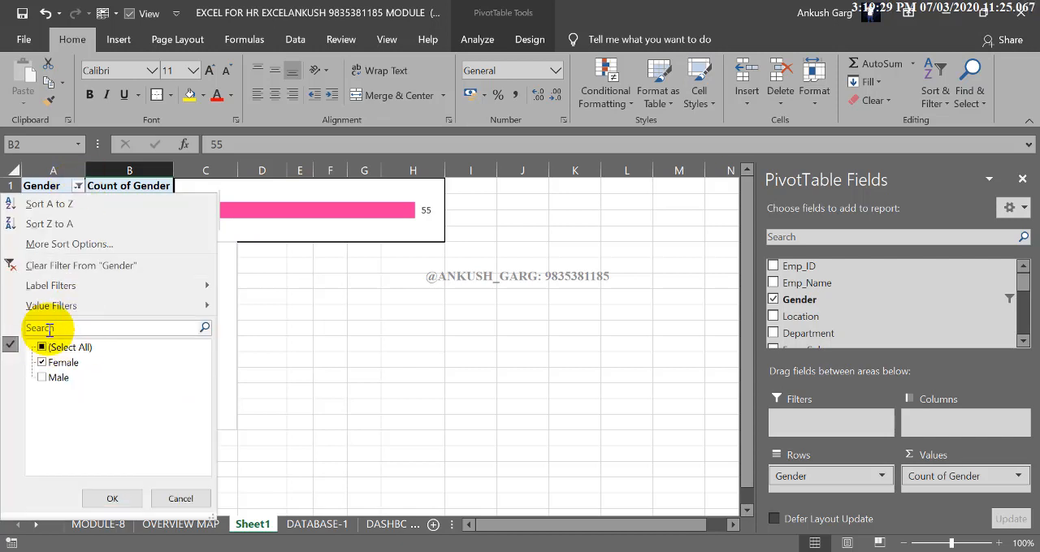
{"action": "left_click", "coordinate": [118, 495]}
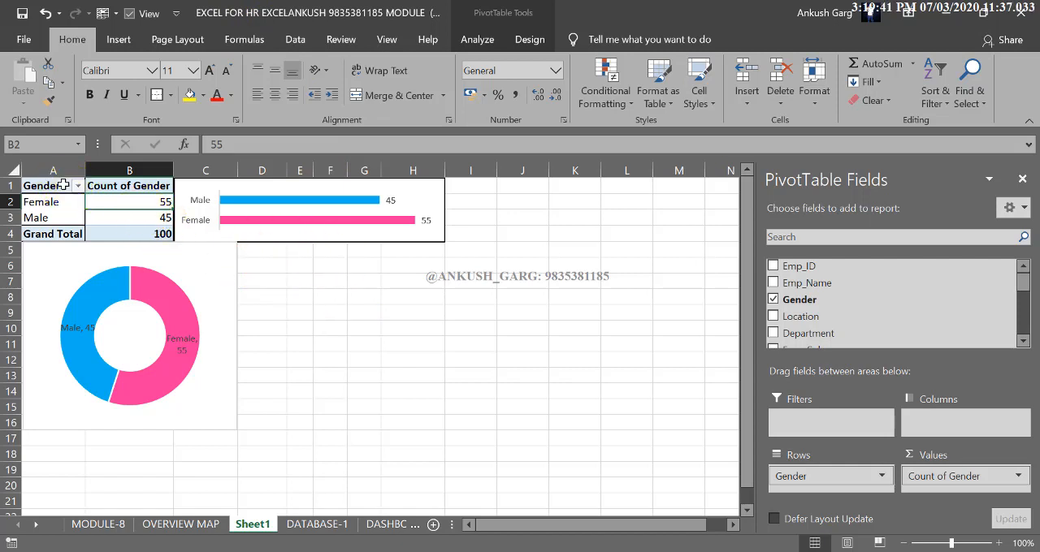
{"action": "left_click_drag", "start_coordinate": [63, 185], "coordinate": [135, 228]}
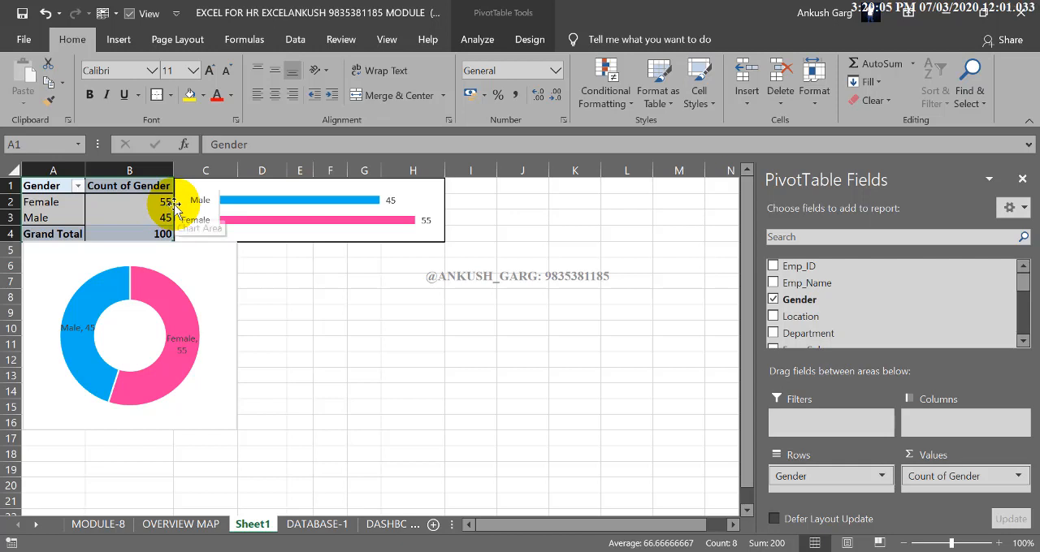
{"action": "left_click_drag", "start_coordinate": [175, 208], "coordinate": [341, 284]}
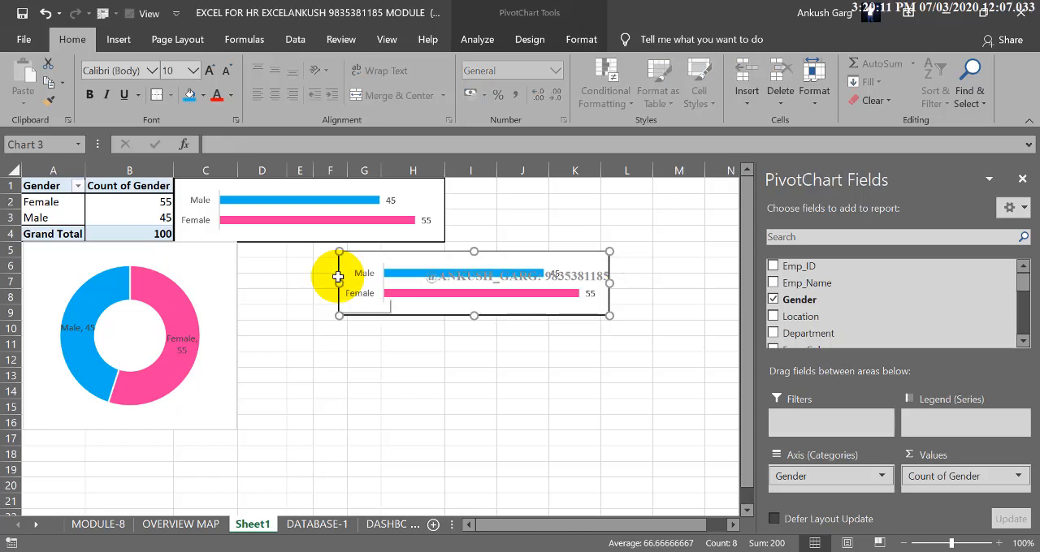
{"action": "key", "text": "ctrl+z"}
Copy the gender PivotTable to cell I1 beside the bar chart and widen columns I and J to fit their contents
{"action": "left_click", "coordinate": [155, 219]}
{"action": "left_click_drag", "start_coordinate": [152, 186], "coordinate": [77, 229]}
{"action": "left_click_drag", "start_coordinate": [173, 234], "coordinate": [536, 234]}
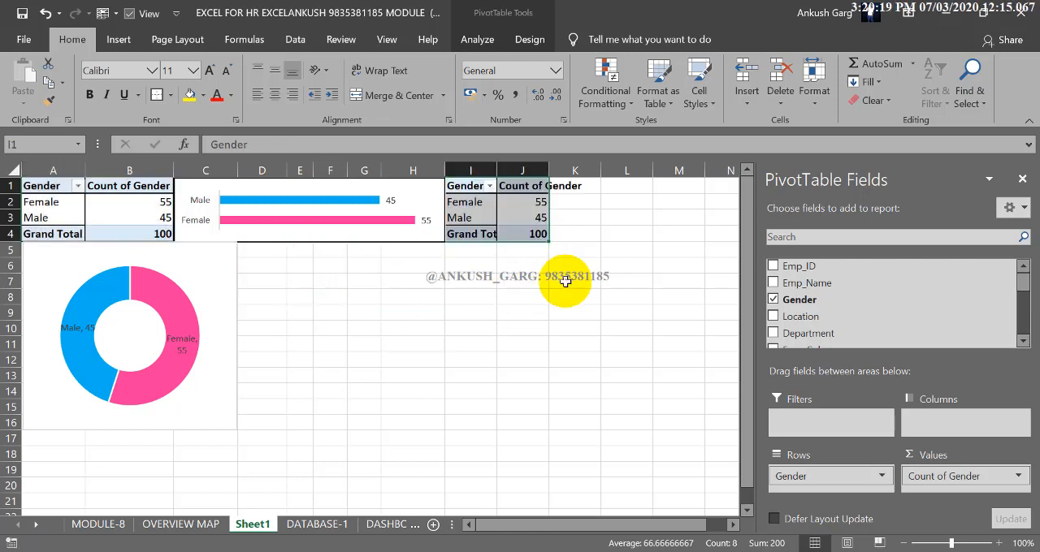
{"action": "left_click_drag", "start_coordinate": [496, 170], "coordinate": [517, 170]}
{"action": "double_click", "coordinate": [569, 170]}
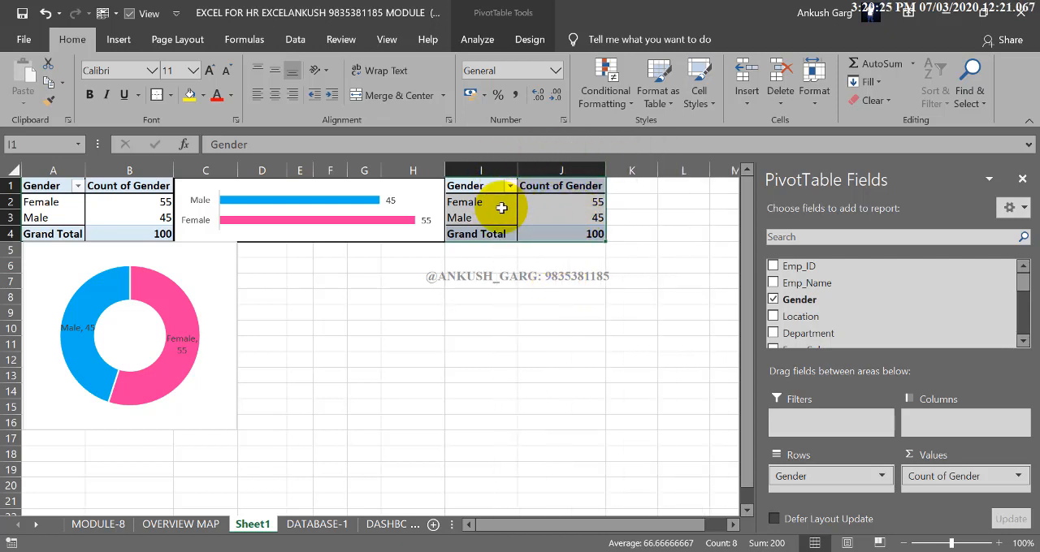
Replace Gender in the copied PivotTable with Location as rows and the sum of Basic Pay as values
{"action": "left_click", "coordinate": [773, 299]}
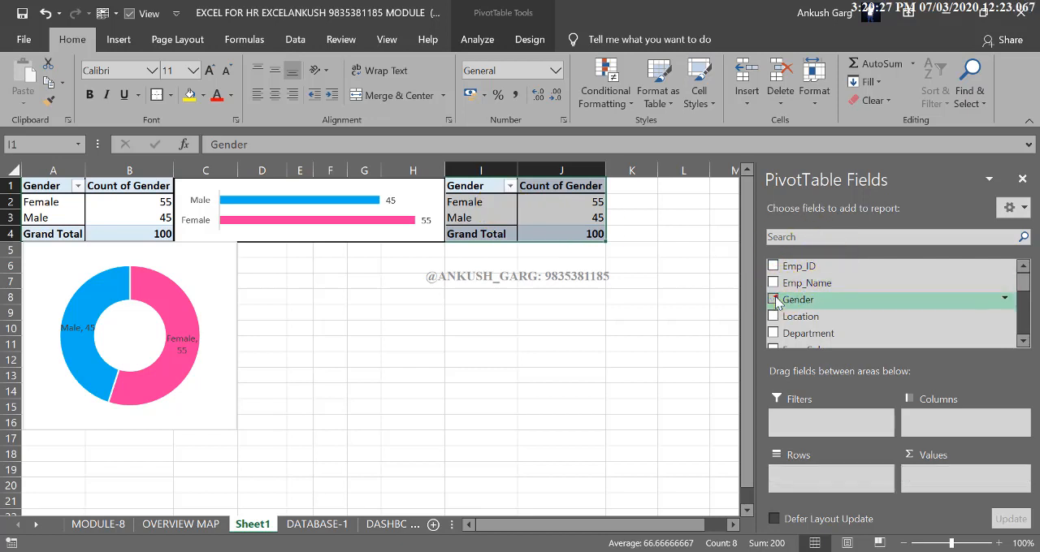
{"action": "left_click", "coordinate": [773, 316]}
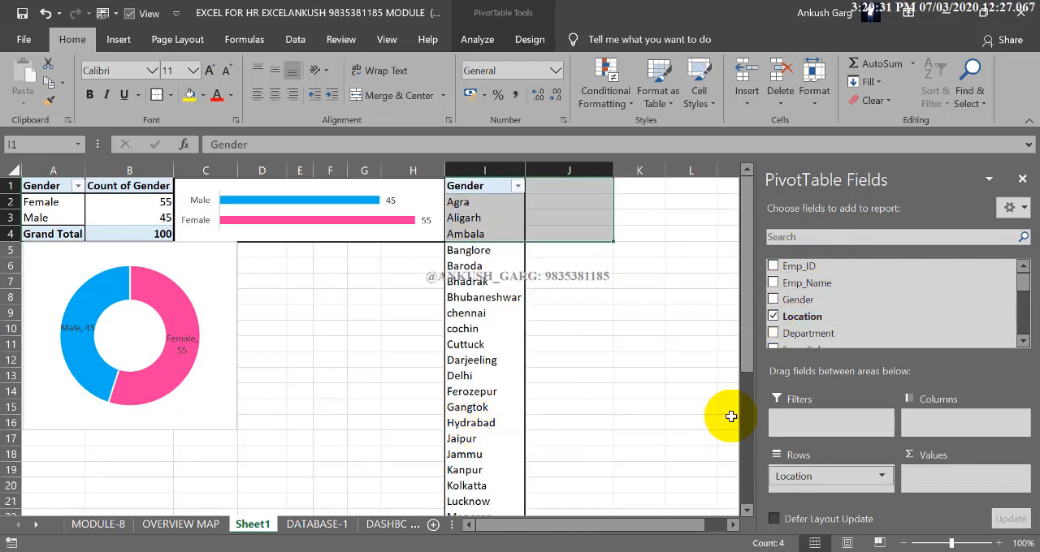
{"action": "scroll", "coordinate": [811, 340], "scroll_direction": "down", "scroll_amount": 2}
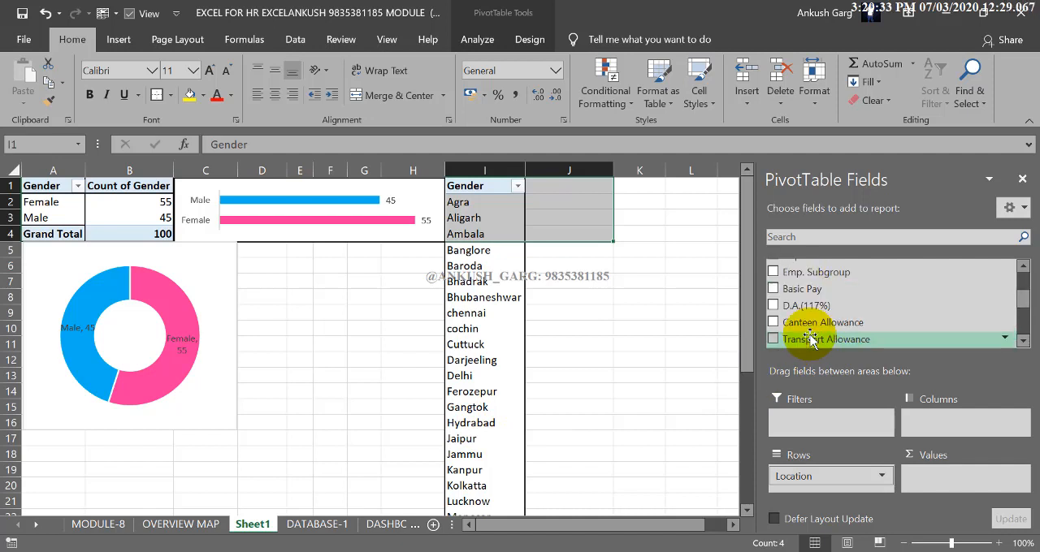
{"action": "left_click", "coordinate": [774, 291]}
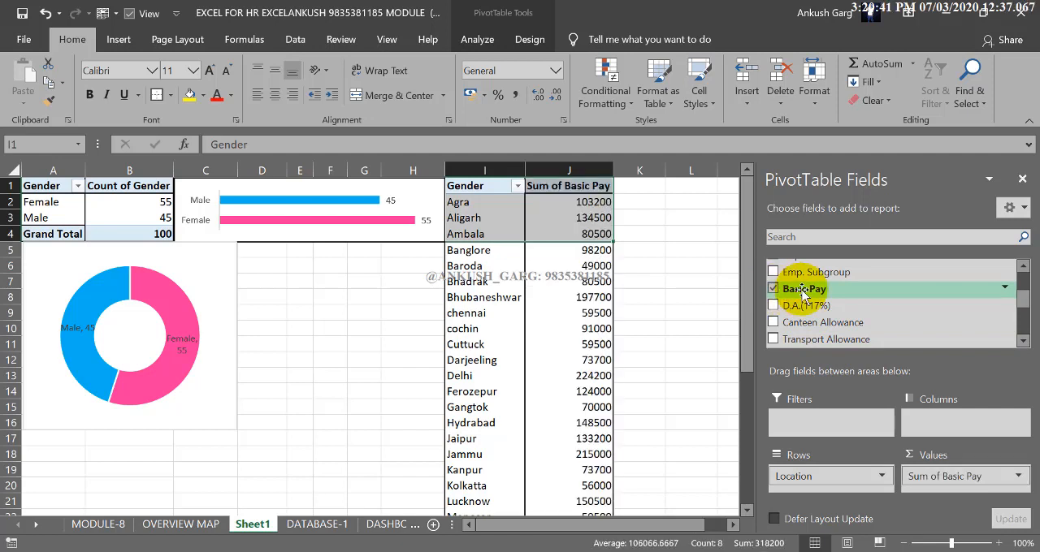
{"action": "left_click", "coordinate": [568, 309]}
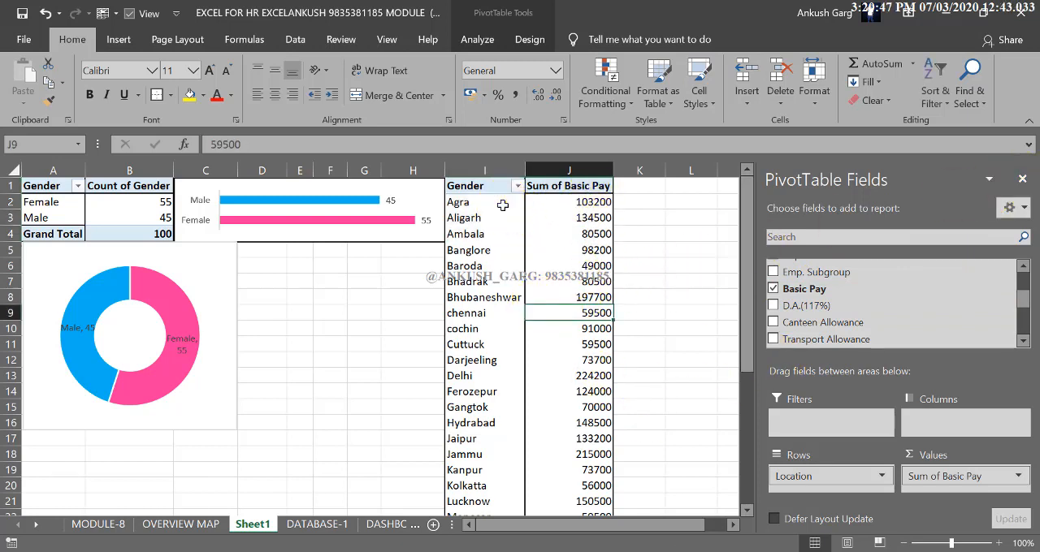
{"action": "left_click_drag", "start_coordinate": [501, 204], "coordinate": [564, 200]}
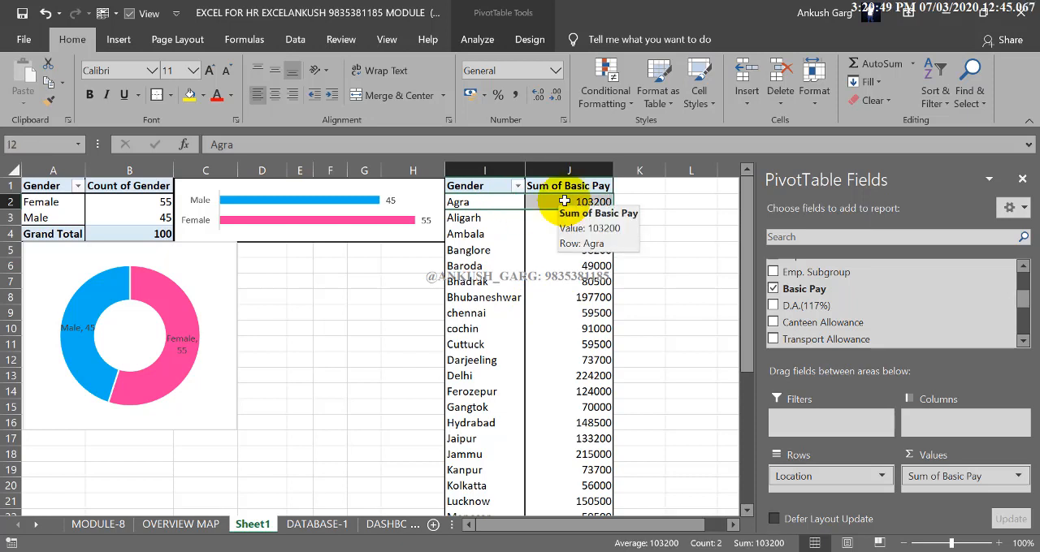
{"action": "left_click_drag", "start_coordinate": [470, 218], "coordinate": [573, 217]}
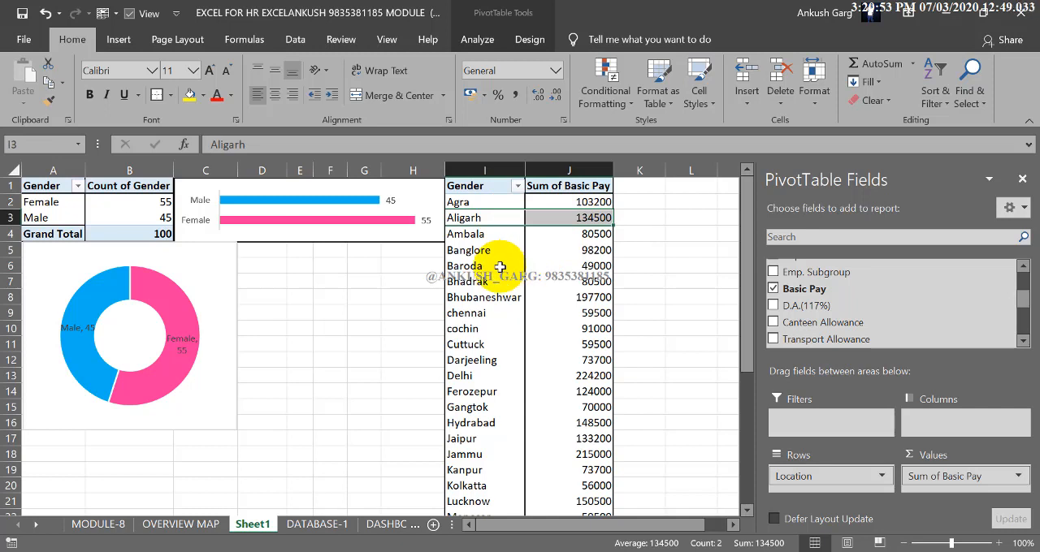
{"action": "left_click_drag", "start_coordinate": [494, 264], "coordinate": [550, 262]}
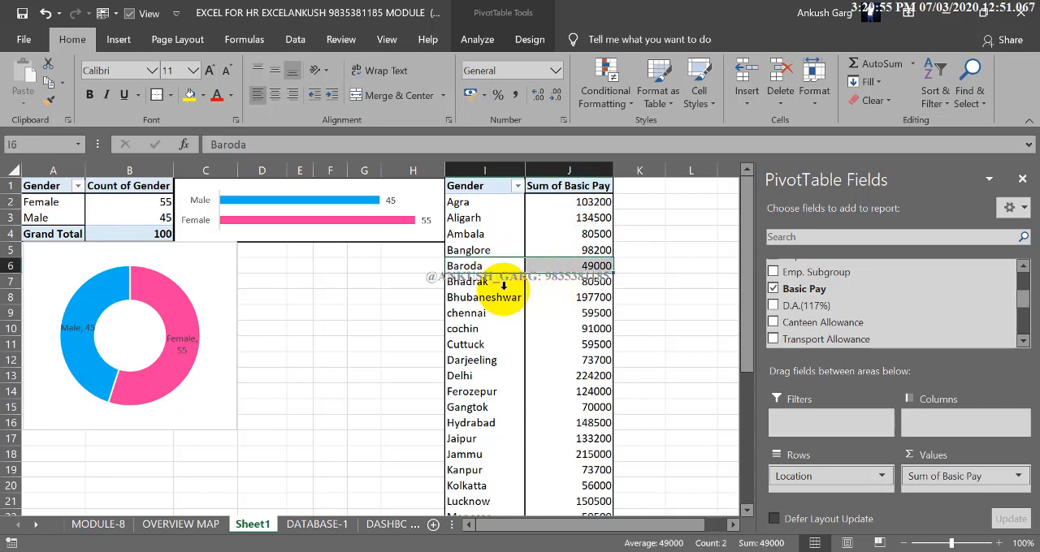
{"action": "left_click_drag", "start_coordinate": [486, 297], "coordinate": [561, 313]}
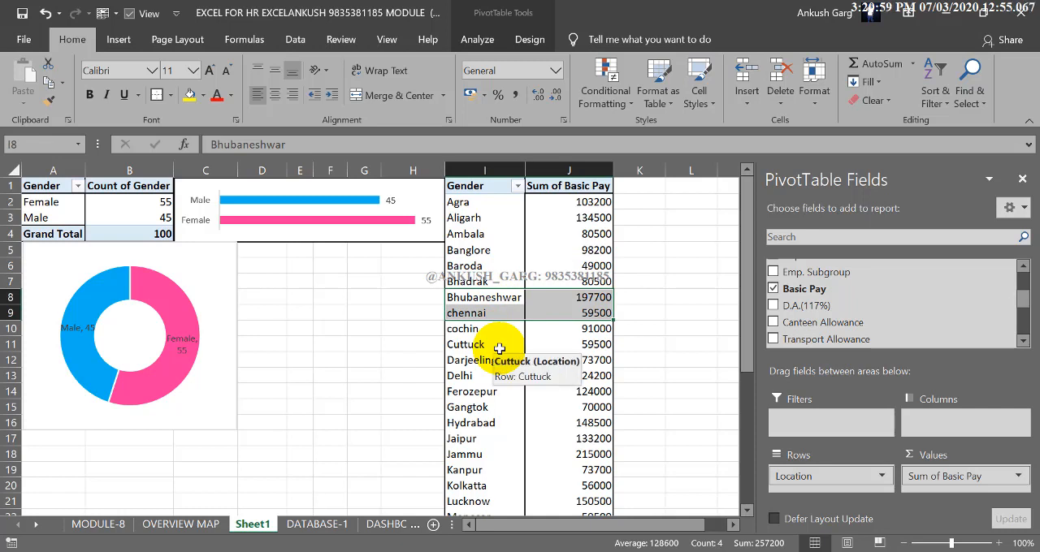
Rename the row header in cell I1 of the second PivotTable as Location
{"action": "left_click", "coordinate": [480, 186]}
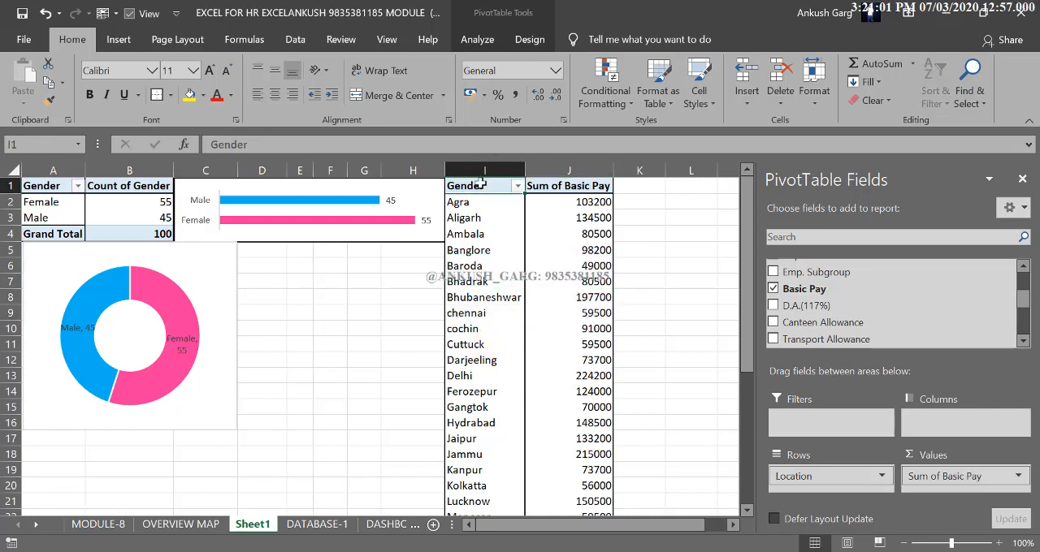
{"action": "scroll", "coordinate": [883, 295], "scroll_direction": "up", "scroll_amount": 5}
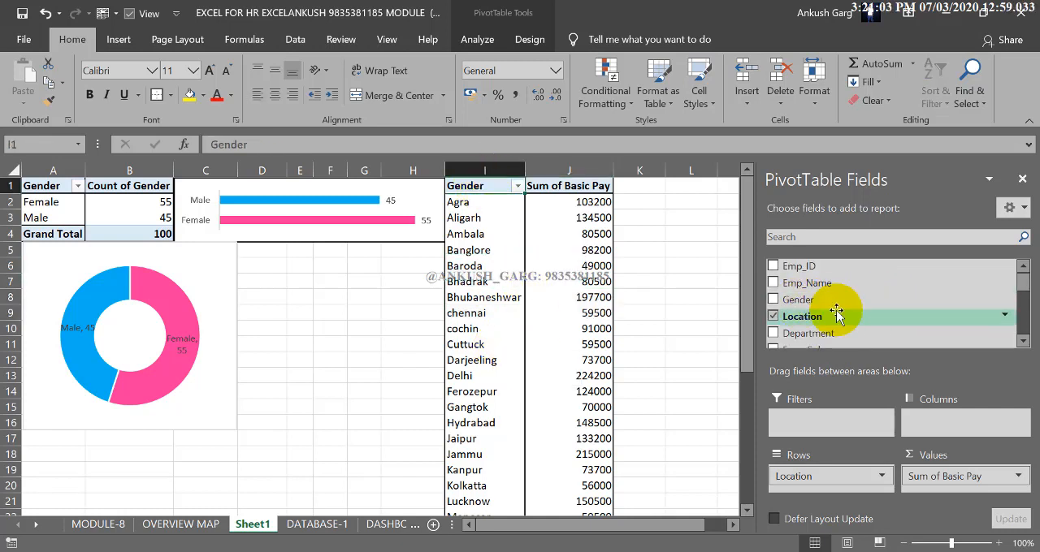
{"action": "double_click", "coordinate": [487, 186]}
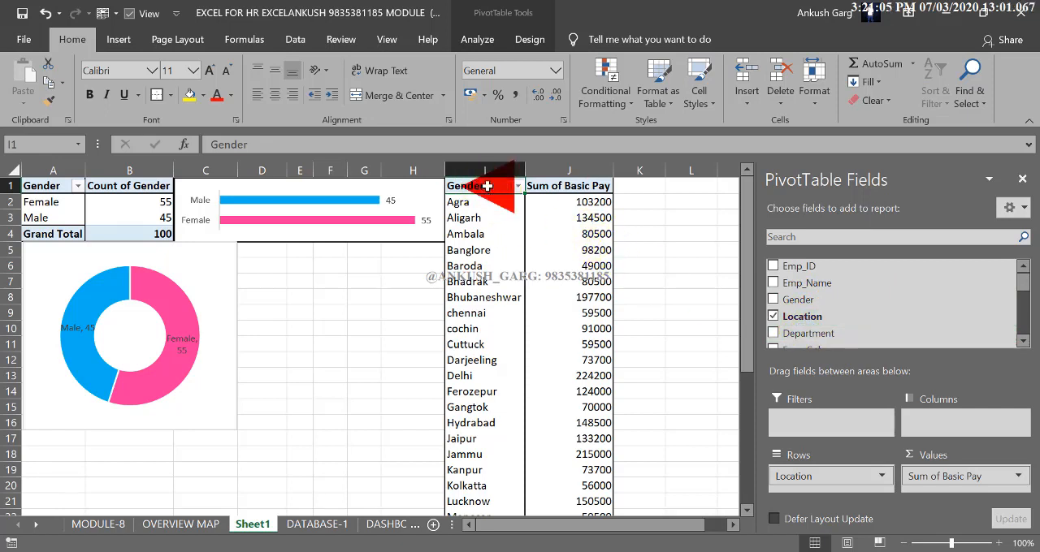
{"action": "type", "text": "Loc"}
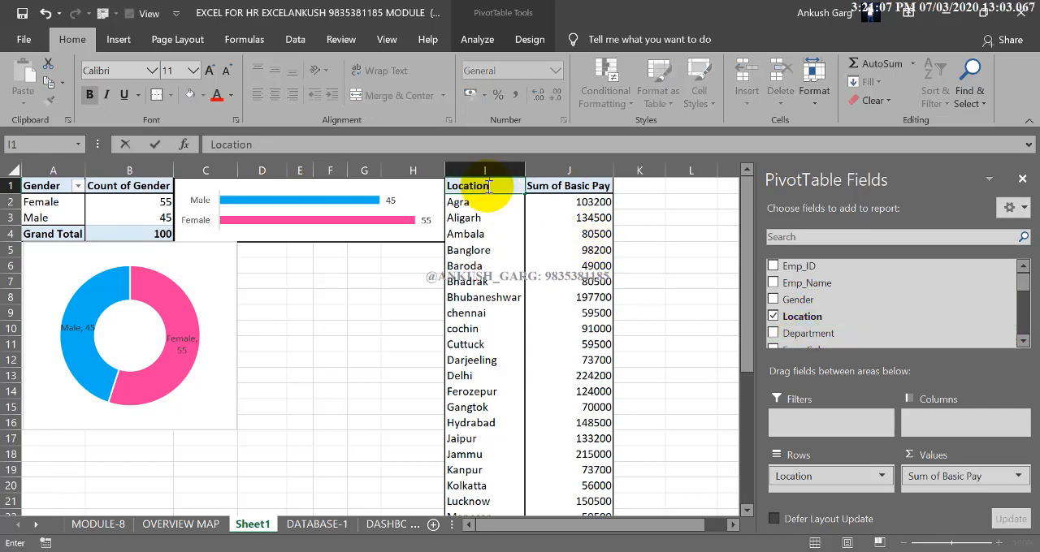
{"action": "type", "text": "ation"}
{"action": "left_click", "coordinate": [472, 234]}
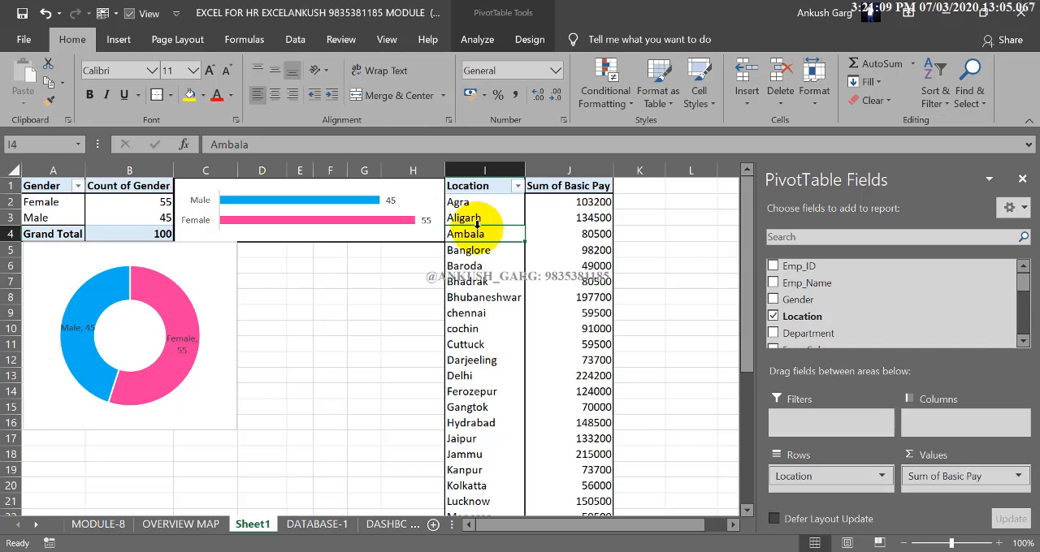
Move the doughnut chart directly below the bar chart, with its upper corner starting at cell C5
{"action": "scroll", "coordinate": [477, 219], "scroll_direction": "down", "scroll_amount": 3}
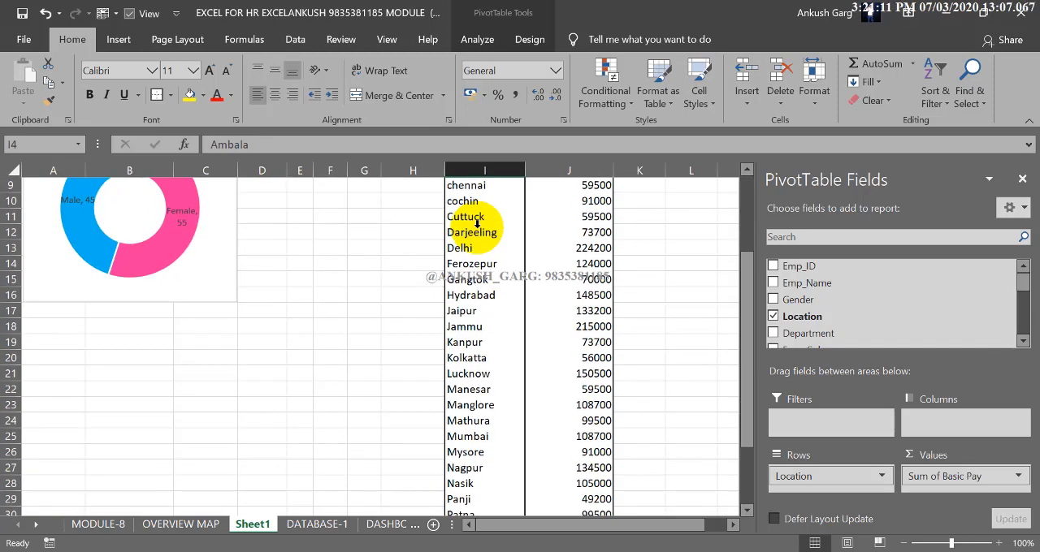
{"action": "scroll", "coordinate": [476, 227], "scroll_direction": "up", "scroll_amount": 3}
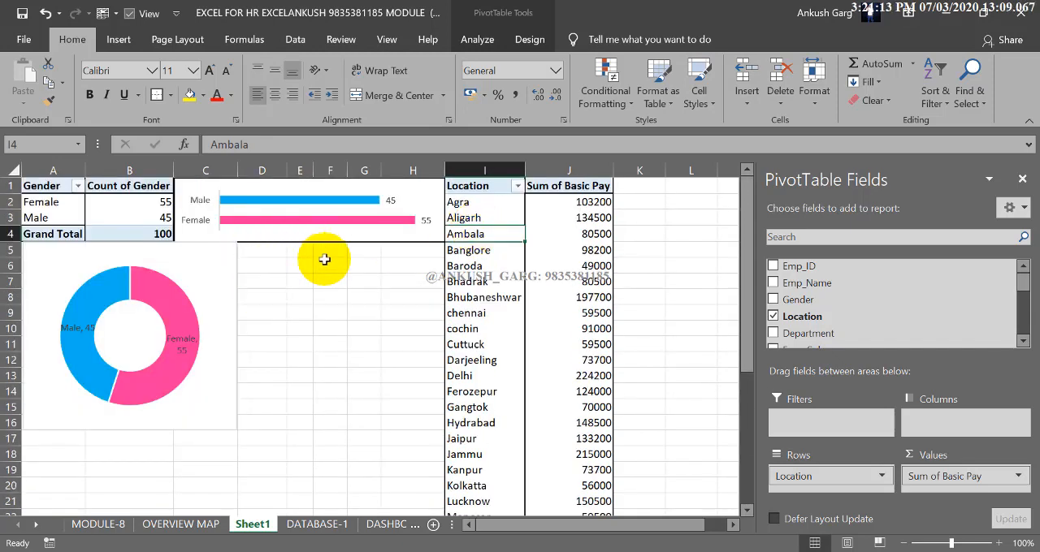
{"action": "left_click", "coordinate": [225, 253]}
{"action": "mouse_move", "coordinate": [225, 252]}
{"action": "left_mouse_down"}
{"action": "mouse_move", "coordinate": [394, 255]}
{"action": "mouse_move", "coordinate": [373, 251]}
{"action": "left_mouse_up"}
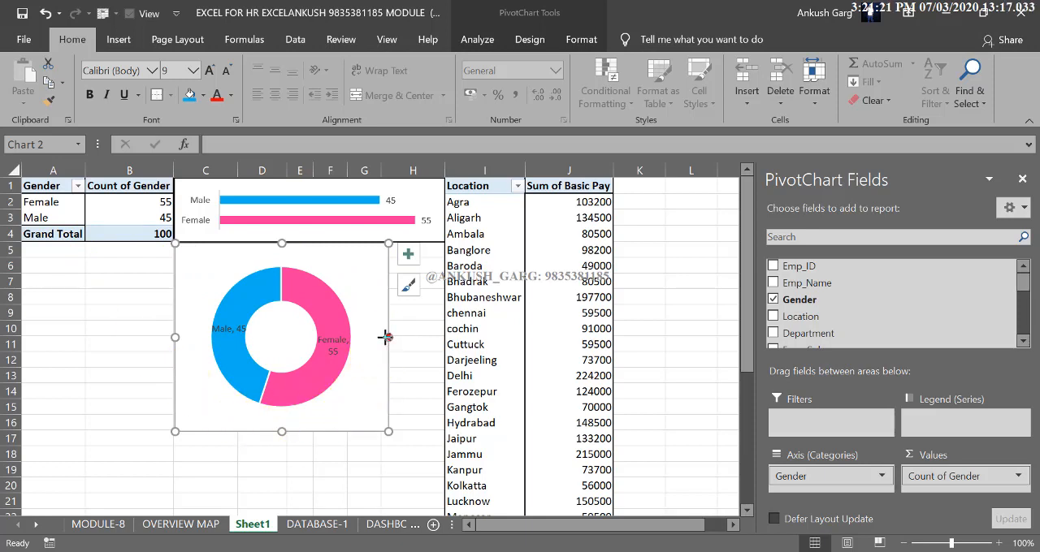
Move the doughnut chart below the gender PivotTable, starting at cell A5, and adjust its width to nearly reach column C's far edge
{"action": "left_click_drag", "start_coordinate": [388, 337], "coordinate": [380, 337]}
{"action": "mouse_move", "coordinate": [348, 274]}
{"action": "left_mouse_down"}
{"action": "mouse_move", "coordinate": [202, 272]}
{"action": "mouse_move", "coordinate": [207, 280]}
{"action": "left_mouse_up"}
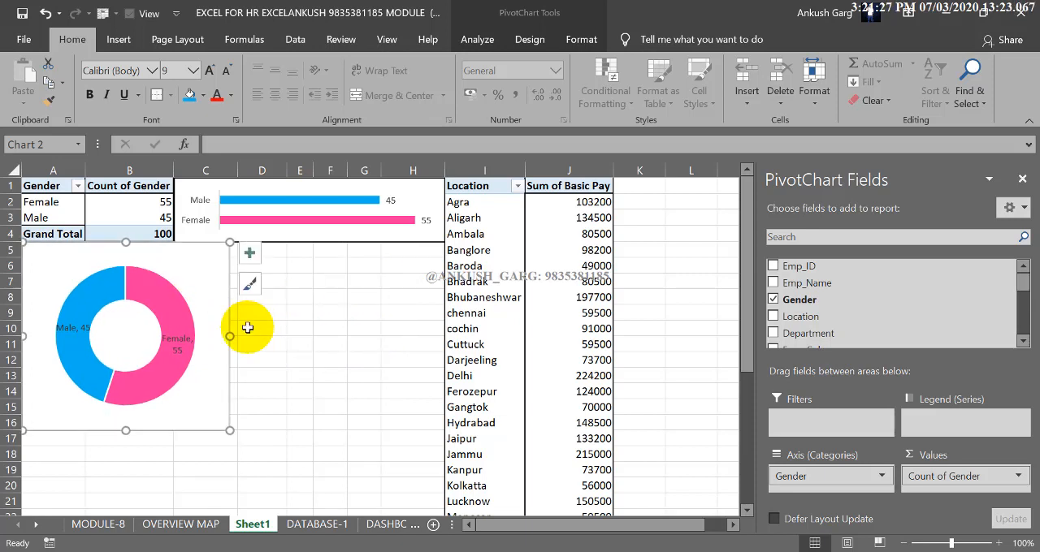
{"action": "left_click_drag", "start_coordinate": [230, 336], "coordinate": [236, 335]}
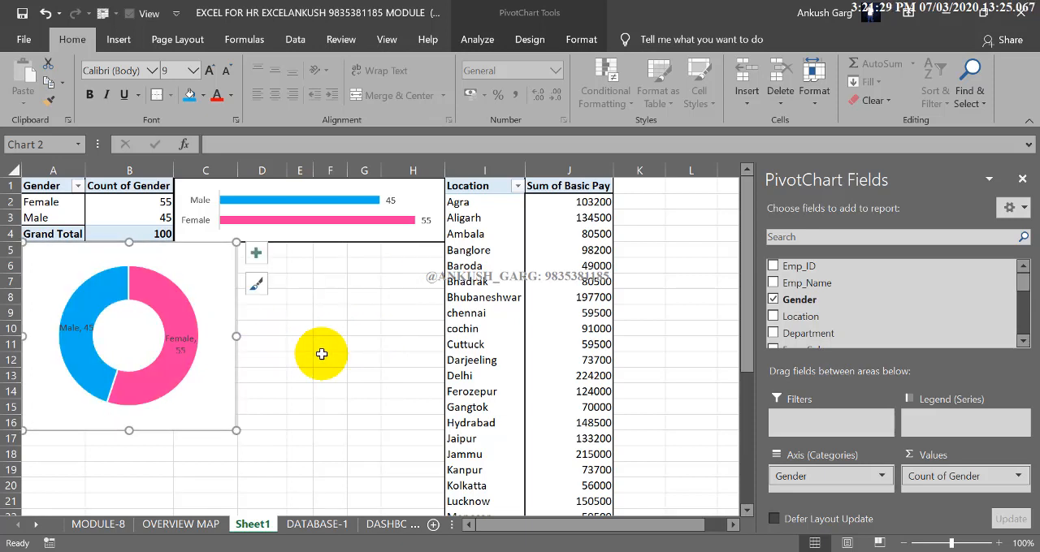
{"action": "left_click", "coordinate": [331, 350]}
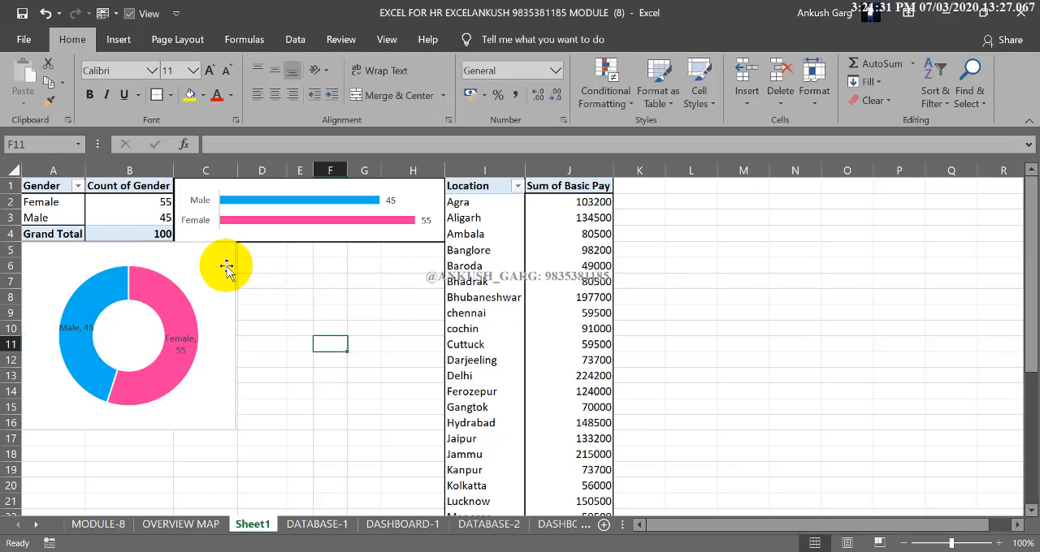
{"action": "left_click", "coordinate": [575, 267]}
{"action": "scroll", "coordinate": [572, 285], "scroll_direction": "down", "scroll_amount": 5}
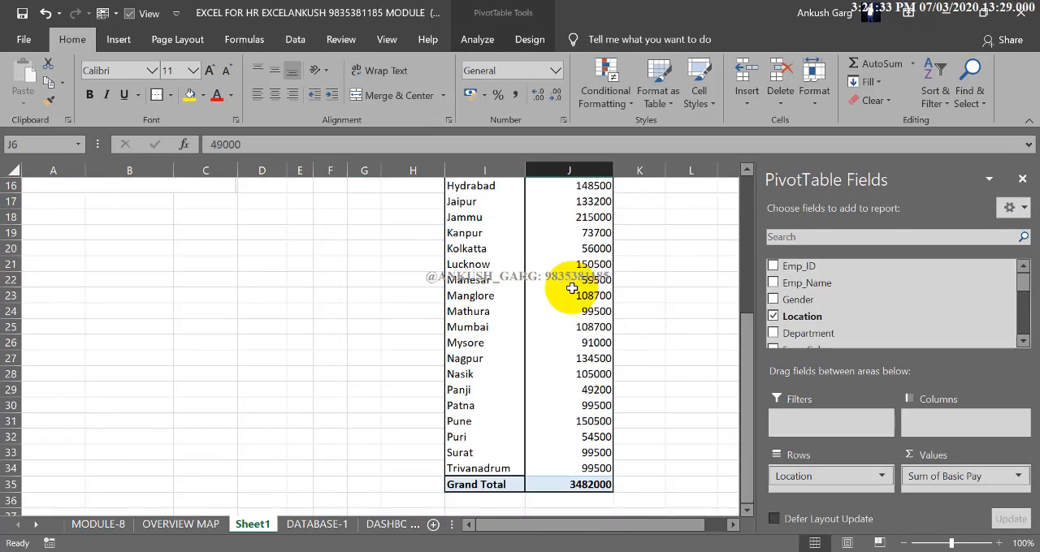
{"action": "scroll", "coordinate": [572, 286], "scroll_direction": "up", "scroll_amount": 5}
{"action": "mouse_move", "coordinate": [572, 289]}
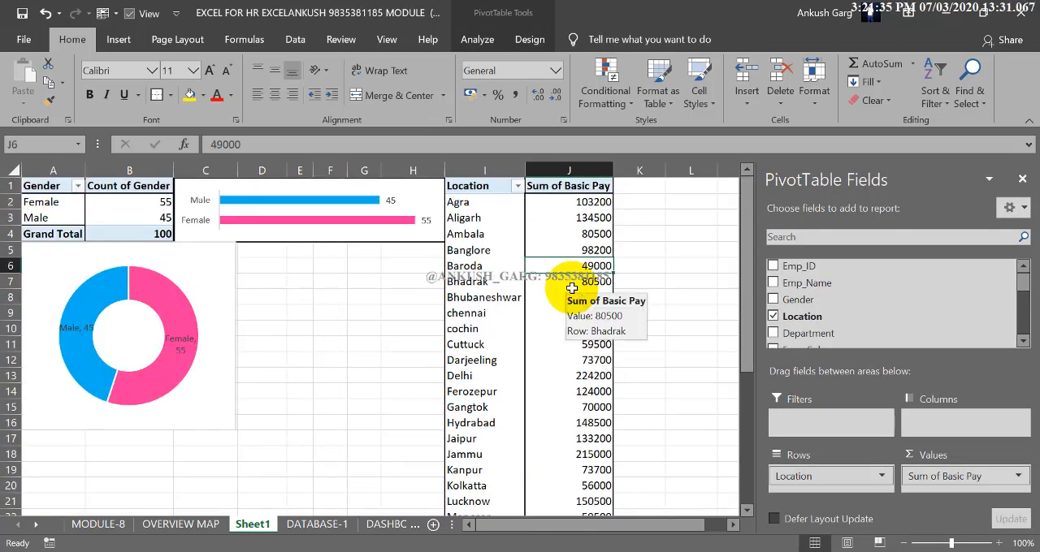
Widen the doughnut chart slightly so that it fully covers columns A to C
{"action": "left_click", "coordinate": [226, 273]}
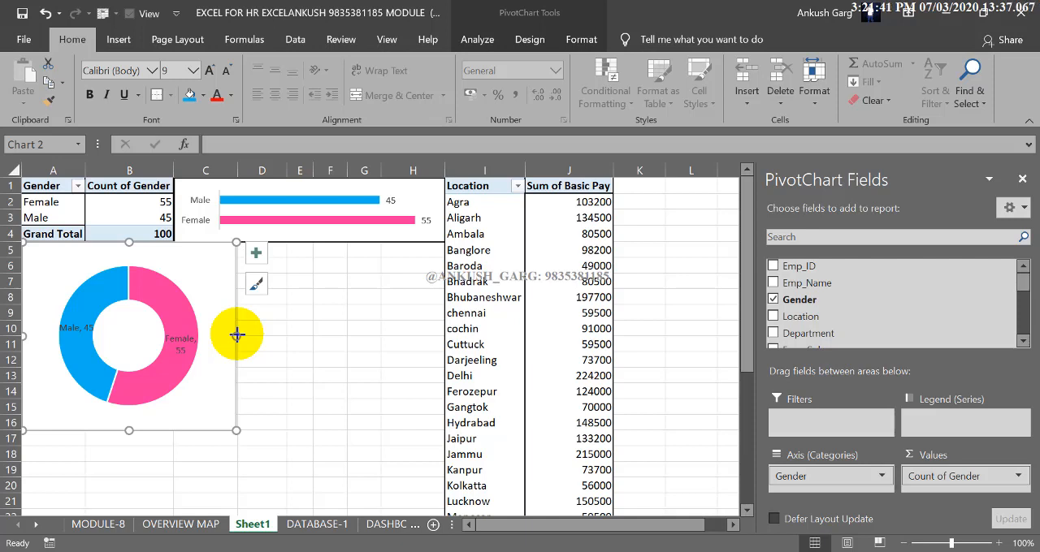
{"action": "mouse_move", "coordinate": [237, 333]}
{"action": "left_mouse_down"}
{"action": "mouse_move", "coordinate": [273, 324]}
{"action": "mouse_move", "coordinate": [242, 339]}
{"action": "left_mouse_up"}
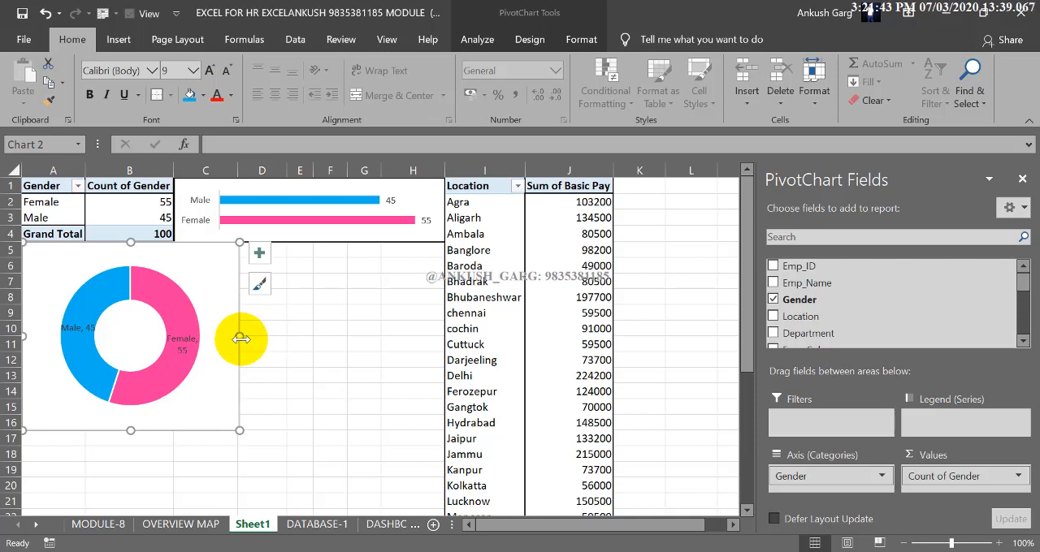
{"action": "left_click", "coordinate": [333, 329]}
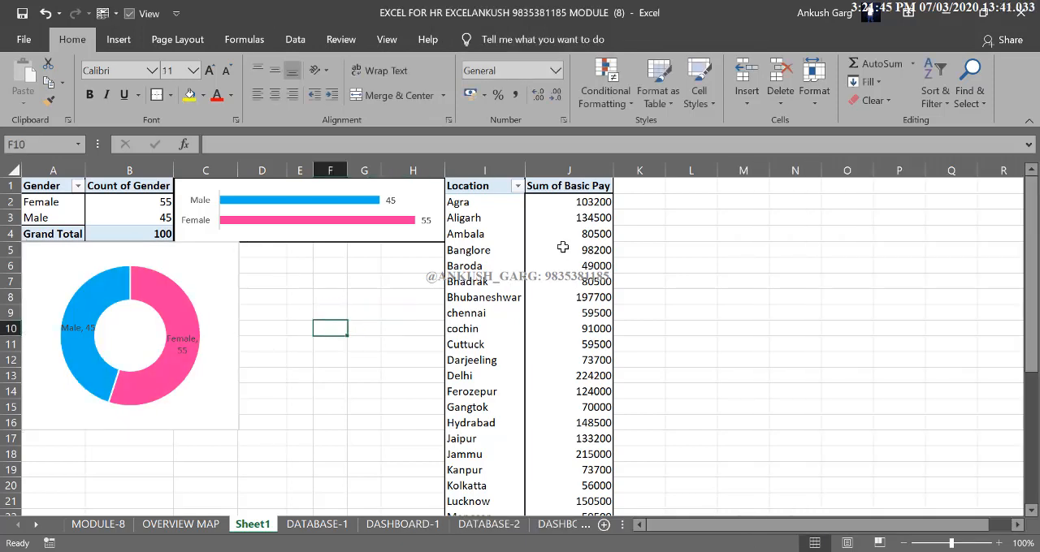
Insert a clustered bar PivotChart of basic pay by location from the second PivotTable, with the field list closed
{"action": "left_click", "coordinate": [562, 250]}
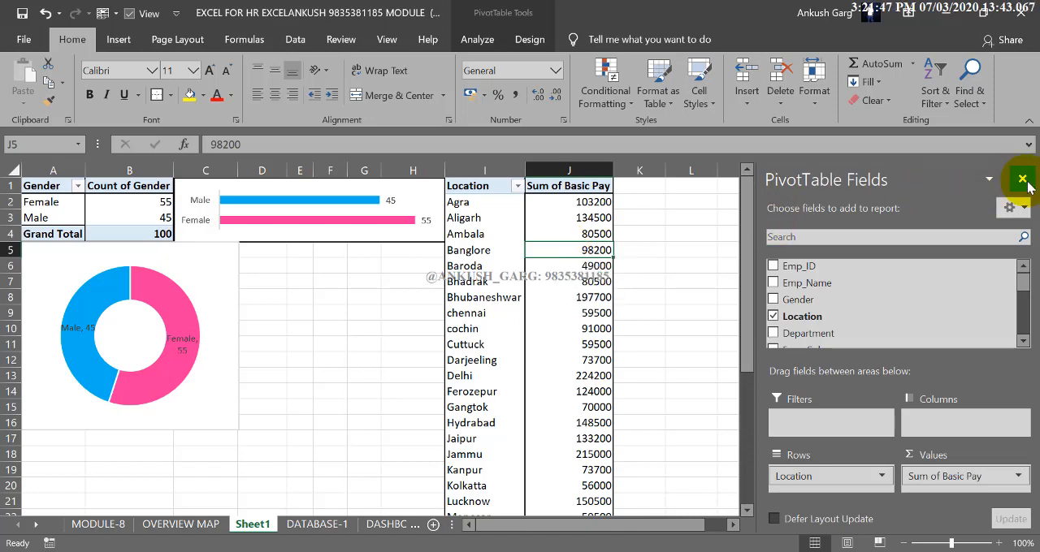
{"action": "left_click", "coordinate": [1022, 179]}
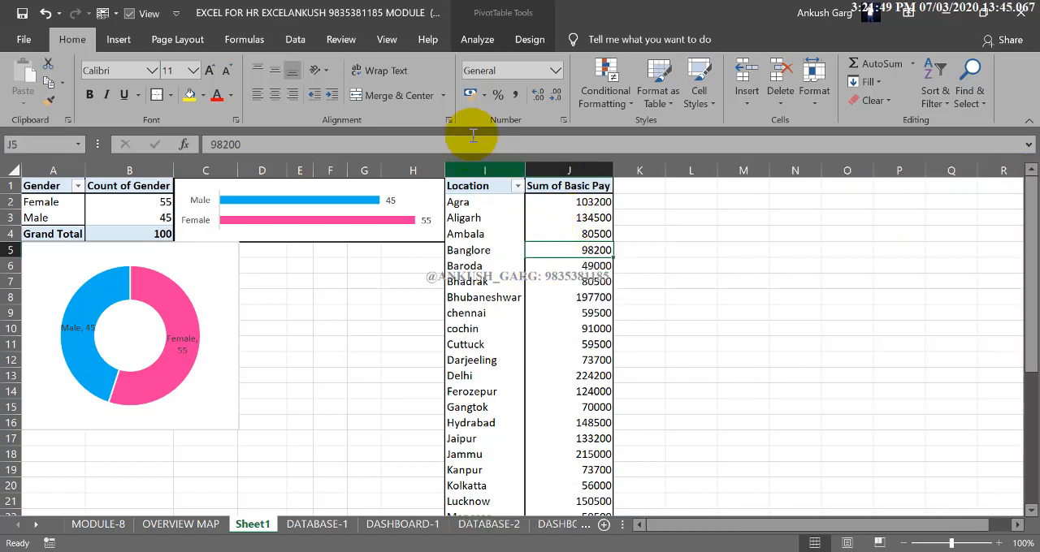
{"action": "left_click", "coordinate": [477, 41]}
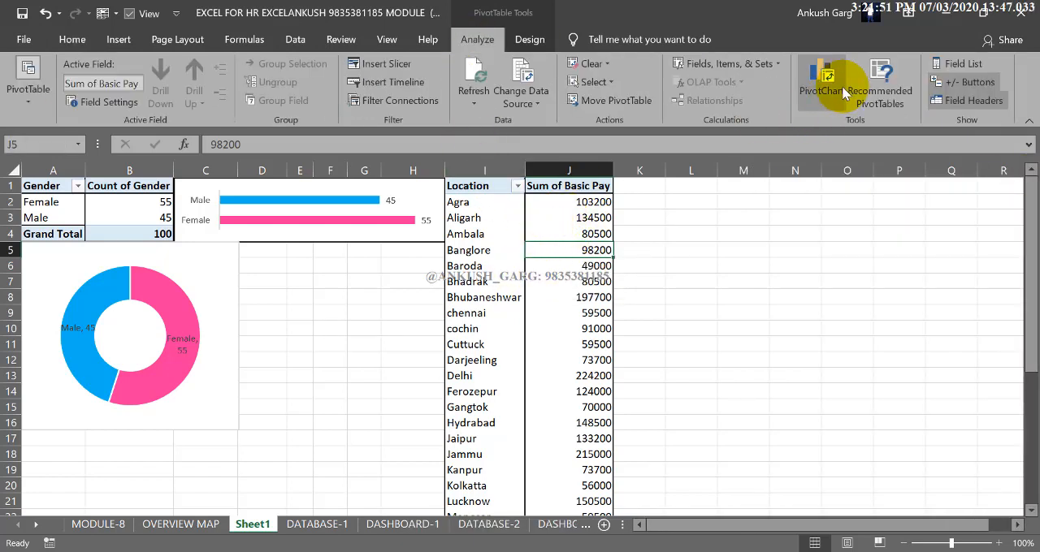
{"action": "left_click", "coordinate": [838, 92]}
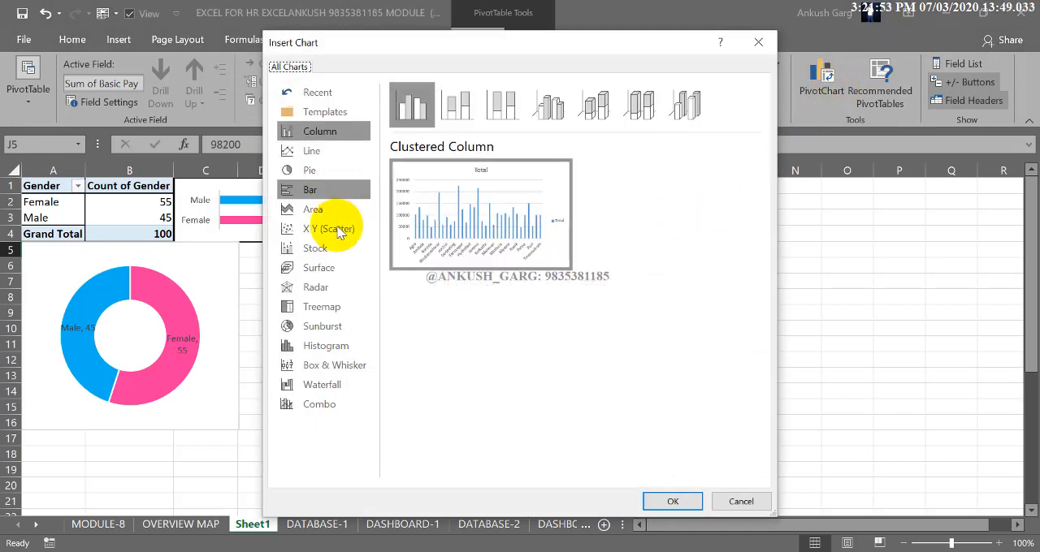
{"action": "left_click", "coordinate": [333, 194]}
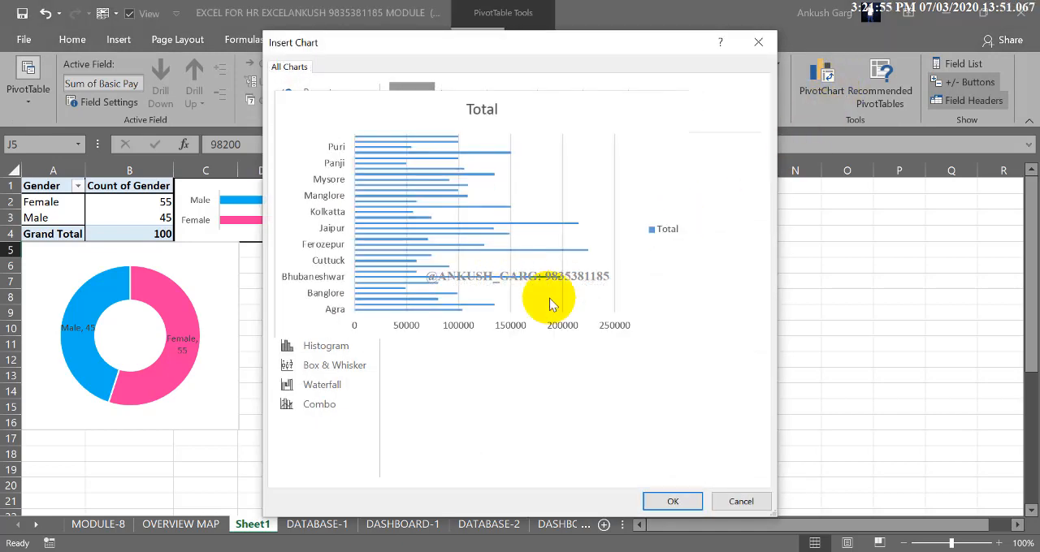
{"action": "left_click", "coordinate": [671, 500]}
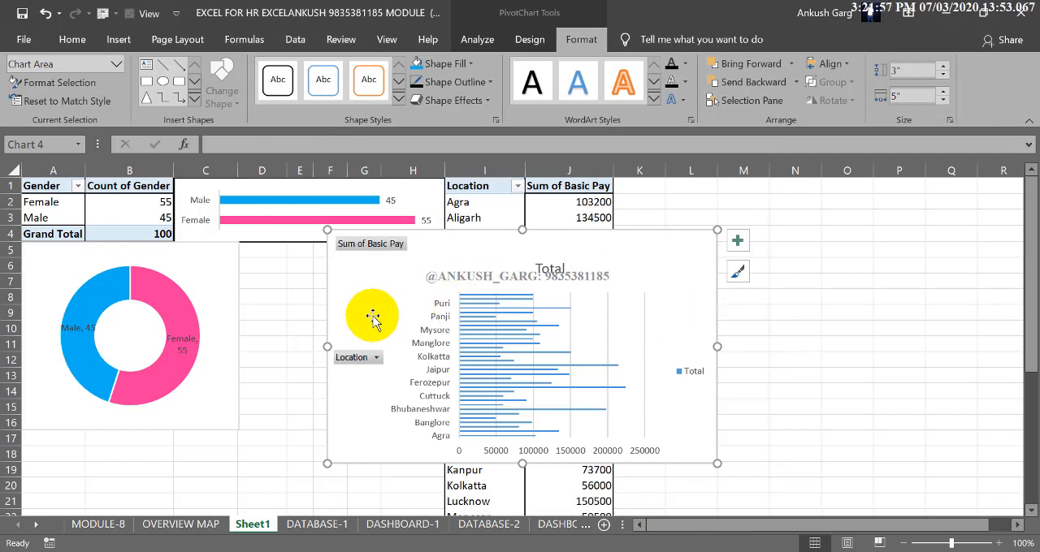
Place the location bar chart beside its PivotTable from cell K1 down to row 35, about 7.02" high and 2.64" wide
{"action": "left_click_drag", "start_coordinate": [327, 345], "coordinate": [595, 334]}
{"action": "left_click_drag", "start_coordinate": [679, 244], "coordinate": [700, 188]}
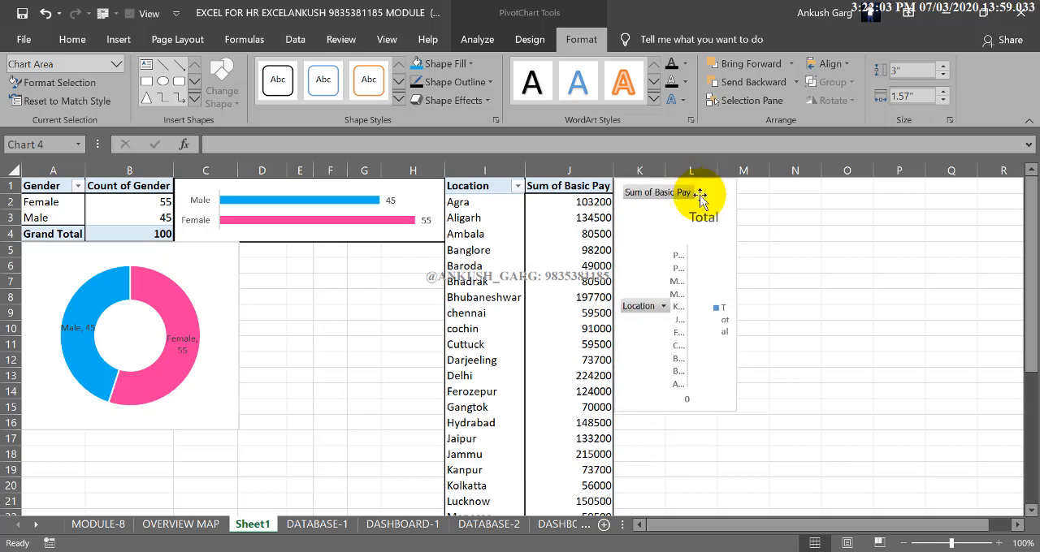
{"action": "left_click_drag", "start_coordinate": [675, 412], "coordinate": [675, 501]}
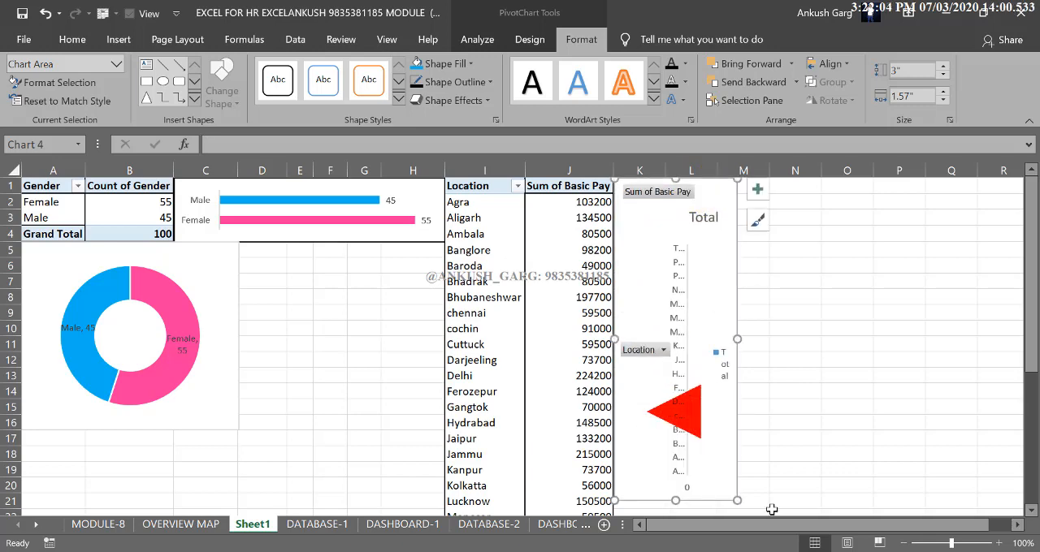
{"action": "left_click", "coordinate": [910, 543]}
{"action": "left_click", "coordinate": [910, 543]}
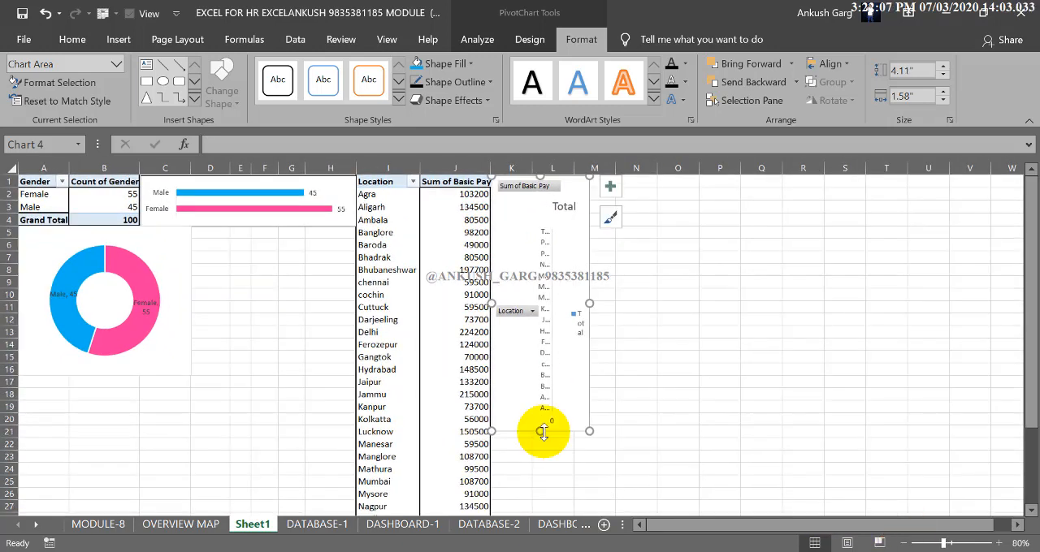
{"action": "left_click_drag", "start_coordinate": [544, 431], "coordinate": [536, 504]}
{"action": "scroll", "coordinate": [580, 421], "scroll_direction": "down", "scroll_amount": 4}
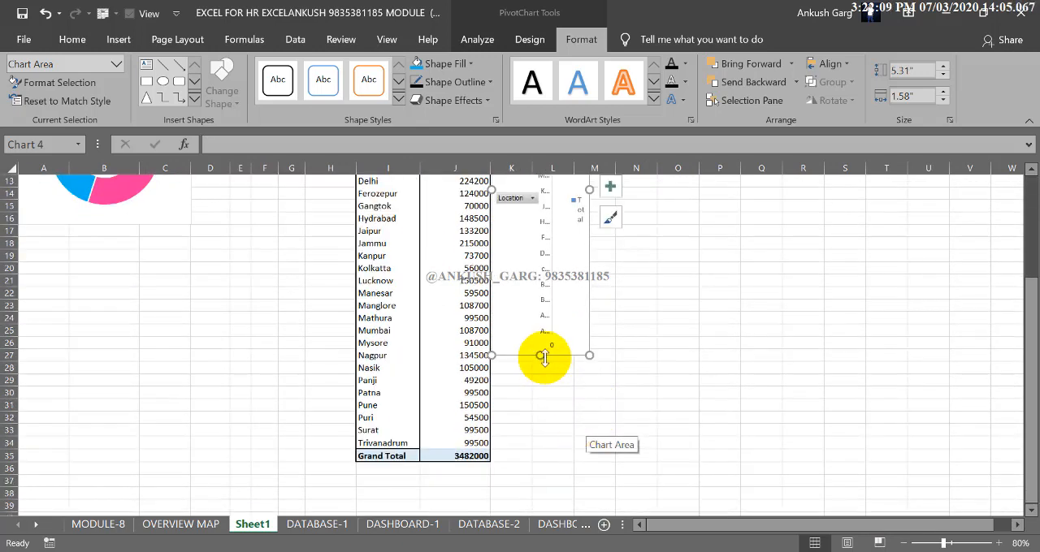
{"action": "left_click_drag", "start_coordinate": [543, 355], "coordinate": [537, 394]}
{"action": "left_click_drag", "start_coordinate": [536, 455], "coordinate": [533, 461]}
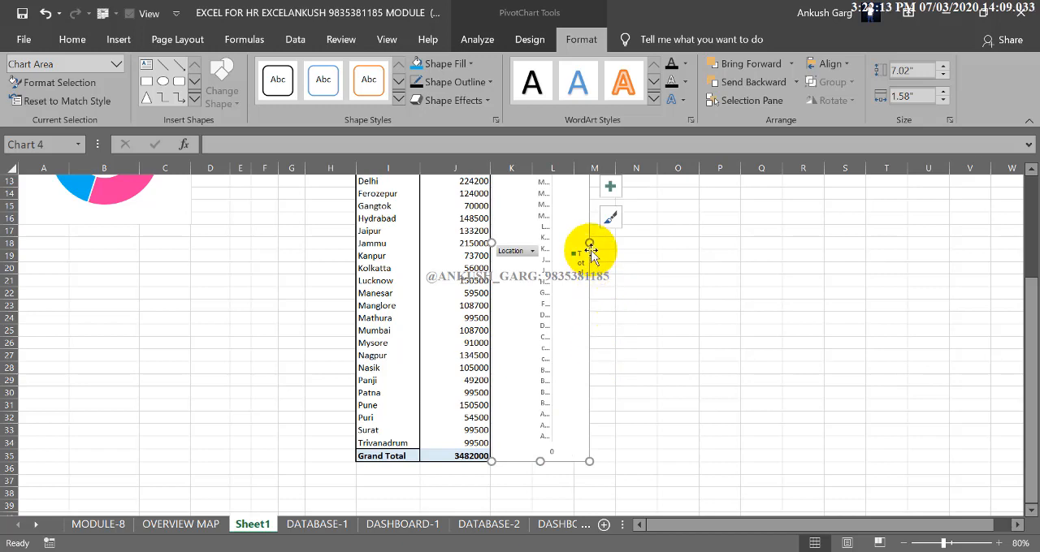
{"action": "left_click_drag", "start_coordinate": [598, 246], "coordinate": [656, 251]}
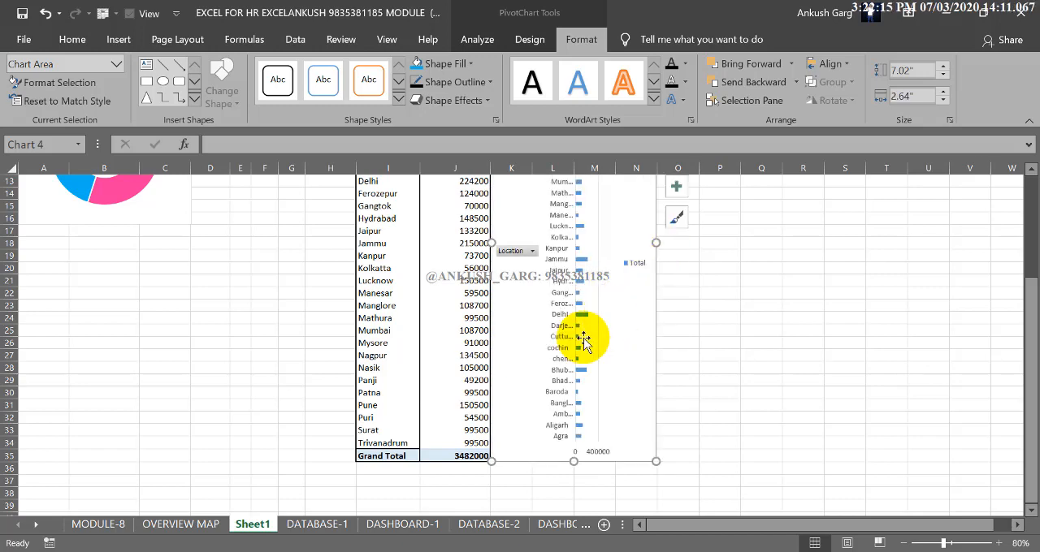
Hide all field buttons on the location bar chart and delete its legend and title
{"action": "scroll", "coordinate": [583, 339], "scroll_direction": "up", "scroll_amount": 1}
{"action": "right_click", "coordinate": [521, 290]}
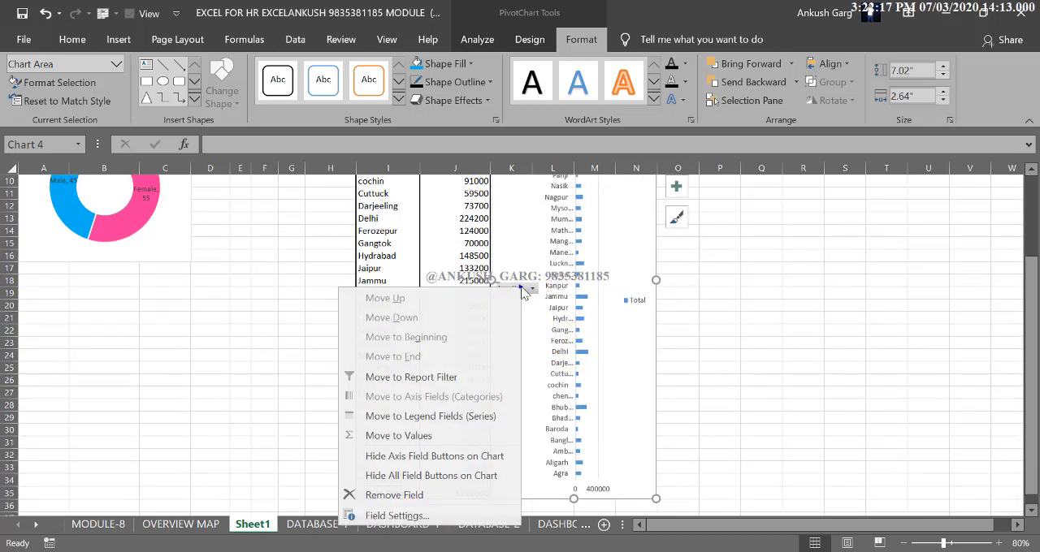
{"action": "left_click", "coordinate": [466, 479]}
{"action": "left_click", "coordinate": [641, 296]}
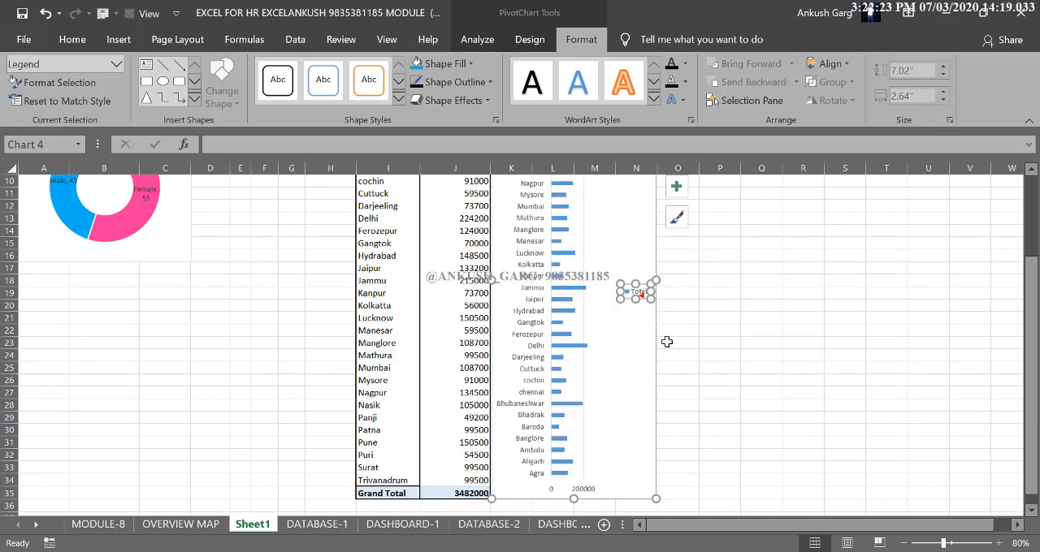
{"action": "key", "text": "Delete"}
{"action": "scroll", "coordinate": [621, 366], "scroll_direction": "up", "scroll_amount": 3}
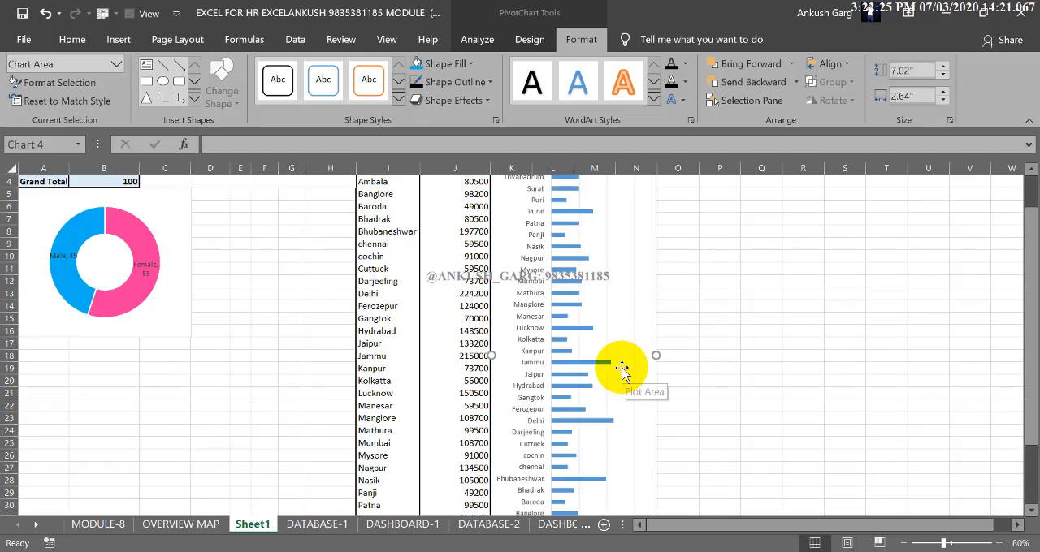
{"action": "left_click", "coordinate": [575, 189]}
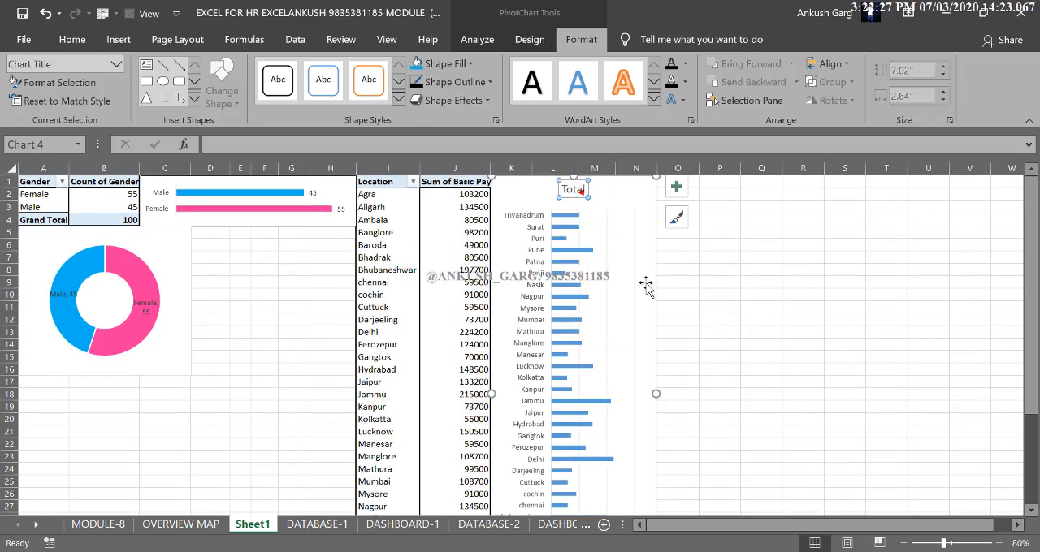
{"action": "key", "text": "Delete"}
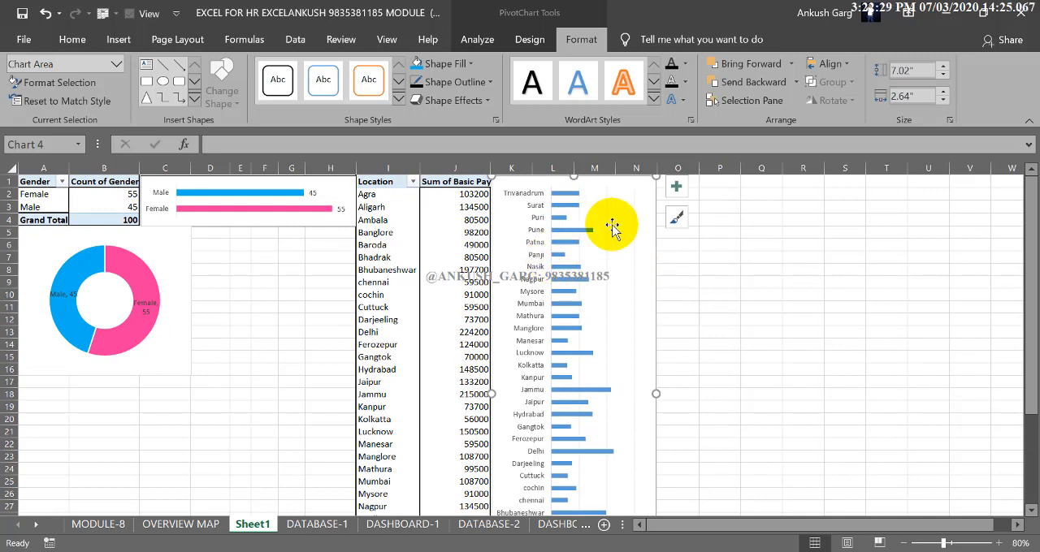
Apply the quick layout with data labels and no value axis to the location bar chart, and delete its title and legend
{"action": "left_click", "coordinate": [530, 40]}
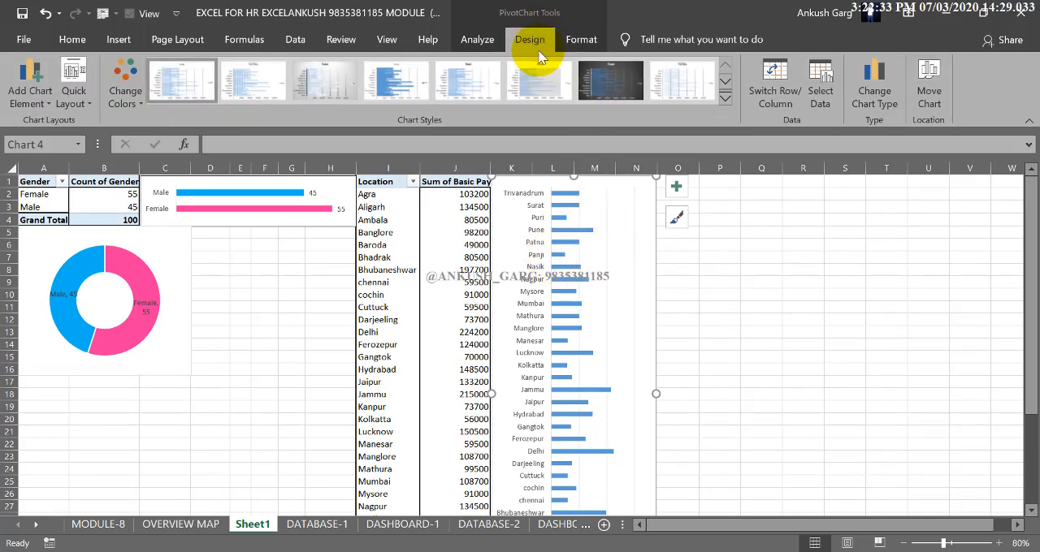
{"action": "left_click", "coordinate": [73, 85]}
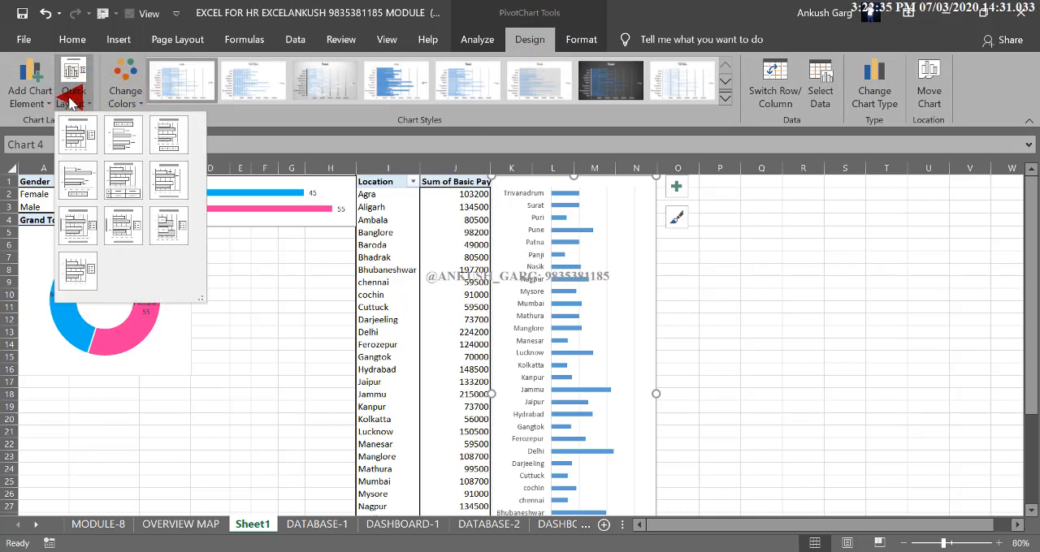
{"action": "left_click", "coordinate": [130, 142]}
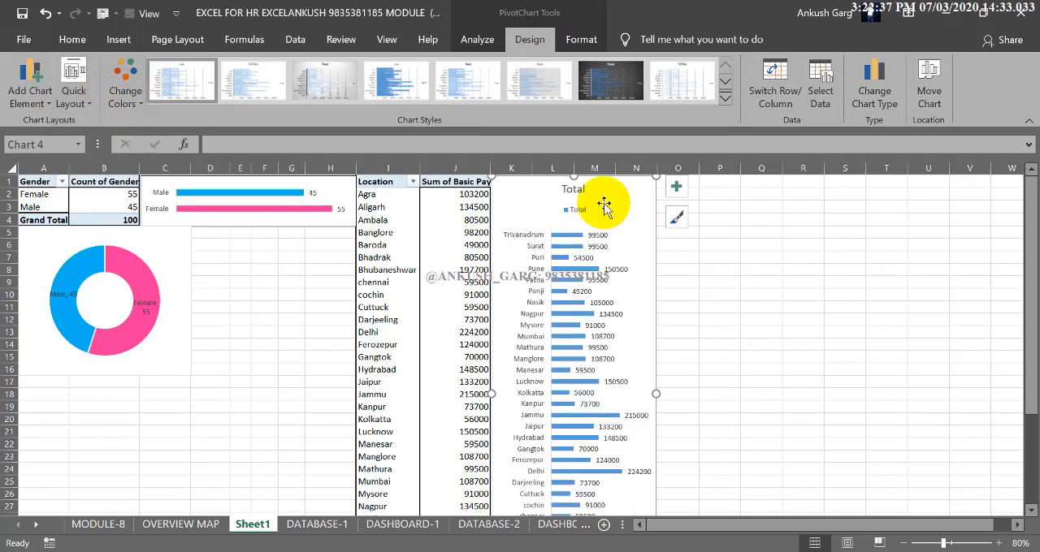
{"action": "key", "text": "Delete"}
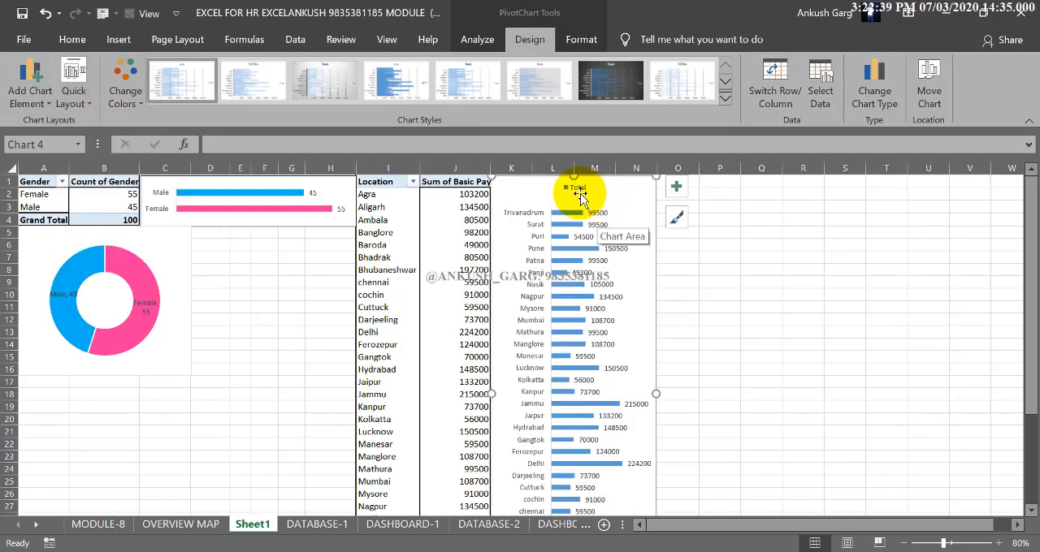
{"action": "key", "text": "Delete"}
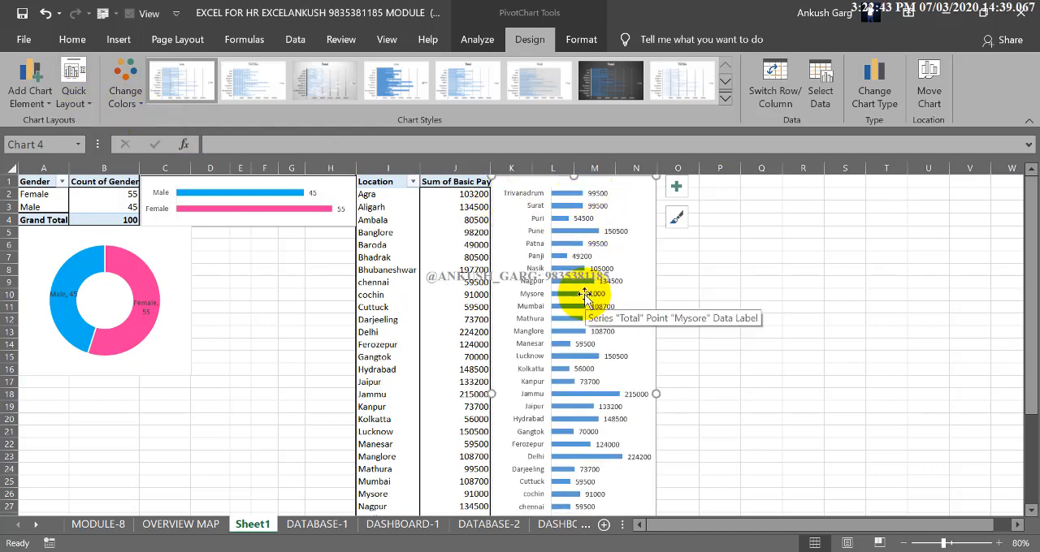
{"action": "scroll", "coordinate": [568, 348], "scroll_direction": "down", "scroll_amount": 7}
{"action": "scroll", "coordinate": [565, 349], "scroll_direction": "up", "scroll_amount": 7}
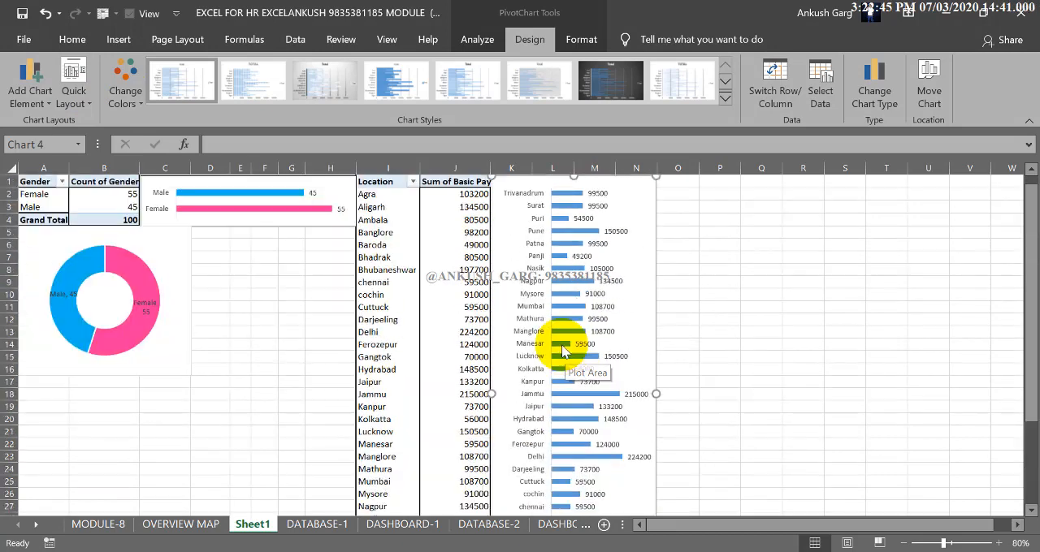
Apply the light chart style with gradient-faded bars to the location bar chart and leave the chart selected
{"action": "left_click", "coordinate": [727, 99]}
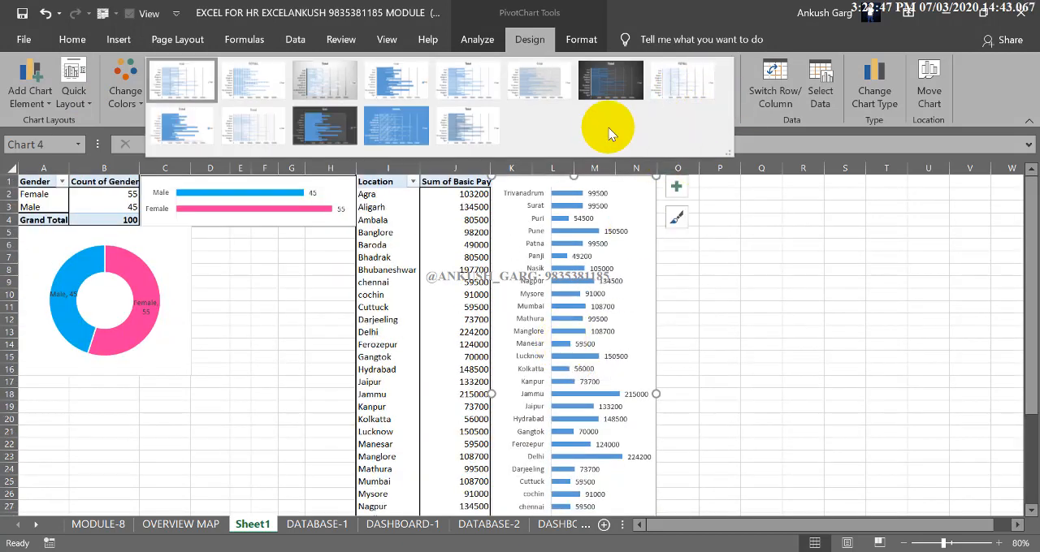
{"action": "left_click", "coordinate": [679, 75]}
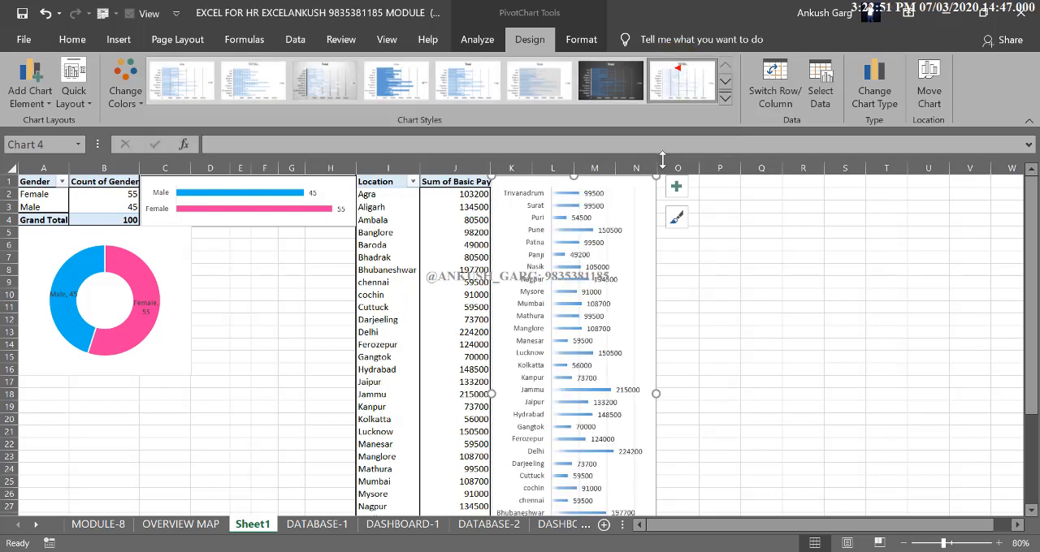
{"action": "left_click", "coordinate": [721, 311]}
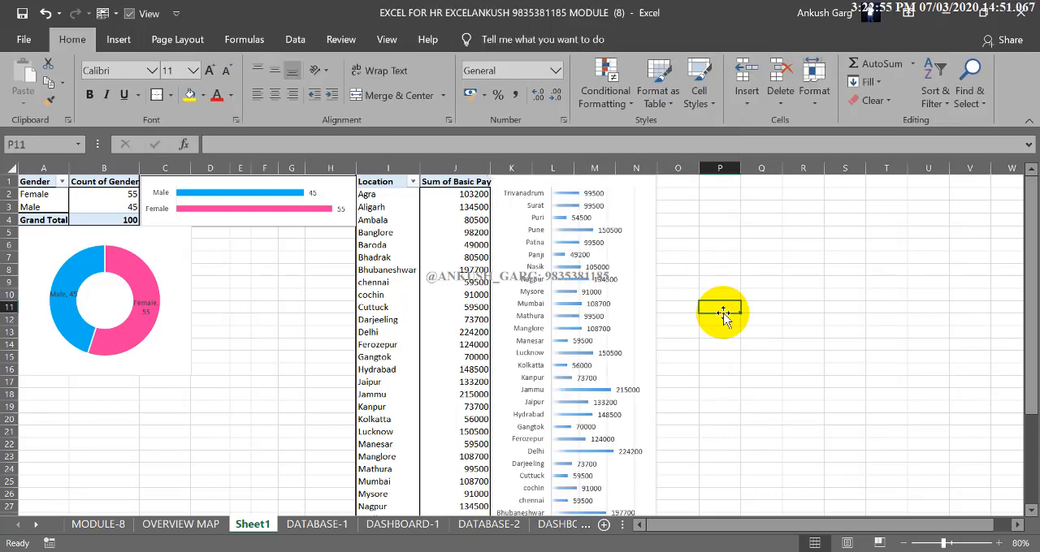
{"action": "left_click", "coordinate": [636, 271]}
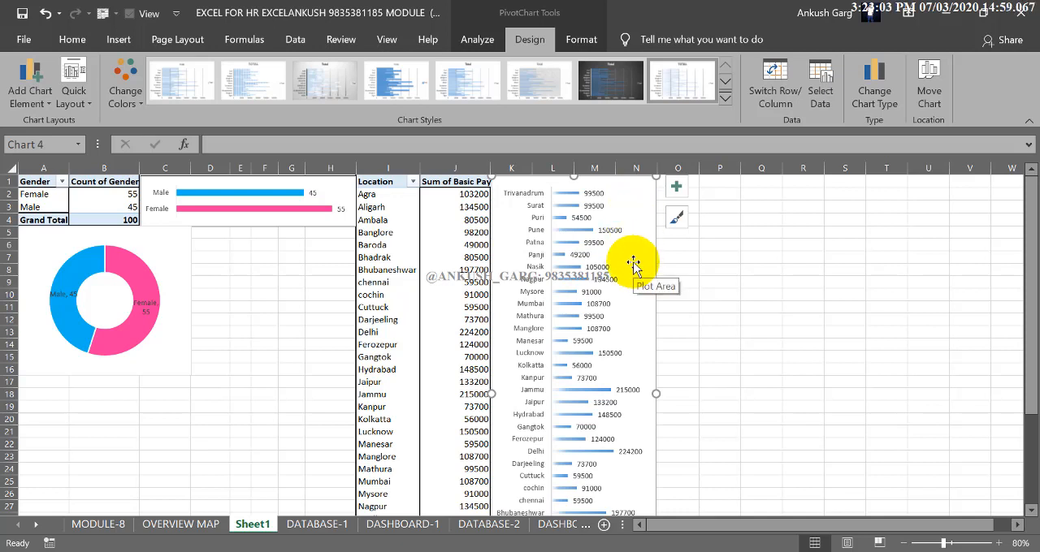
{"action": "left_click", "coordinate": [719, 319]}
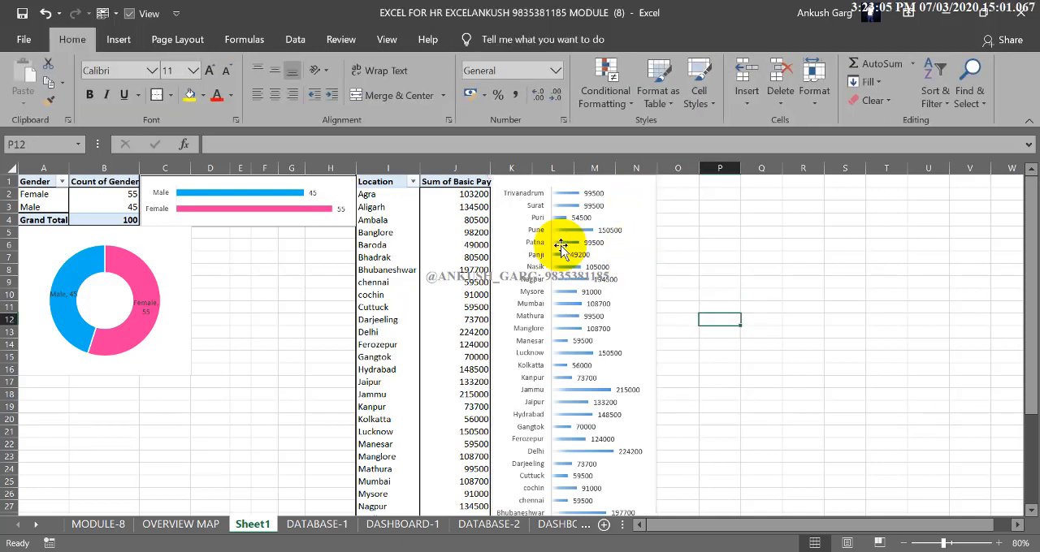
{"action": "left_click_drag", "start_coordinate": [32, 183], "coordinate": [116, 216]}
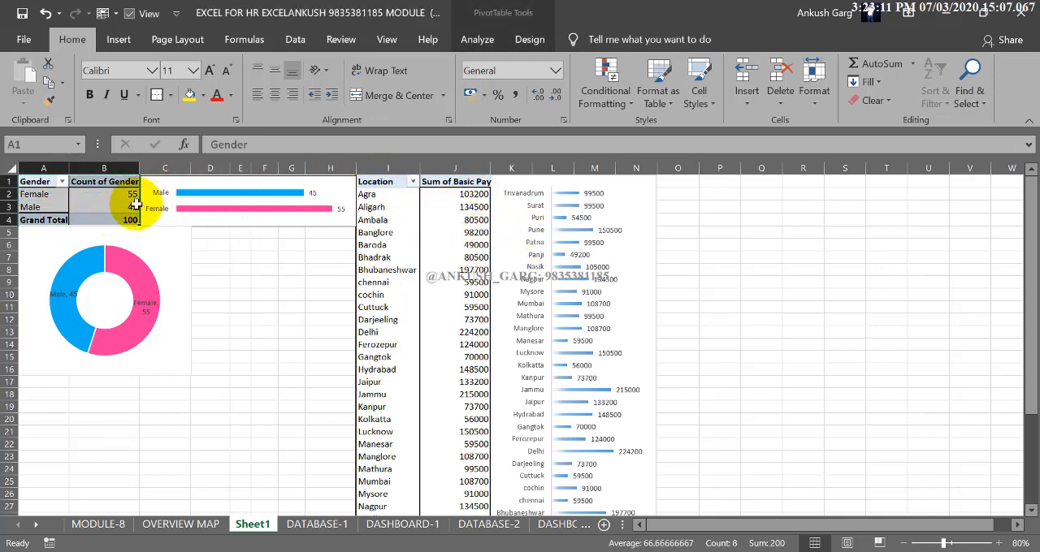
{"action": "left_click_drag", "start_coordinate": [141, 209], "coordinate": [690, 220]}
{"action": "key", "text": "ctrl+z"}
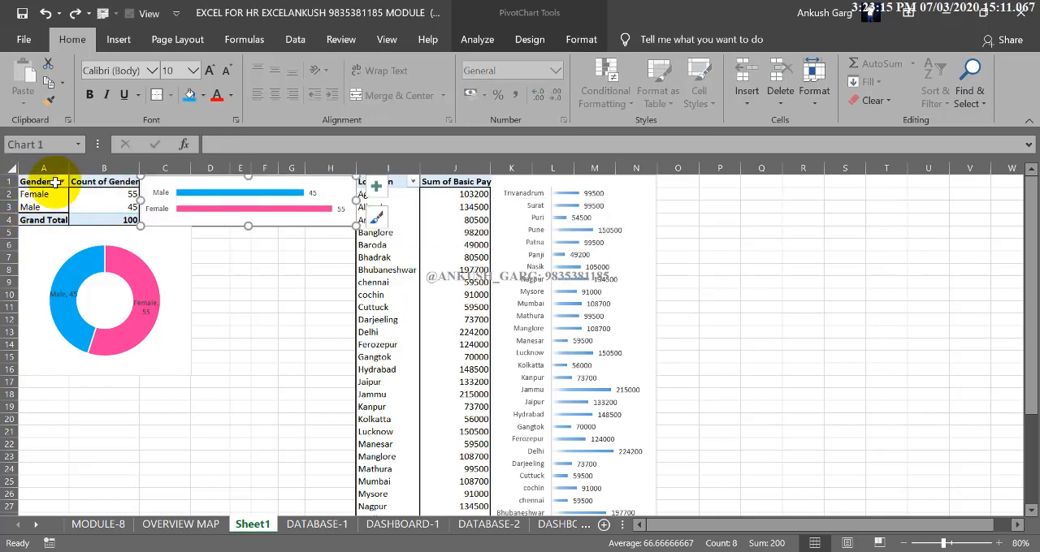
{"action": "left_click_drag", "start_coordinate": [39, 181], "coordinate": [493, 249]}
{"action": "key", "text": "ctrl+z"}
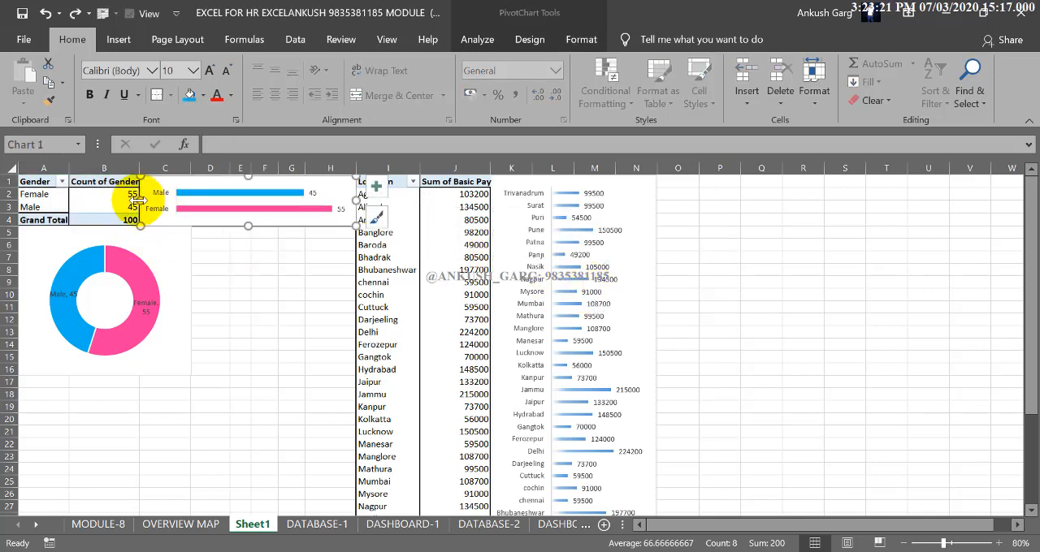
Copy the gender PivotTable in A1:B4 to cell O1 and realign the gender bar chart's left edge with column C
{"action": "left_click_drag", "start_coordinate": [136, 200], "coordinate": [24, 220]}
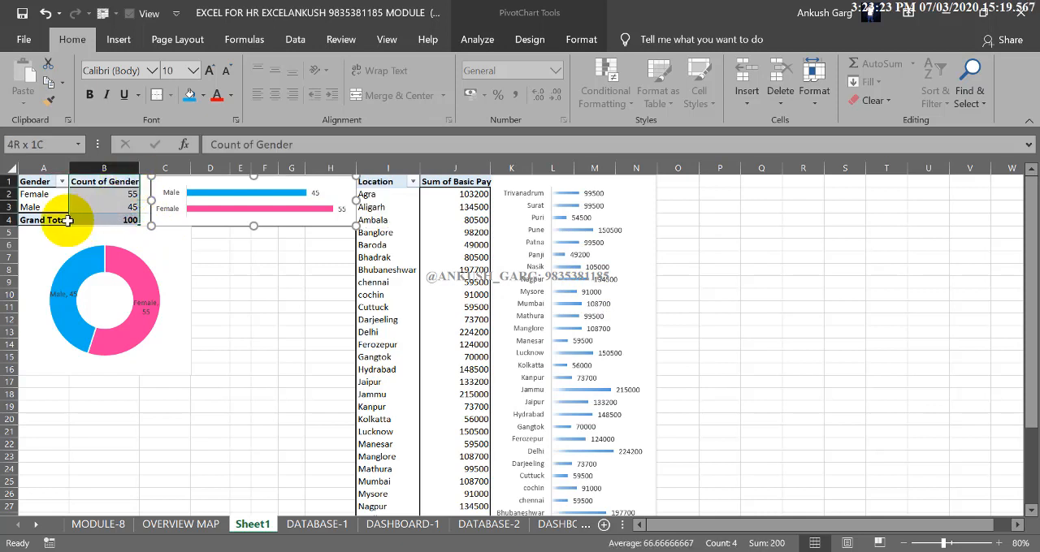
{"action": "left_click_drag", "start_coordinate": [141, 206], "coordinate": [697, 238]}
{"action": "left_click", "coordinate": [149, 204]}
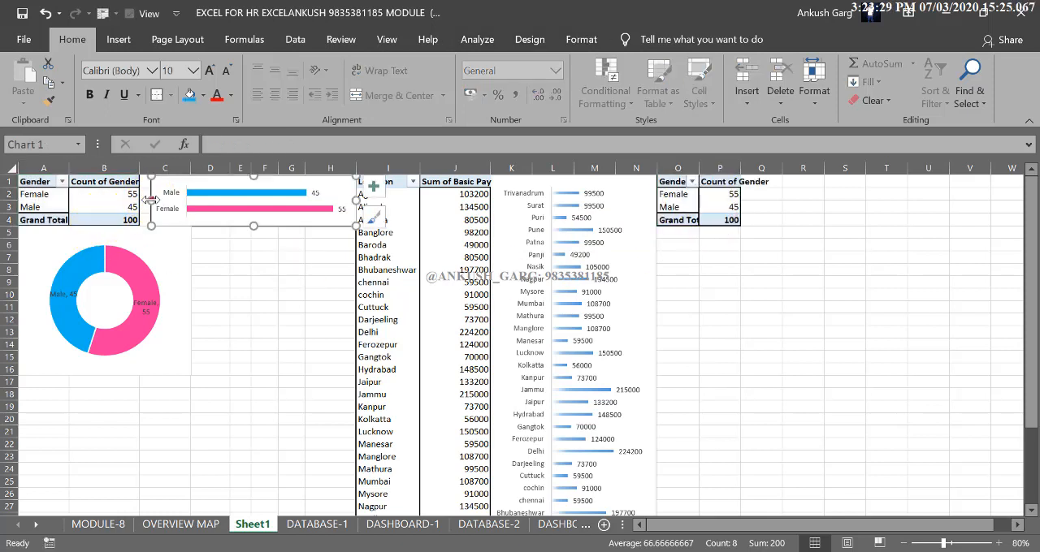
{"action": "left_click_drag", "start_coordinate": [141, 207], "coordinate": [142, 207]}
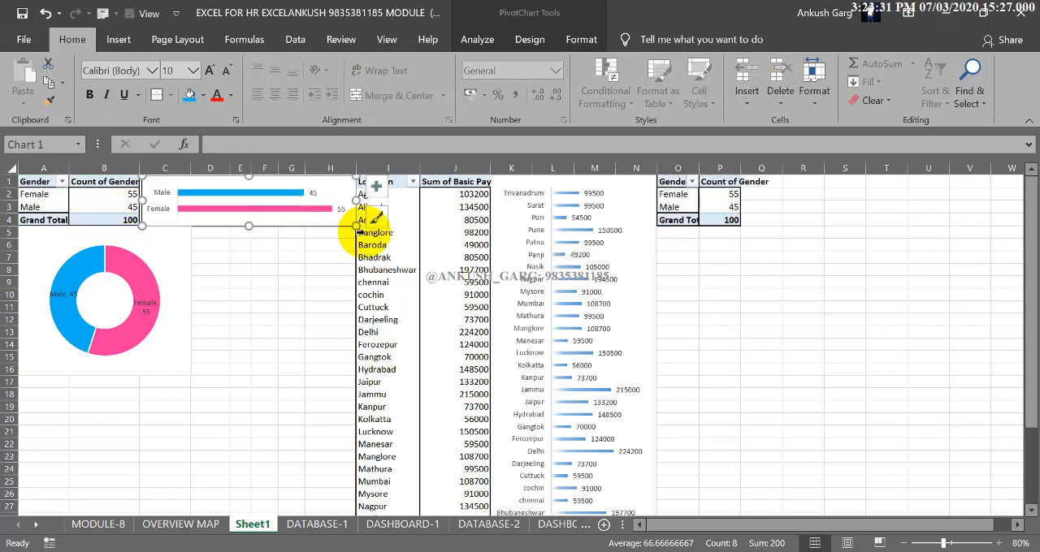
Fit columns O and P to the copied PivotTable and change its fields to Department as rows and Sum of Basic Pay as values
{"action": "left_click_drag", "start_coordinate": [699, 167], "coordinate": [793, 170]}
{"action": "left_click", "coordinate": [746, 211]}
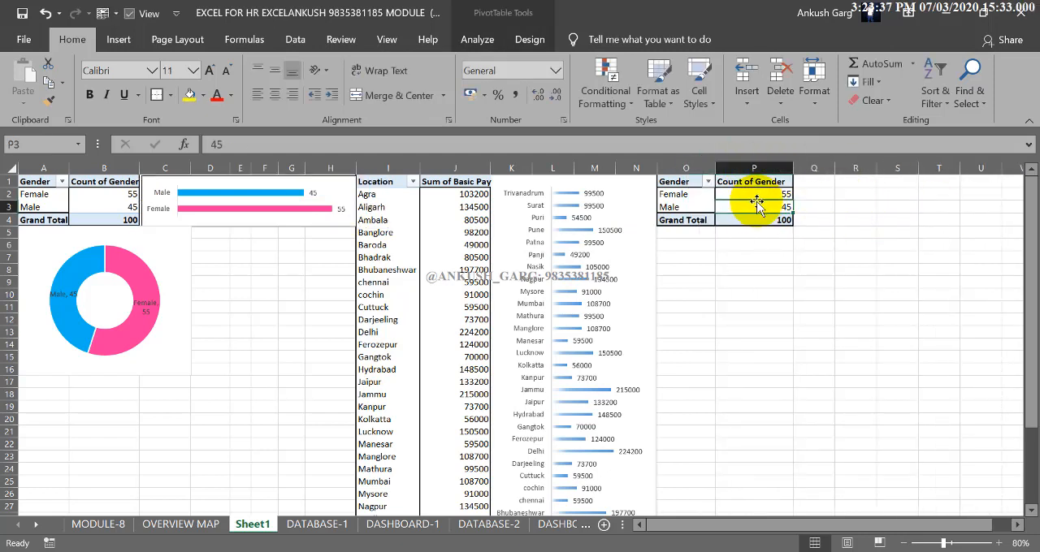
{"action": "left_click", "coordinate": [490, 43]}
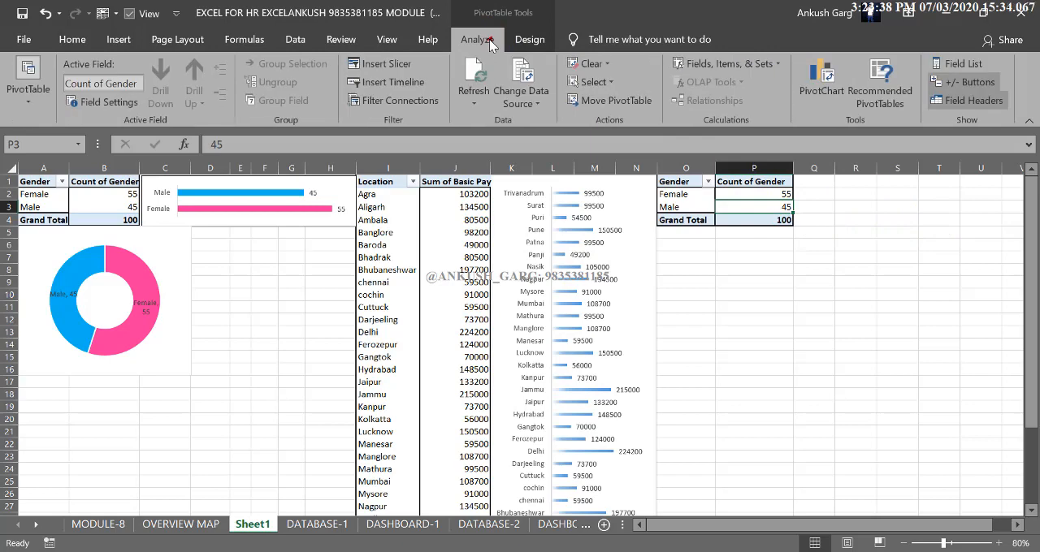
{"action": "left_click", "coordinate": [974, 63]}
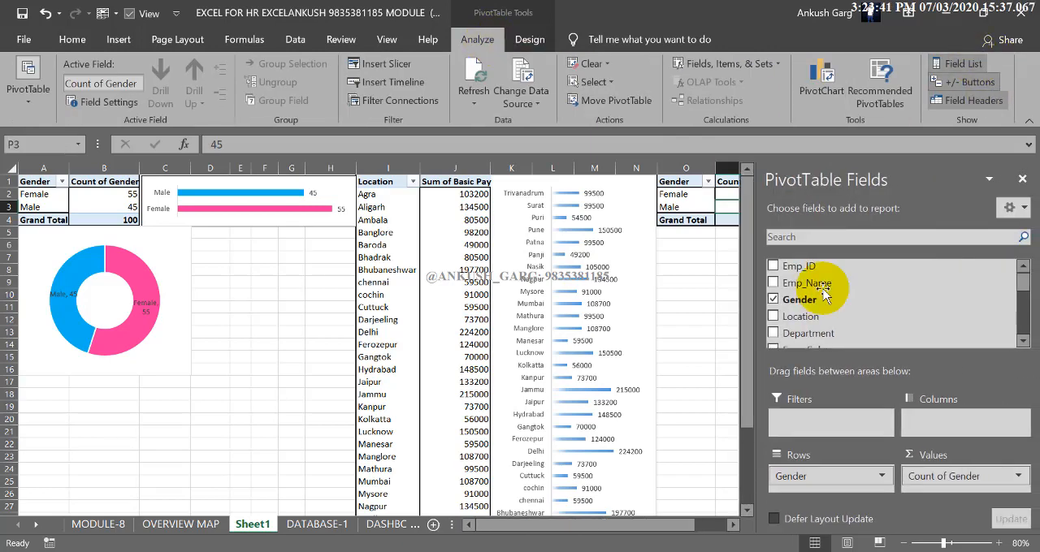
{"action": "left_click", "coordinate": [772, 299]}
{"action": "left_click", "coordinate": [773, 333]}
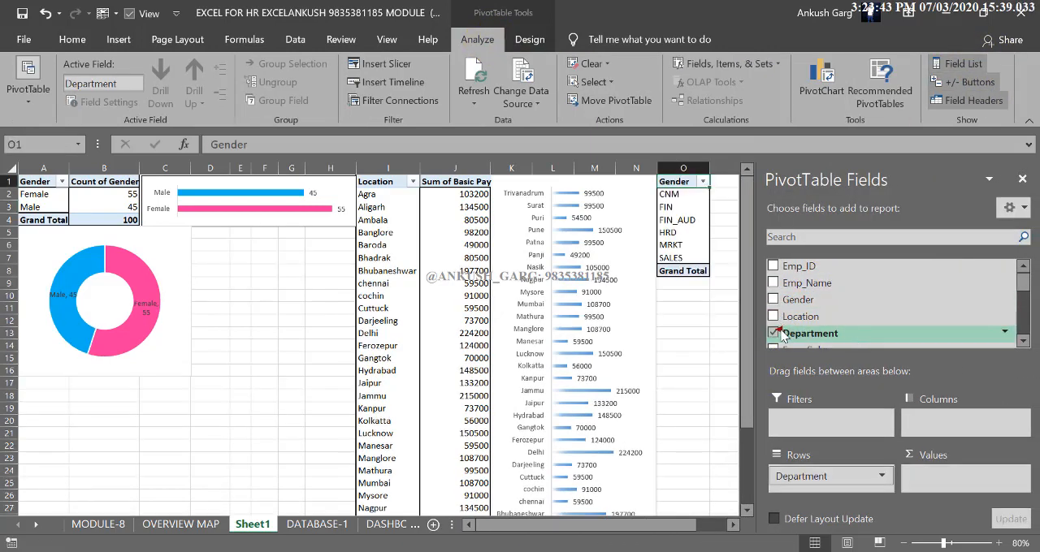
{"action": "scroll", "coordinate": [874, 329], "scroll_direction": "down", "scroll_amount": 2}
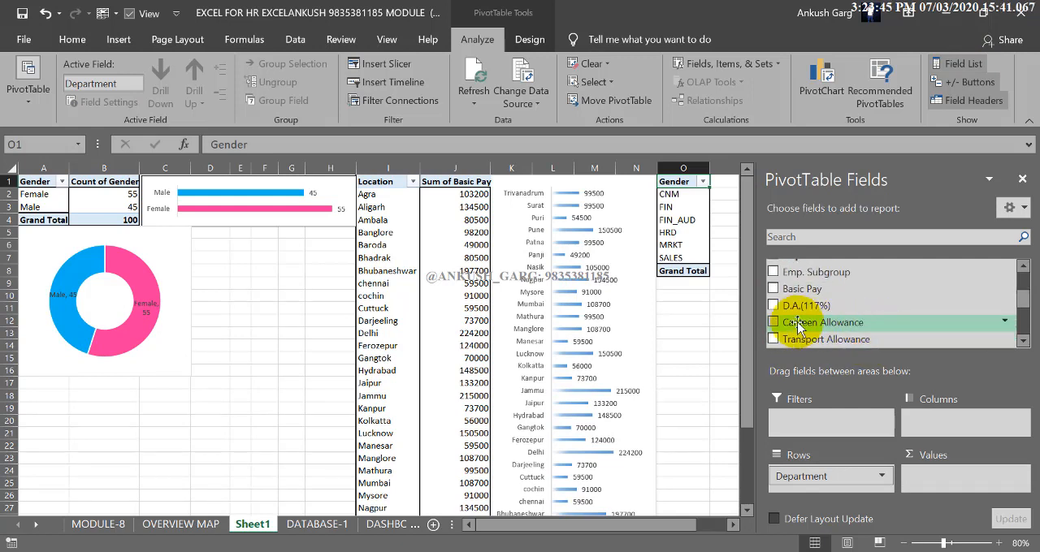
{"action": "left_click", "coordinate": [772, 288]}
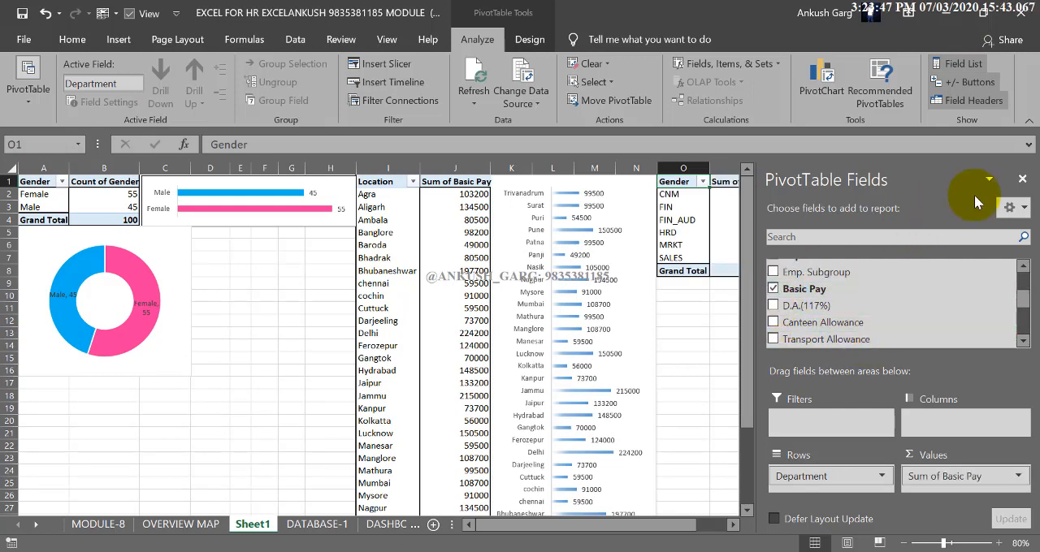
{"action": "scroll", "coordinate": [804, 325], "scroll_direction": "down", "scroll_amount": 3}
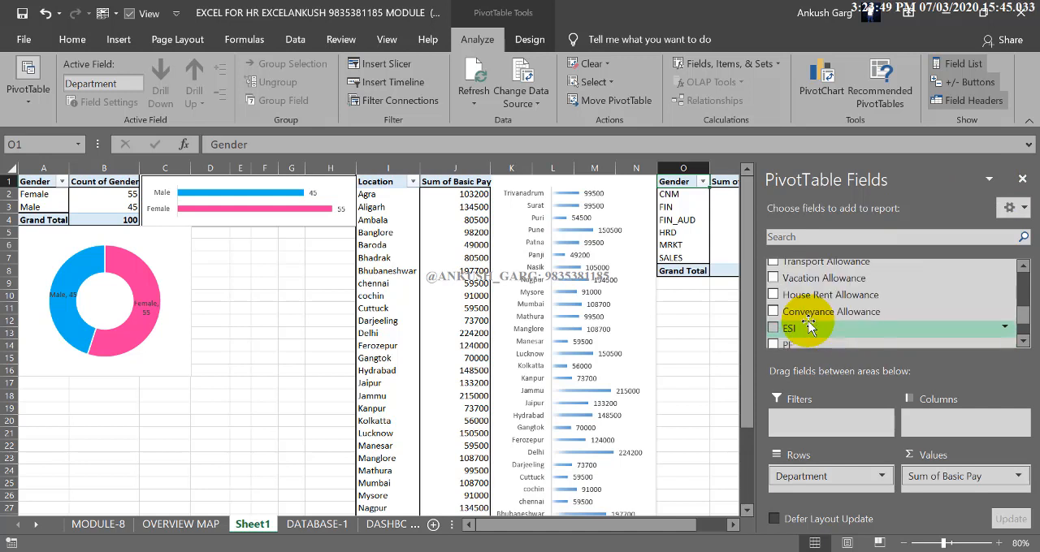
{"action": "left_click", "coordinate": [1022, 179]}
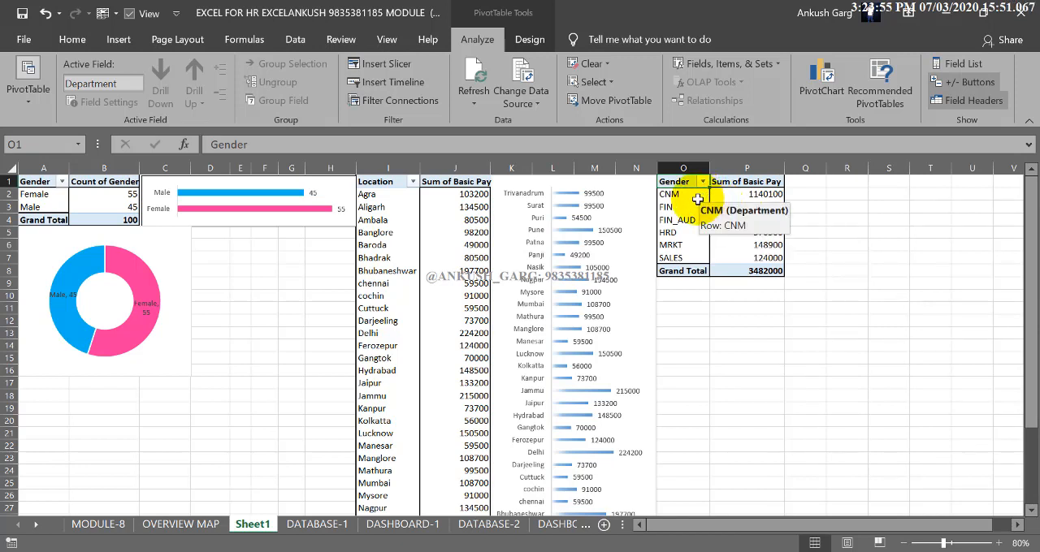
Insert a clustered bar PivotChart from the department PivotTable
{"action": "left_click", "coordinate": [697, 198]}
{"action": "left_click", "coordinate": [698, 203]}
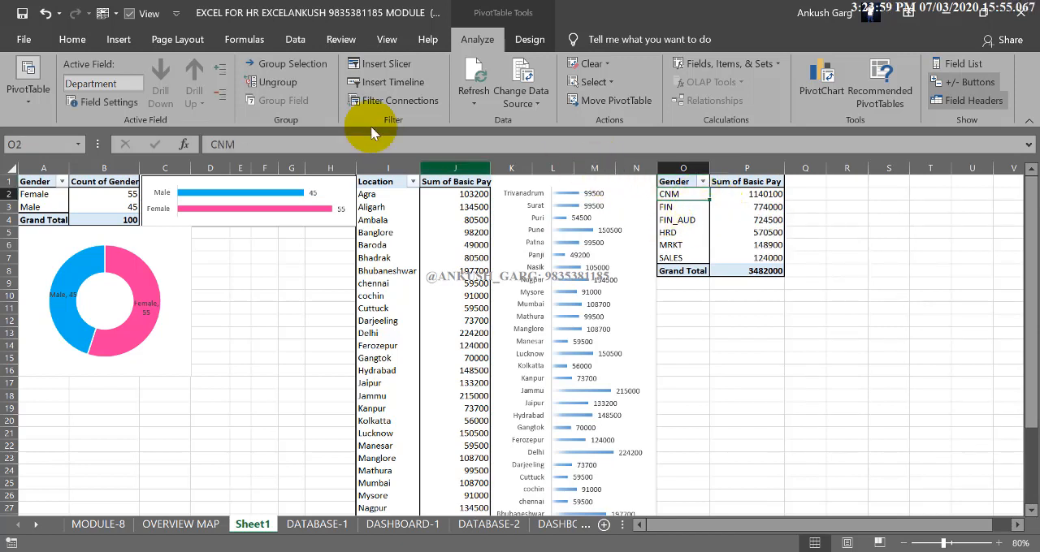
{"action": "left_click", "coordinate": [804, 85]}
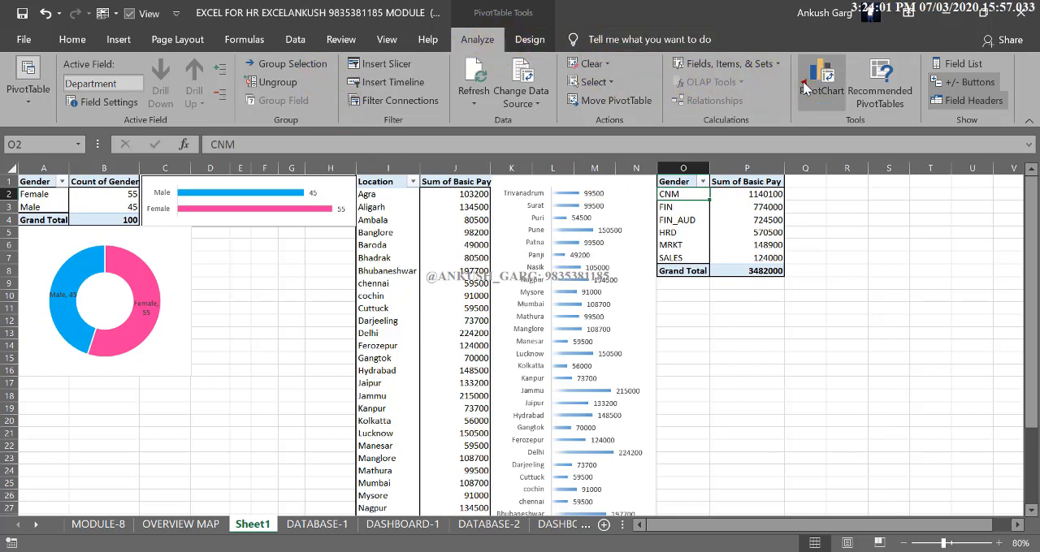
{"action": "left_click", "coordinate": [329, 190]}
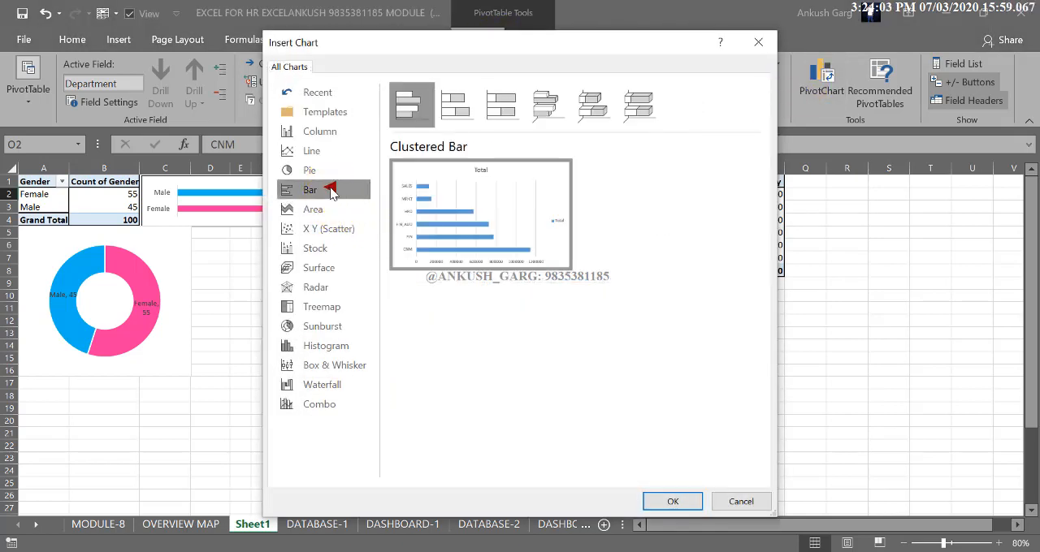
{"action": "left_click", "coordinate": [662, 501]}
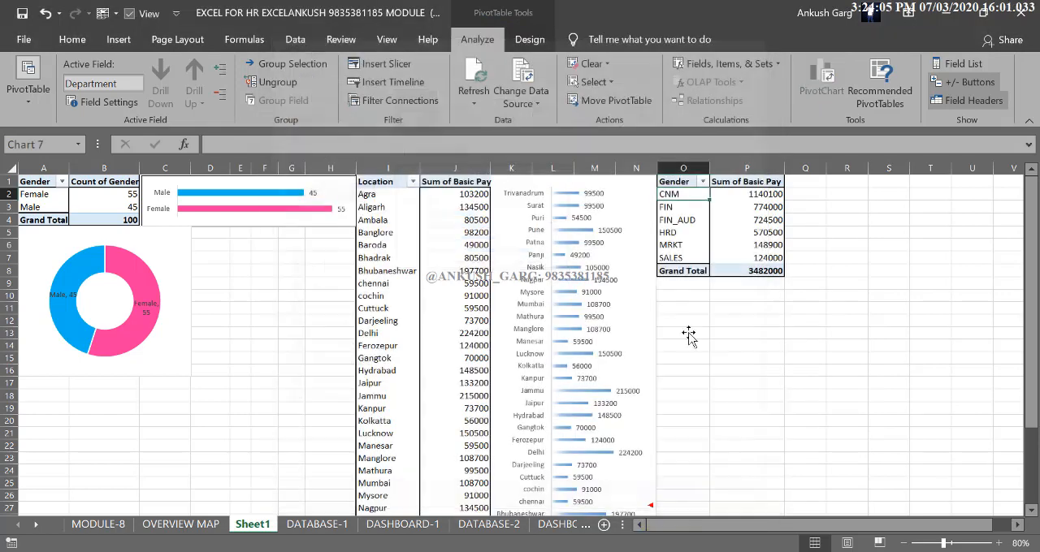
Place the department bar chart directly below its PivotTable from cell O9, about 3.01" high and 2" wide
{"action": "left_click_drag", "start_coordinate": [582, 273], "coordinate": [901, 258]}
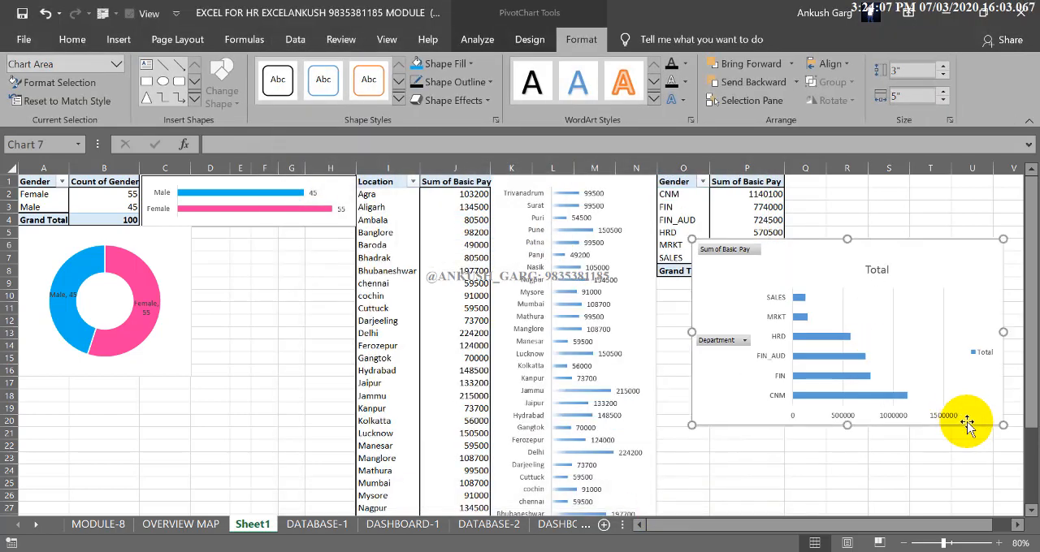
{"action": "left_click_drag", "start_coordinate": [1003, 425], "coordinate": [882, 423]}
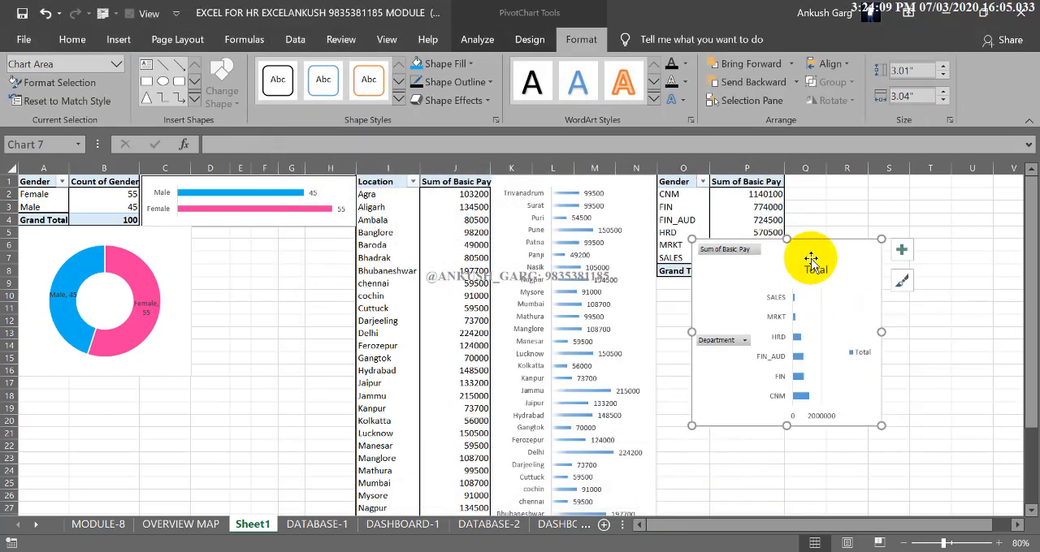
{"action": "left_click_drag", "start_coordinate": [815, 254], "coordinate": [781, 293]}
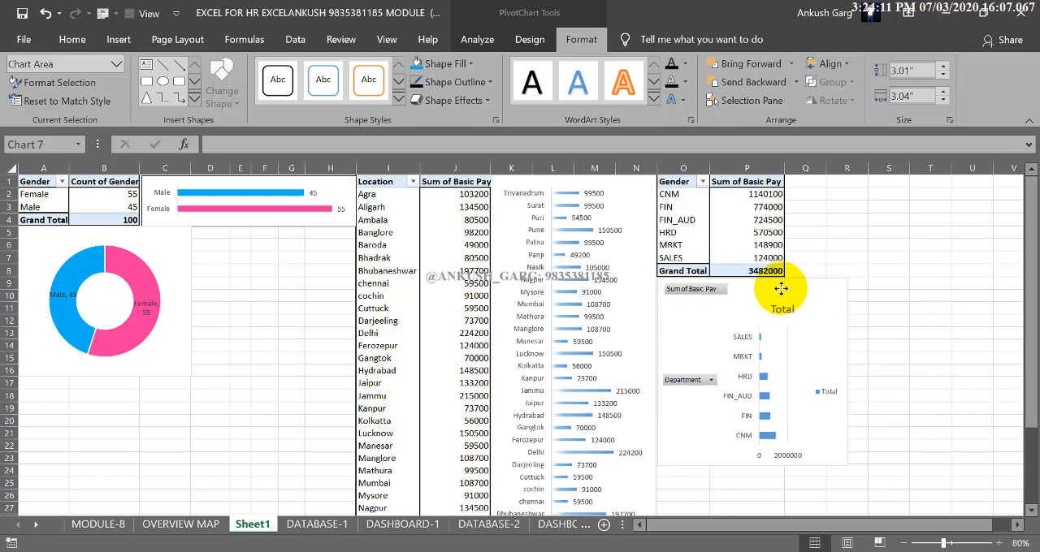
{"action": "left_click_drag", "start_coordinate": [849, 371], "coordinate": [782, 371]}
Hide all field buttons on the department bar chart and apply the quick layout with data labels and no value axis
{"action": "right_click", "coordinate": [690, 378]}
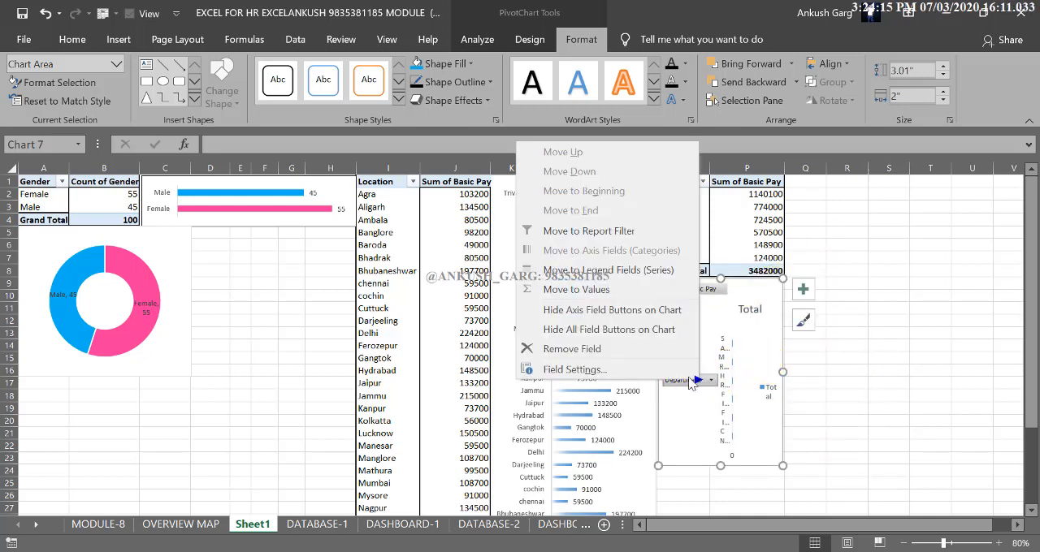
{"action": "left_click", "coordinate": [605, 333]}
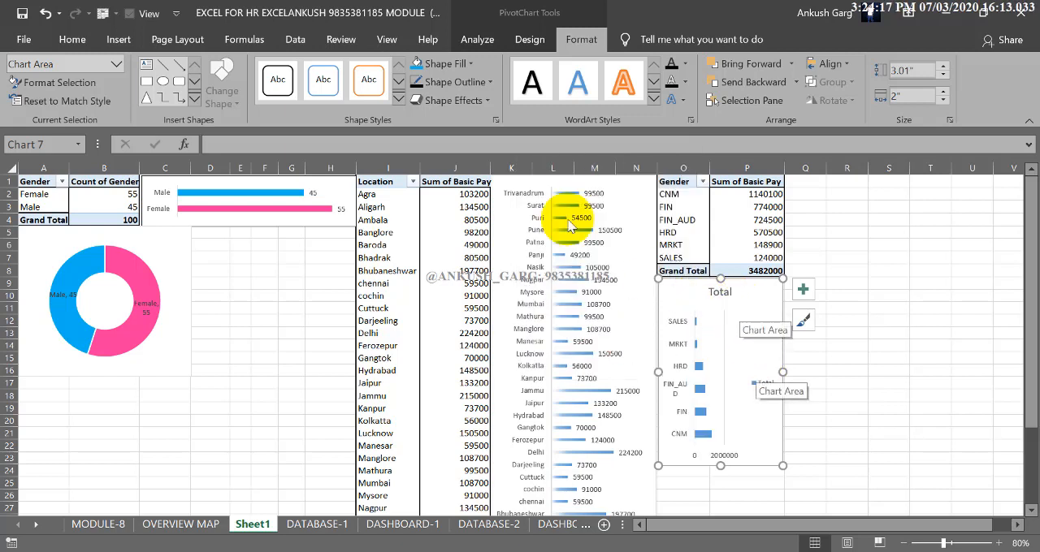
{"action": "left_click", "coordinate": [529, 39]}
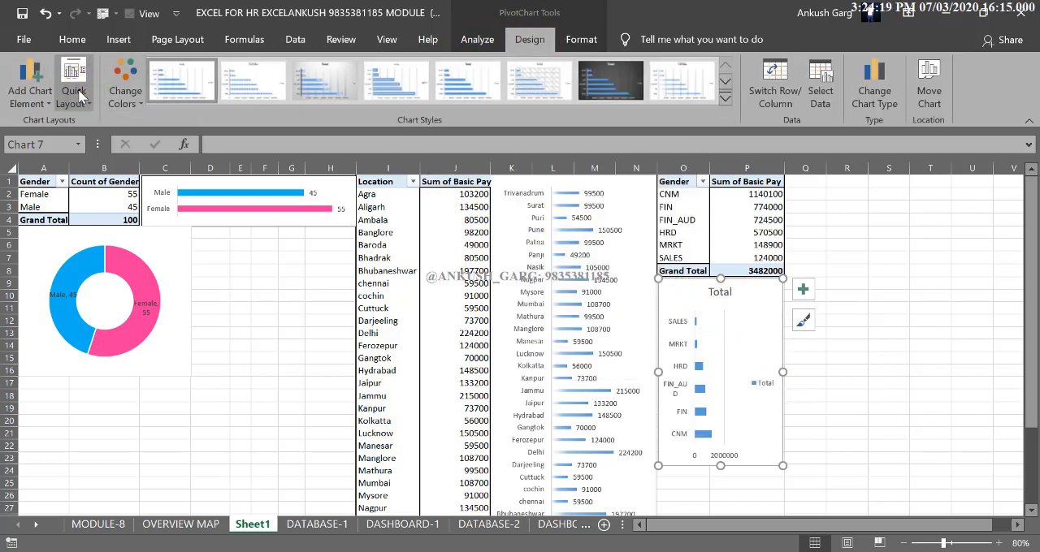
{"action": "left_click", "coordinate": [73, 92]}
{"action": "left_click", "coordinate": [130, 151]}
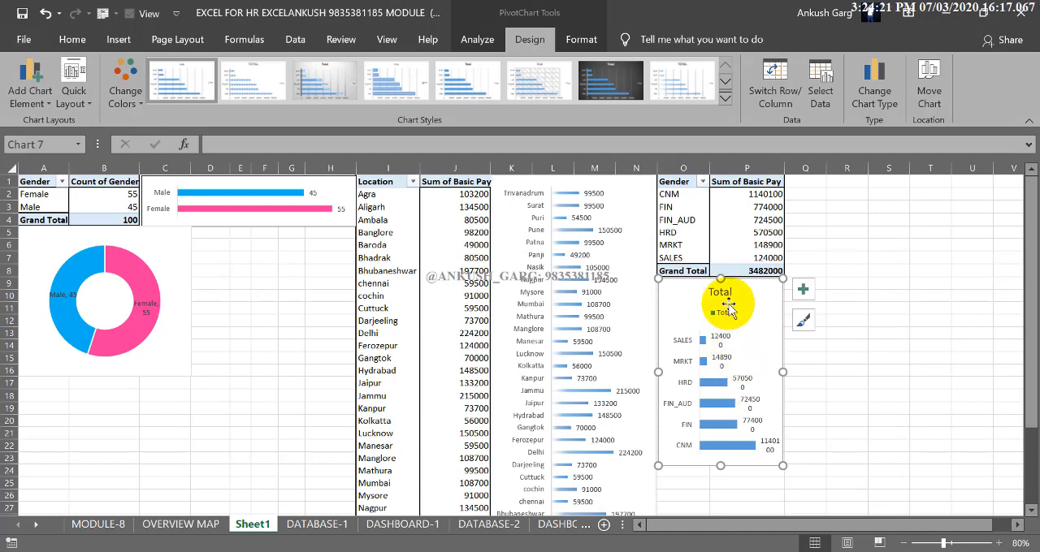
Delete the department bar chart's legend and title, and widen the chart to column U
{"action": "key", "text": "Delete"}
{"action": "left_click", "coordinate": [707, 290]}
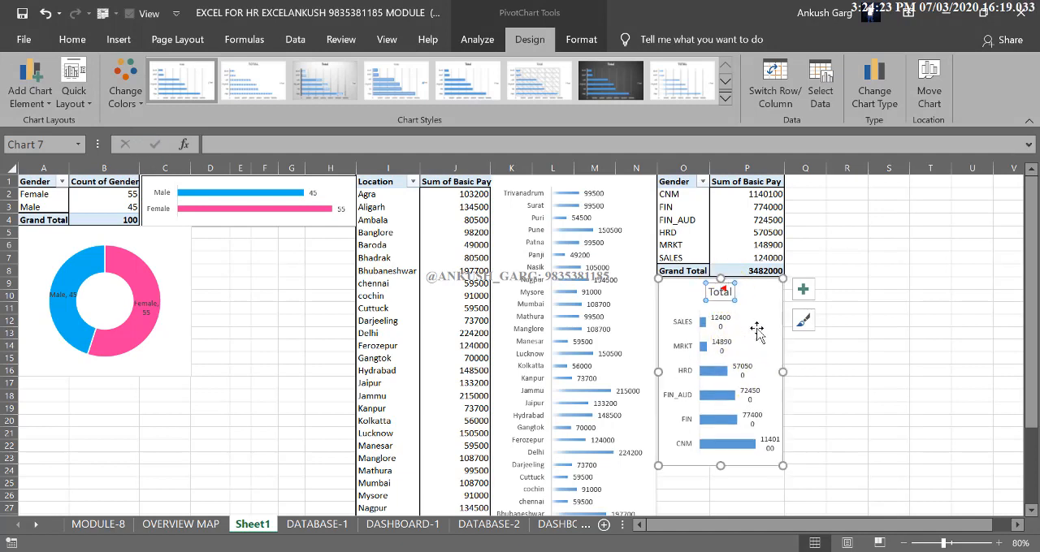
{"action": "key", "text": "Delete"}
{"action": "left_click_drag", "start_coordinate": [783, 371], "coordinate": [868, 375]}
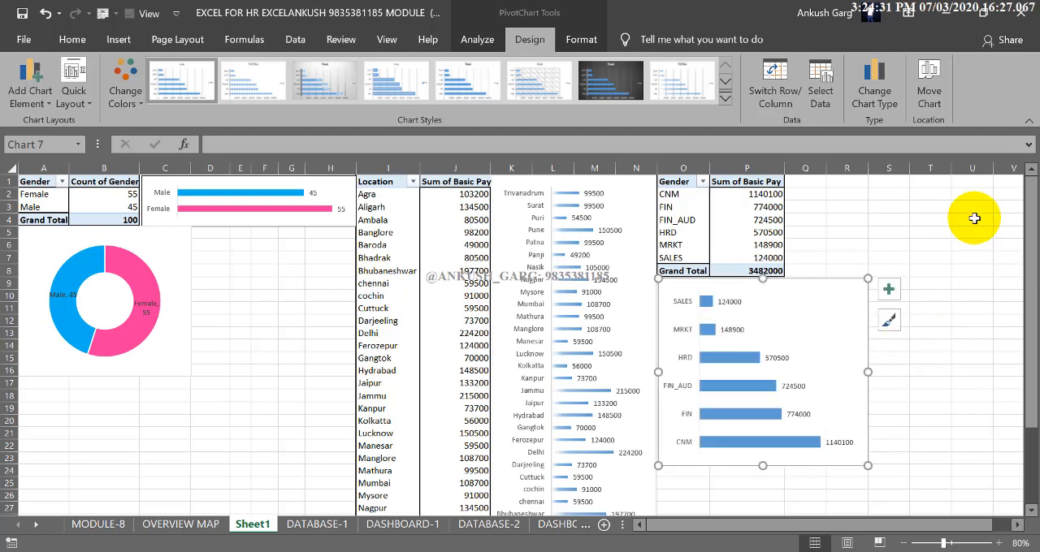
{"action": "left_click_drag", "start_coordinate": [871, 373], "coordinate": [992, 376]}
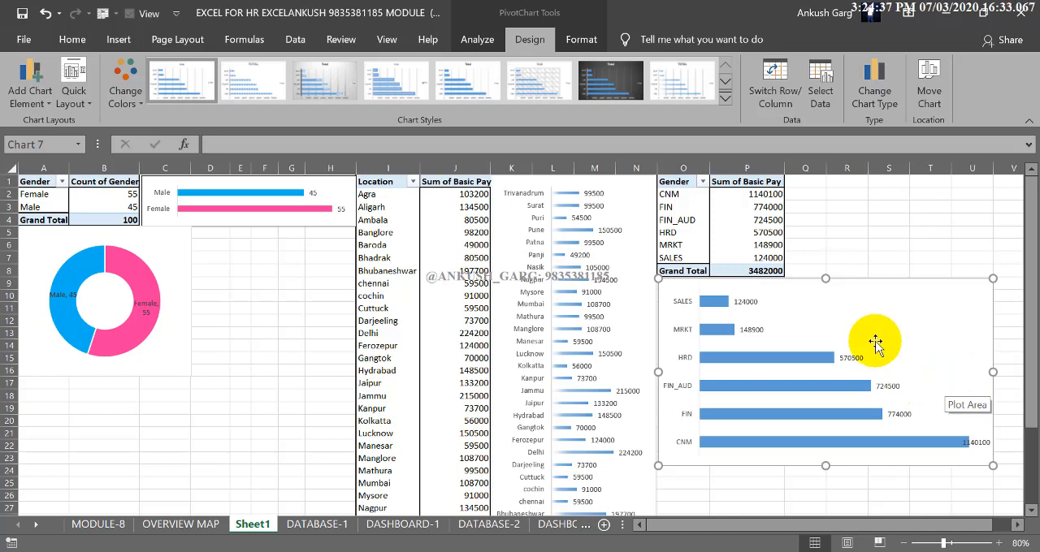
Open the PivotChart type selection for the department PivotTable and examine the pie, line, radar, treemap, sunburst, combo and scatter options
{"action": "left_click", "coordinate": [772, 243]}
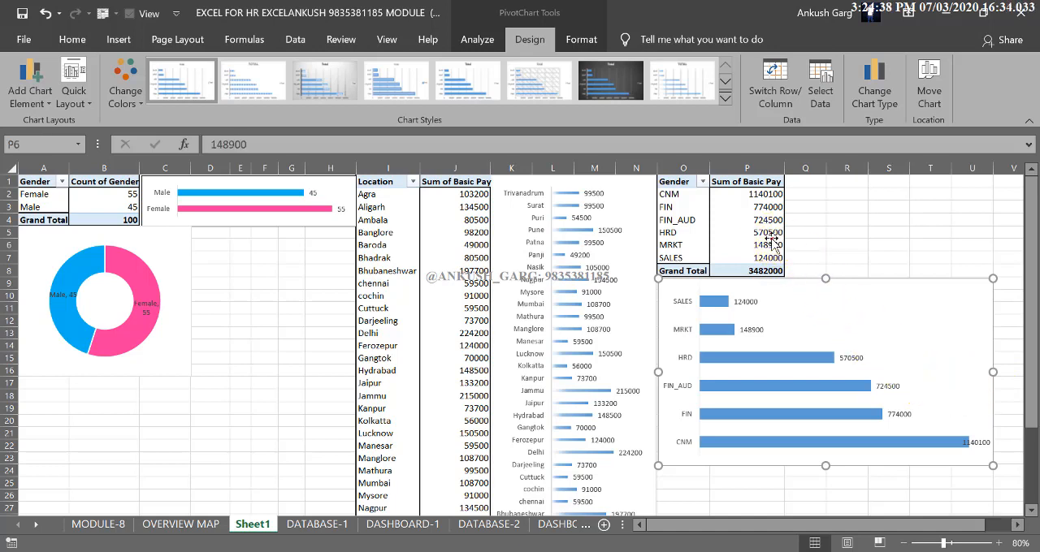
{"action": "left_click", "coordinate": [477, 39]}
{"action": "left_click", "coordinate": [821, 81]}
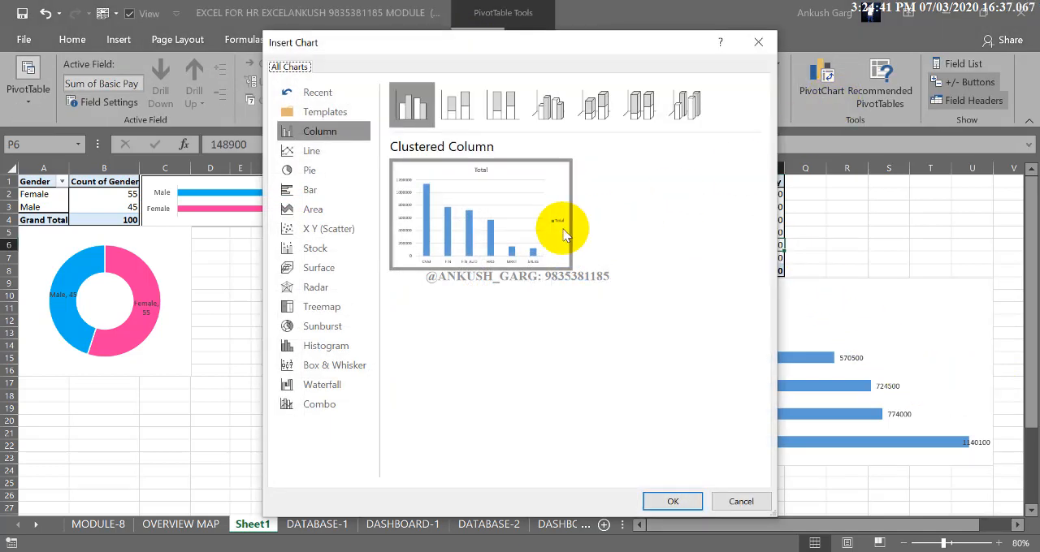
{"action": "left_click", "coordinate": [316, 170]}
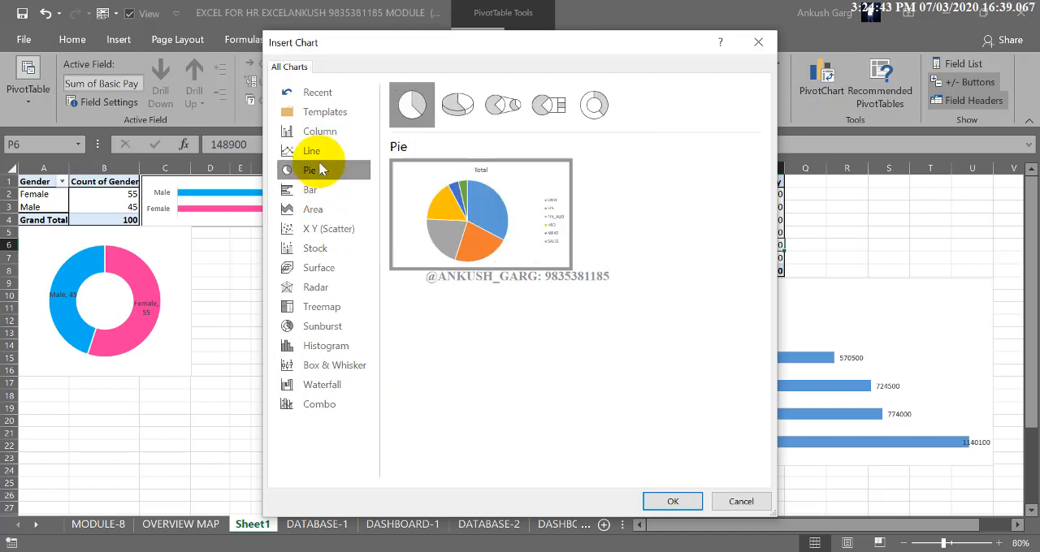
{"action": "left_click", "coordinate": [313, 151]}
{"action": "left_click", "coordinate": [537, 101]}
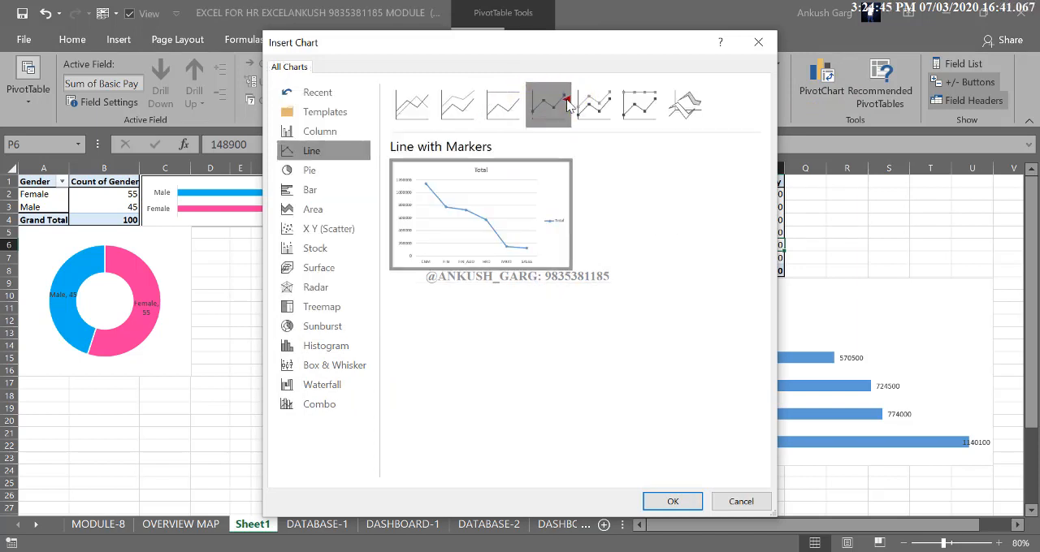
{"action": "left_click", "coordinate": [319, 268]}
{"action": "left_click", "coordinate": [316, 287]}
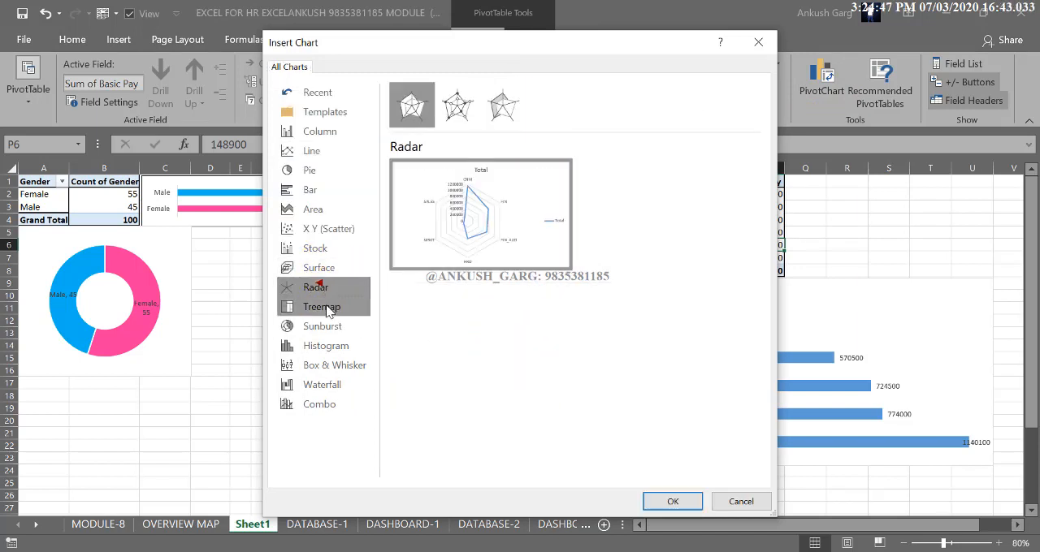
{"action": "left_click", "coordinate": [322, 306]}
{"action": "left_click", "coordinate": [325, 345]}
{"action": "left_click", "coordinate": [321, 326]}
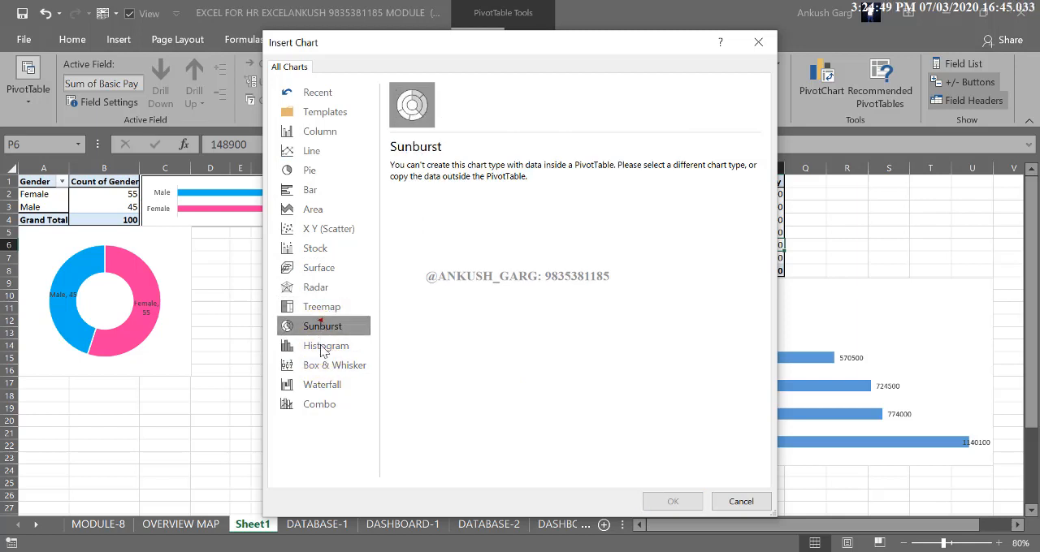
{"action": "left_click", "coordinate": [325, 345]}
{"action": "left_click", "coordinate": [321, 385]}
{"action": "left_click", "coordinate": [319, 407]}
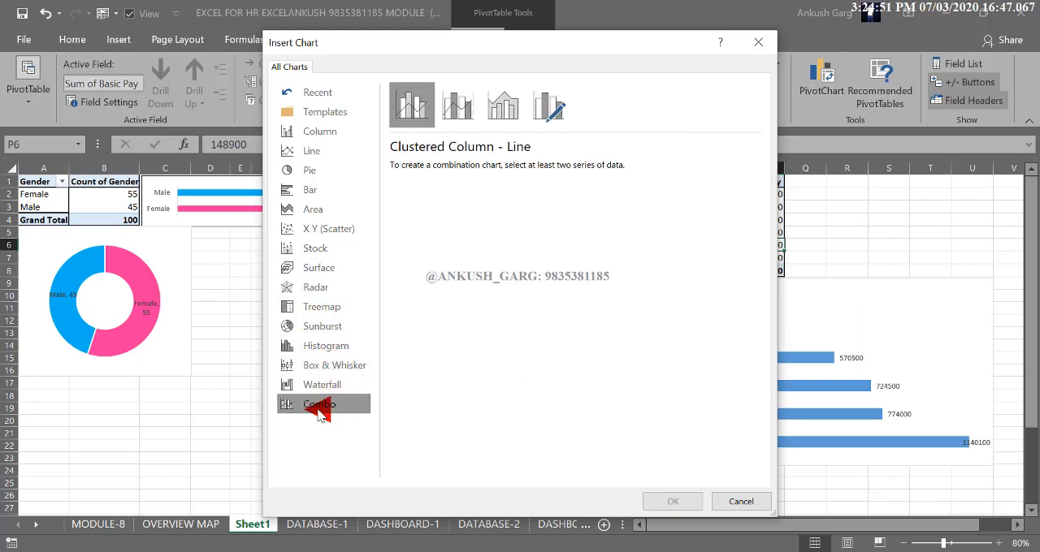
{"action": "left_click", "coordinate": [315, 247]}
{"action": "left_click", "coordinate": [311, 231]}
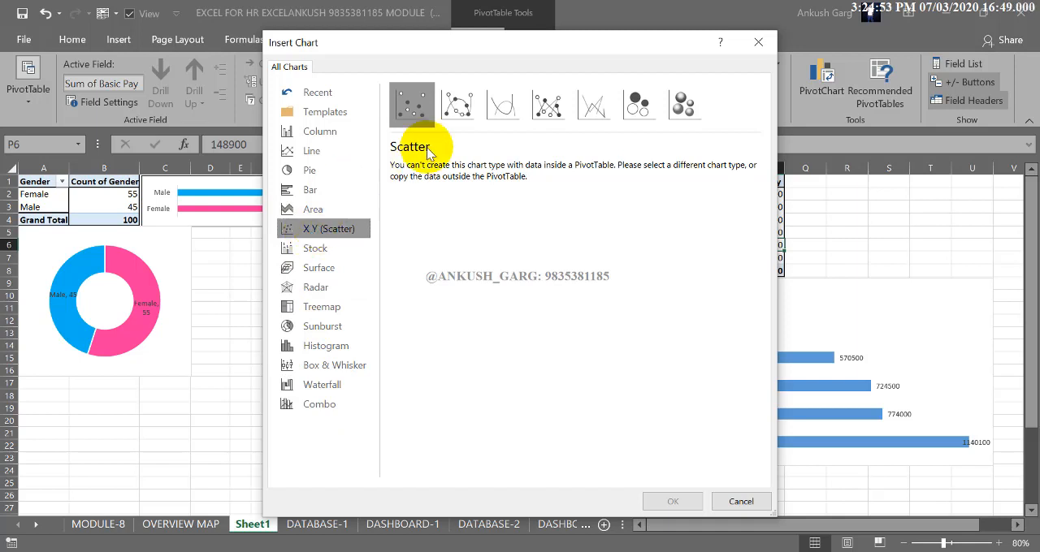
{"action": "left_click", "coordinate": [502, 105]}
{"action": "left_click", "coordinate": [548, 112]}
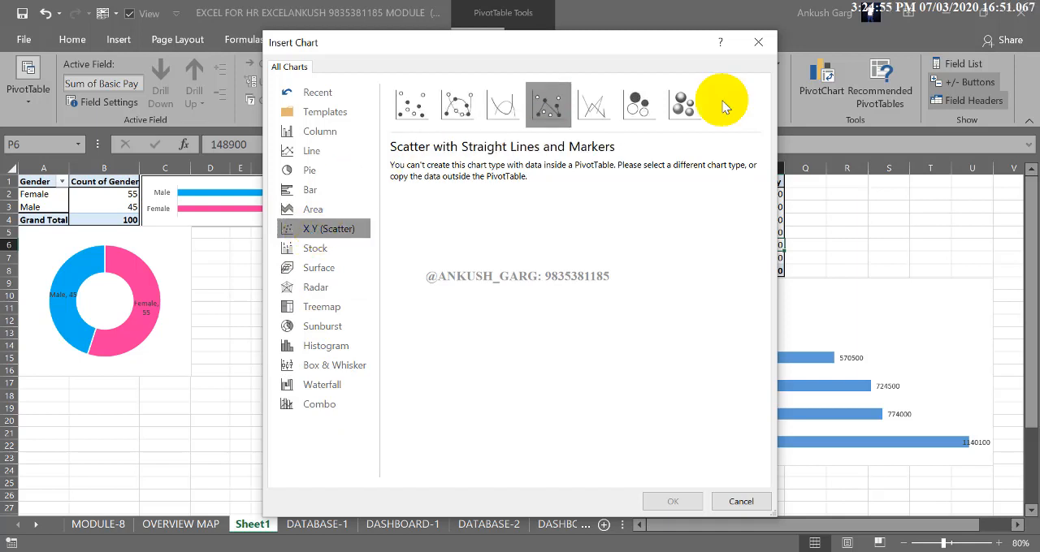
{"action": "left_click", "coordinate": [692, 104]}
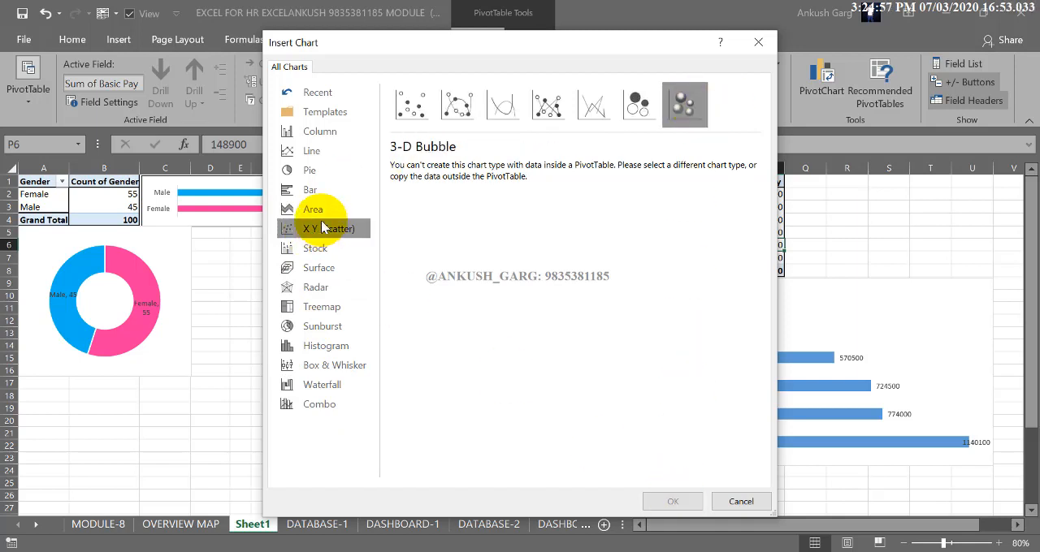
{"action": "left_click", "coordinate": [316, 192]}
Insert a Line with Markers PivotChart from the department PivotTable
{"action": "left_click", "coordinate": [313, 152]}
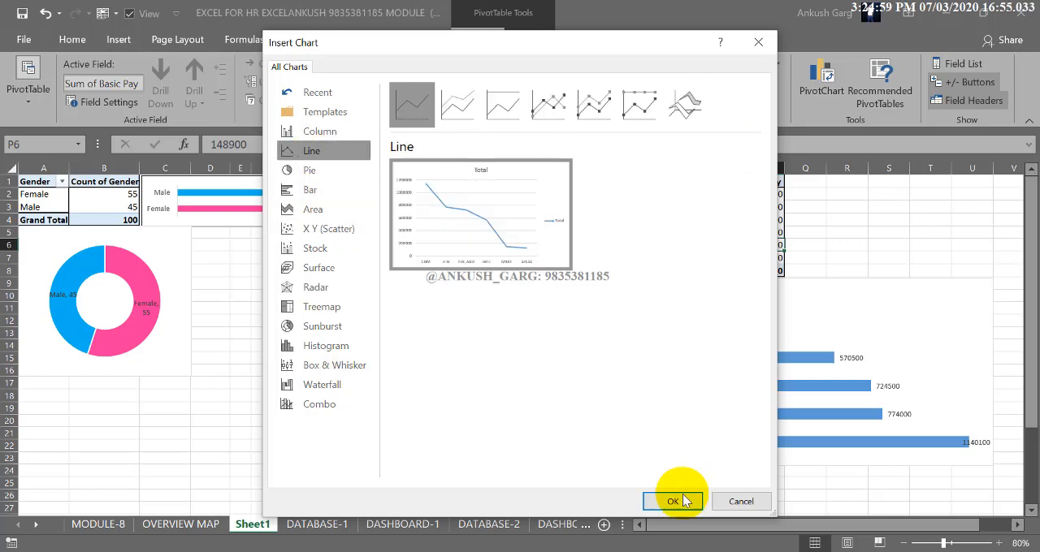
{"action": "left_click", "coordinate": [554, 101]}
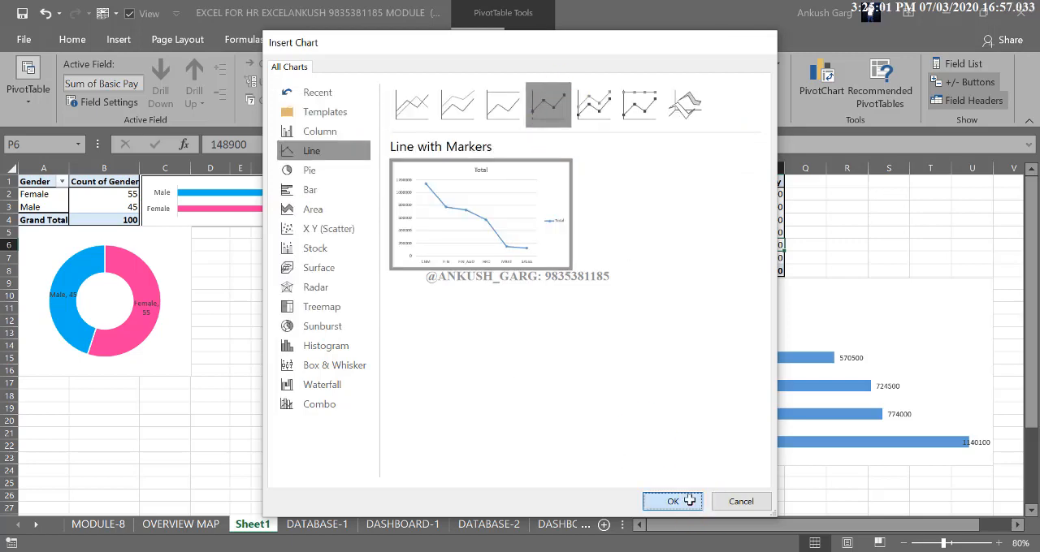
{"action": "left_click", "coordinate": [672, 501]}
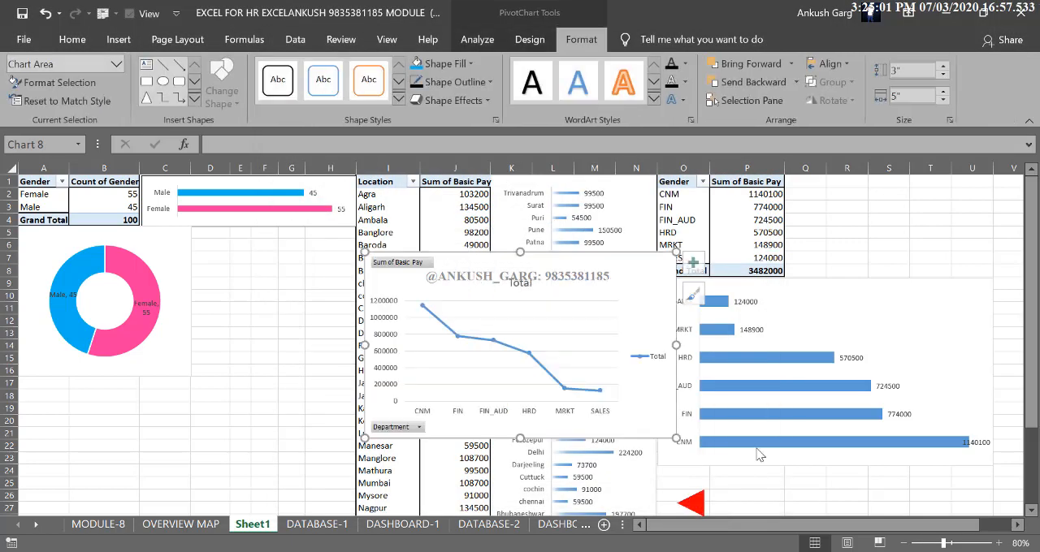
Hide all field buttons on the department line chart and apply the quick layout with data labels and no value axis
{"action": "right_click", "coordinate": [398, 261]}
{"action": "left_click", "coordinate": [344, 447]}
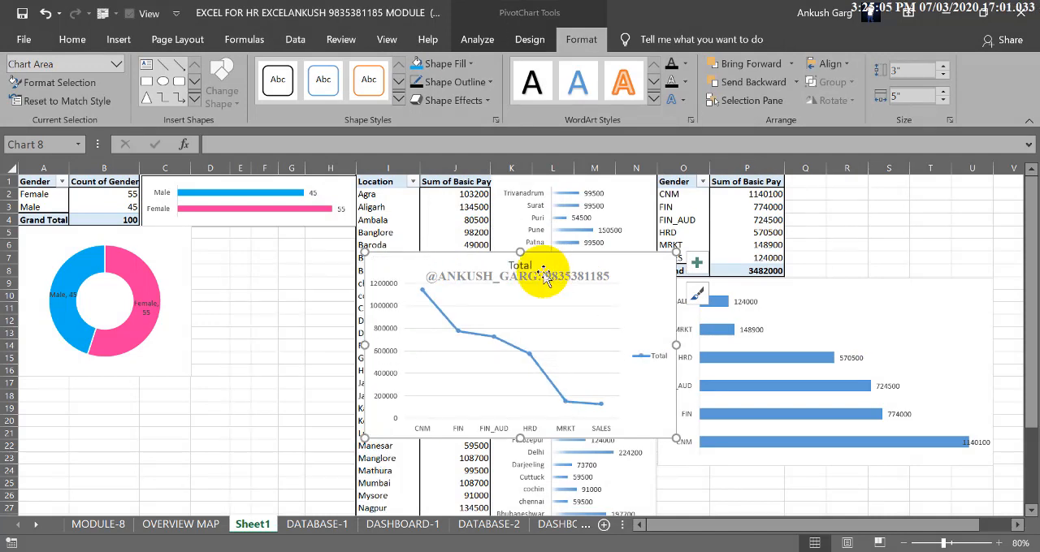
{"action": "left_click", "coordinate": [526, 43]}
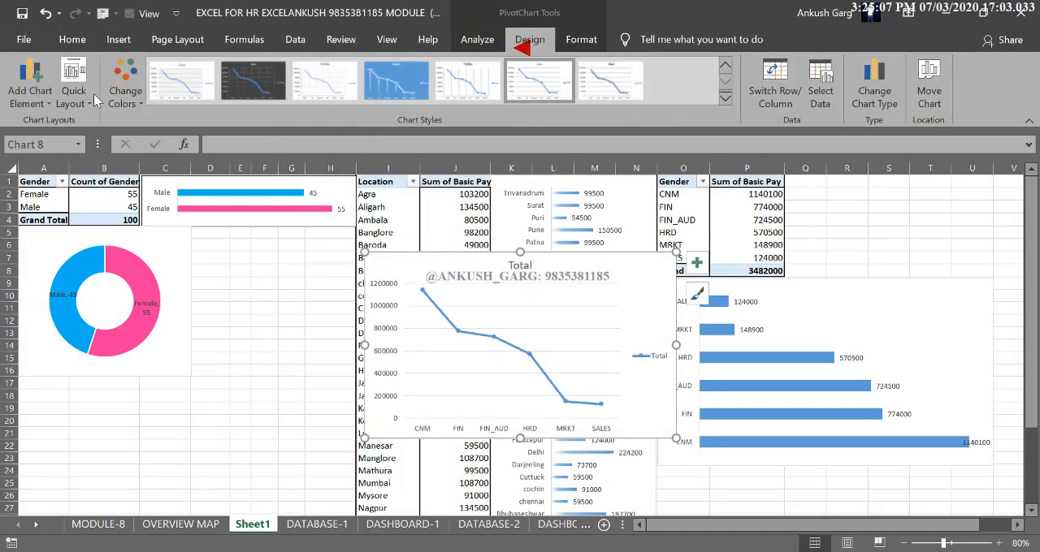
{"action": "left_click", "coordinate": [74, 81]}
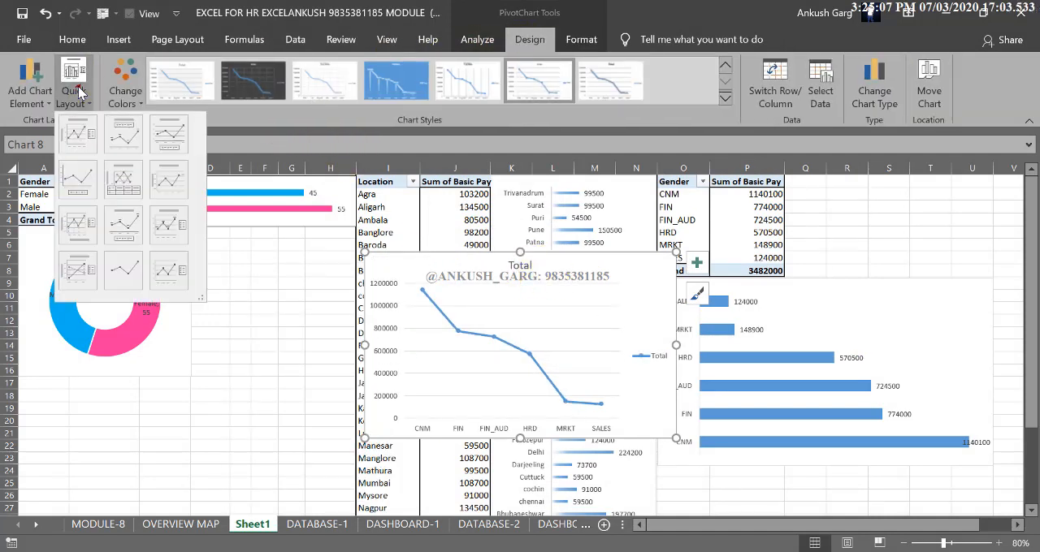
{"action": "left_click", "coordinate": [125, 139]}
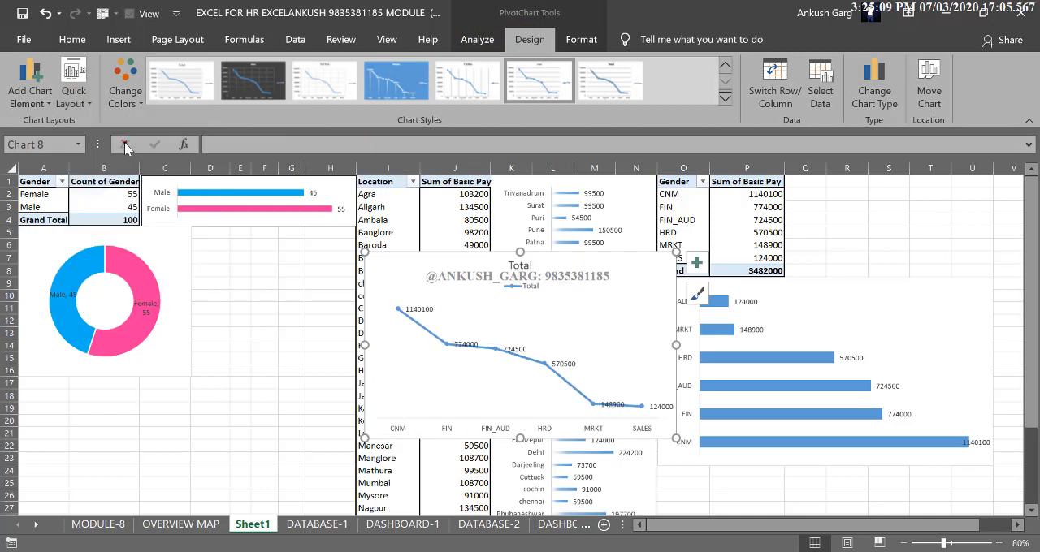
Delete the department line chart's title and legend
{"action": "left_click", "coordinate": [521, 267]}
{"action": "key", "text": "Delete"}
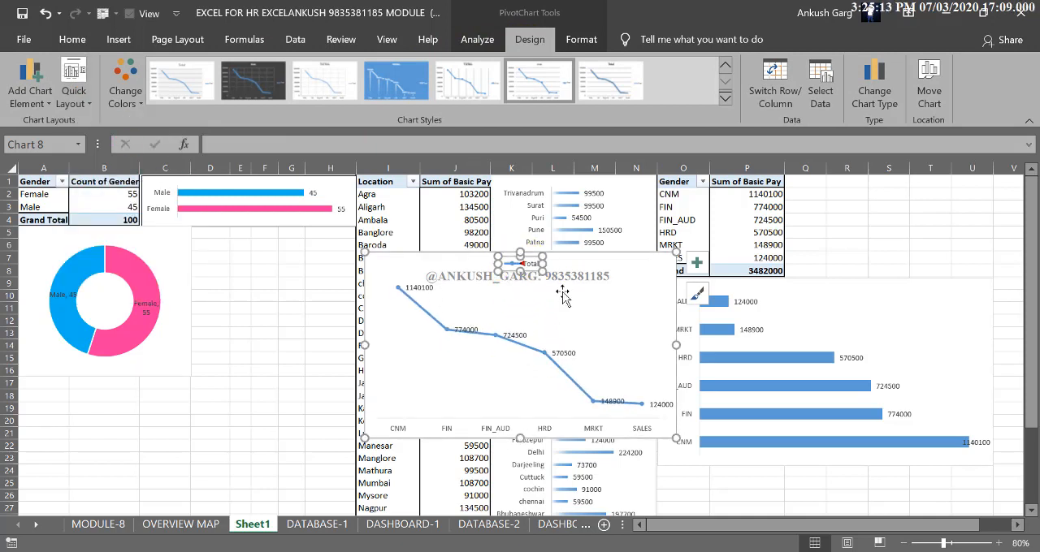
{"action": "key", "text": "Delete"}
Shrink the department line chart and place it directly below the department bar chart, spanning columns O to R
{"action": "left_click_drag", "start_coordinate": [365, 341], "coordinate": [463, 345]}
{"action": "mouse_move", "coordinate": [570, 253]}
{"action": "left_mouse_down"}
{"action": "mouse_move", "coordinate": [567, 355]}
{"action": "mouse_move", "coordinate": [608, 353]}
{"action": "mouse_move", "coordinate": [915, 199]}
{"action": "mouse_move", "coordinate": [929, 172]}
{"action": "mouse_move", "coordinate": [872, 448]}
{"action": "mouse_move", "coordinate": [822, 437]}
{"action": "mouse_move", "coordinate": [767, 468]}
{"action": "left_mouse_up"}
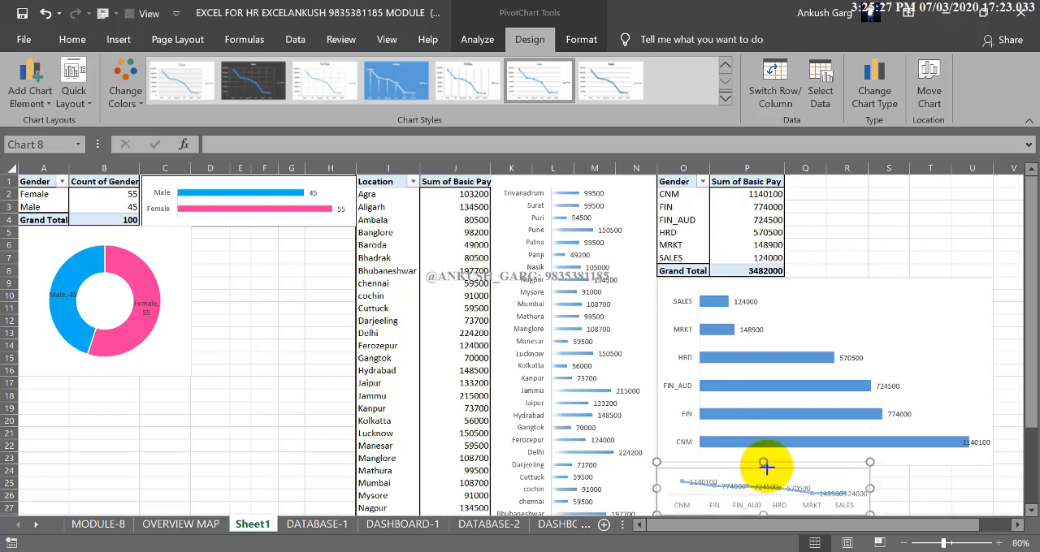
Shorten the department bar chart to end at row 19, and extend the line chart up to row 20 and across to column U
{"action": "left_click", "coordinate": [859, 442]}
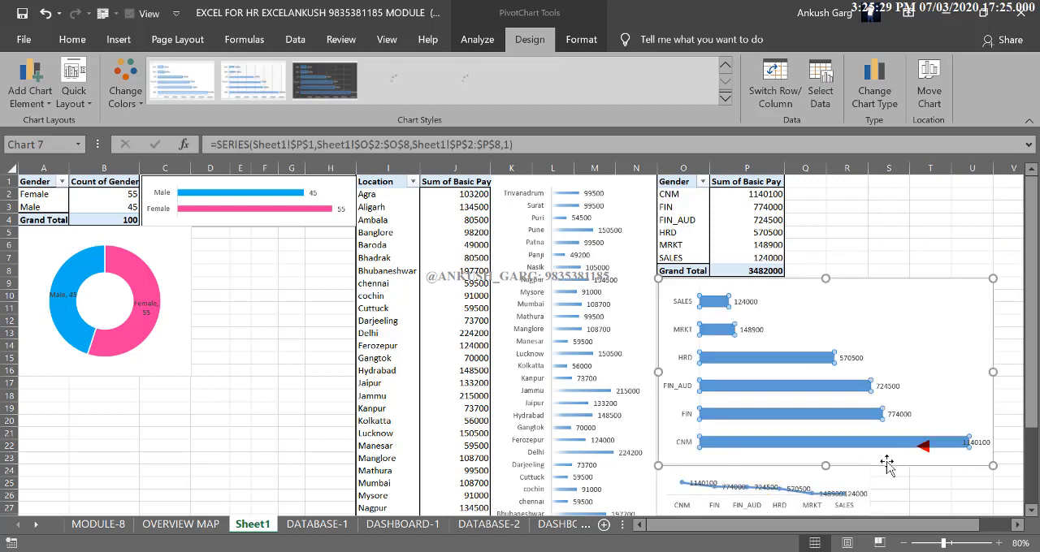
{"action": "left_click_drag", "start_coordinate": [825, 466], "coordinate": [827, 413]}
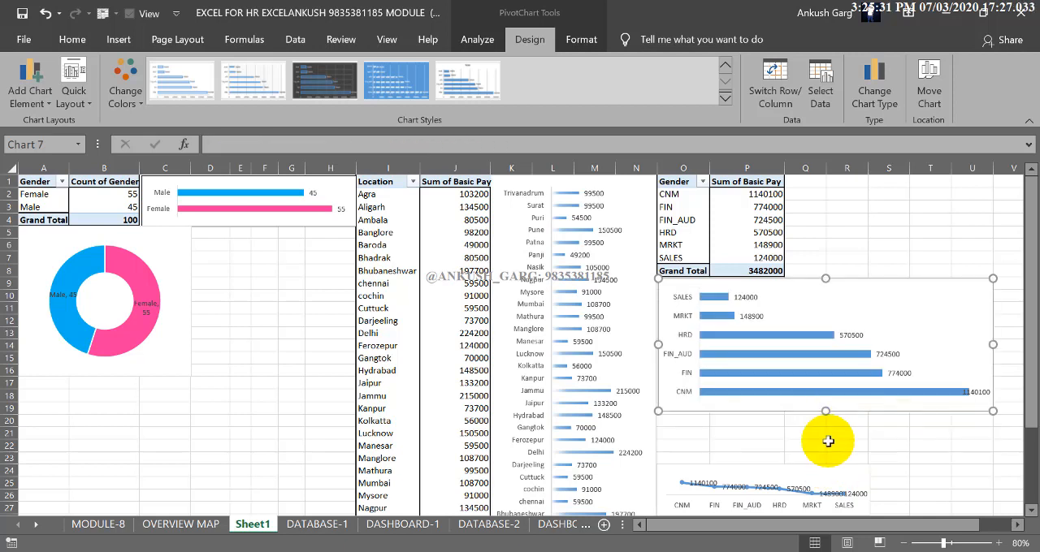
{"action": "left_click", "coordinate": [802, 471]}
{"action": "left_click_drag", "start_coordinate": [765, 464], "coordinate": [776, 415]}
{"action": "left_click_drag", "start_coordinate": [870, 467], "coordinate": [992, 464]}
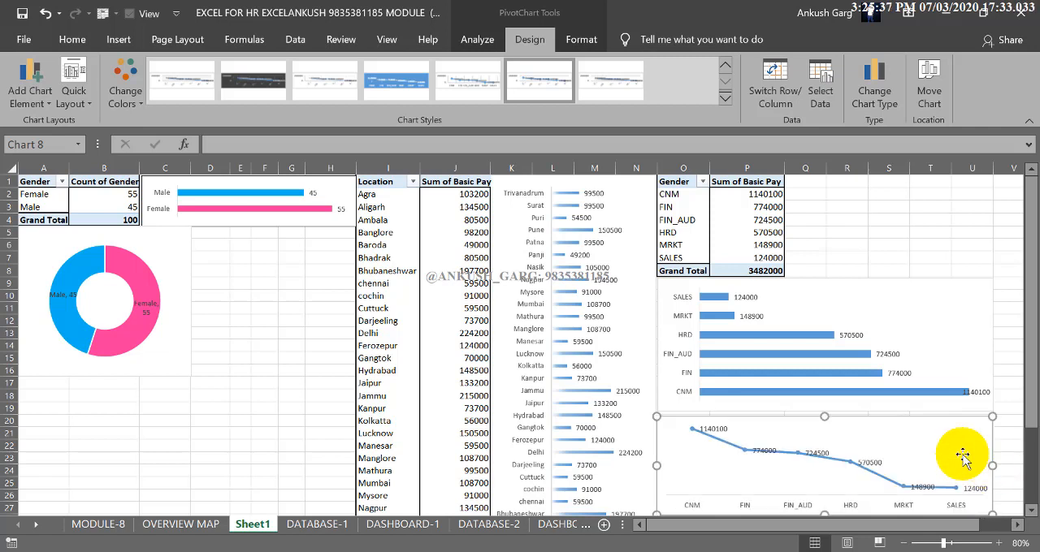
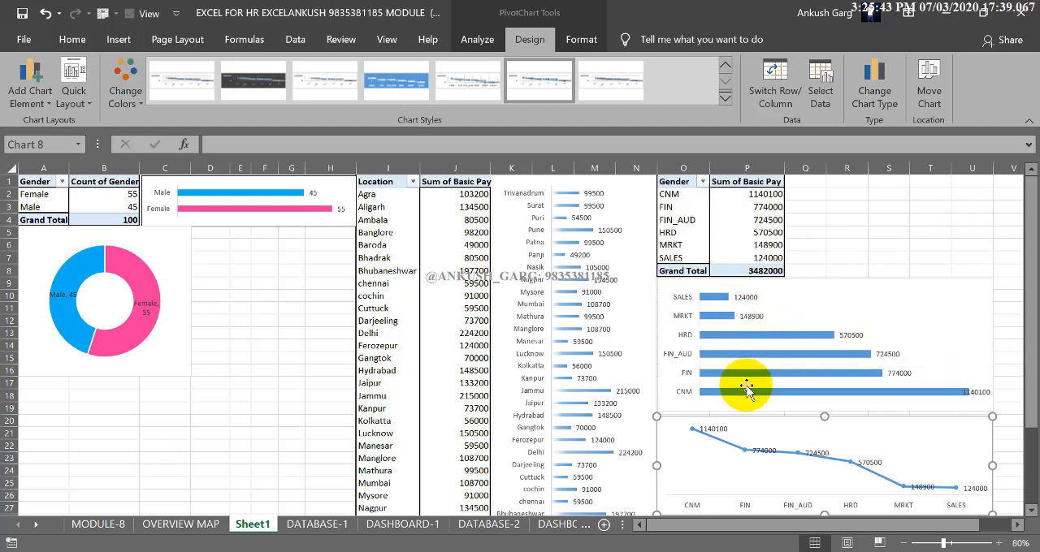
Fill the SALES bar dark red and the MRKT bar orange in the department bar chart
{"action": "mouse_move", "coordinate": [759, 391]}
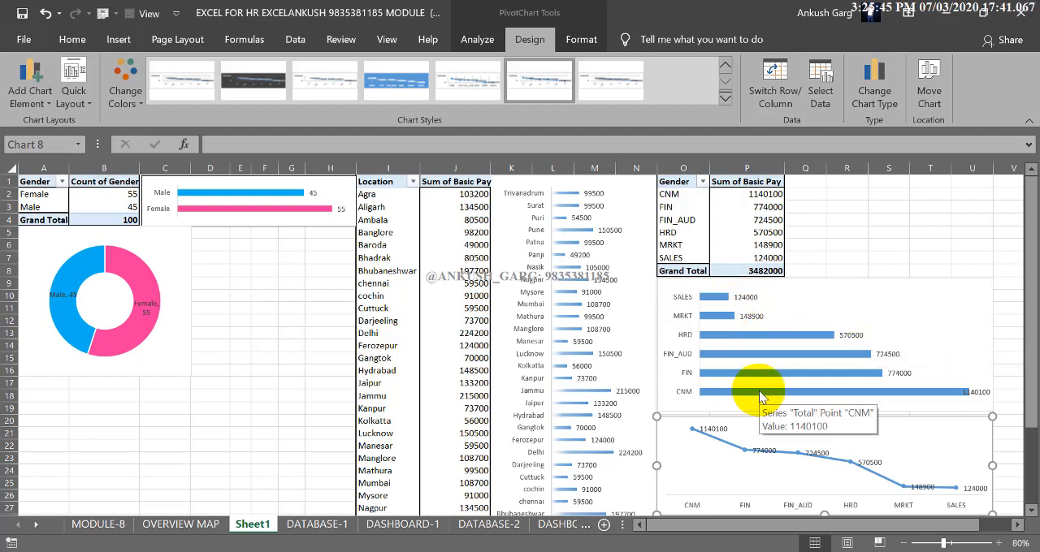
{"action": "left_click", "coordinate": [713, 299]}
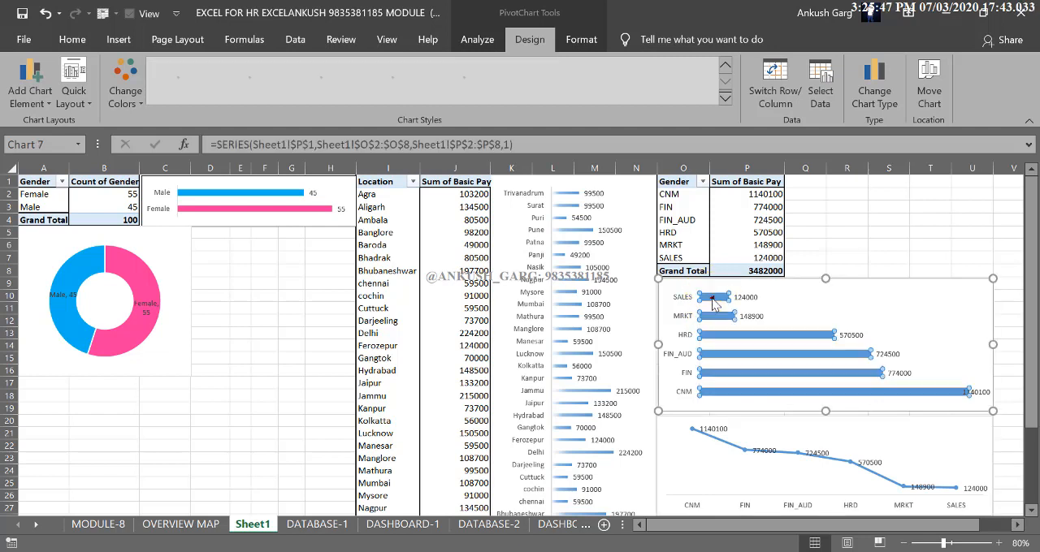
{"action": "left_click", "coordinate": [712, 302]}
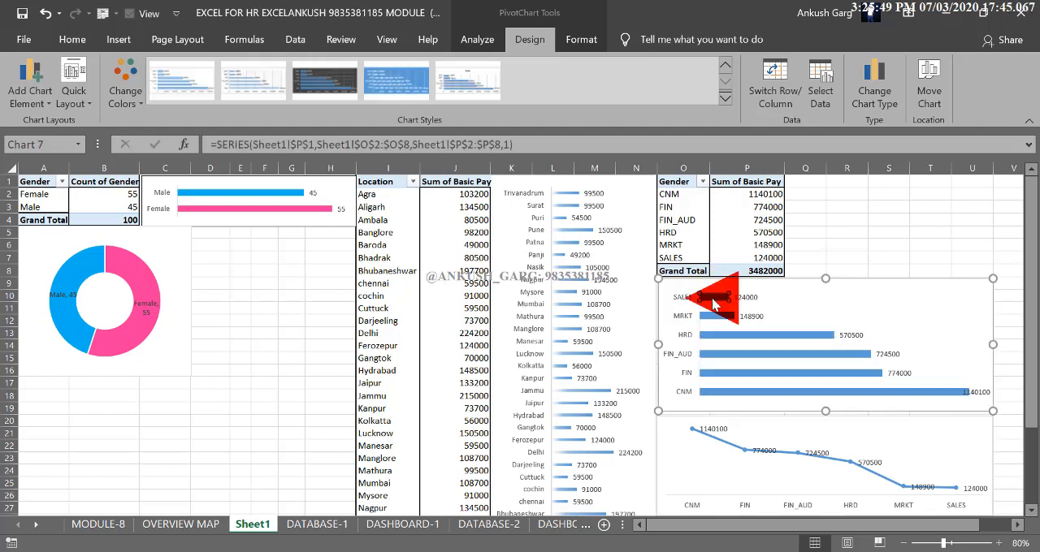
{"action": "left_click", "coordinate": [586, 40]}
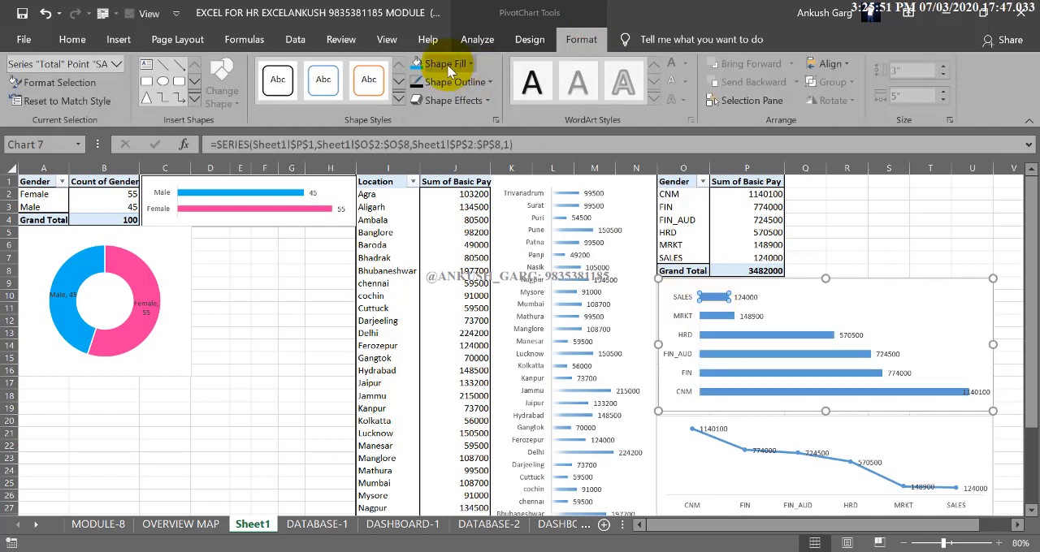
{"action": "left_click", "coordinate": [469, 63]}
{"action": "left_click", "coordinate": [417, 212]}
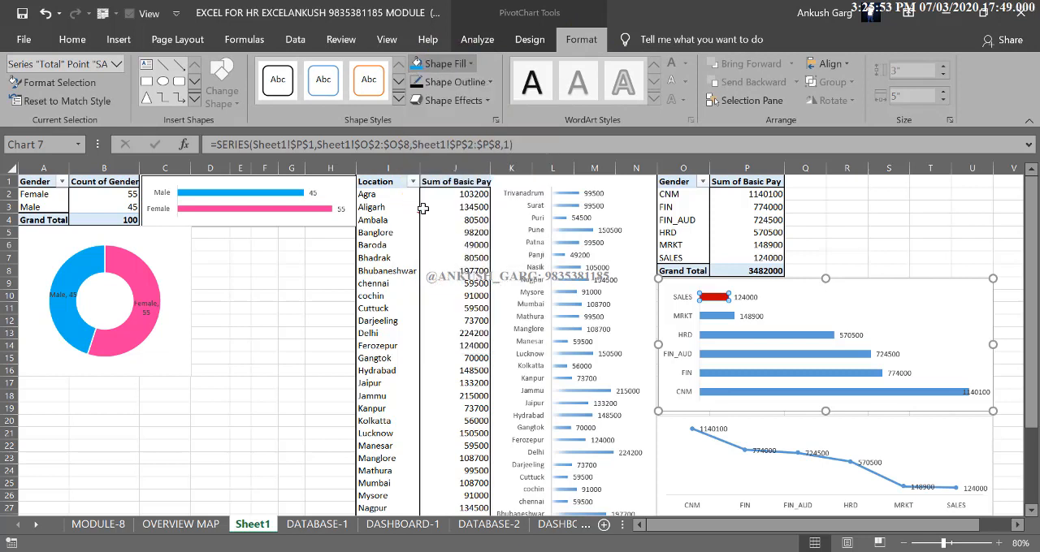
{"action": "left_click", "coordinate": [736, 320]}
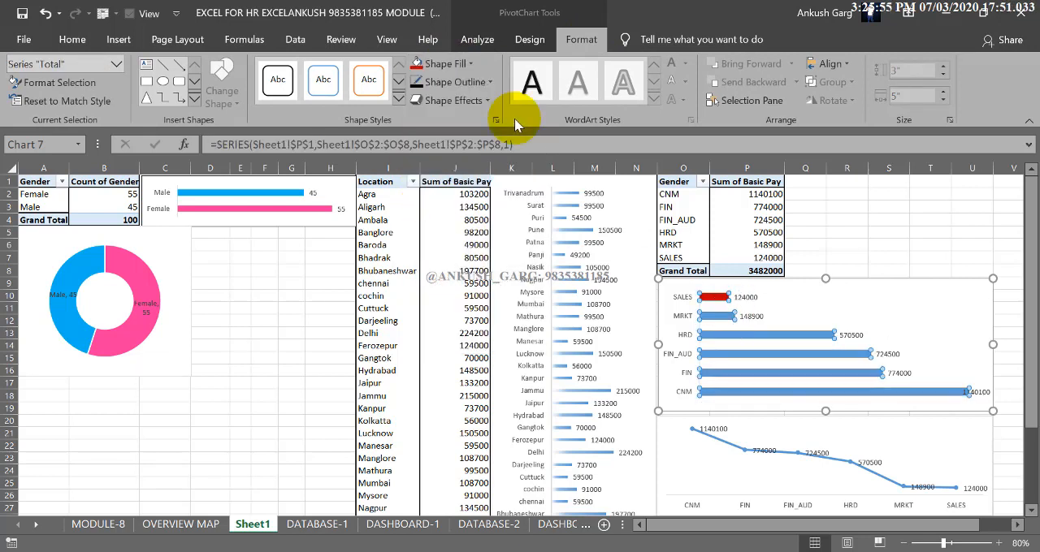
{"action": "left_click", "coordinate": [733, 320]}
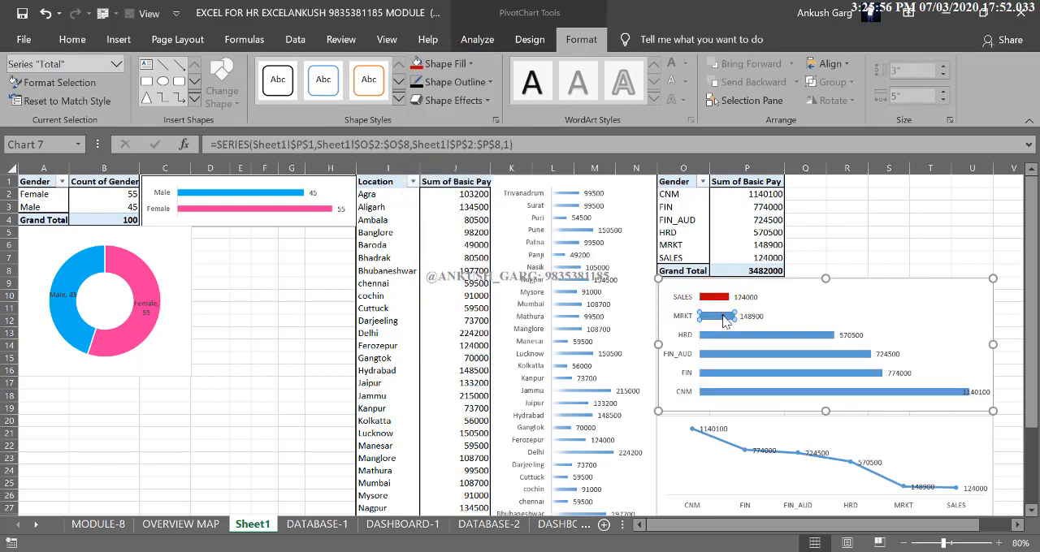
{"action": "left_click", "coordinate": [469, 63]}
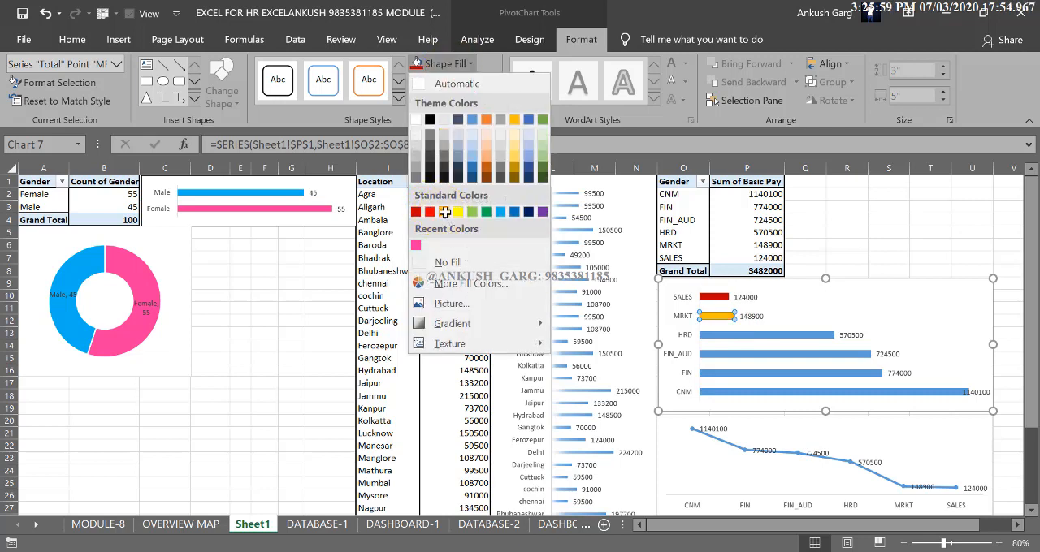
{"action": "left_click", "coordinate": [444, 212]}
Fill the HRD bar light green and the FIN_AUD bar green in the department bar chart
{"action": "left_click", "coordinate": [439, 63]}
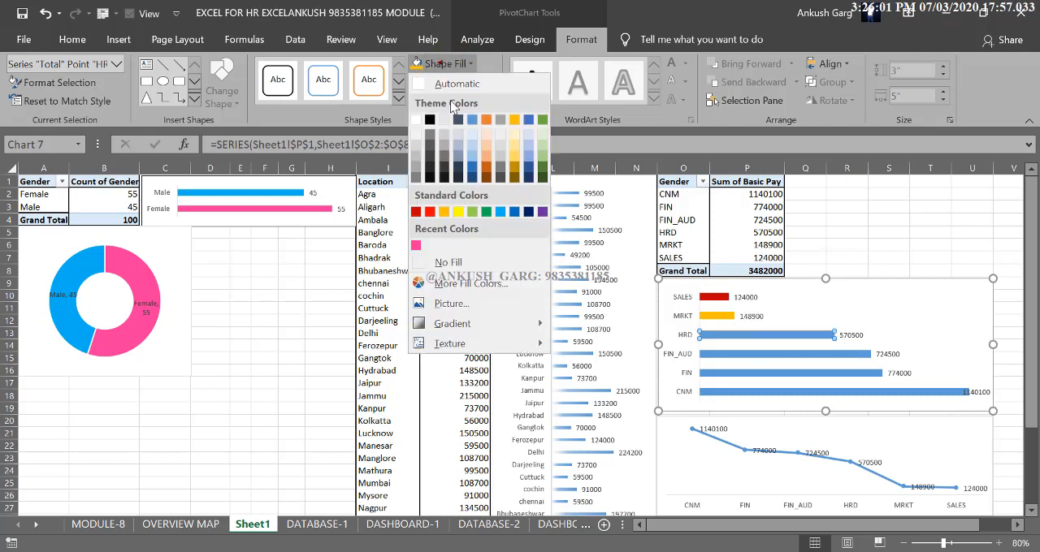
{"action": "left_click", "coordinate": [473, 212]}
{"action": "left_click", "coordinate": [753, 356]}
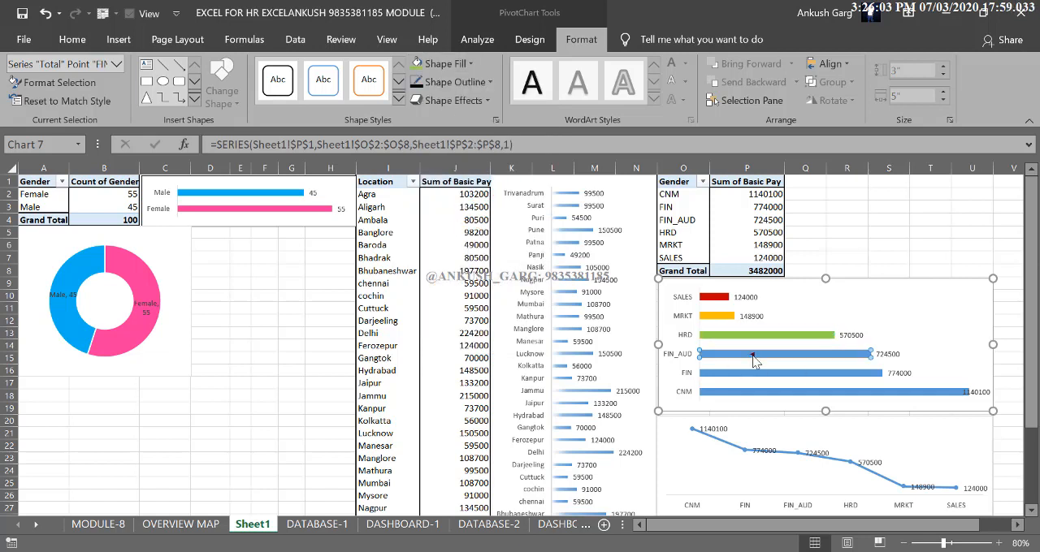
{"action": "left_click", "coordinate": [439, 63]}
{"action": "left_click", "coordinate": [488, 212]}
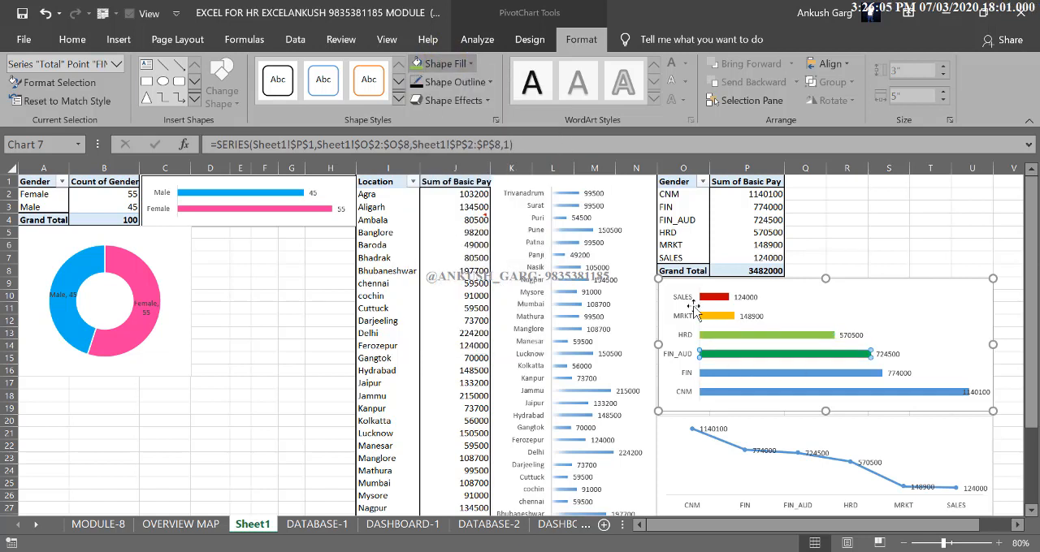
Fill the FIN bar light blue and the CNM bar purple in the department bar chart
{"action": "left_click", "coordinate": [745, 373]}
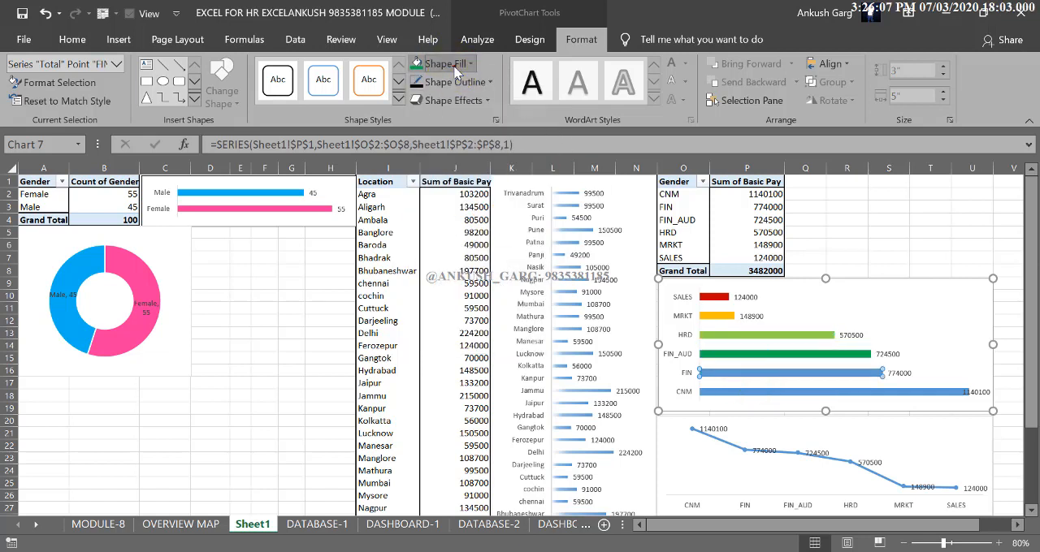
{"action": "left_click", "coordinate": [439, 64]}
{"action": "left_click", "coordinate": [499, 212]}
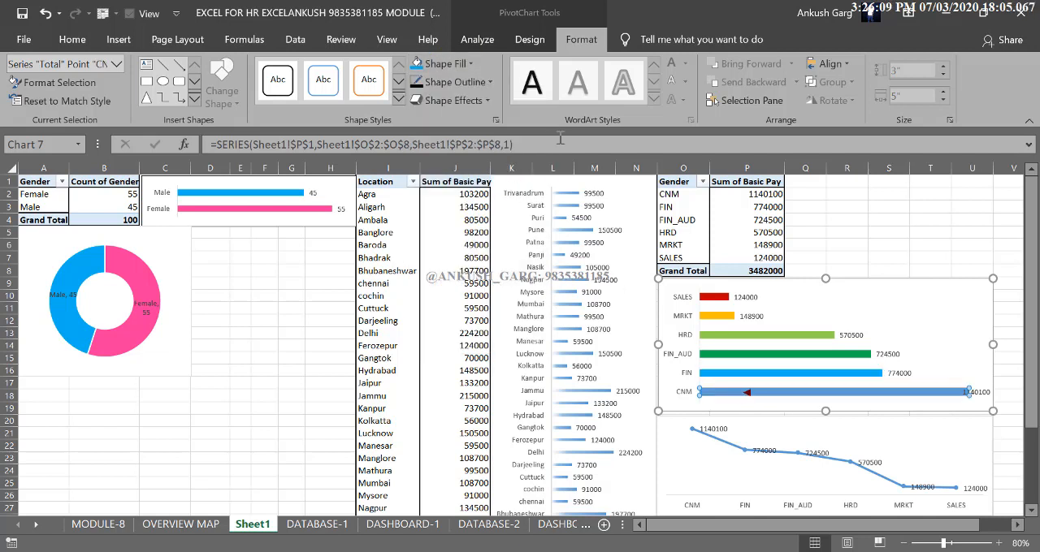
{"action": "left_click", "coordinate": [439, 63]}
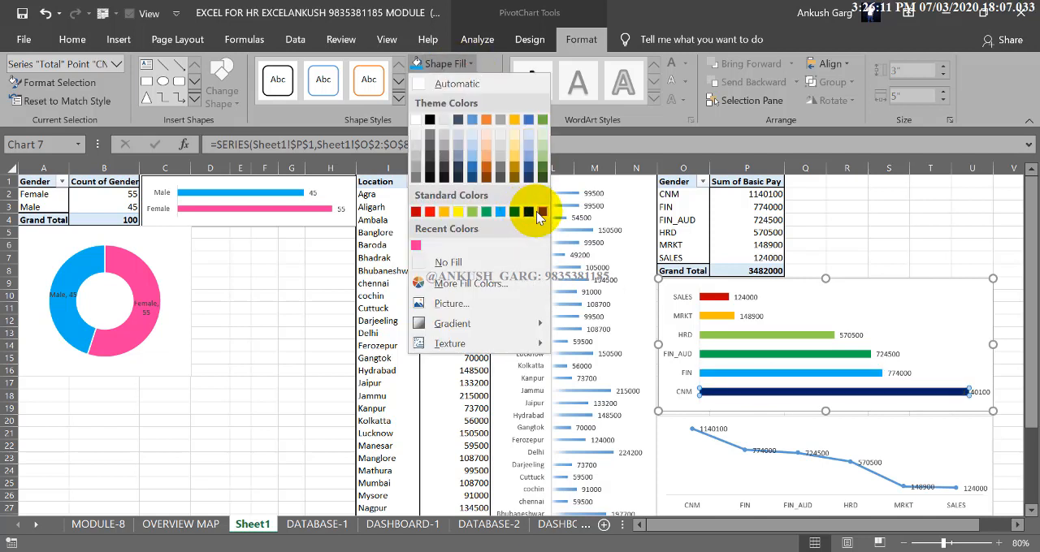
{"action": "left_click", "coordinate": [541, 212]}
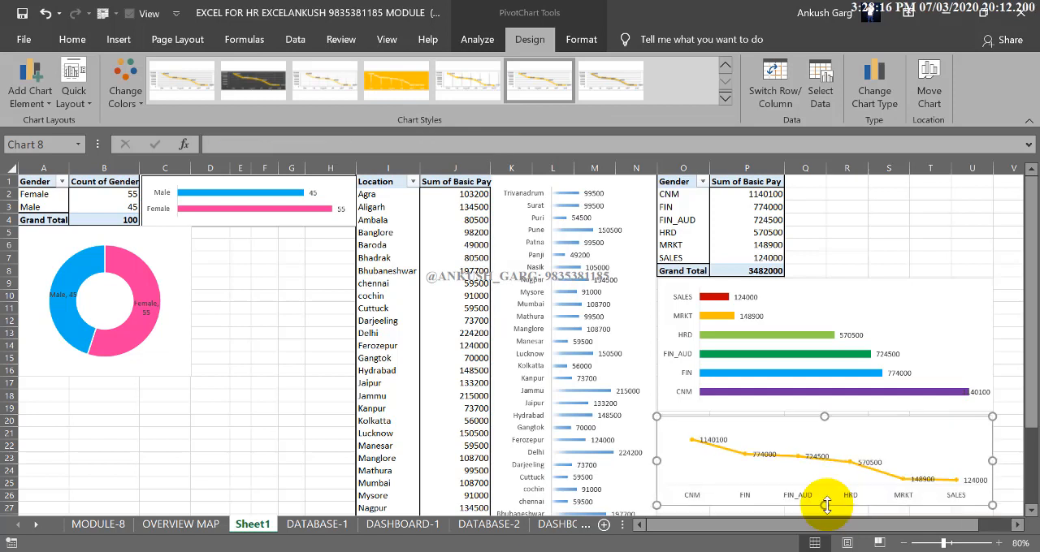
Show the field list for the department PivotTable and look through its available fields
{"action": "left_click", "coordinate": [242, 369]}
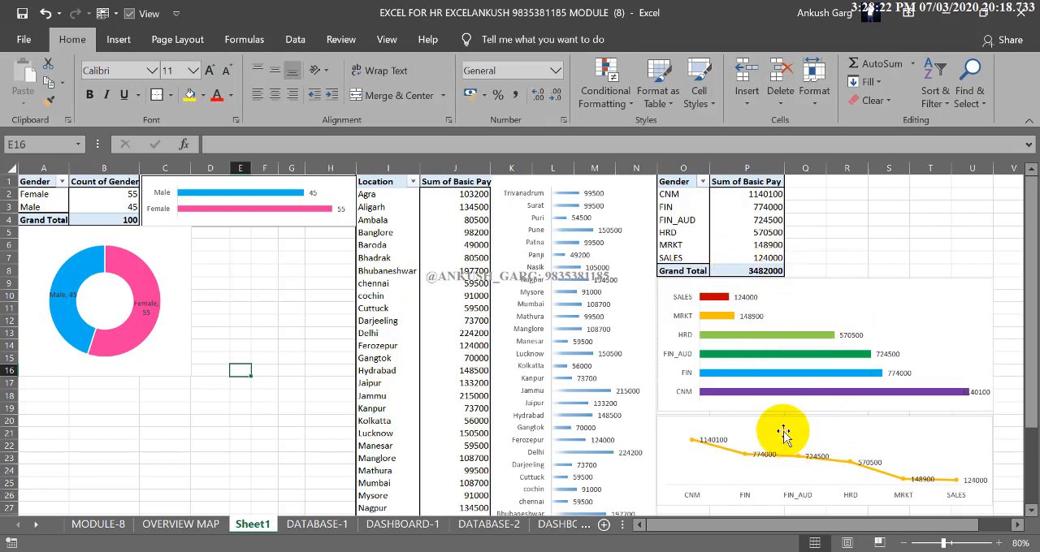
{"action": "left_click", "coordinate": [239, 334]}
{"action": "left_click", "coordinate": [668, 207]}
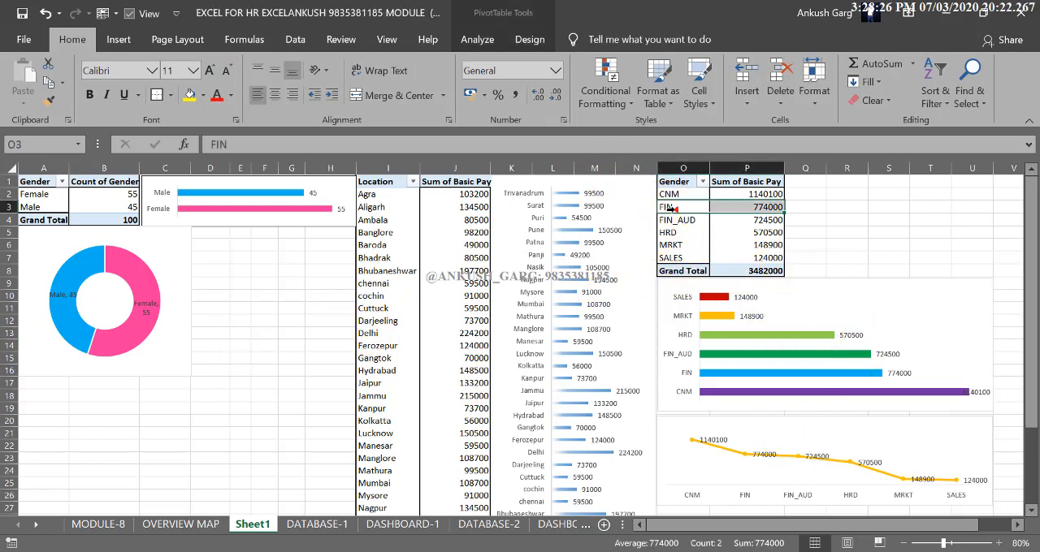
{"action": "left_click", "coordinate": [478, 39]}
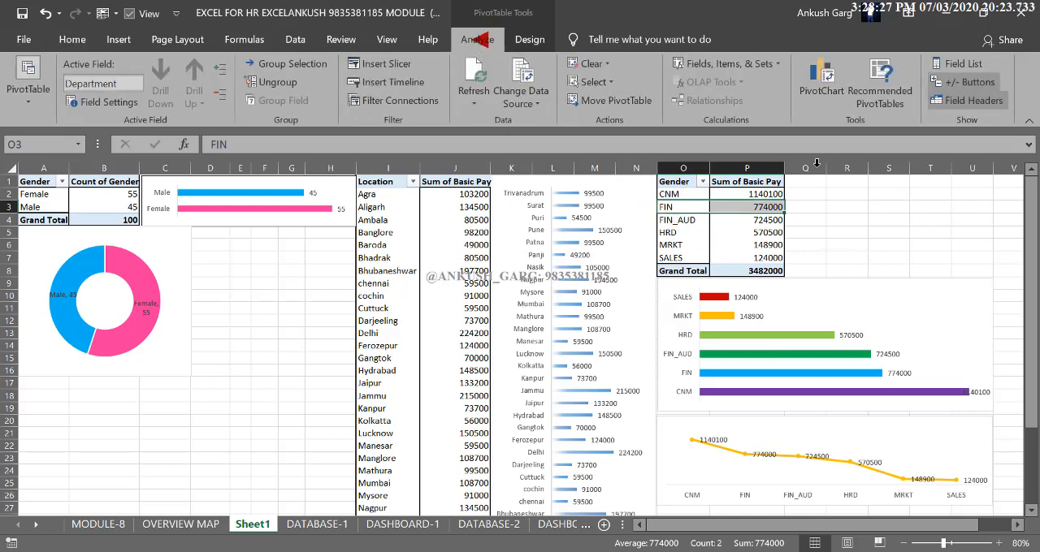
{"action": "left_click", "coordinate": [952, 63]}
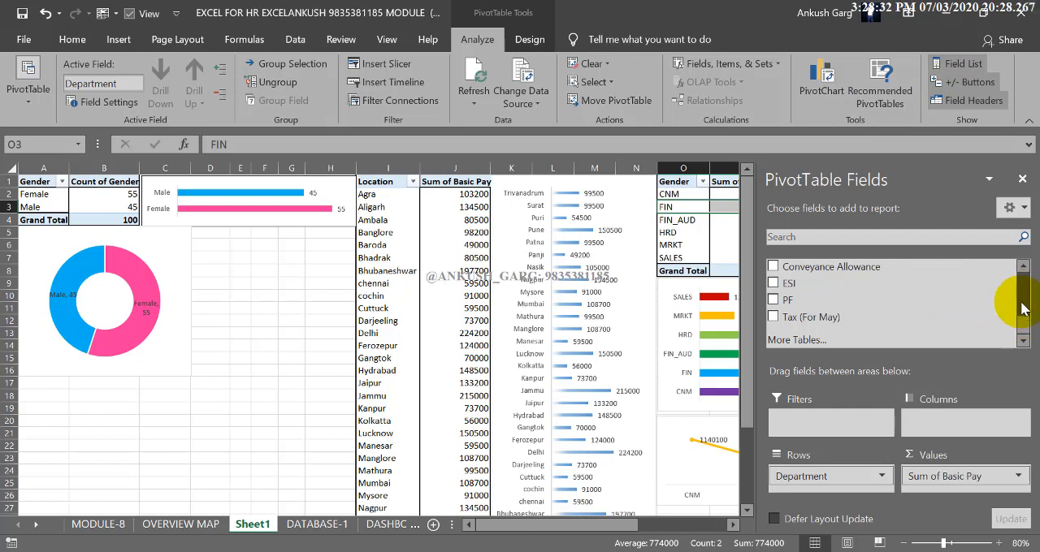
{"action": "left_click_drag", "start_coordinate": [1024, 267], "coordinate": [1027, 271]}
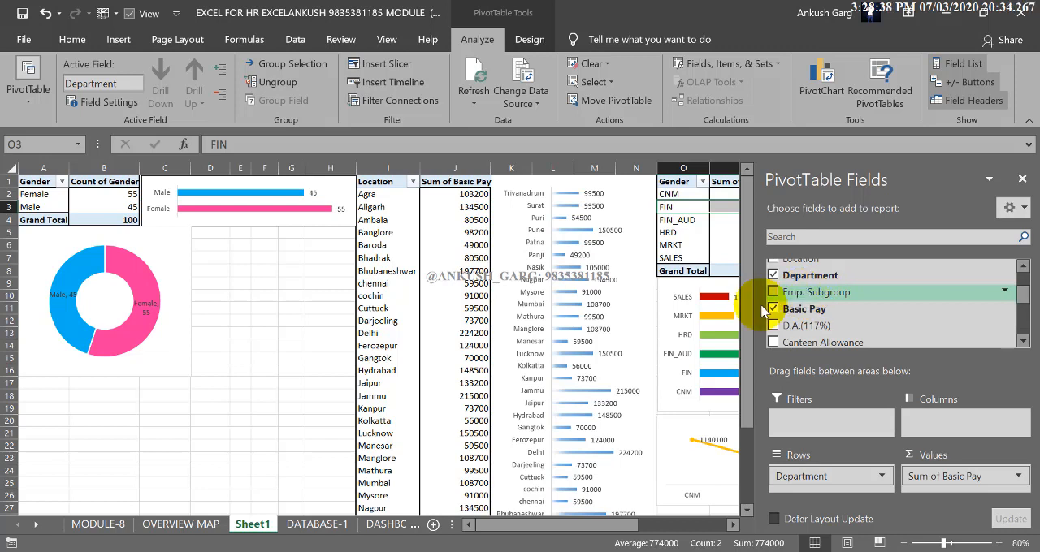
Copy the whole department PivotTable from O1:P8 to cell A17, below the gender doughnut chart
{"action": "left_click_drag", "start_coordinate": [671, 181], "coordinate": [727, 272]}
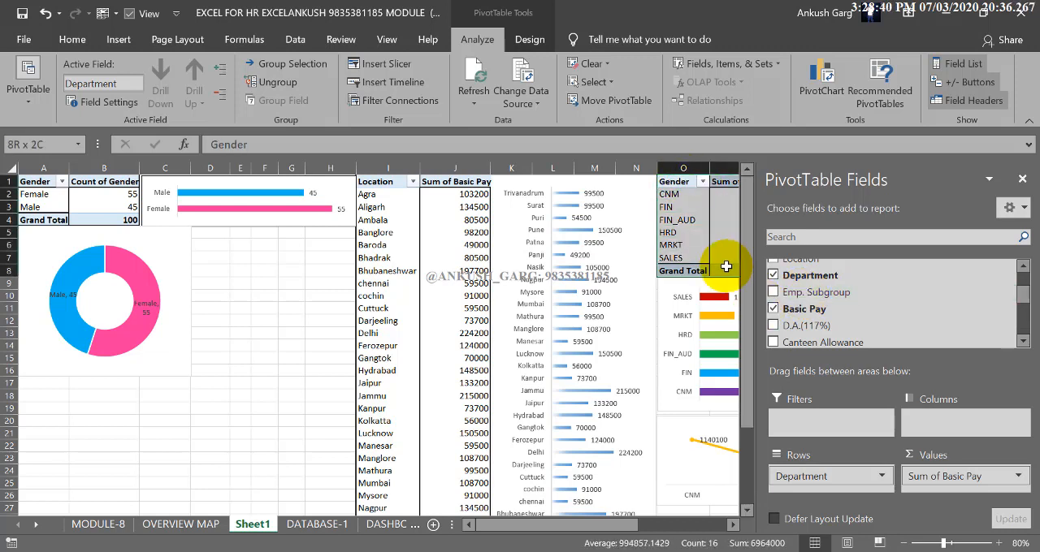
{"action": "left_click_drag", "start_coordinate": [660, 218], "coordinate": [659, 218]}
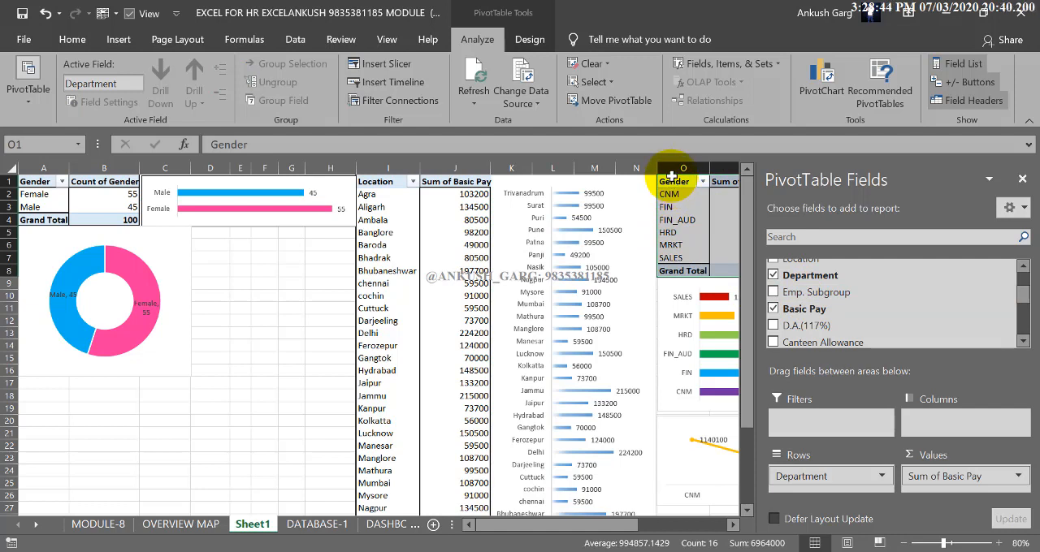
{"action": "left_click_drag", "start_coordinate": [674, 183], "coordinate": [45, 397]}
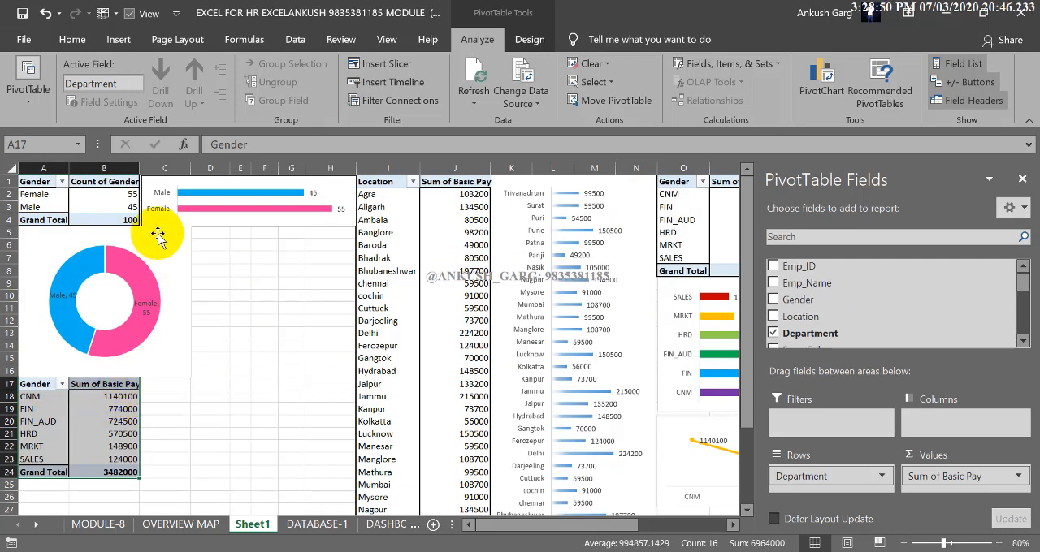
Widen column B slightly to fit its headers and align the gender bar chart with the column's edge
{"action": "left_click_drag", "start_coordinate": [140, 168], "coordinate": [145, 168]}
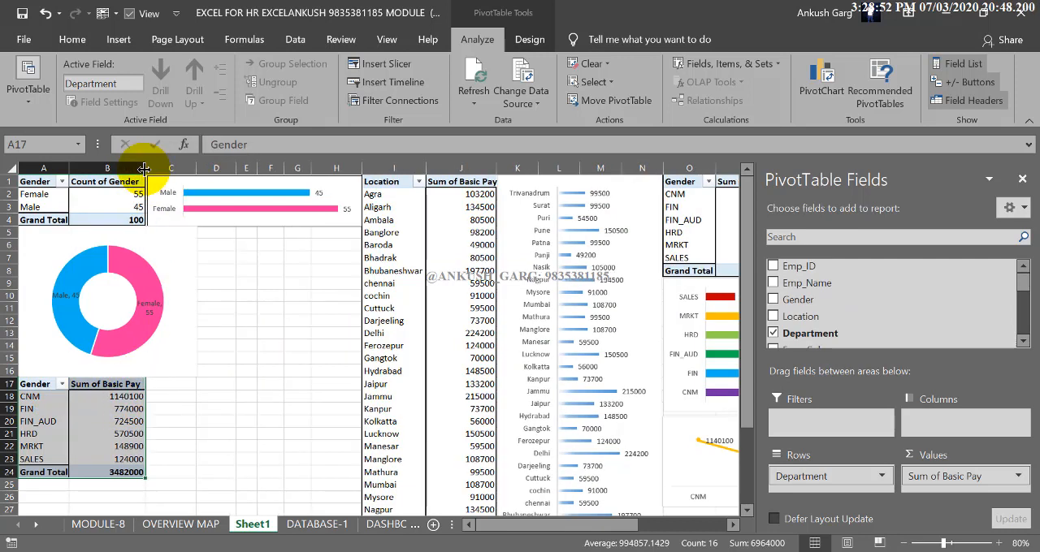
{"action": "left_click", "coordinate": [316, 224]}
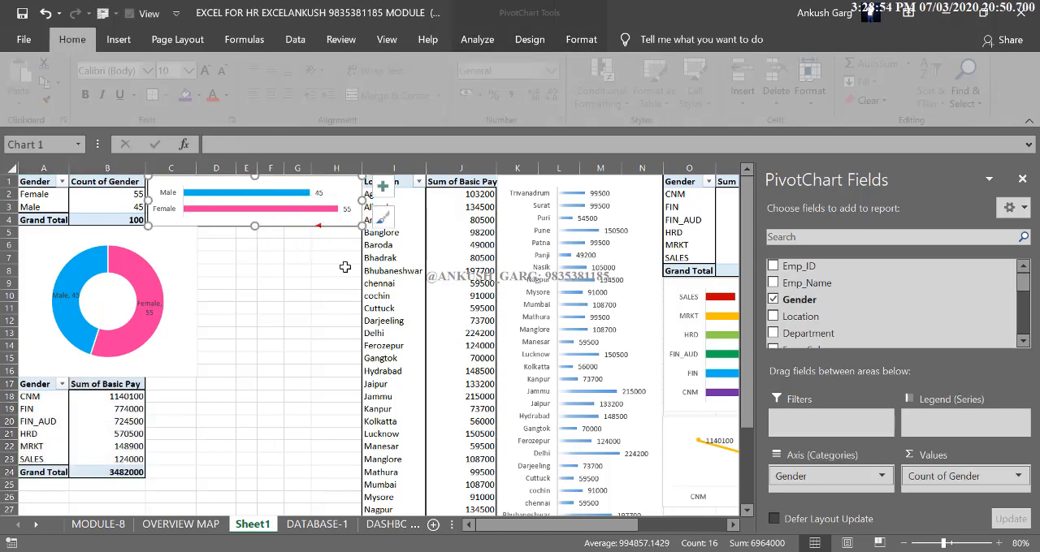
Replace the Department row field with Emp. Subgroup in the copied PivotTable at A17
{"action": "left_click", "coordinate": [112, 408]}
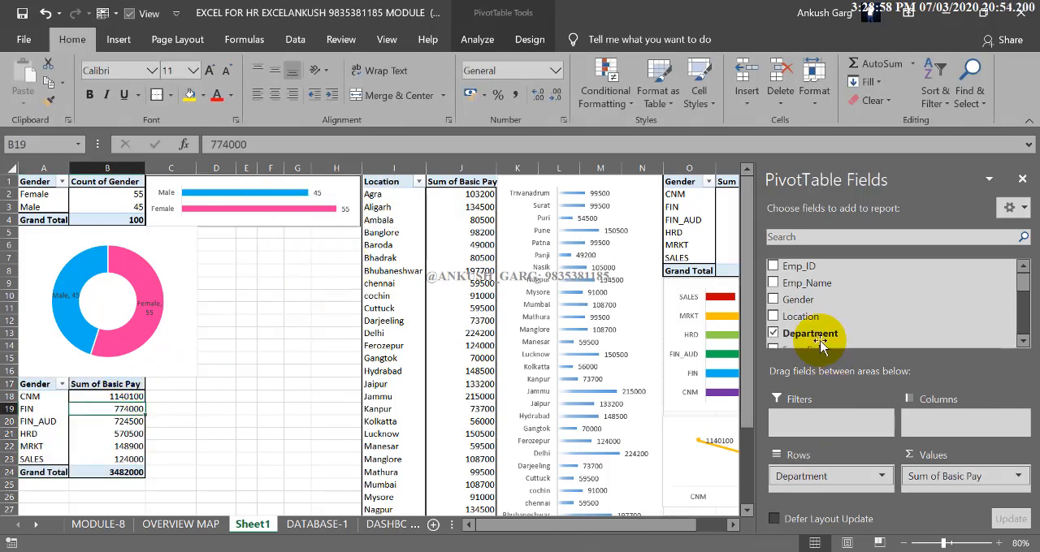
{"action": "left_click", "coordinate": [772, 333]}
{"action": "scroll", "coordinate": [800, 327], "scroll_direction": "down", "scroll_amount": 1}
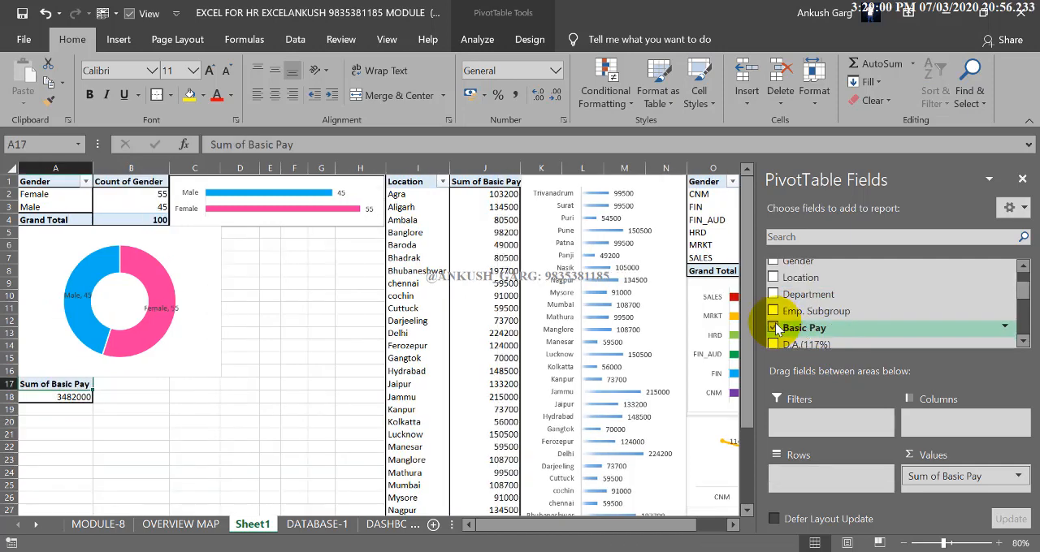
{"action": "left_click", "coordinate": [772, 311]}
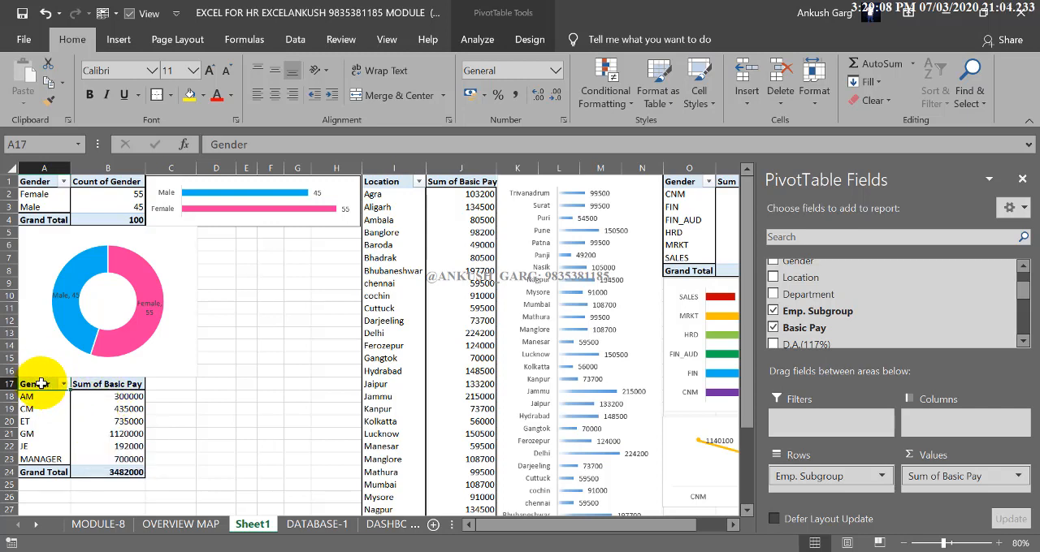
Rename the row header in A17 to Emp_Group and the one in O1 to Department
{"action": "type", "text": "eT"}
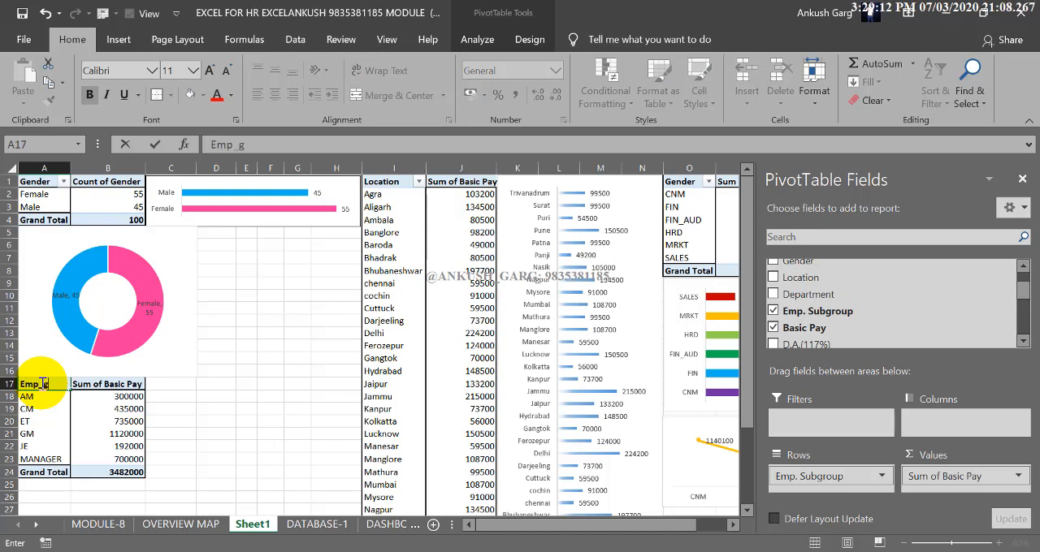
{"action": "left_click", "coordinate": [83, 402]}
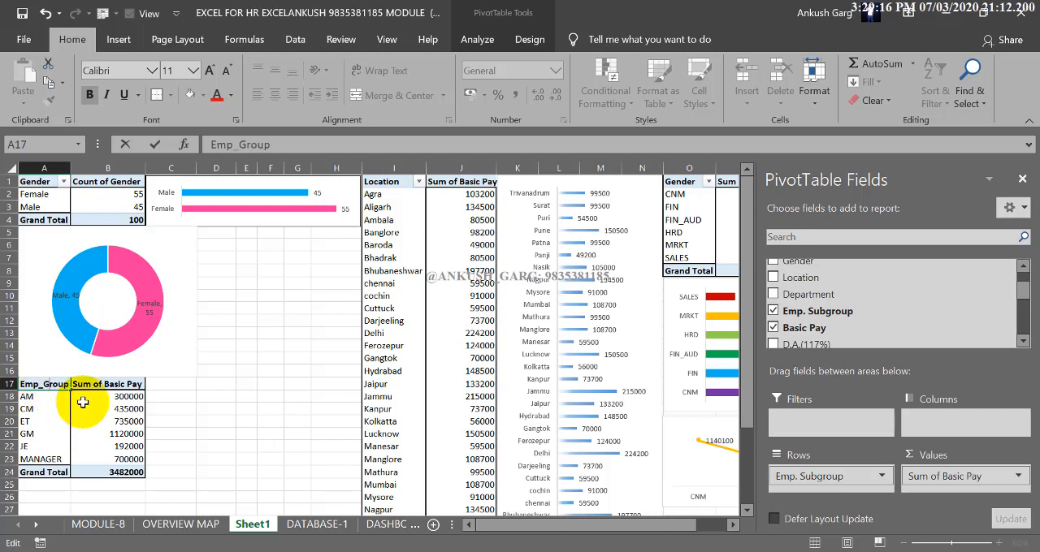
{"action": "left_click", "coordinate": [683, 181]}
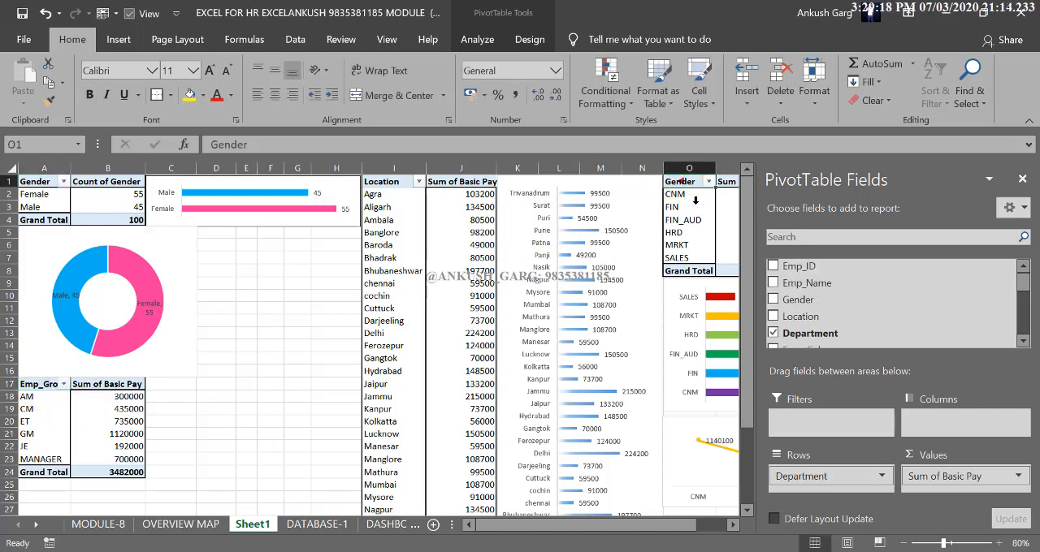
{"action": "type", "text": "Departme"}
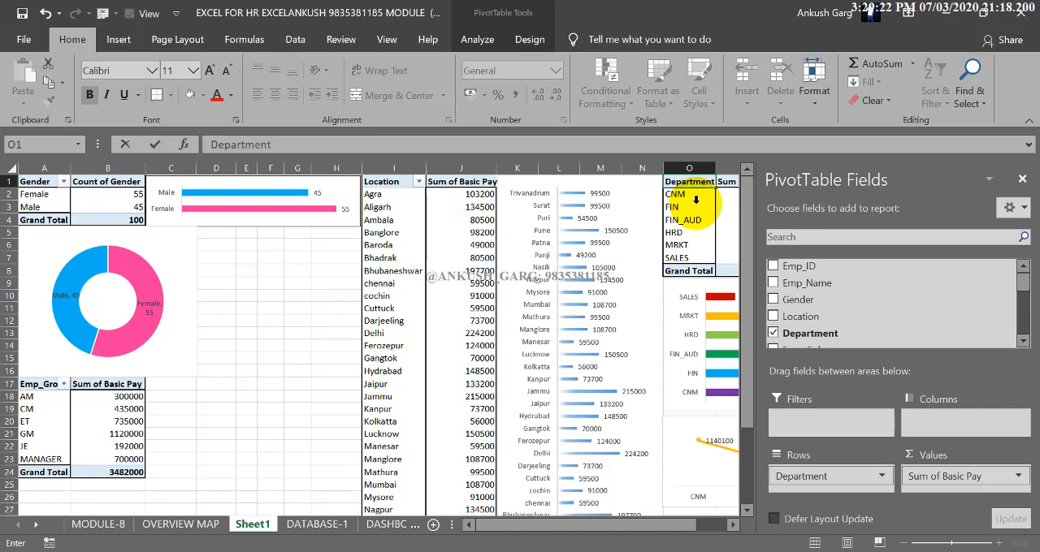
Insert a pie PivotChart of basic pay by employee subgroup from the Emp_Group PivotTable at A17
{"action": "left_click", "coordinate": [109, 395]}
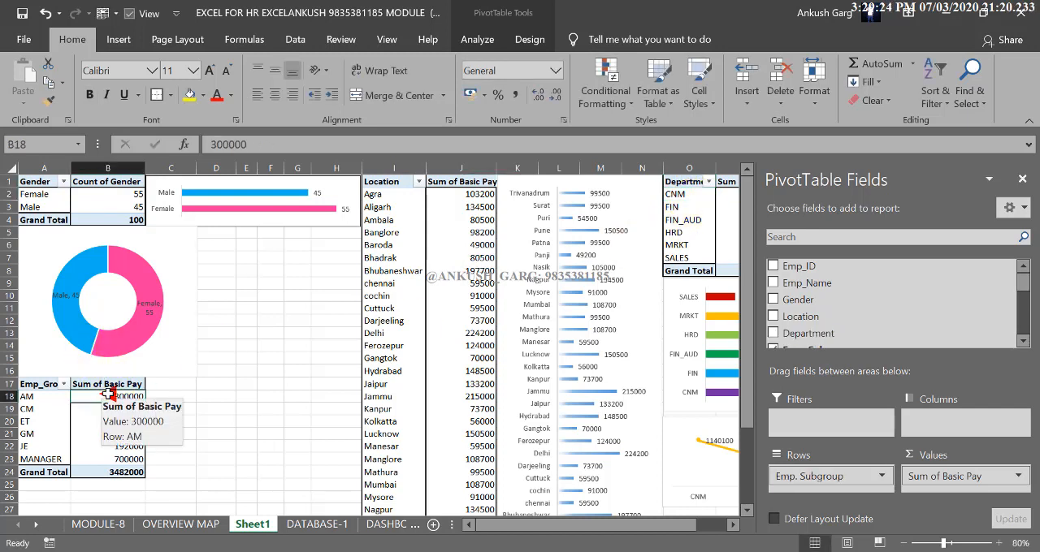
{"action": "left_click", "coordinate": [477, 39]}
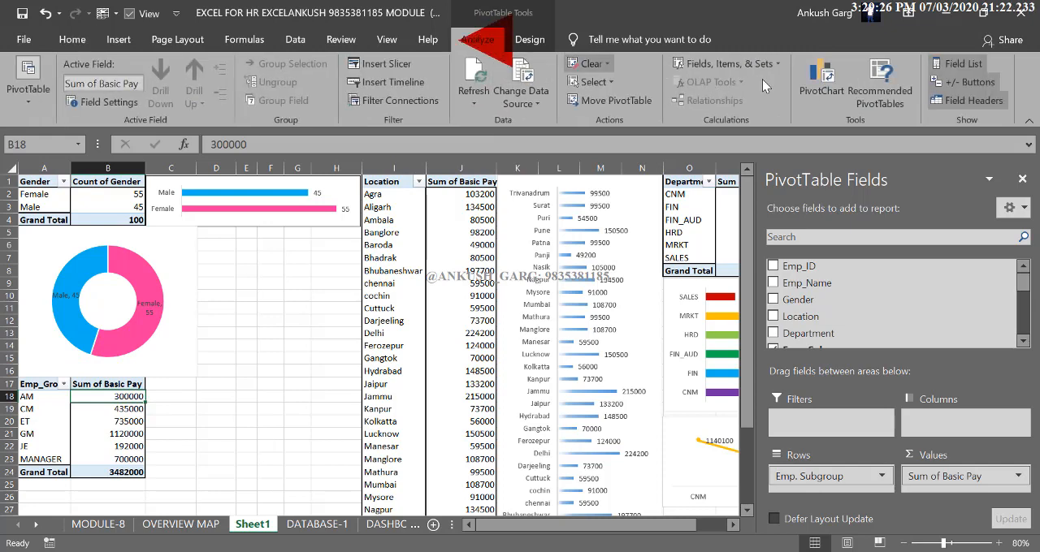
{"action": "left_click", "coordinate": [823, 79]}
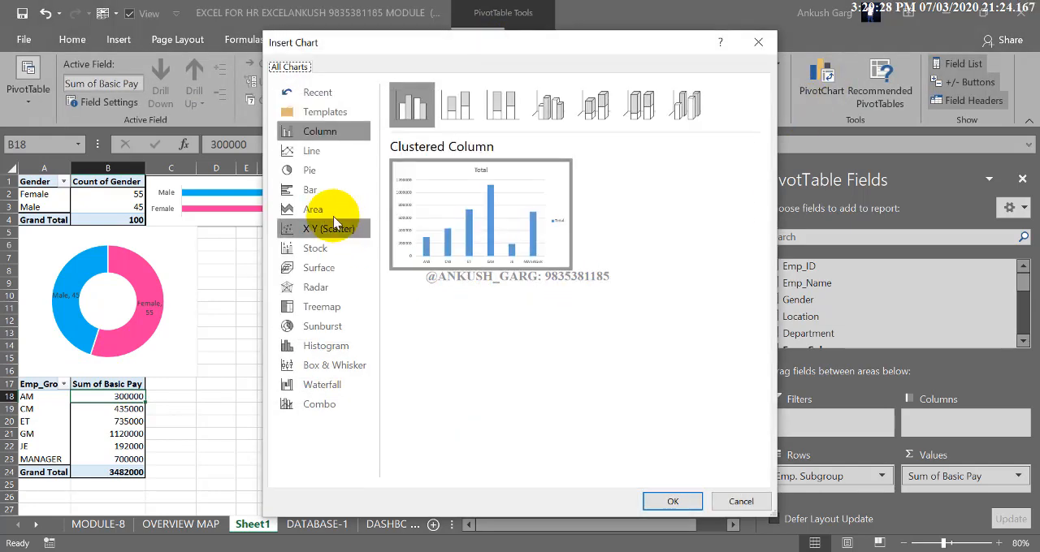
{"action": "left_click", "coordinate": [333, 229]}
{"action": "left_click", "coordinate": [329, 169]}
{"action": "left_click", "coordinate": [321, 153]}
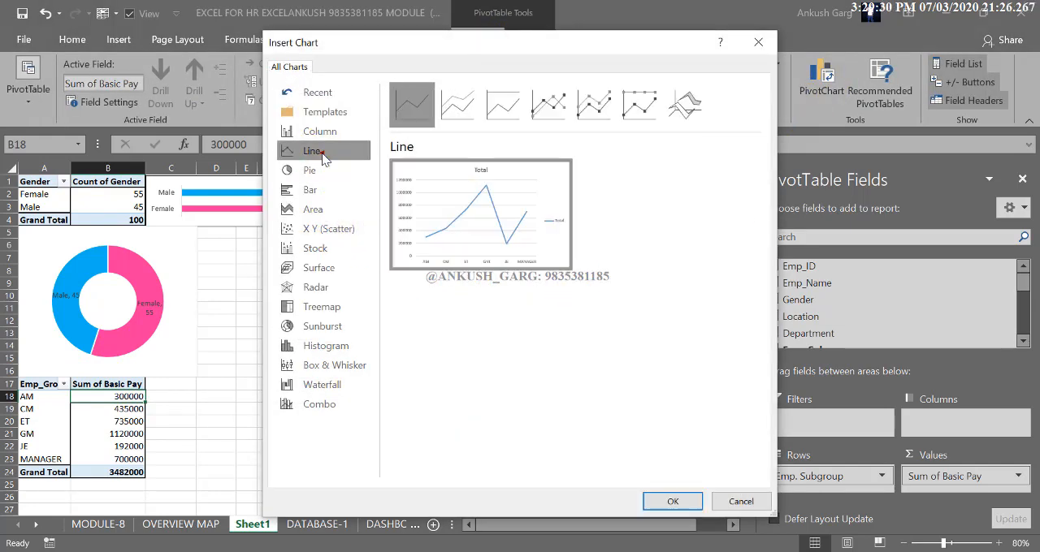
{"action": "left_click", "coordinate": [313, 172]}
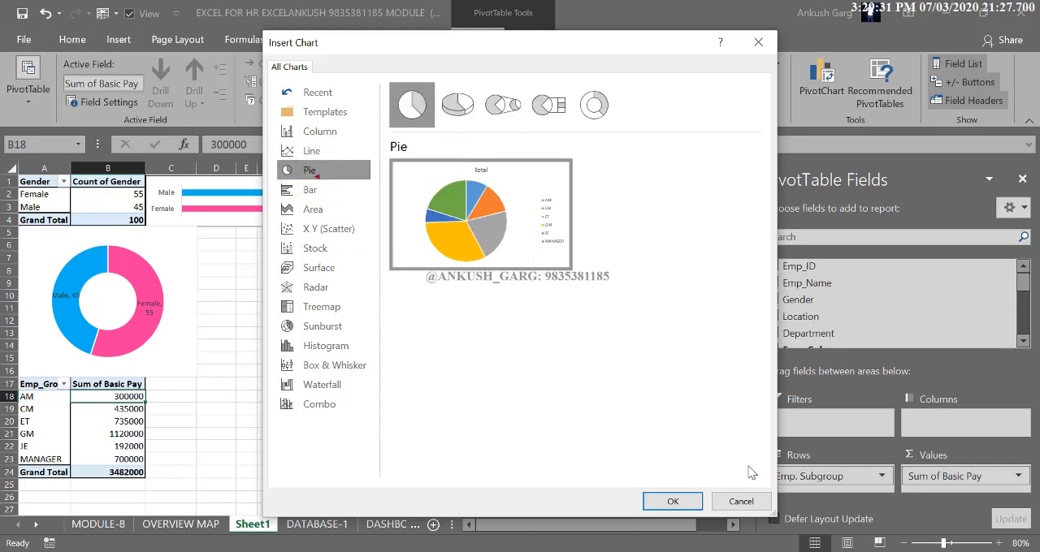
{"action": "left_click", "coordinate": [672, 501]}
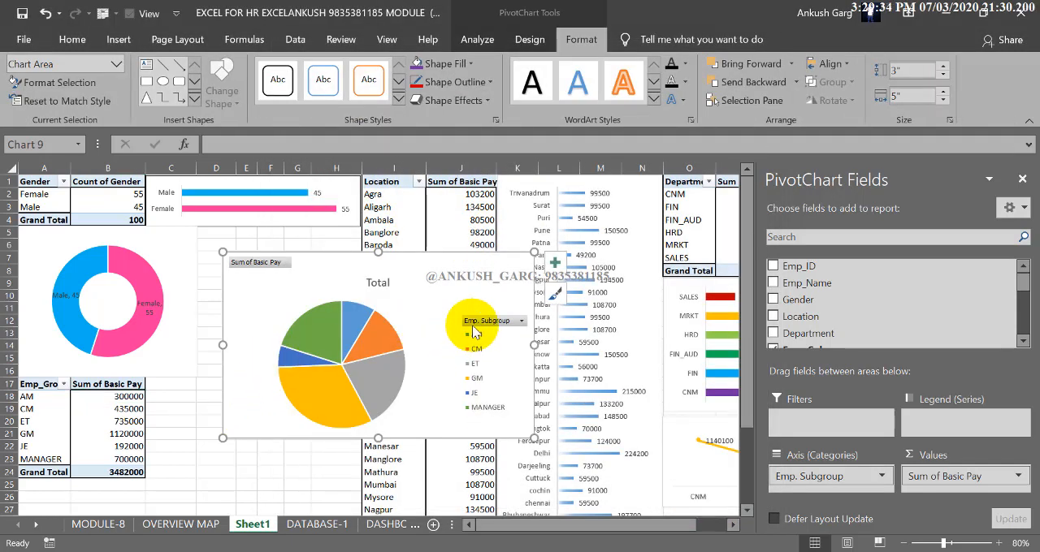
Hide all field buttons on the pie chart and apply the quick layout with category names and percentages on the slices
{"action": "right_click", "coordinate": [472, 325]}
{"action": "left_click", "coordinate": [424, 274]}
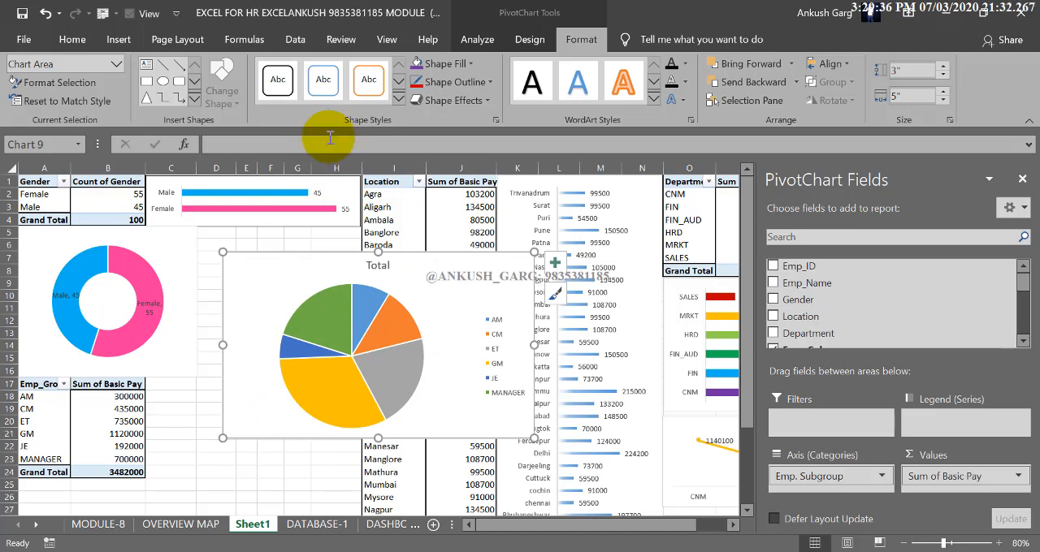
{"action": "left_click", "coordinate": [529, 39]}
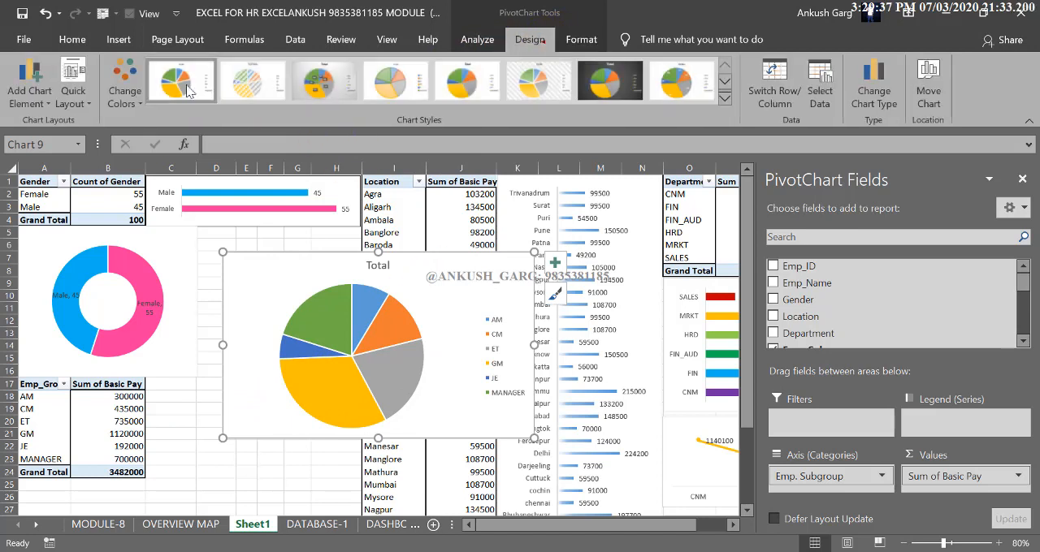
{"action": "left_click", "coordinate": [75, 89]}
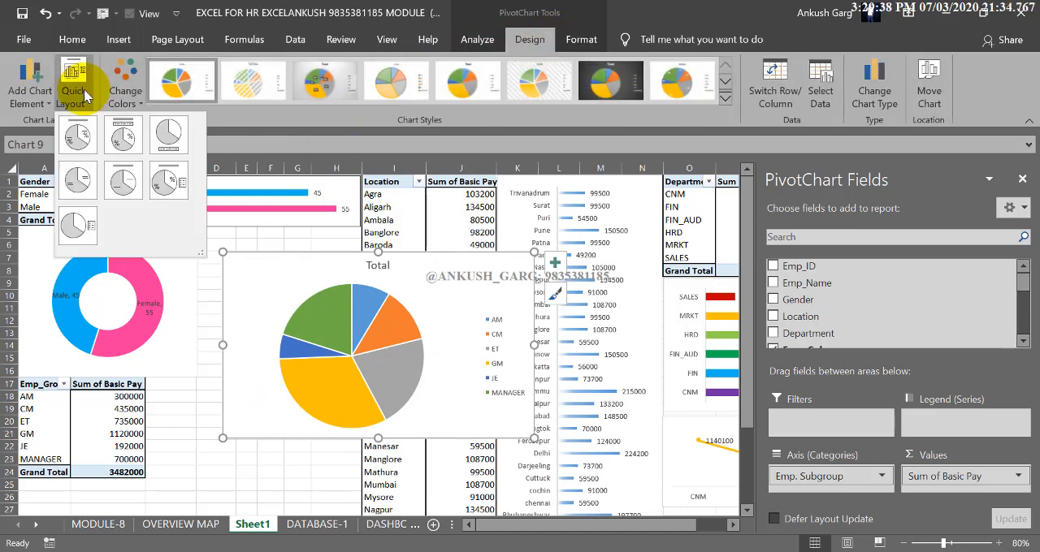
{"action": "left_click", "coordinate": [75, 147]}
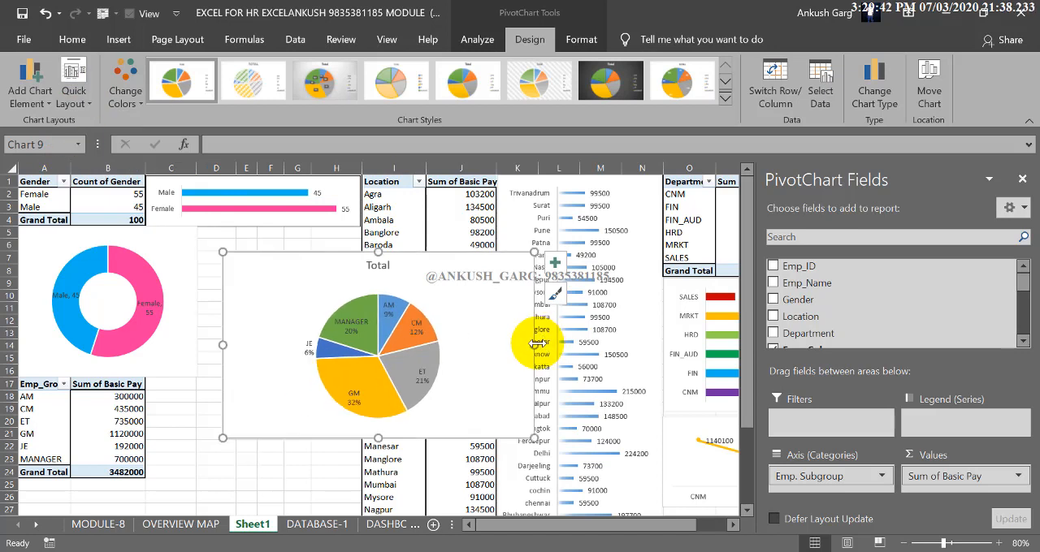
Resize the pie chart and place it across columns D to H, from about row 10 to row 24
{"action": "left_click_drag", "start_coordinate": [536, 343], "coordinate": [418, 344]}
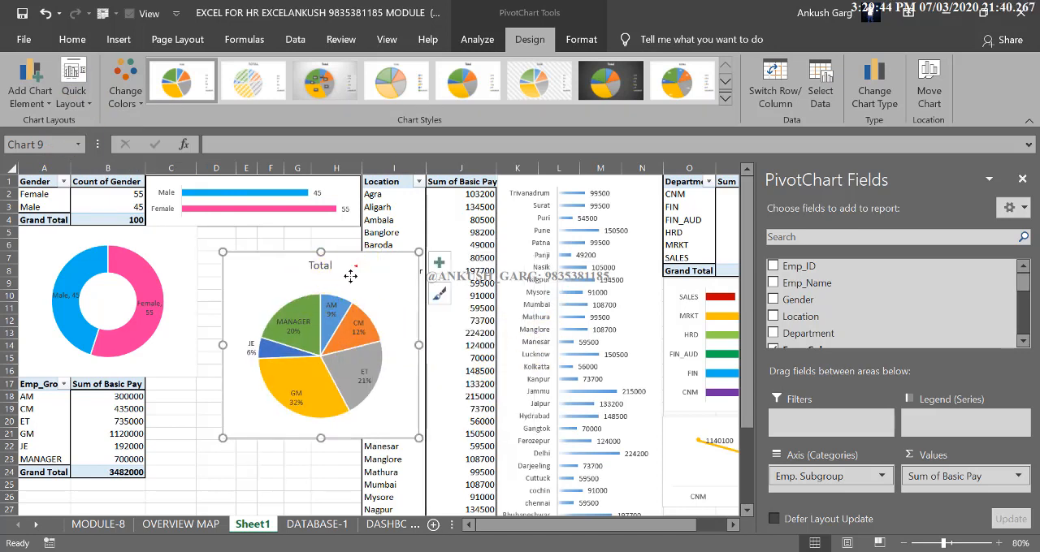
{"action": "left_click_drag", "start_coordinate": [350, 276], "coordinate": [279, 331]}
{"action": "left_click_drag", "start_coordinate": [148, 318], "coordinate": [148, 377]}
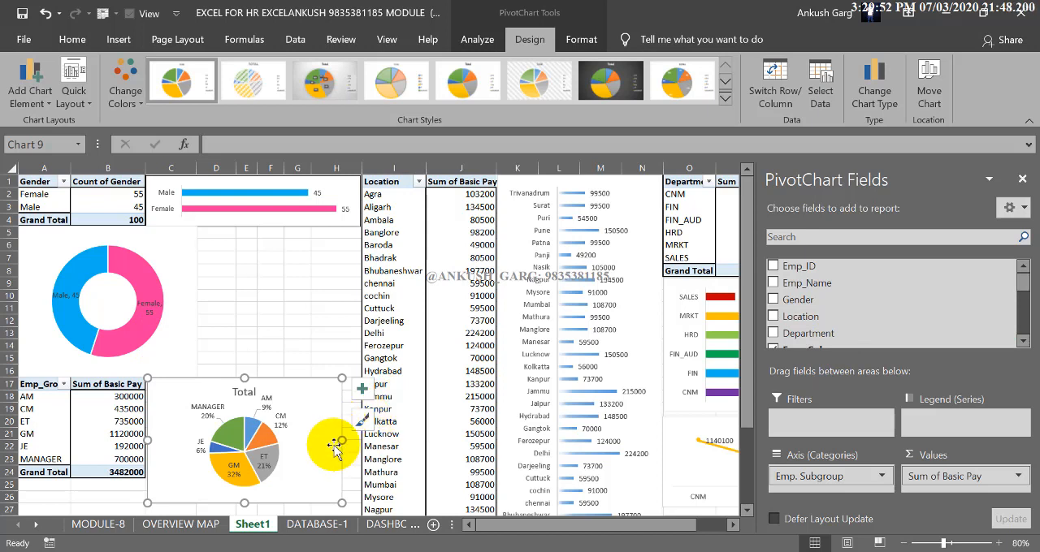
{"action": "left_click_drag", "start_coordinate": [339, 438], "coordinate": [285, 443]}
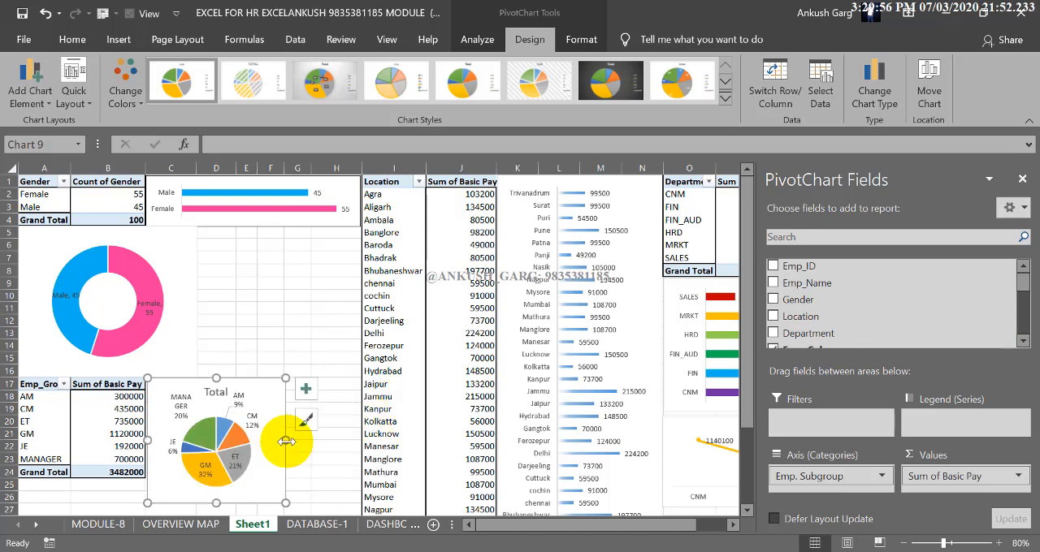
{"action": "left_click_drag", "start_coordinate": [274, 382], "coordinate": [341, 385]}
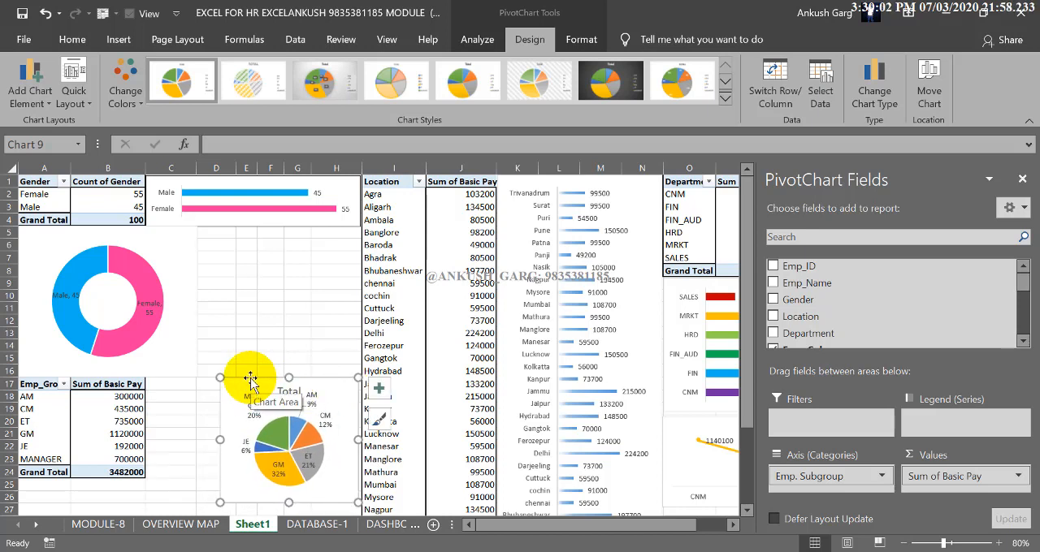
{"action": "left_click_drag", "start_coordinate": [250, 379], "coordinate": [228, 289]}
{"action": "left_click_drag", "start_coordinate": [335, 413], "coordinate": [360, 480]}
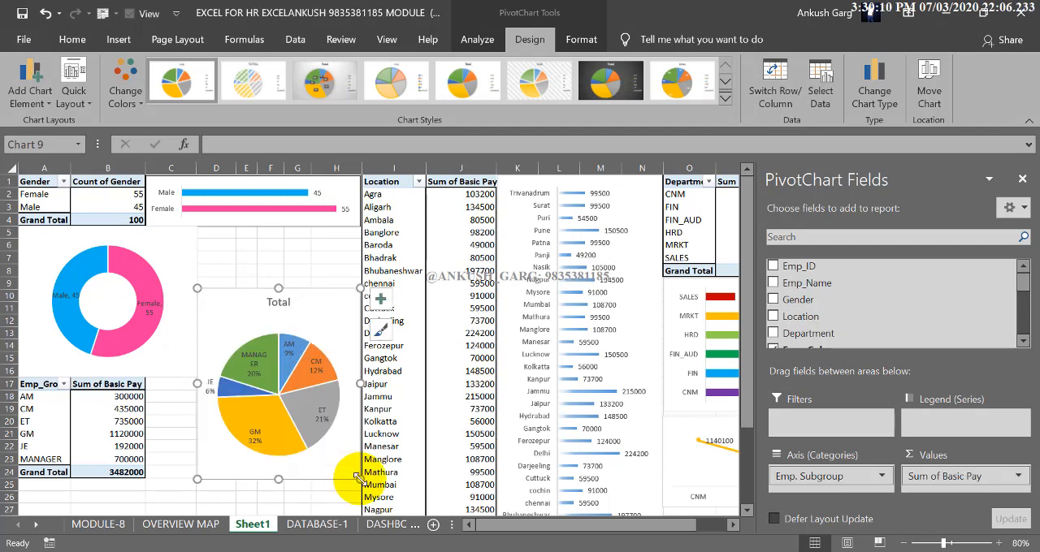
Delete the pie chart's title and lower its upper edge to about row 12
{"action": "left_click", "coordinate": [289, 300]}
{"action": "key", "text": "Delete"}
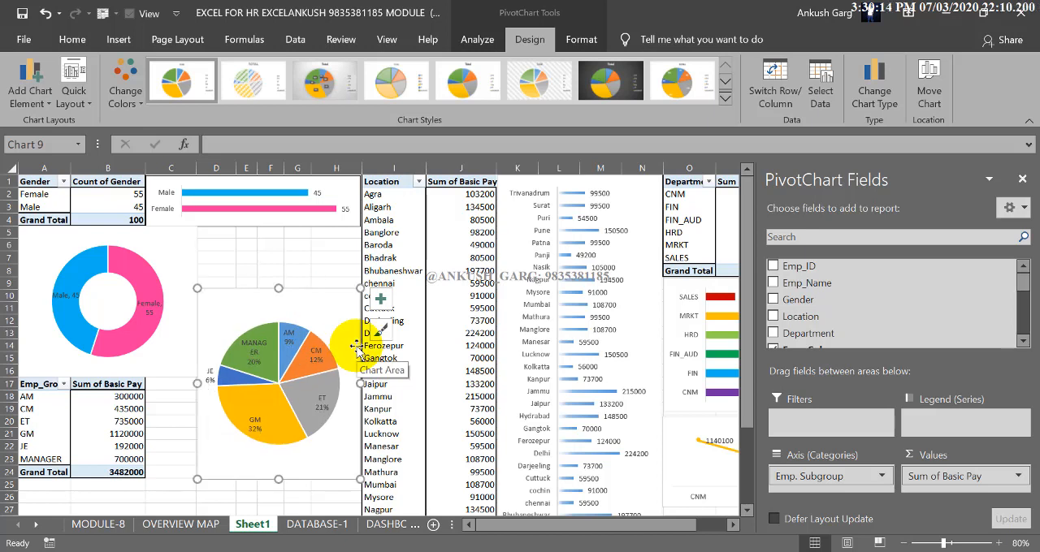
{"action": "left_click", "coordinate": [275, 307]}
{"action": "left_click", "coordinate": [276, 307]}
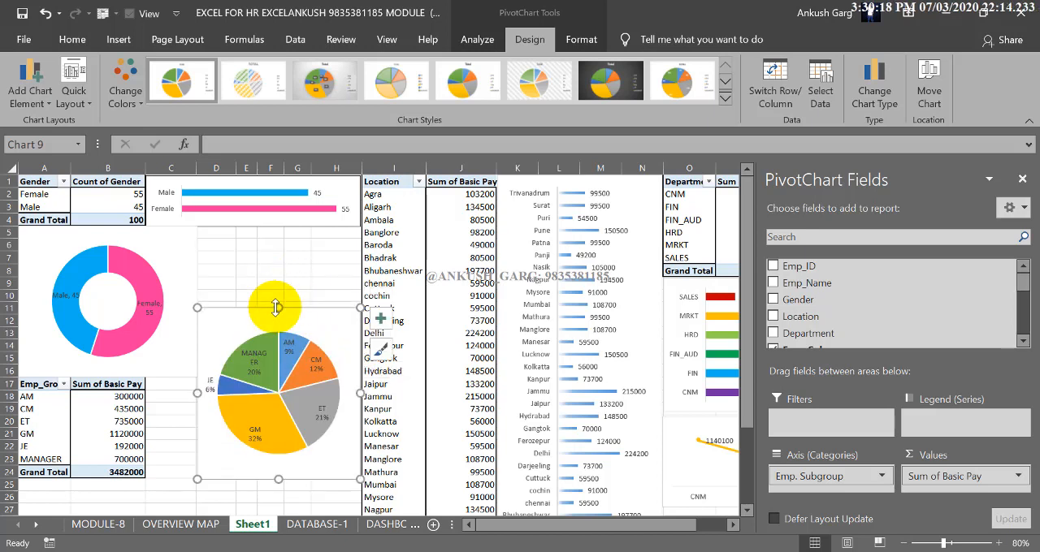
{"action": "left_click_drag", "start_coordinate": [276, 307], "coordinate": [276, 320]}
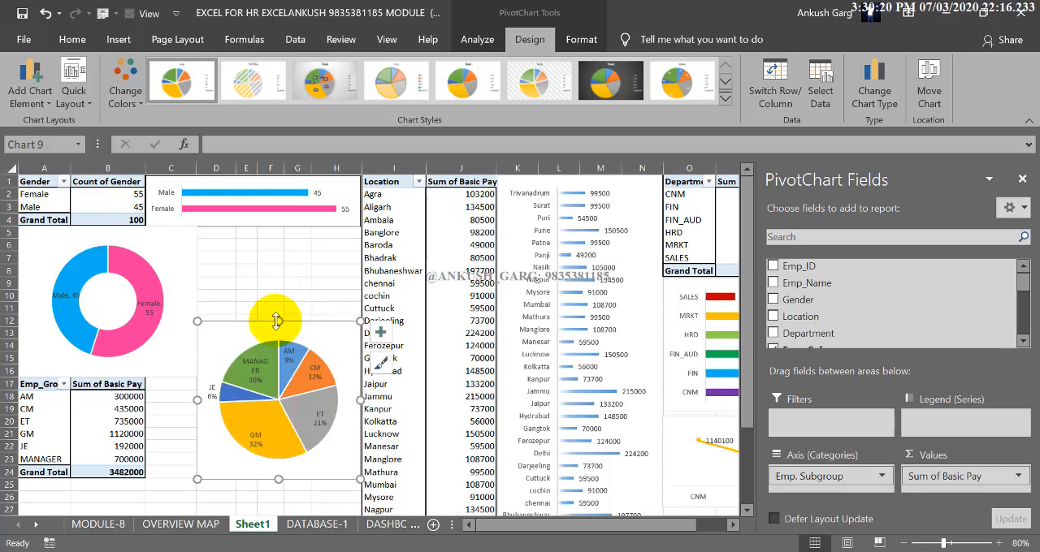
Widen column C slightly to give the charts around it more room
{"action": "left_click", "coordinate": [166, 398]}
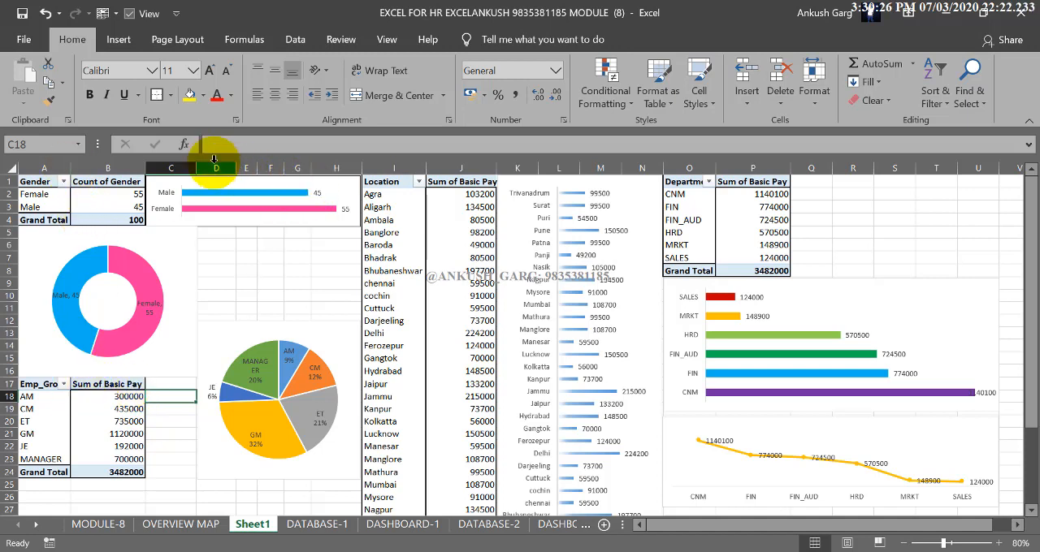
{"action": "left_click_drag", "start_coordinate": [198, 167], "coordinate": [215, 168]}
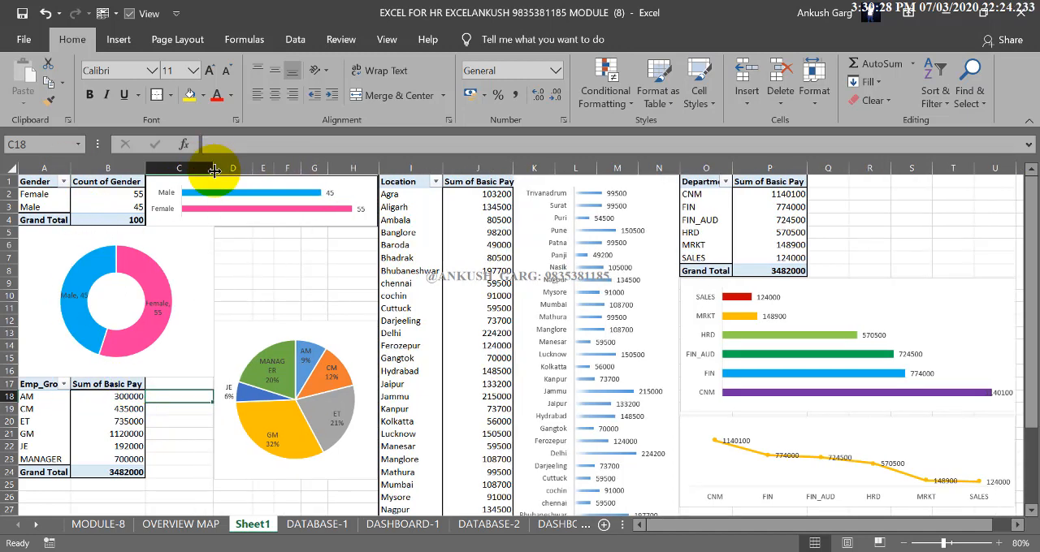
{"action": "left_click", "coordinate": [206, 255]}
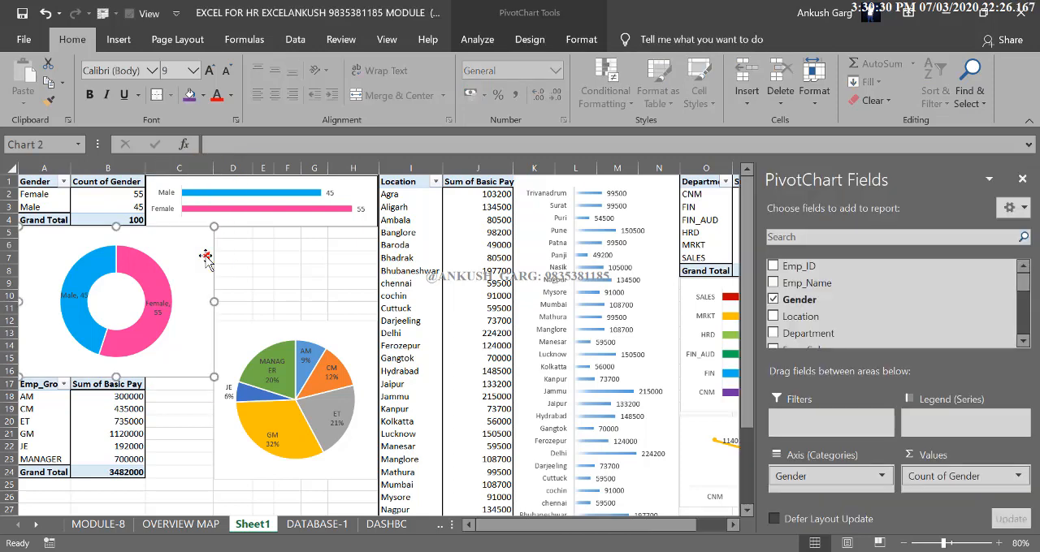
{"action": "left_click", "coordinate": [208, 417]}
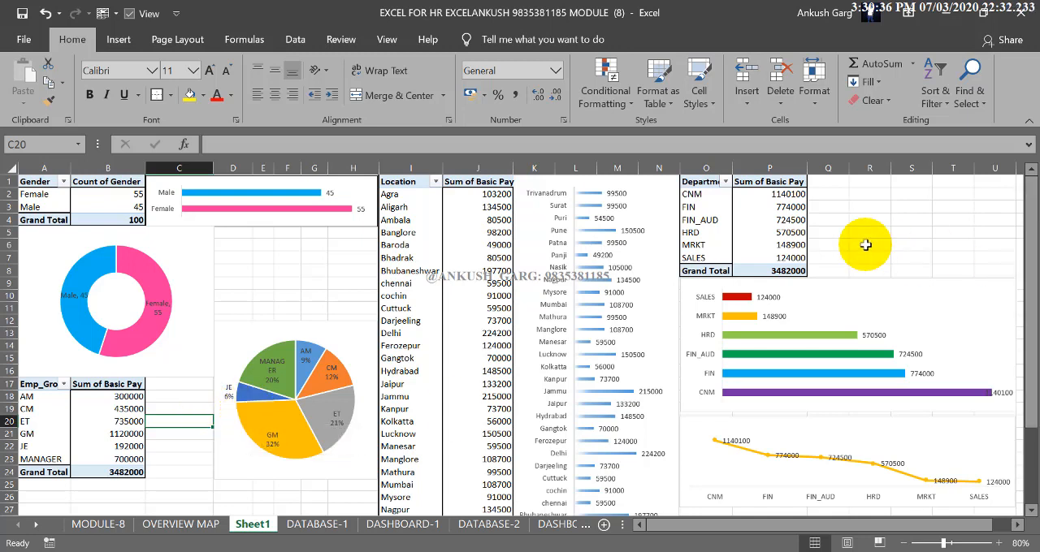
Insert a clustered column PivotChart from the Emp_Group PivotTable at A17
{"action": "mouse_move", "coordinate": [283, 396]}
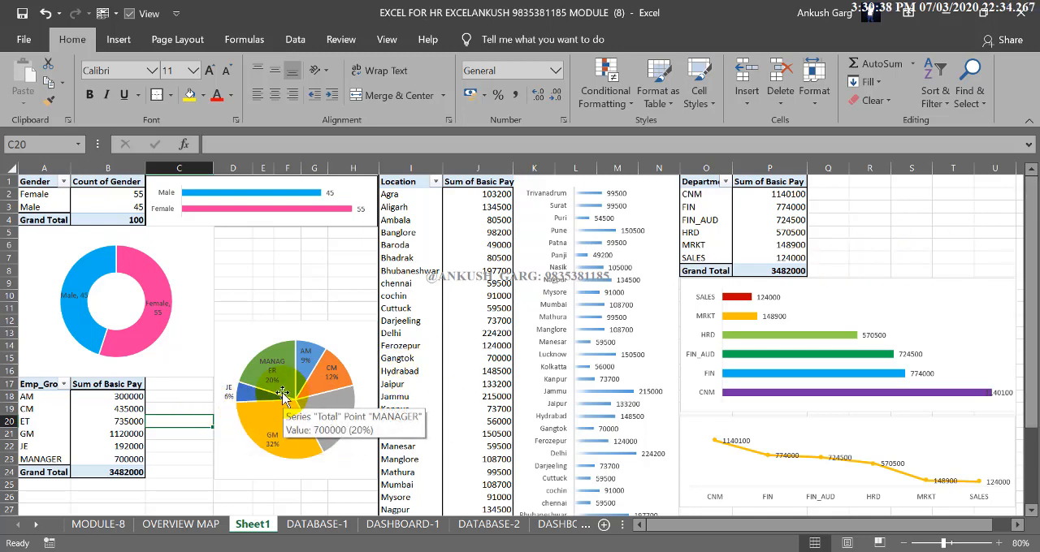
{"action": "left_click", "coordinate": [130, 409]}
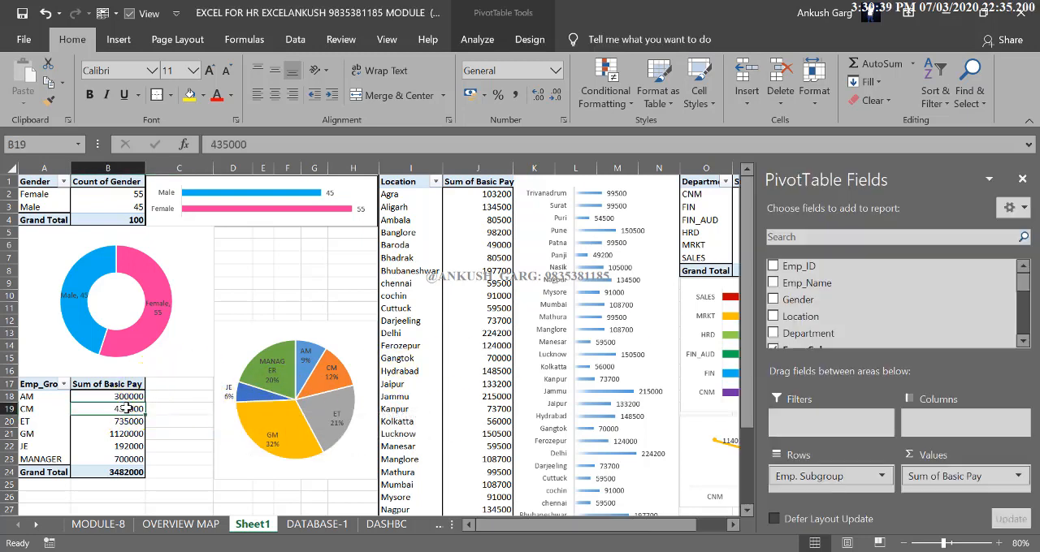
{"action": "left_click", "coordinate": [476, 40]}
{"action": "left_click", "coordinate": [820, 77]}
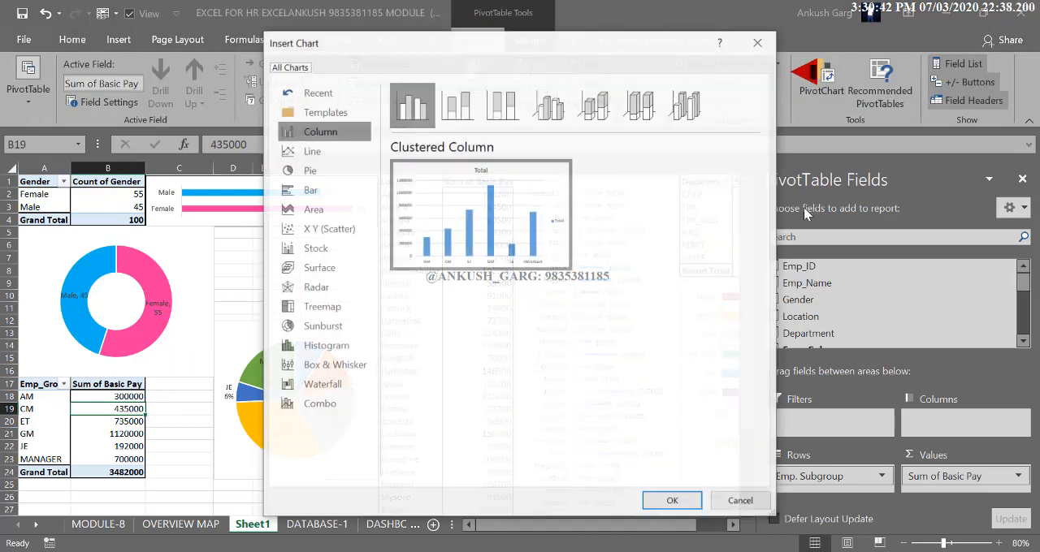
{"action": "left_click", "coordinate": [337, 188]}
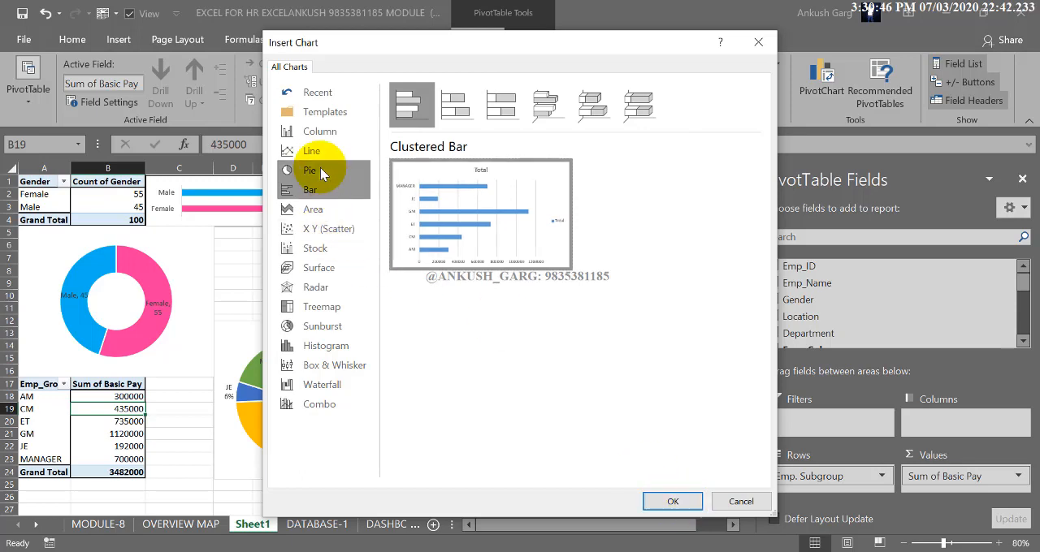
{"action": "left_click", "coordinate": [323, 131]}
{"action": "mouse_move", "coordinate": [439, 198]}
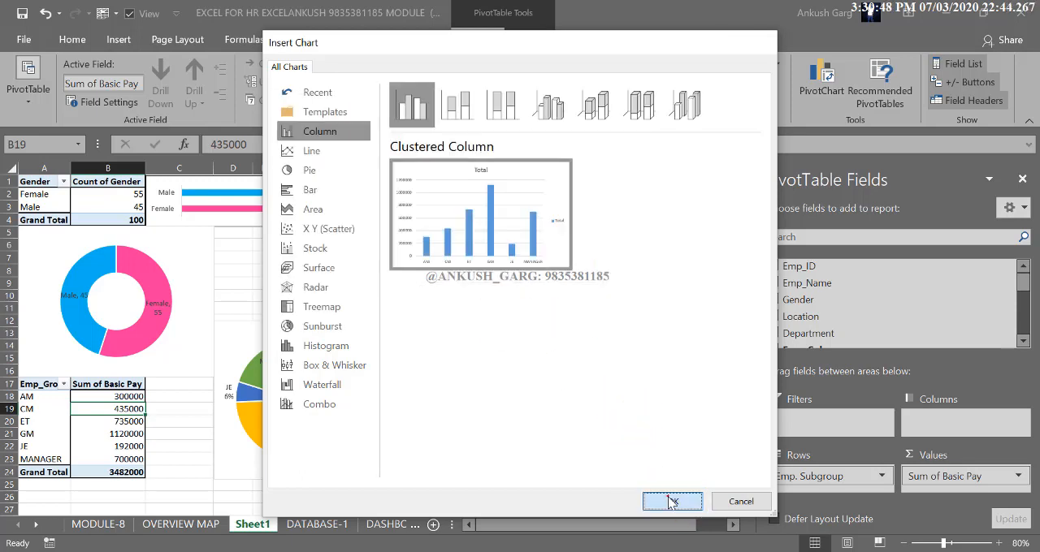
{"action": "left_click", "coordinate": [671, 500]}
Hide all field buttons on the column chart, apply the untitled quick layout with data labels, and delete its legend
{"action": "right_click", "coordinate": [272, 262]}
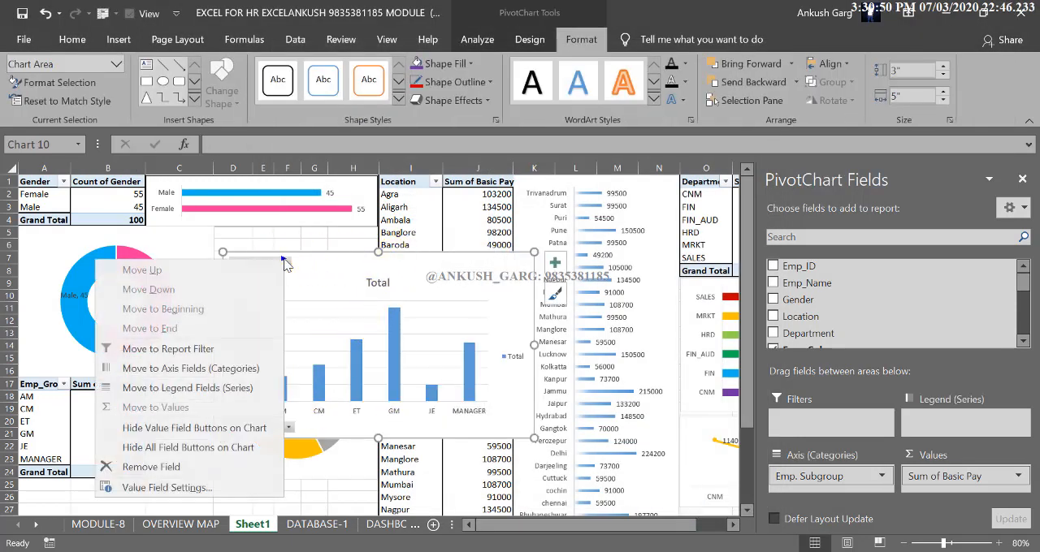
{"action": "left_click", "coordinate": [185, 448]}
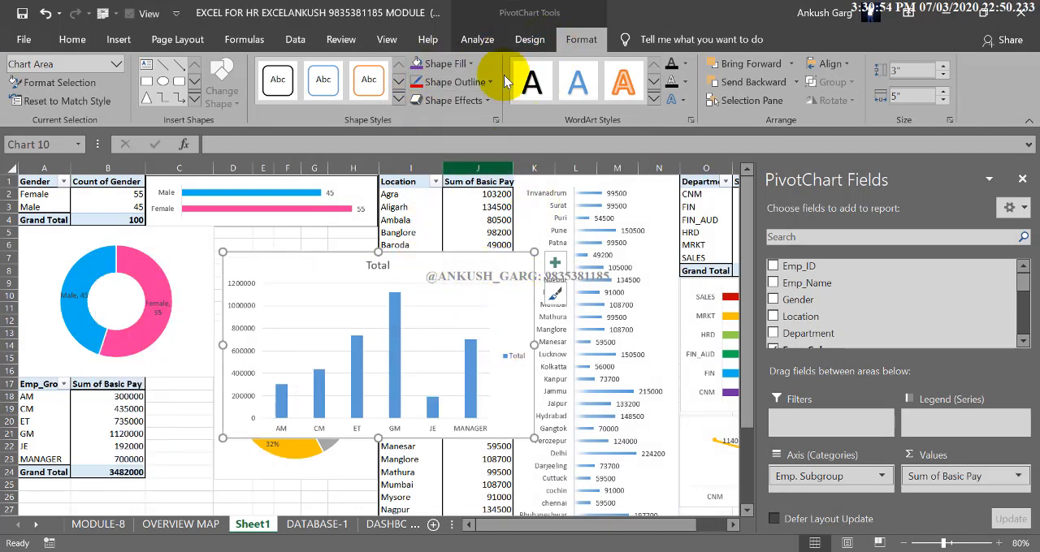
{"action": "left_click", "coordinate": [519, 42]}
{"action": "left_click", "coordinate": [73, 90]}
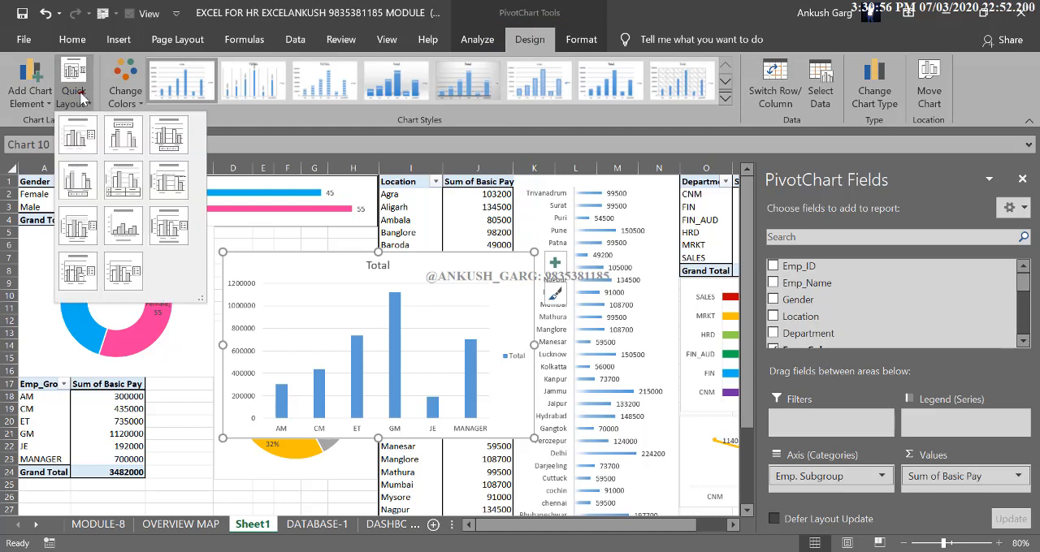
{"action": "left_click", "coordinate": [87, 185]}
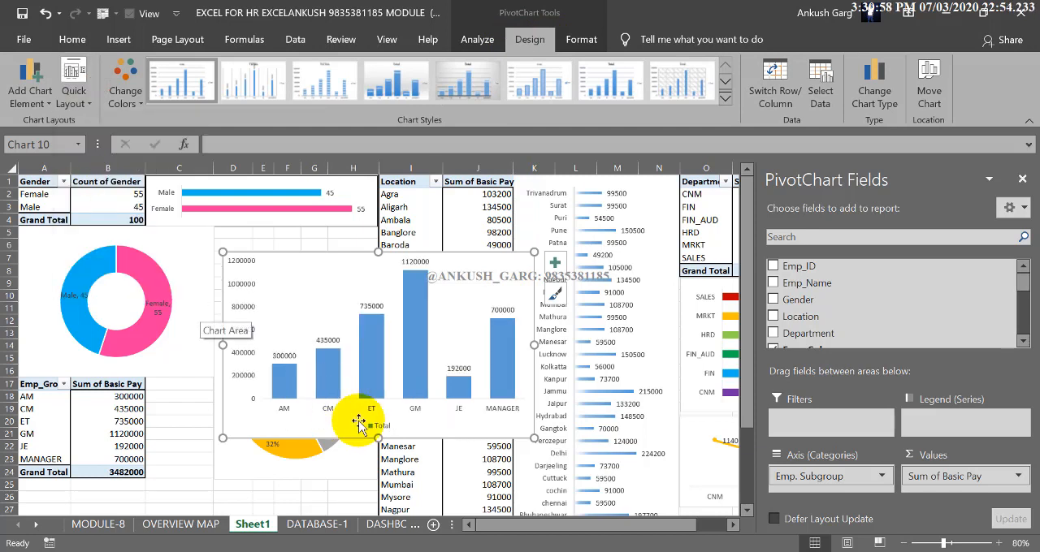
{"action": "key", "text": "Delete"}
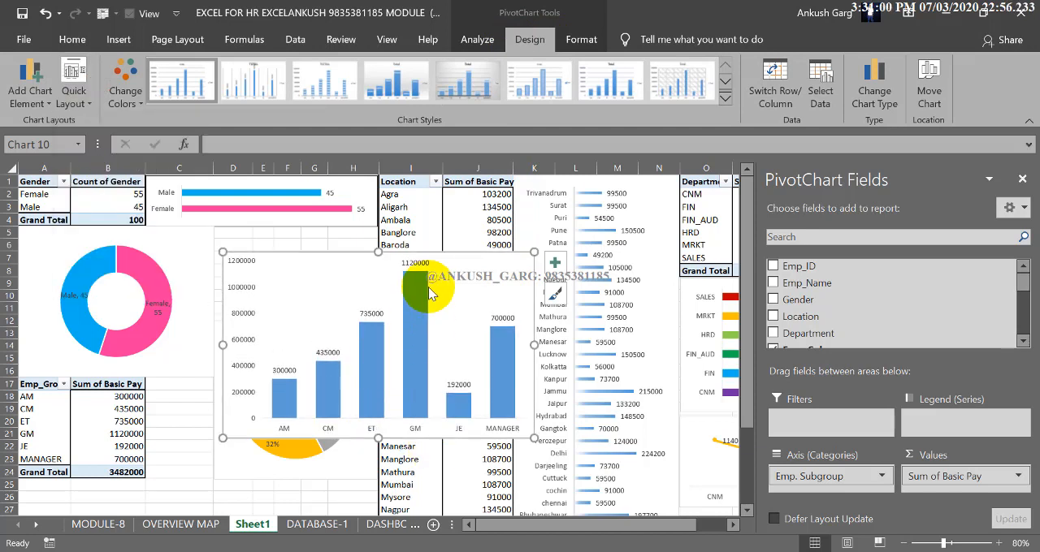
Move the subgroup column chart below the Emp_Group PivotTable at the sheet's left edge and shrink its height
{"action": "left_click_drag", "start_coordinate": [379, 252], "coordinate": [143, 436]}
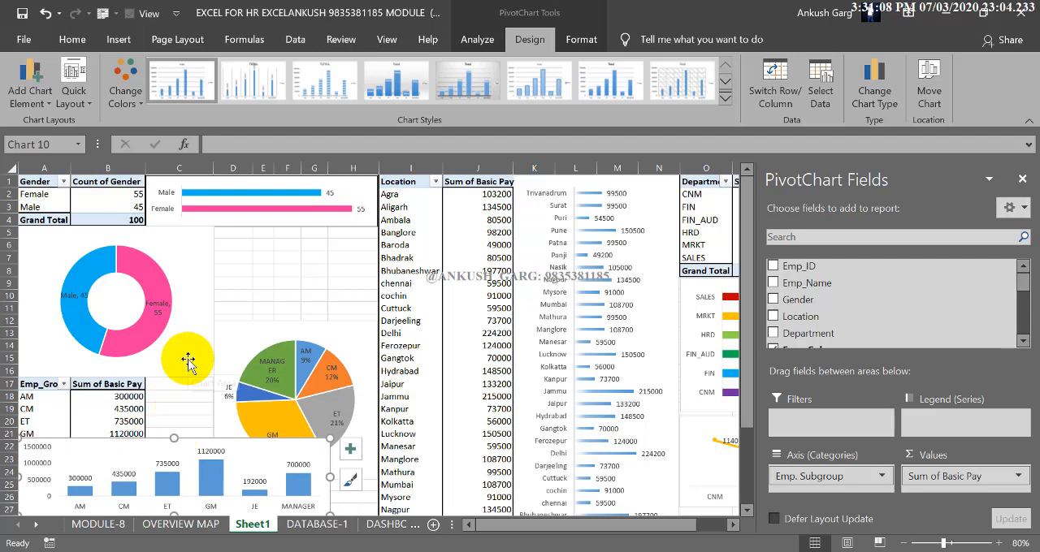
{"action": "scroll", "coordinate": [199, 379], "scroll_direction": "down", "scroll_amount": 1}
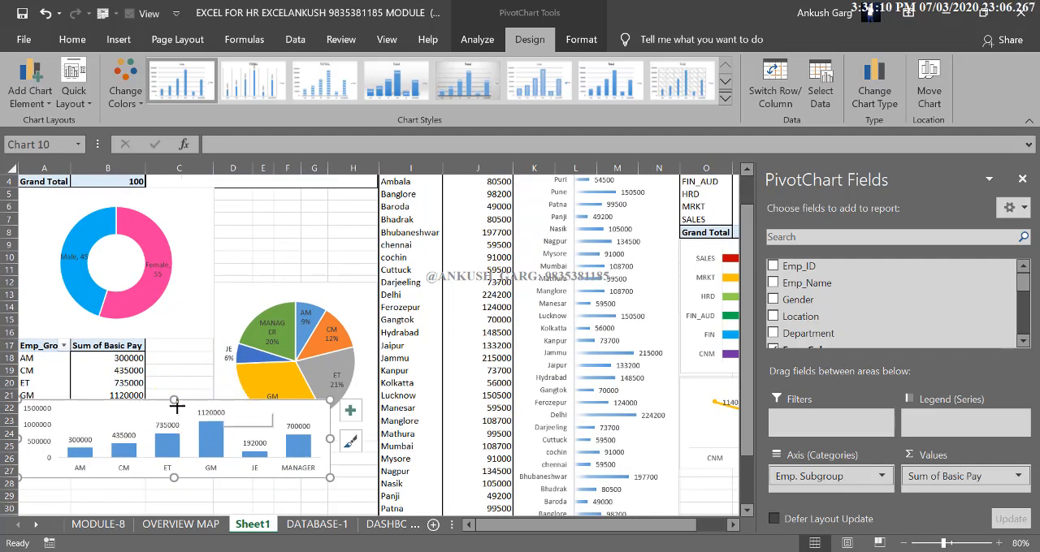
{"action": "left_click_drag", "start_coordinate": [176, 403], "coordinate": [174, 425]}
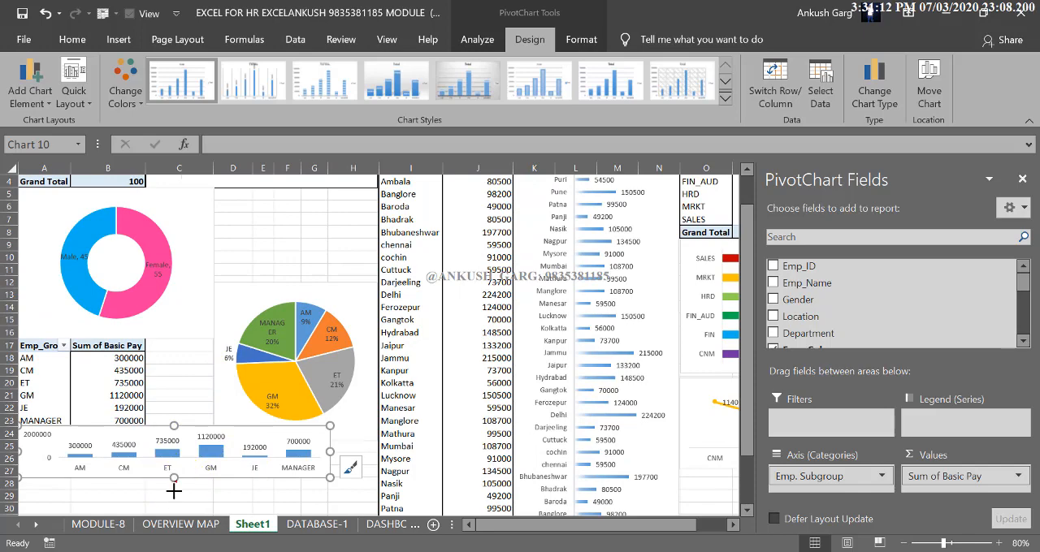
{"action": "left_click_drag", "start_coordinate": [171, 477], "coordinate": [169, 507]}
{"action": "scroll", "coordinate": [260, 433], "scroll_direction": "down", "scroll_amount": 2}
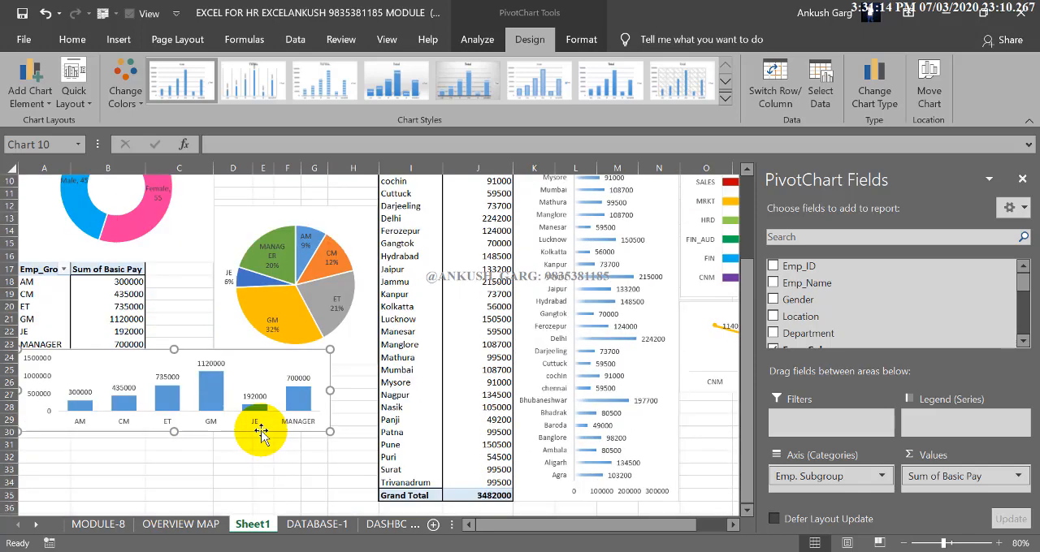
{"action": "scroll", "coordinate": [260, 434], "scroll_direction": "down", "scroll_amount": 1, "text": "ctrl"}
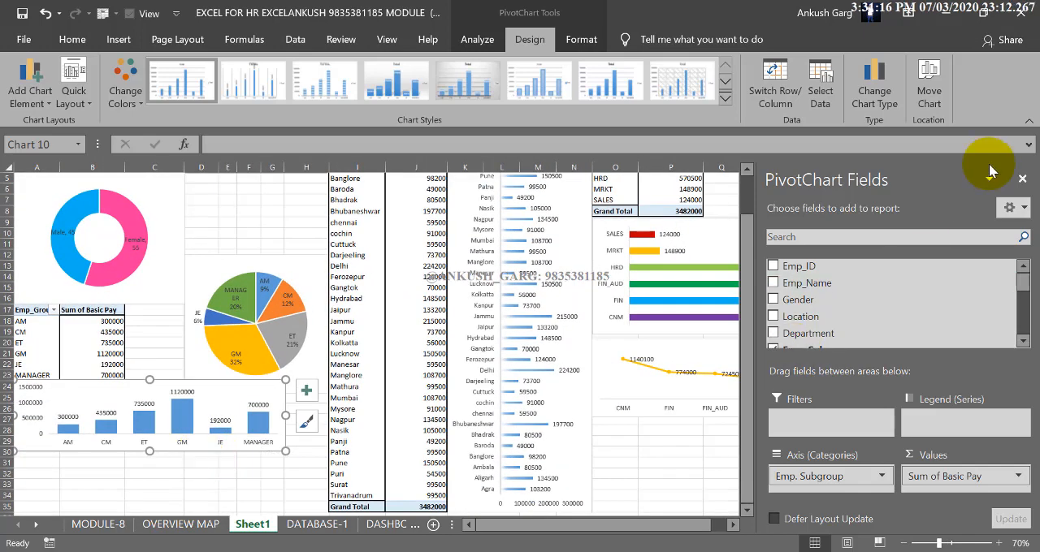
Close the field list, resize the column chart to fill about A25:H35, and delete its vertical axis
{"action": "left_click", "coordinate": [1023, 180]}
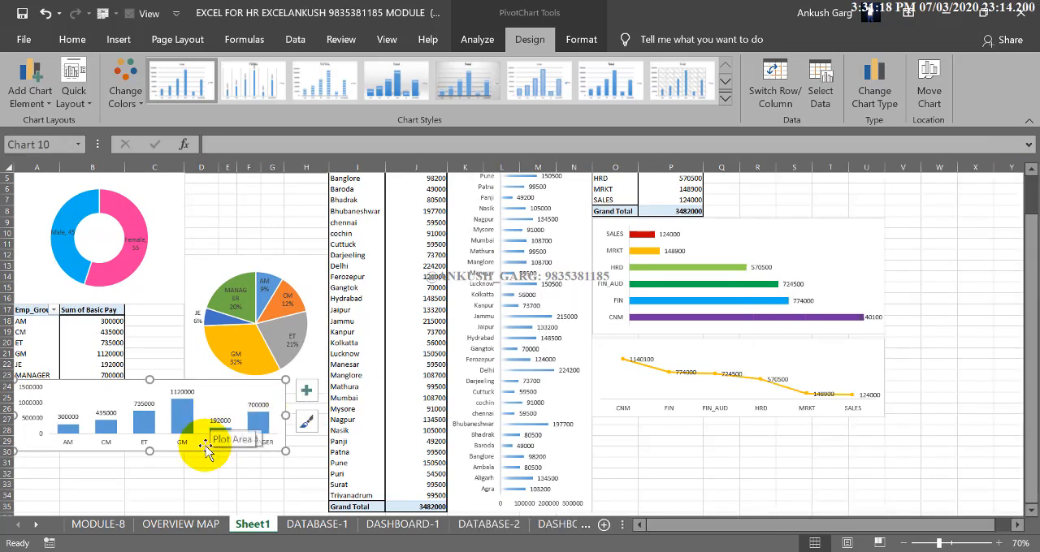
{"action": "left_click_drag", "start_coordinate": [203, 453], "coordinate": [246, 480]}
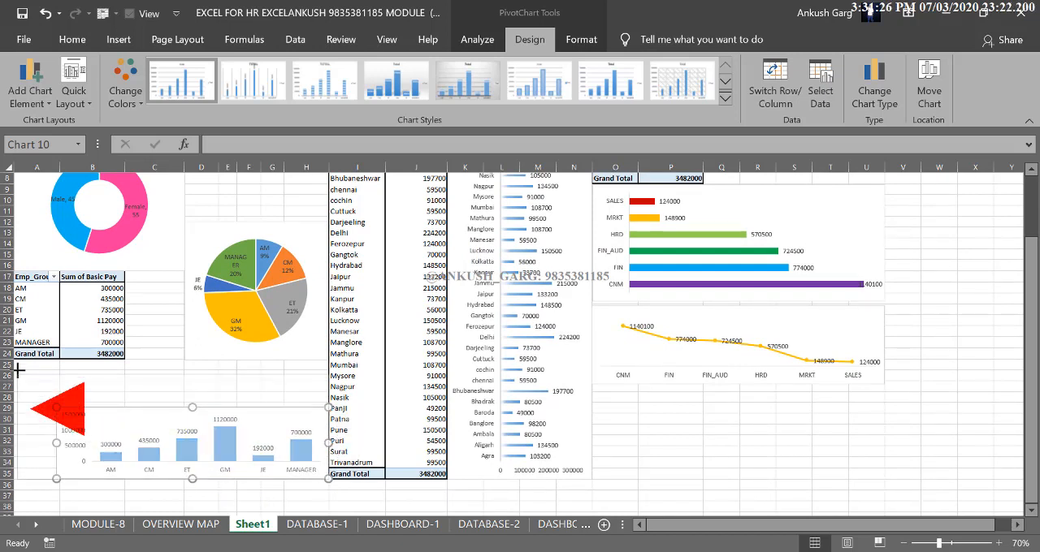
{"action": "left_click_drag", "start_coordinate": [14, 364], "coordinate": [15, 362]}
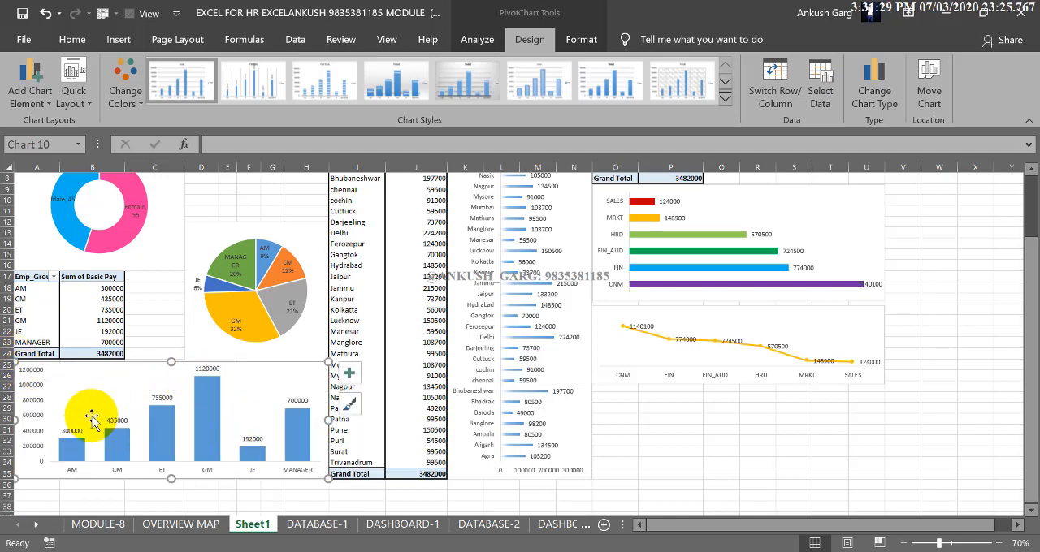
{"action": "left_click", "coordinate": [39, 397]}
{"action": "key", "text": "Delete"}
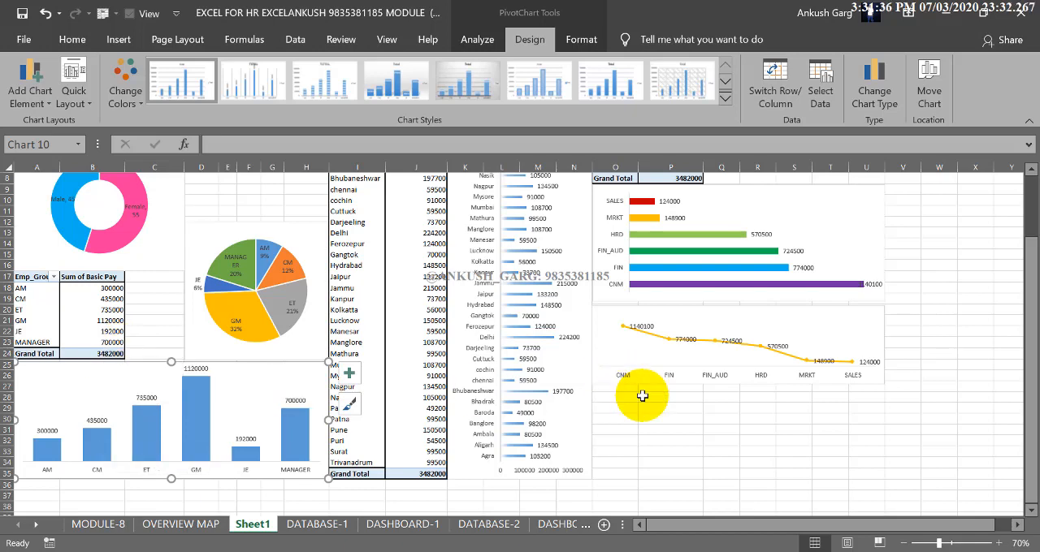
Widen the department bar chart and the line chart below it so both extend to column AC
{"action": "scroll", "coordinate": [642, 395], "scroll_direction": "up", "scroll_amount": 3}
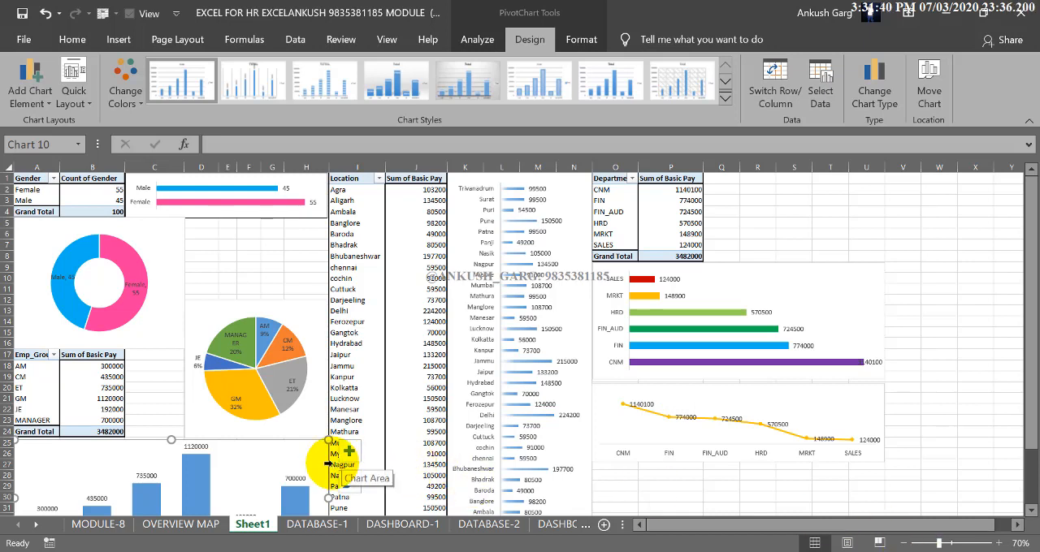
{"action": "left_click", "coordinate": [907, 543]}
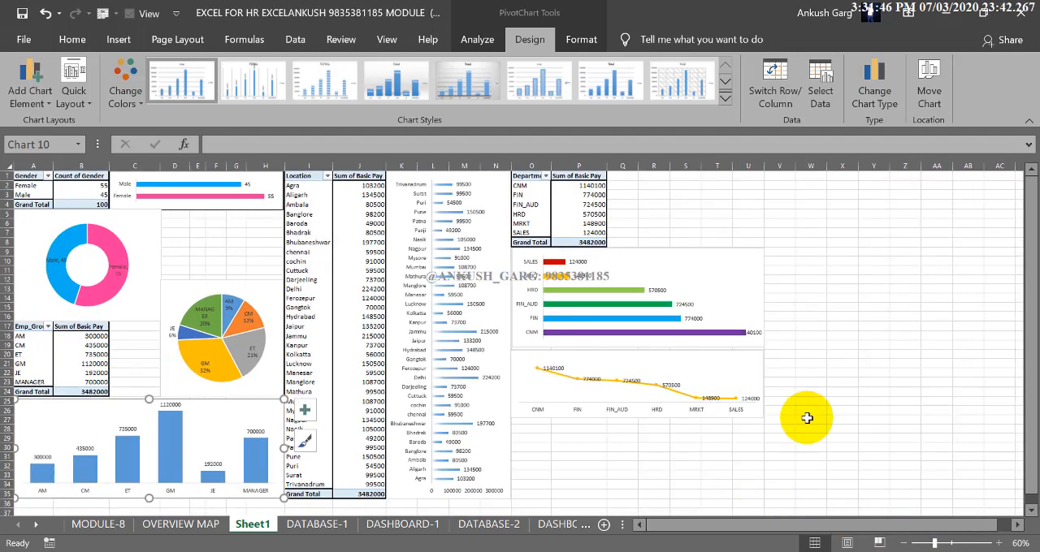
{"action": "left_click", "coordinate": [745, 292]}
{"action": "left_click_drag", "start_coordinate": [763, 297], "coordinate": [852, 297]}
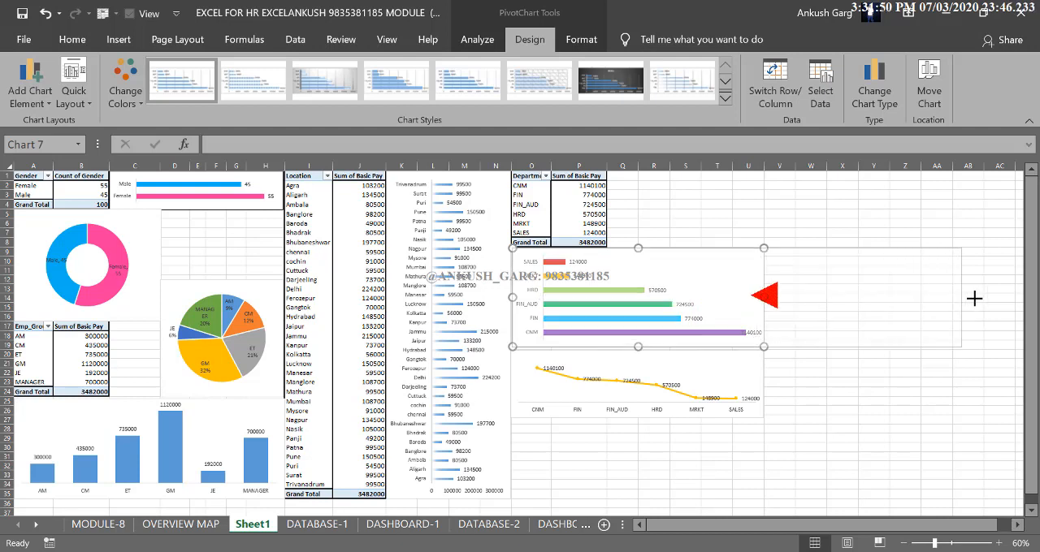
{"action": "left_click_drag", "start_coordinate": [974, 299], "coordinate": [1013, 302]}
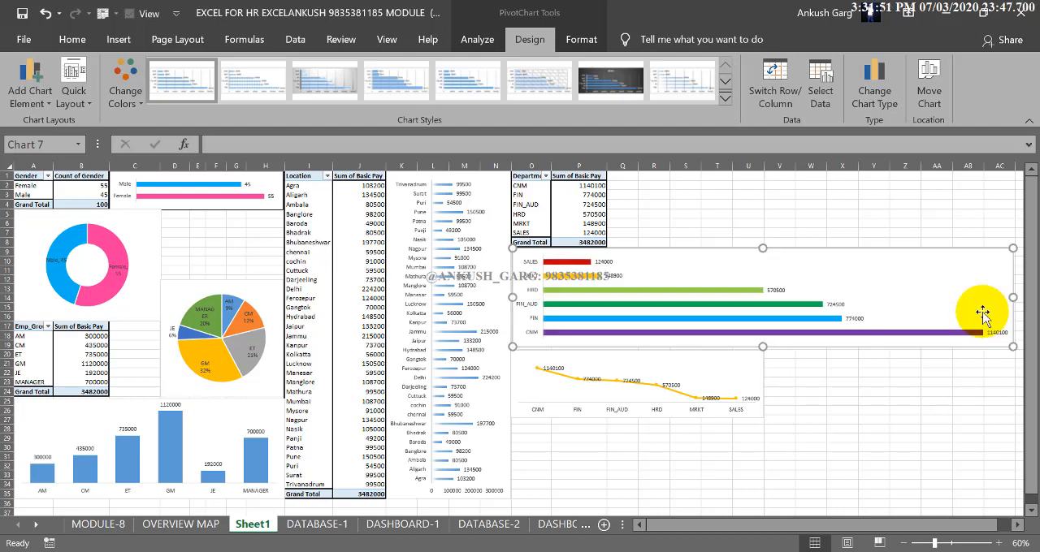
{"action": "left_click", "coordinate": [757, 375]}
{"action": "left_click_drag", "start_coordinate": [762, 384], "coordinate": [1014, 386]}
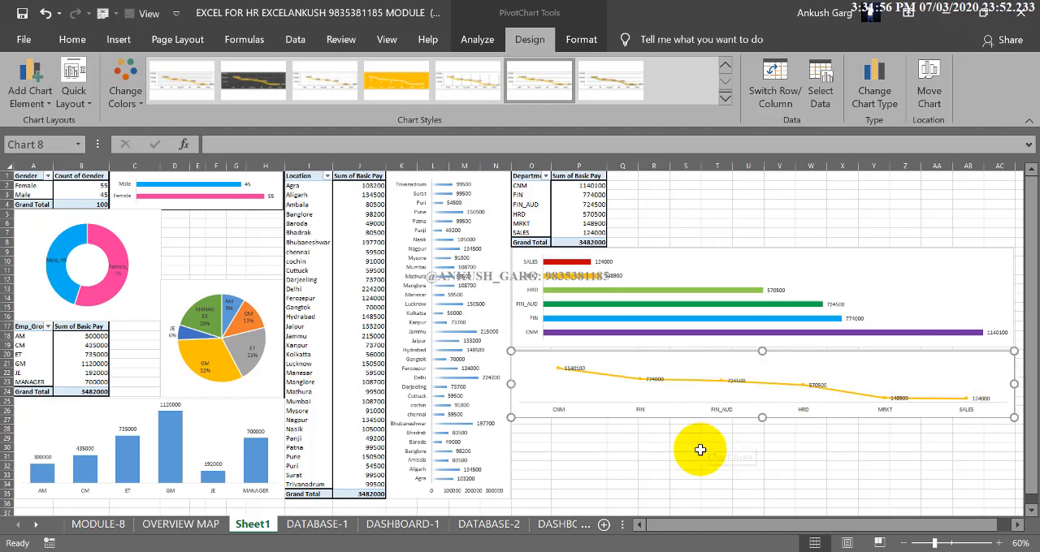
Fit the line chart to about rows 25 to 35 and extend the department bar chart down to about row 24
{"action": "left_click_drag", "start_coordinate": [761, 417], "coordinate": [759, 496]}
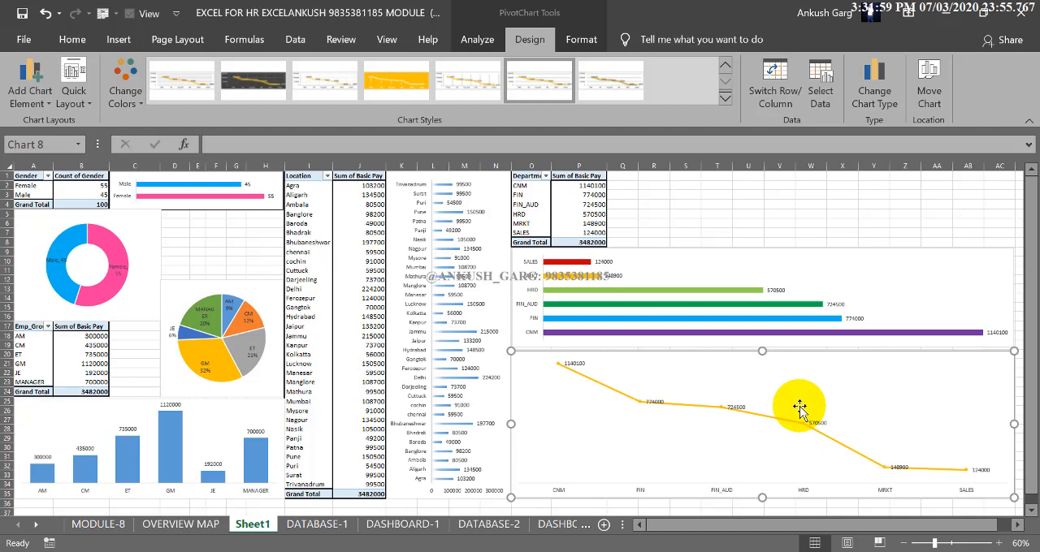
{"action": "left_click_drag", "start_coordinate": [762, 351], "coordinate": [759, 388]}
{"action": "left_click", "coordinate": [764, 344]}
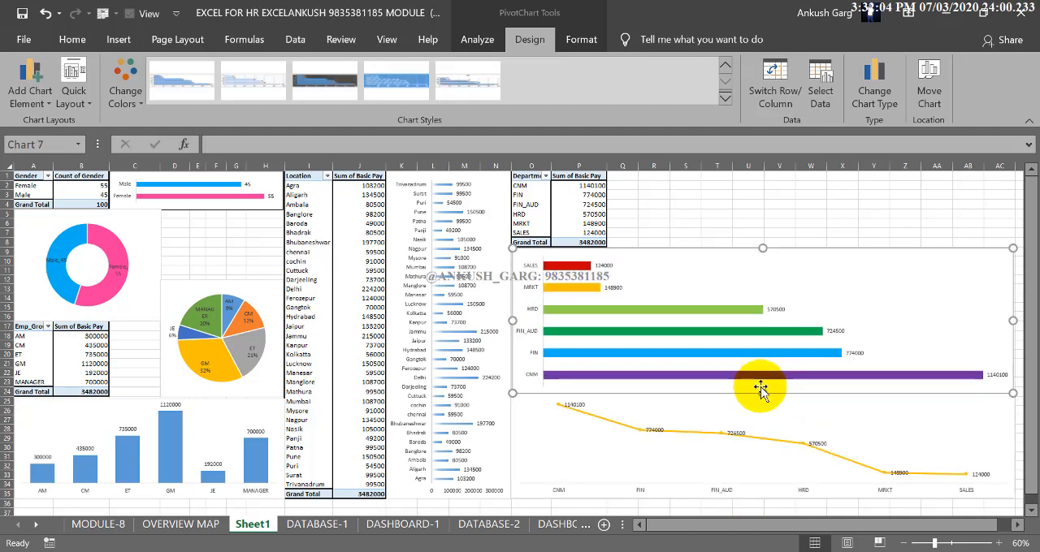
{"action": "left_click", "coordinate": [701, 227]}
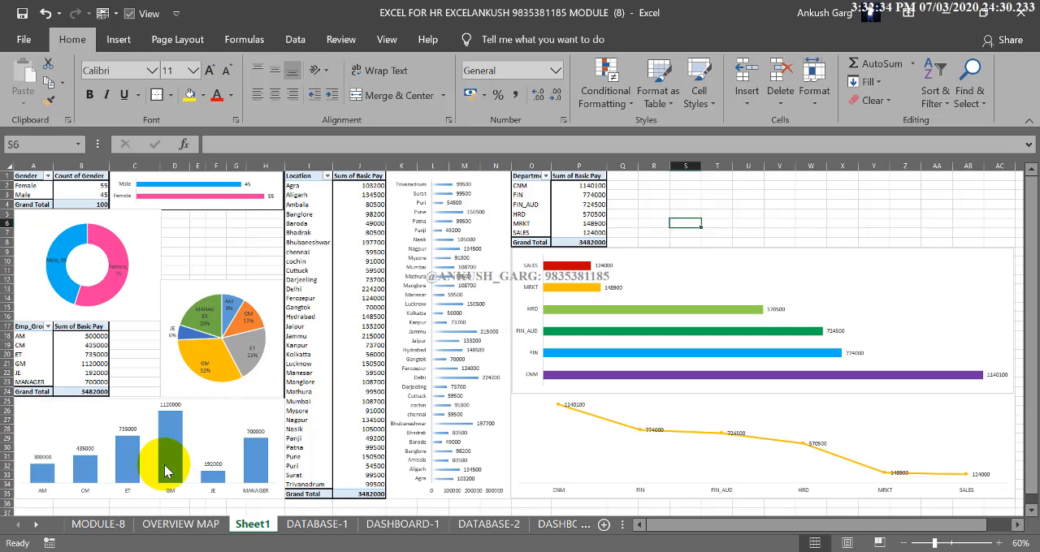
Fill the CM column of the subgroup column chart with dark orange
{"action": "left_click", "coordinate": [43, 478]}
{"action": "left_click", "coordinate": [45, 479]}
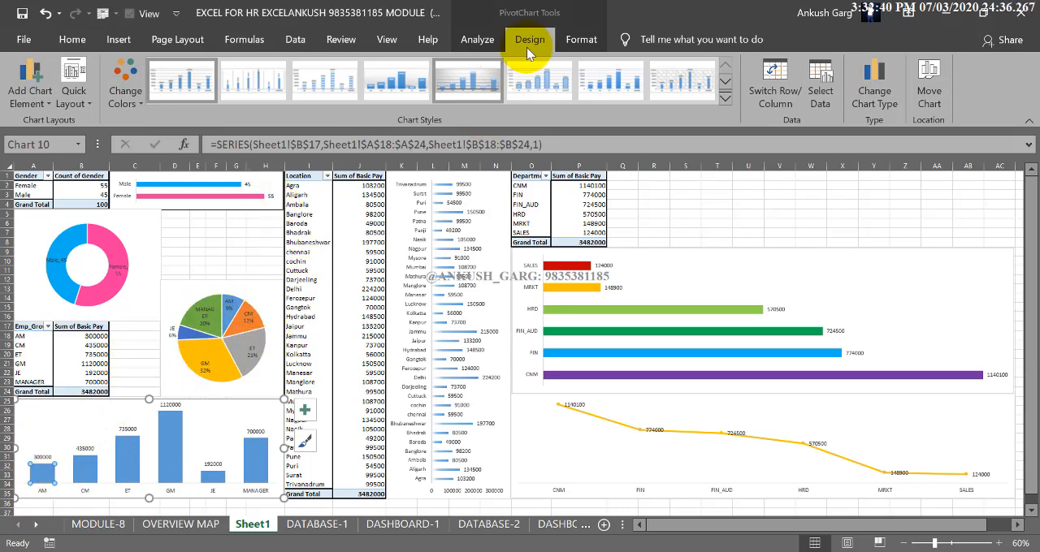
{"action": "left_click", "coordinate": [568, 40]}
{"action": "left_click", "coordinate": [468, 63]}
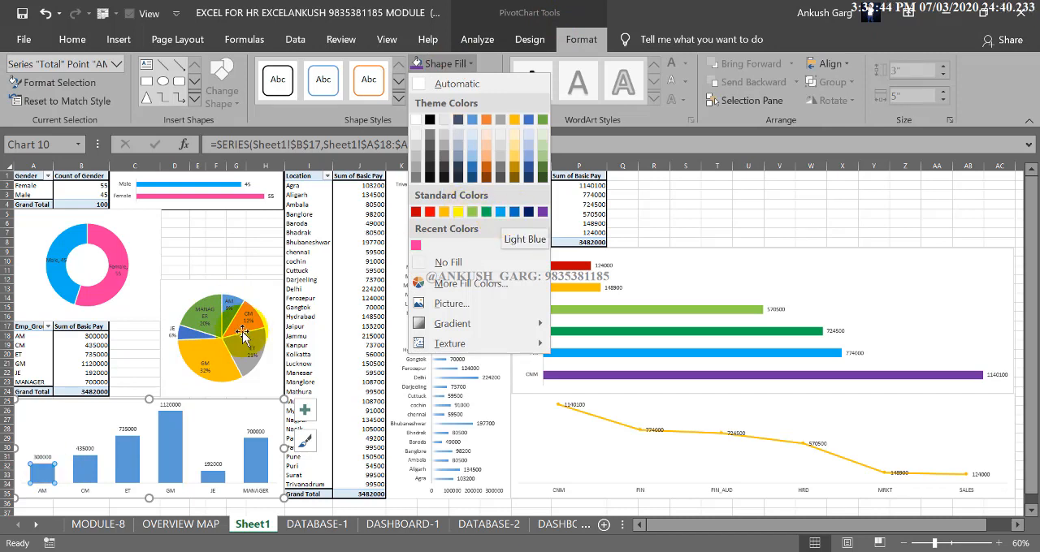
{"action": "left_click", "coordinate": [86, 469]}
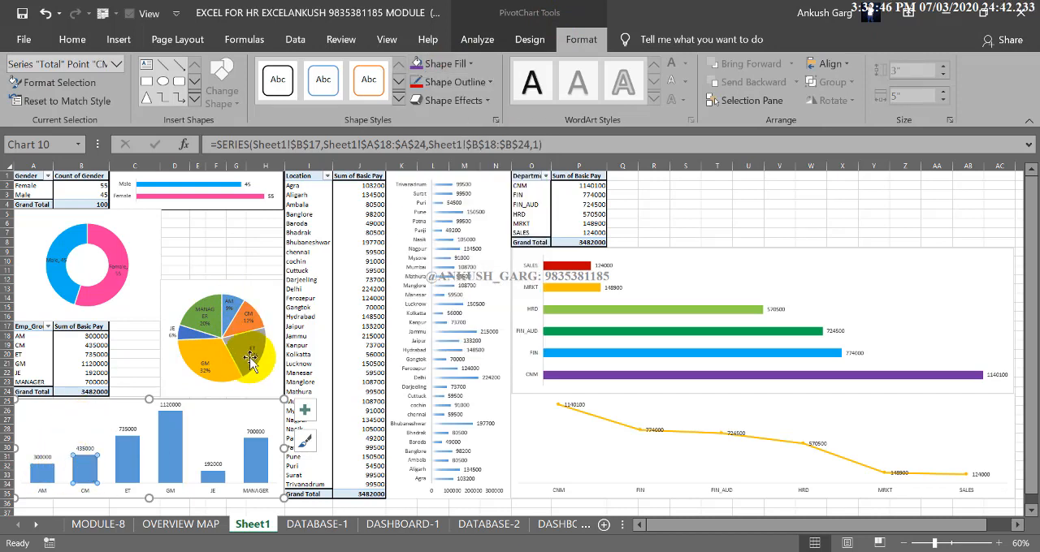
{"action": "left_click", "coordinate": [451, 68]}
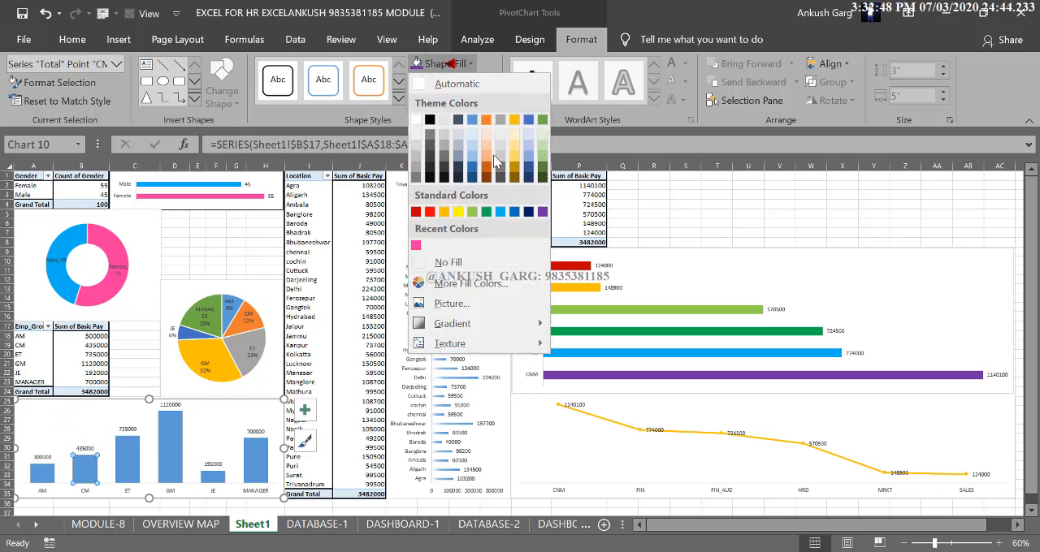
{"action": "left_click", "coordinate": [445, 216]}
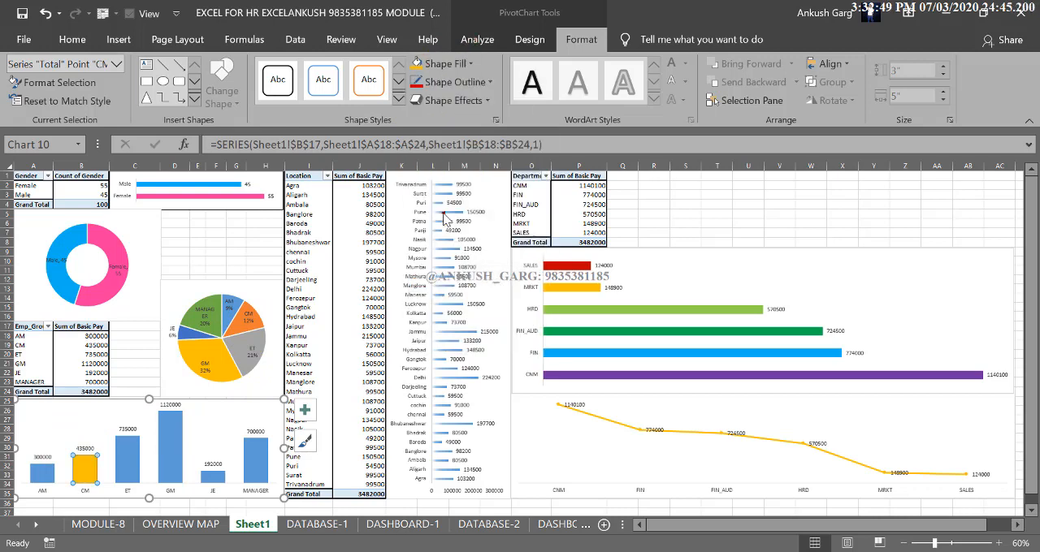
{"action": "left_click", "coordinate": [463, 63]}
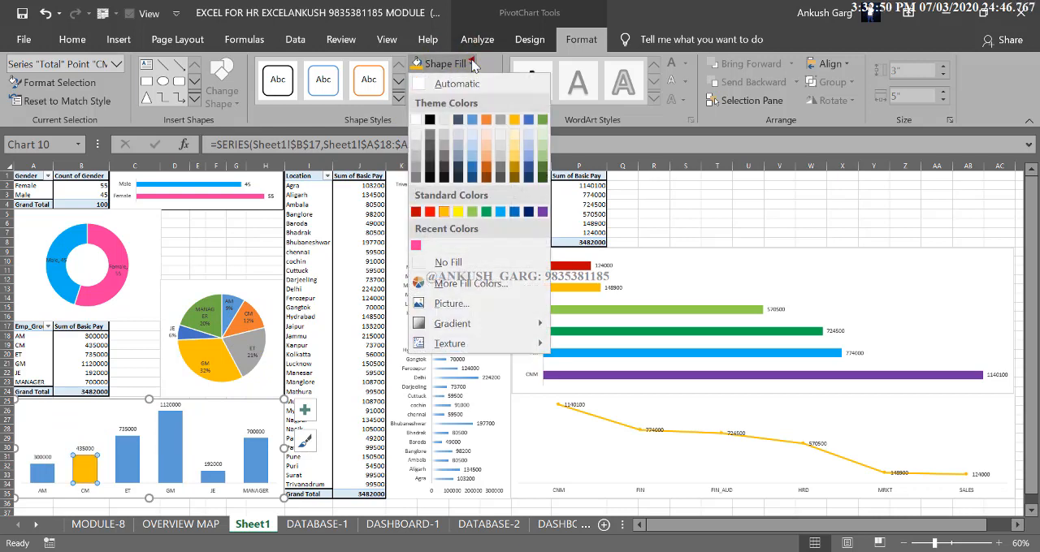
{"action": "left_click", "coordinate": [486, 175]}
{"action": "left_click", "coordinate": [238, 328]}
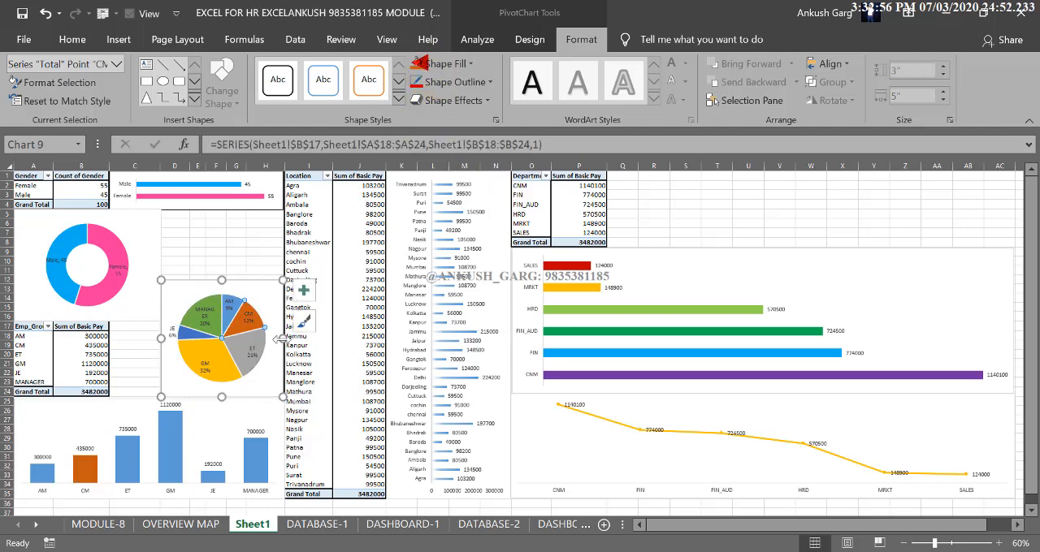
Fill the ET column with gray and the GM column with the standard orange
{"action": "left_click", "coordinate": [142, 463]}
{"action": "left_click", "coordinate": [132, 452]}
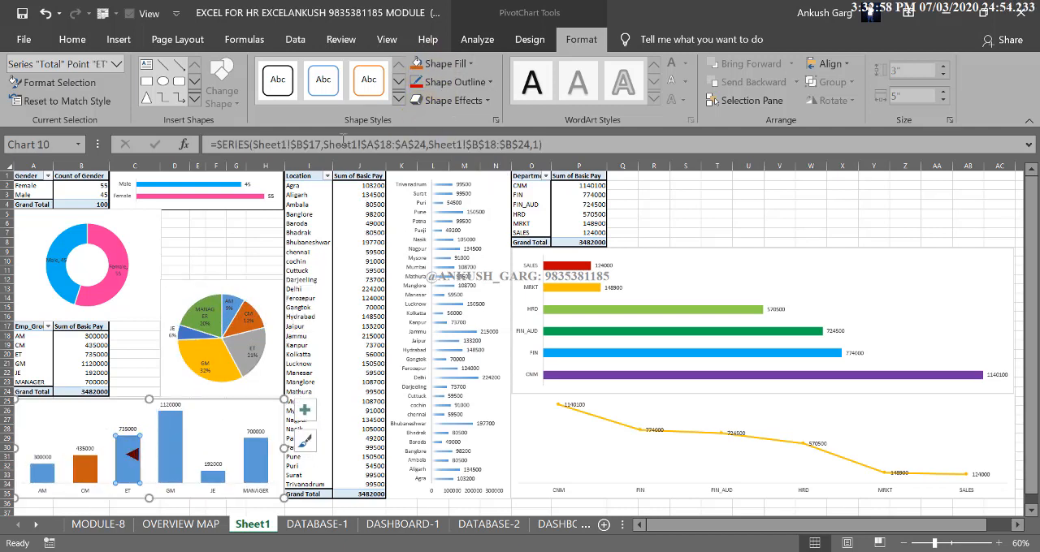
{"action": "left_click", "coordinate": [445, 70]}
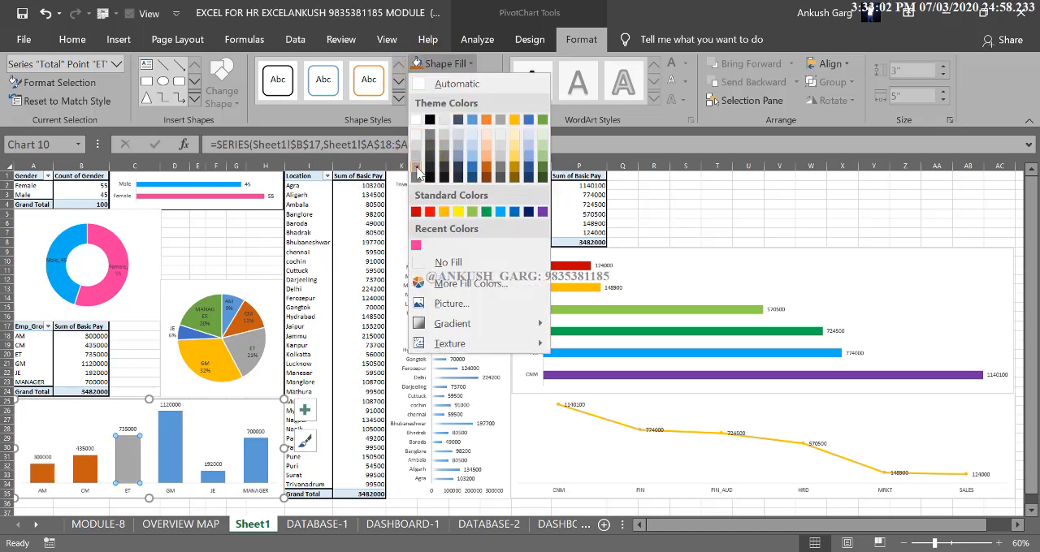
{"action": "left_click", "coordinate": [416, 155]}
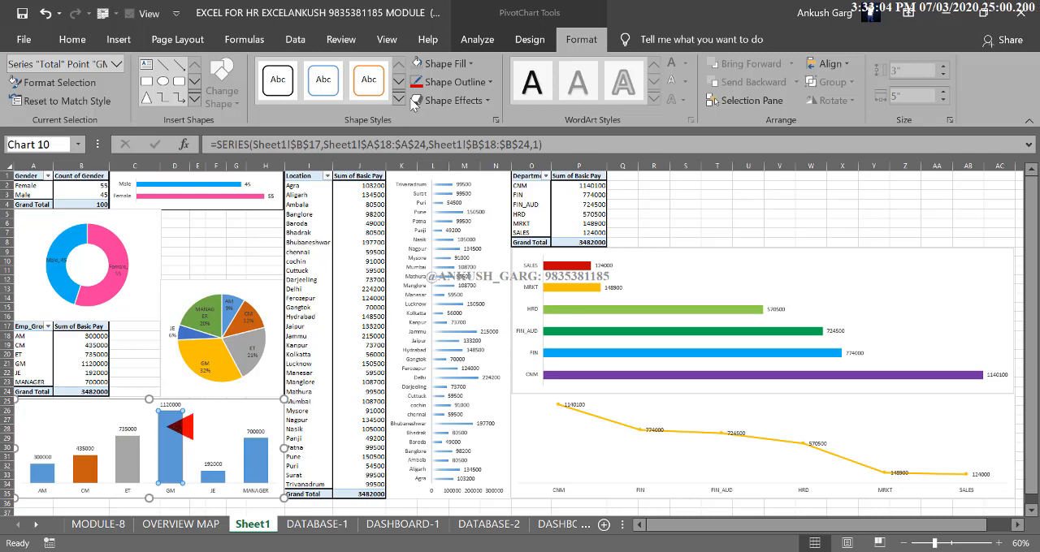
{"action": "key", "text": "ctrl+1"}
{"action": "left_click", "coordinate": [461, 63]}
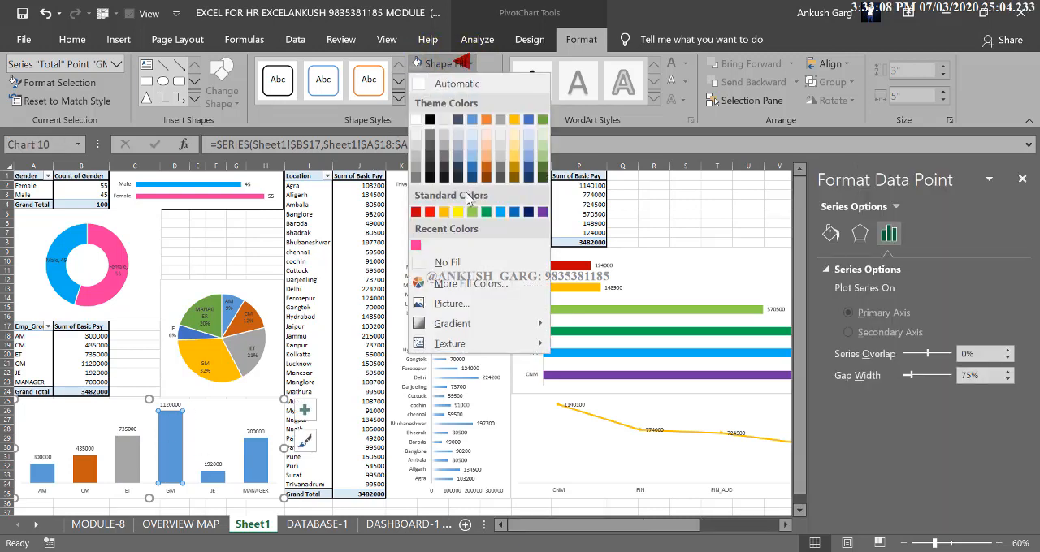
{"action": "left_click", "coordinate": [444, 212]}
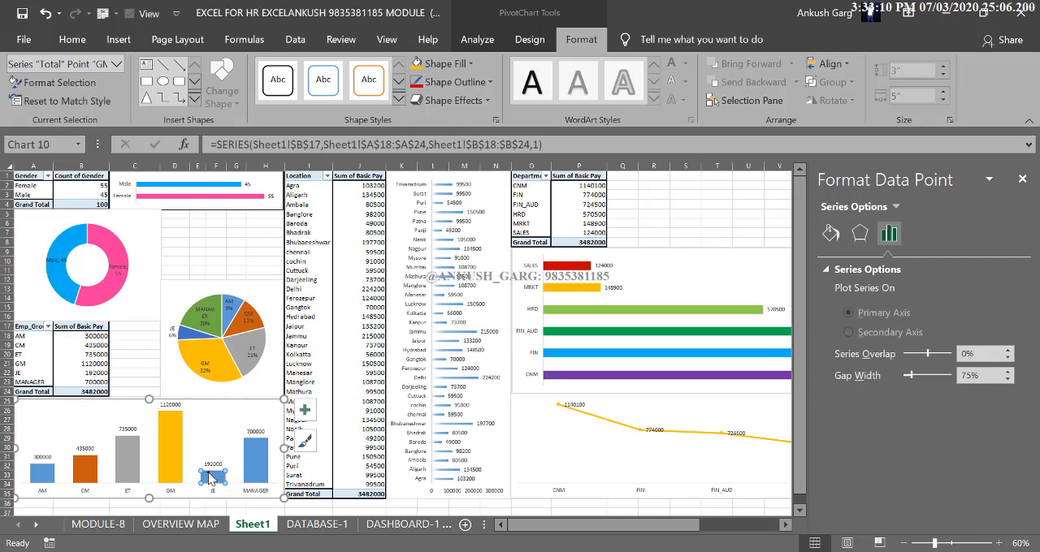
Fill the JE column with standard blue and the MANAGER column with standard green, and close the data point formatting
{"action": "left_click", "coordinate": [460, 63]}
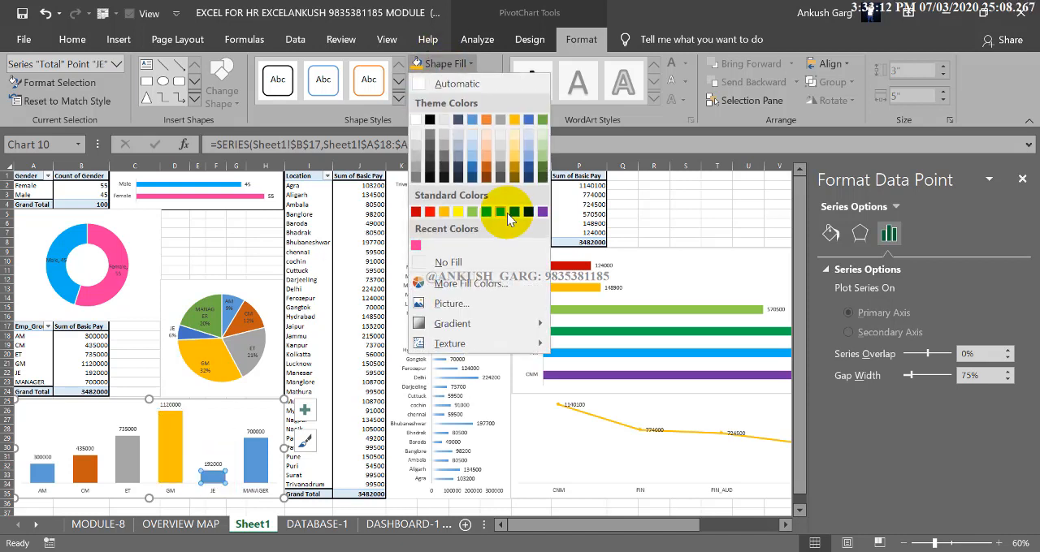
{"action": "left_click", "coordinate": [514, 212]}
{"action": "left_click", "coordinate": [255, 459]}
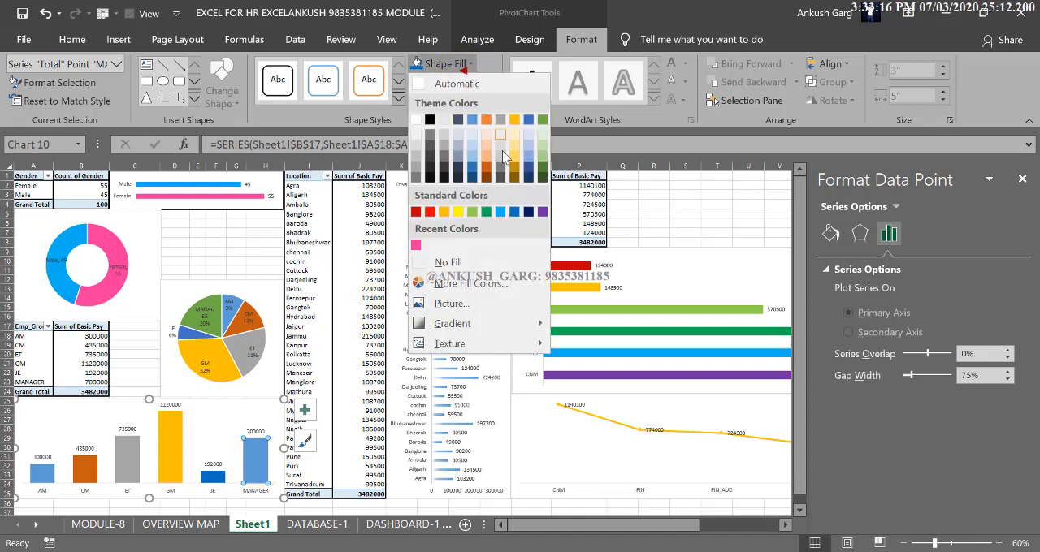
{"action": "left_click", "coordinate": [430, 63]}
{"action": "left_click", "coordinate": [488, 214]}
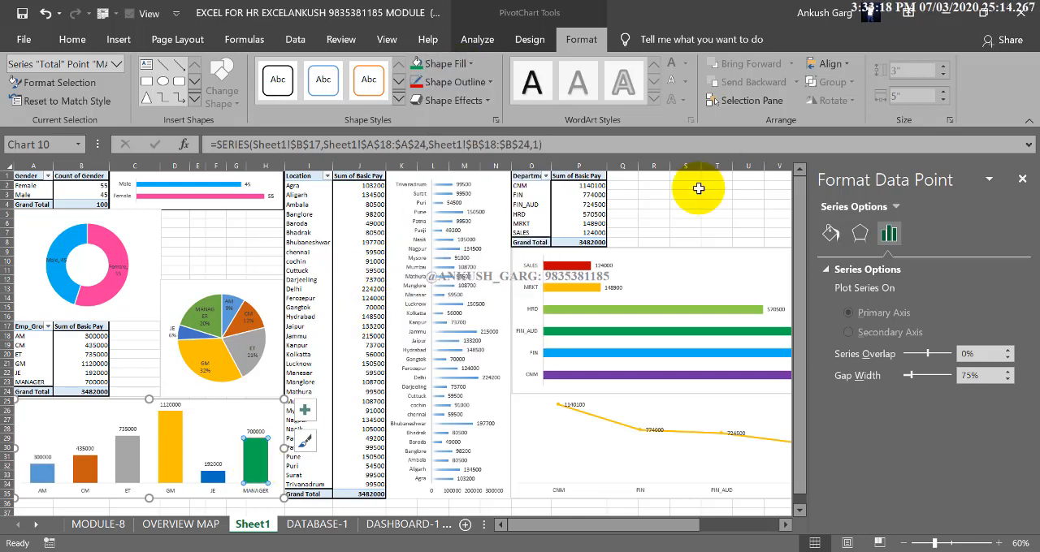
{"action": "left_click", "coordinate": [217, 302]}
{"action": "left_click", "coordinate": [216, 303]}
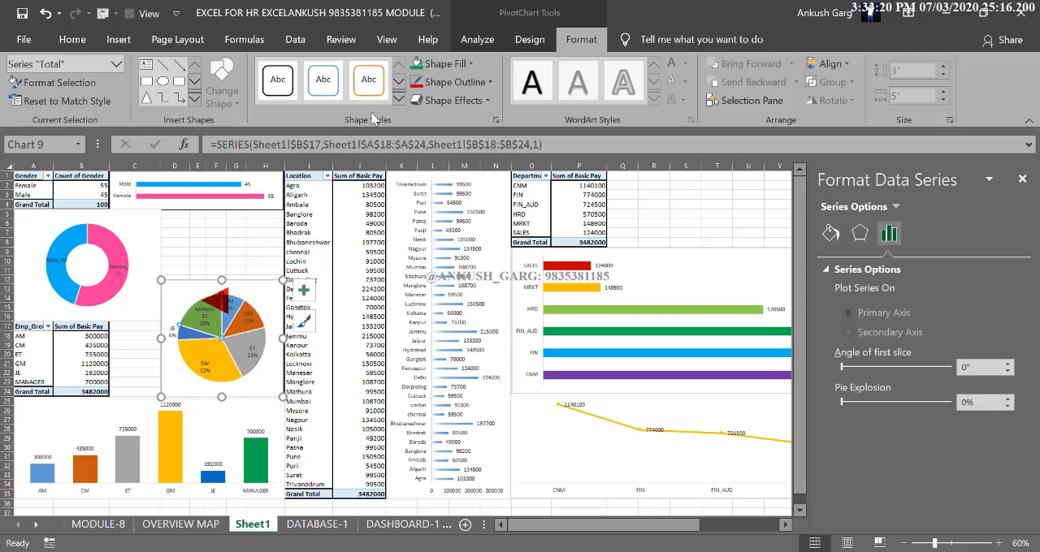
{"action": "left_click", "coordinate": [1022, 178]}
{"action": "left_click", "coordinate": [685, 223]}
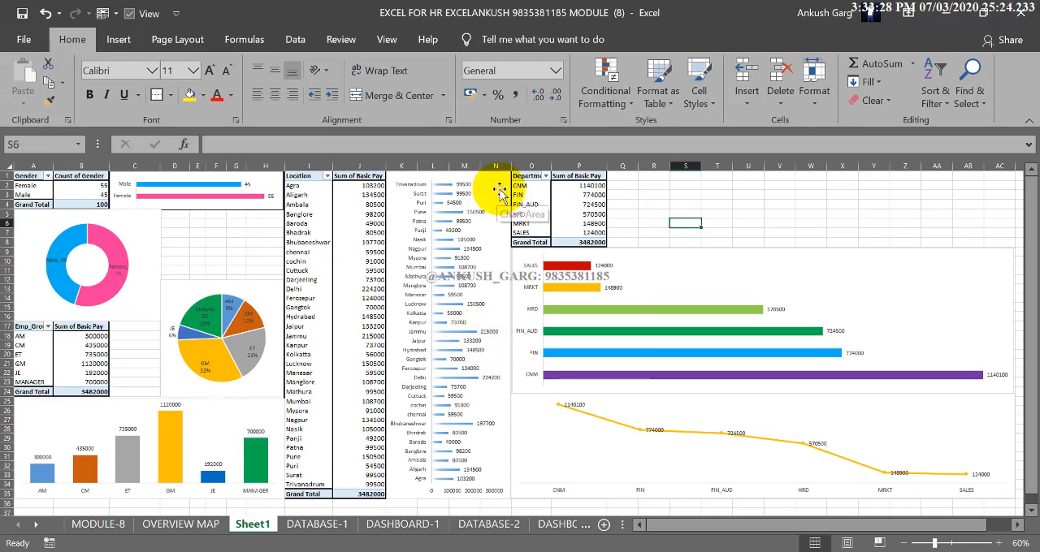
Insert a Gender slicer from the gender PivotTable
{"action": "left_click", "coordinate": [90, 188]}
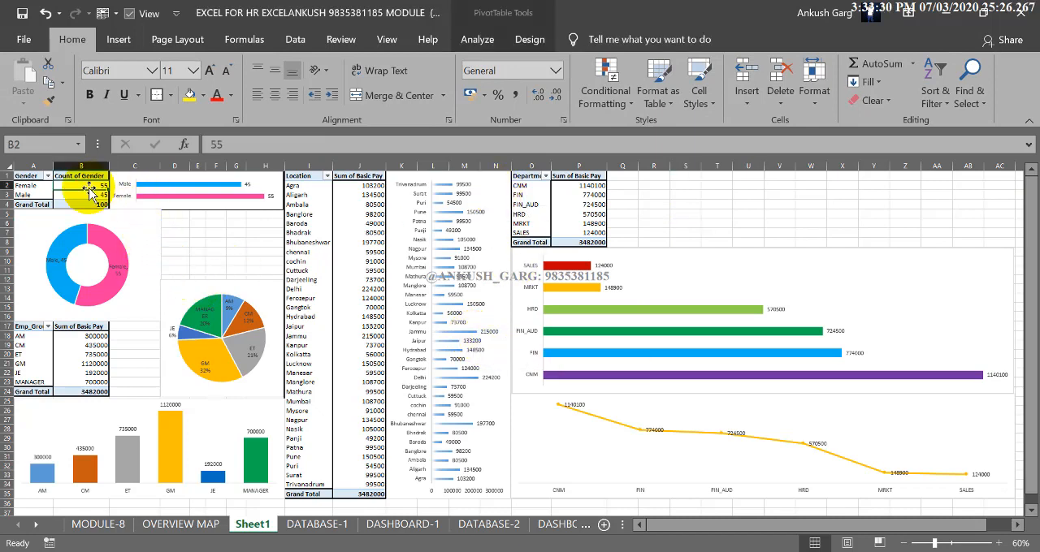
{"action": "left_click", "coordinate": [477, 39]}
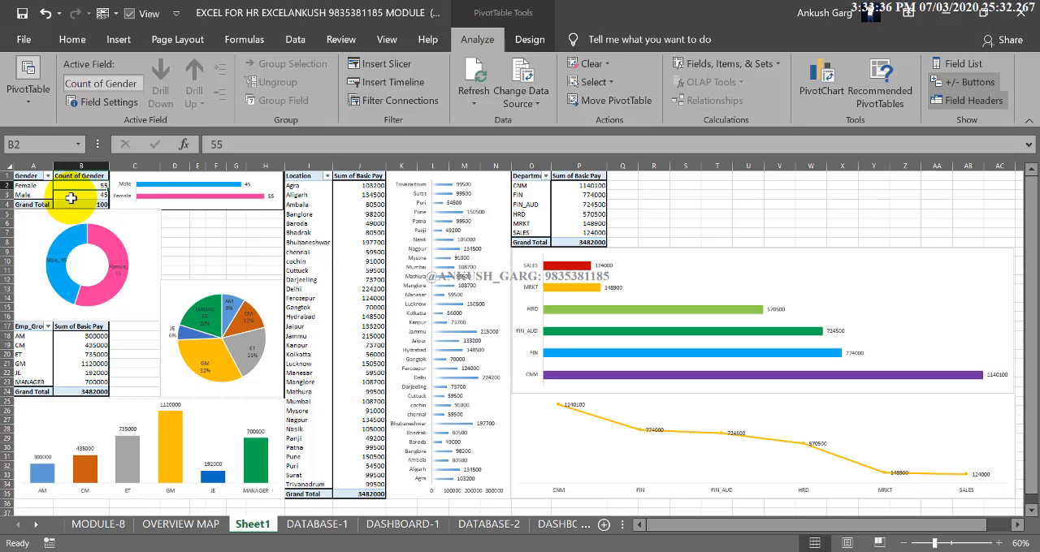
{"action": "left_click", "coordinate": [387, 65]}
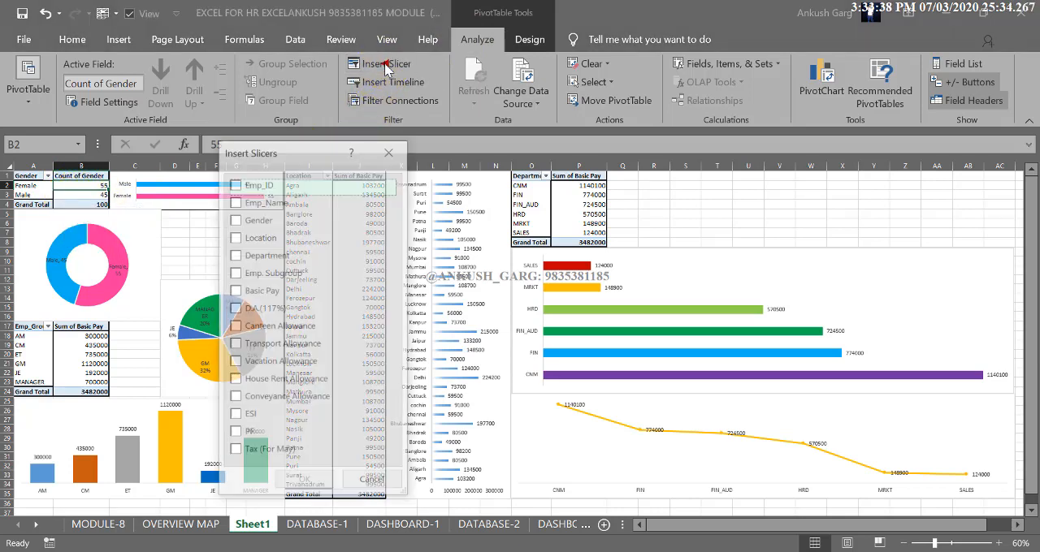
{"action": "left_click", "coordinate": [243, 219]}
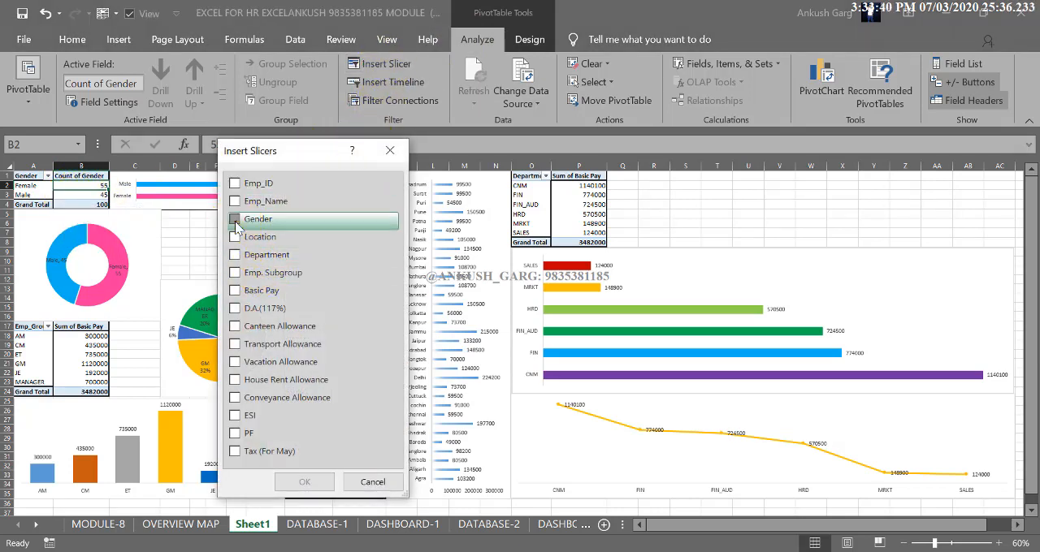
{"action": "left_click", "coordinate": [304, 481]}
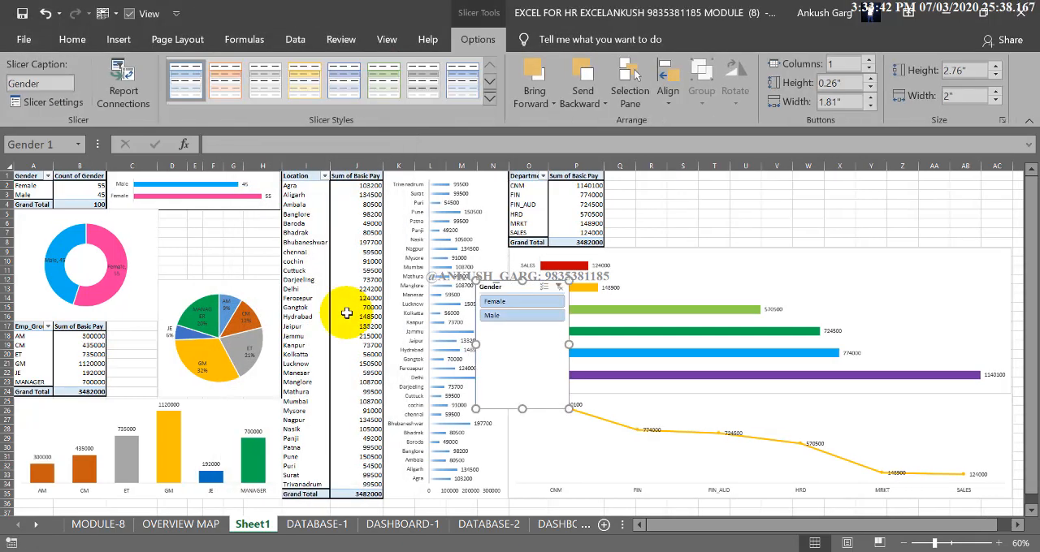
Place the Gender slicer in the gap beside the doughnut chart, above the pie chart, and resize it to about 1.42" high by 2.56" wide
{"action": "left_click_drag", "start_coordinate": [255, 316], "coordinate": [207, 285]}
{"action": "left_click_drag", "start_coordinate": [204, 338], "coordinate": [203, 309]}
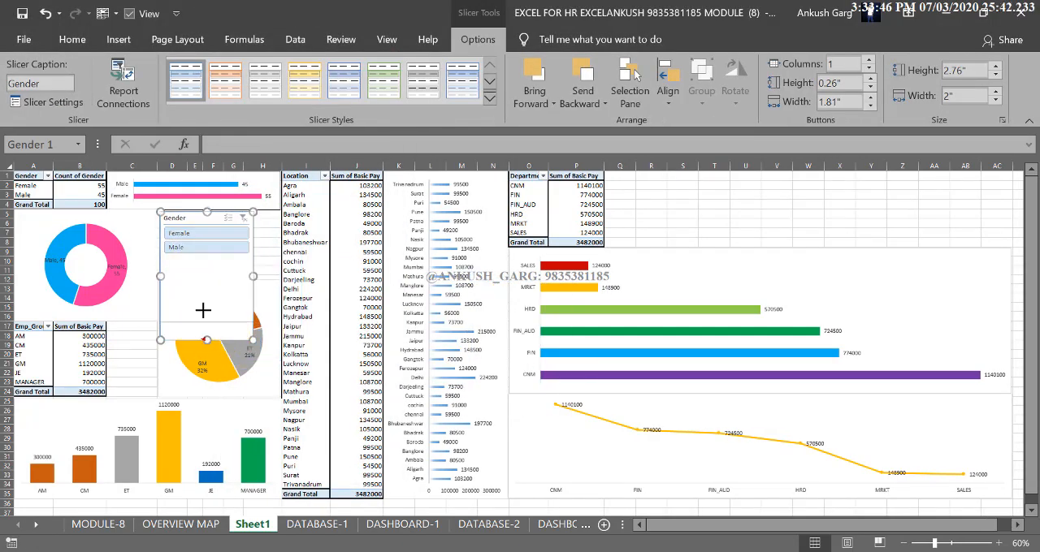
{"action": "left_click_drag", "start_coordinate": [206, 264], "coordinate": [279, 279]}
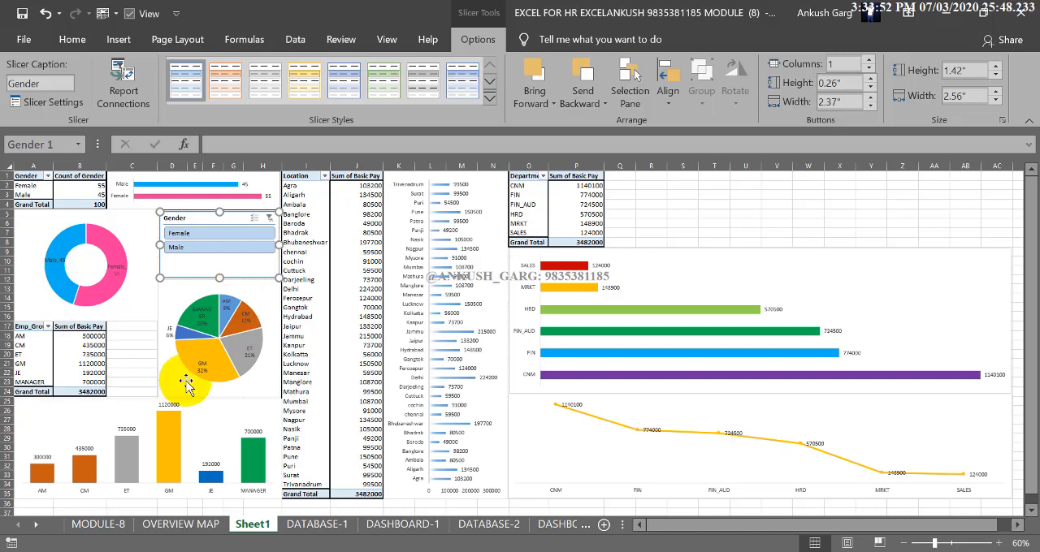
Insert an Emp. Subgroup slicer from the employee subgroup PivotTable
{"action": "left_click", "coordinate": [40, 346]}
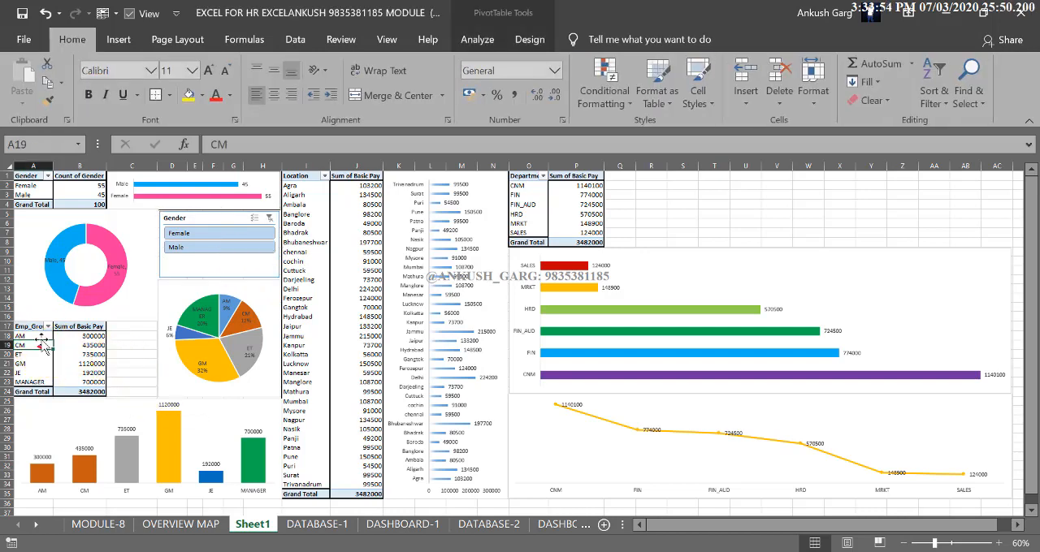
{"action": "left_click", "coordinate": [485, 47]}
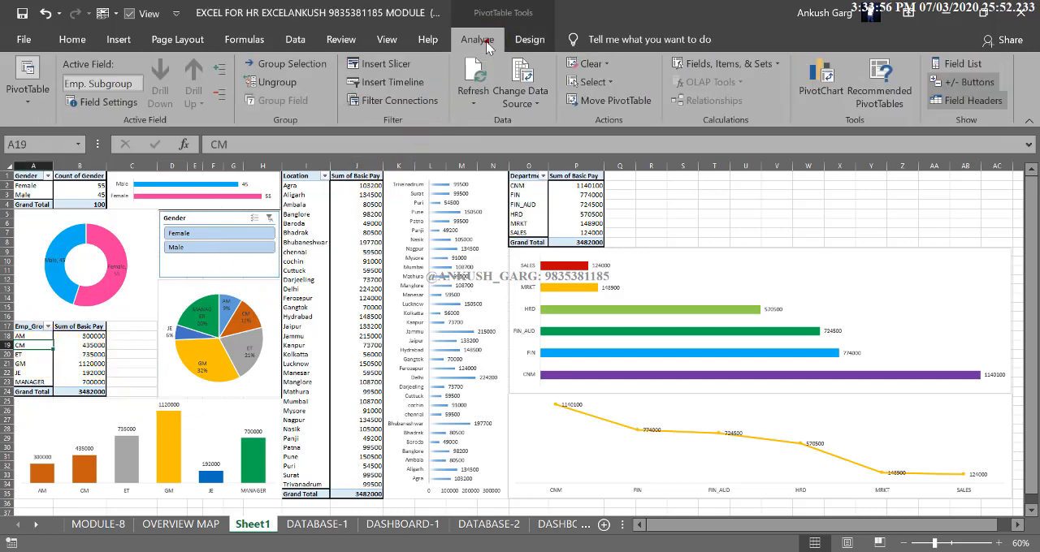
{"action": "left_click", "coordinate": [398, 65]}
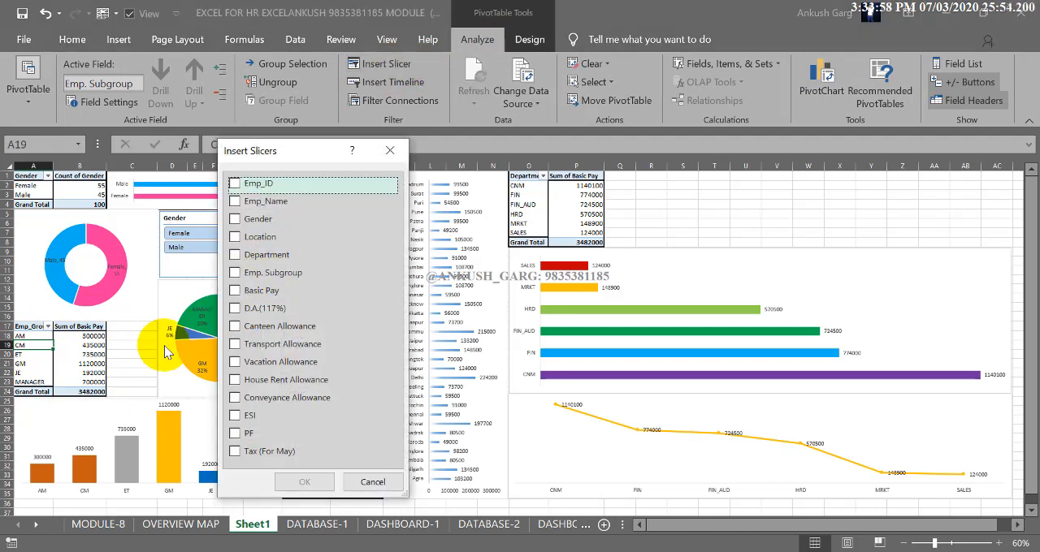
{"action": "left_click", "coordinate": [243, 277]}
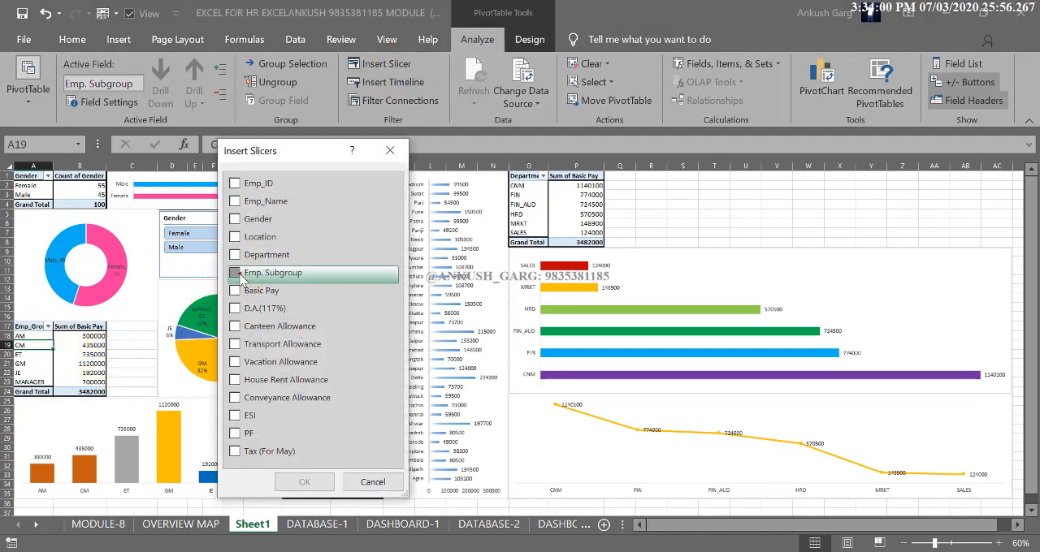
{"action": "left_click", "coordinate": [305, 482]}
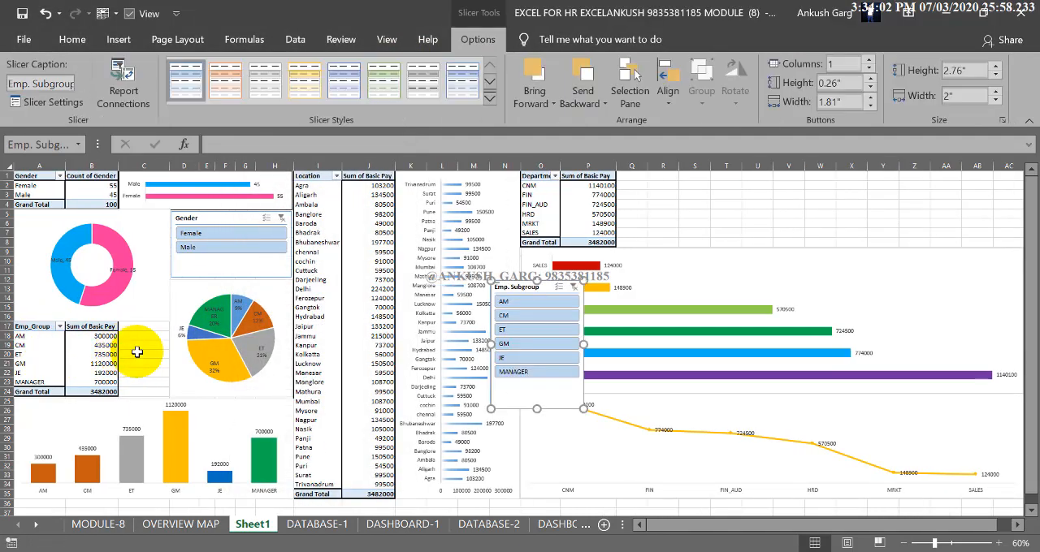
Fit the Emp. Subgroup slicer between its PivotTable and the pie chart, at about 1.64" high by 1.11" wide
{"action": "left_click_drag", "start_coordinate": [541, 288], "coordinate": [173, 329]}
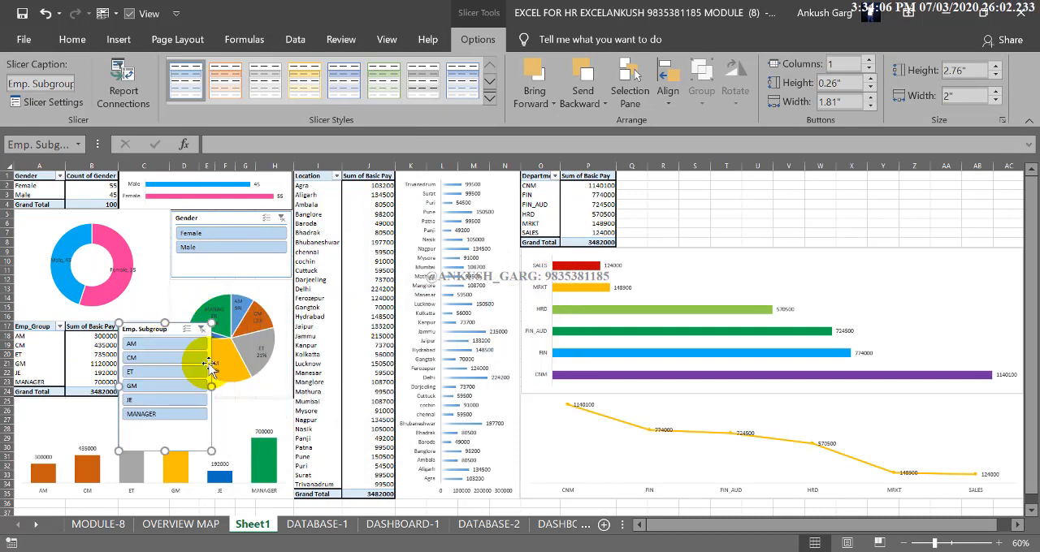
{"action": "left_click_drag", "start_coordinate": [211, 387], "coordinate": [143, 399]}
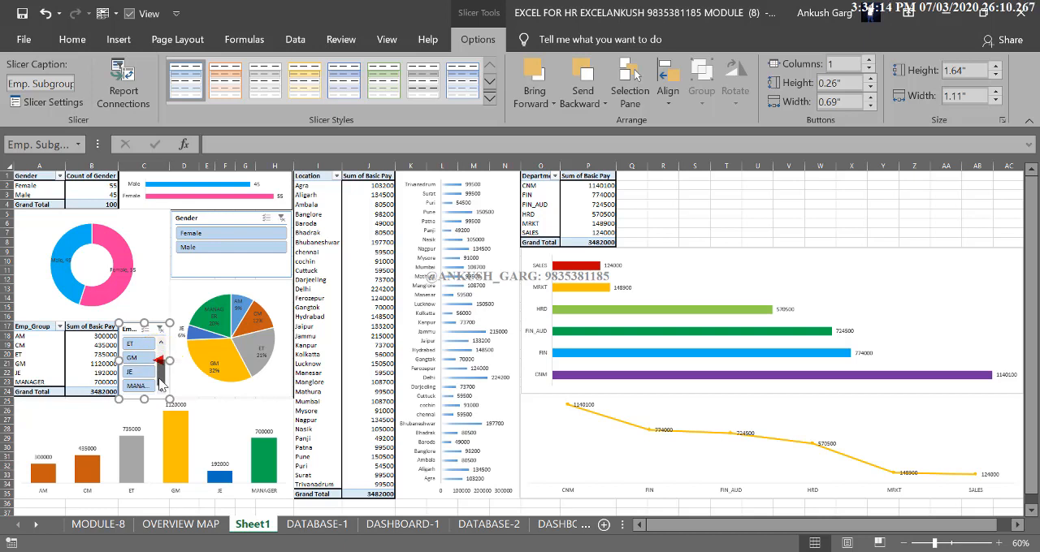
{"action": "left_click", "coordinate": [98, 351]}
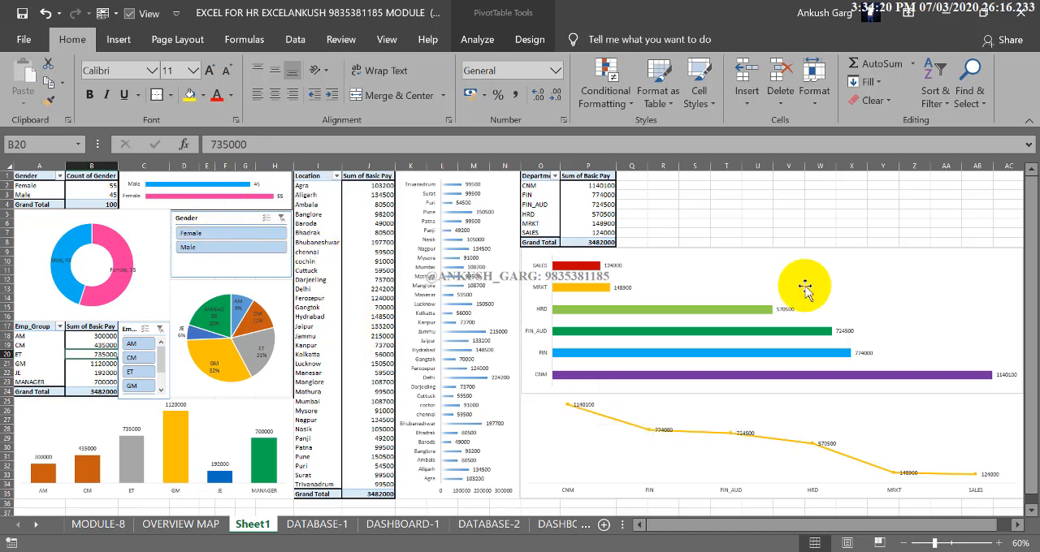
Narrow the department bar chart and the line chart below it so both end at the same edge in column AB
{"action": "left_click", "coordinate": [963, 317]}
{"action": "left_click_drag", "start_coordinate": [1021, 320], "coordinate": [928, 325]}
{"action": "left_click", "coordinate": [958, 412]}
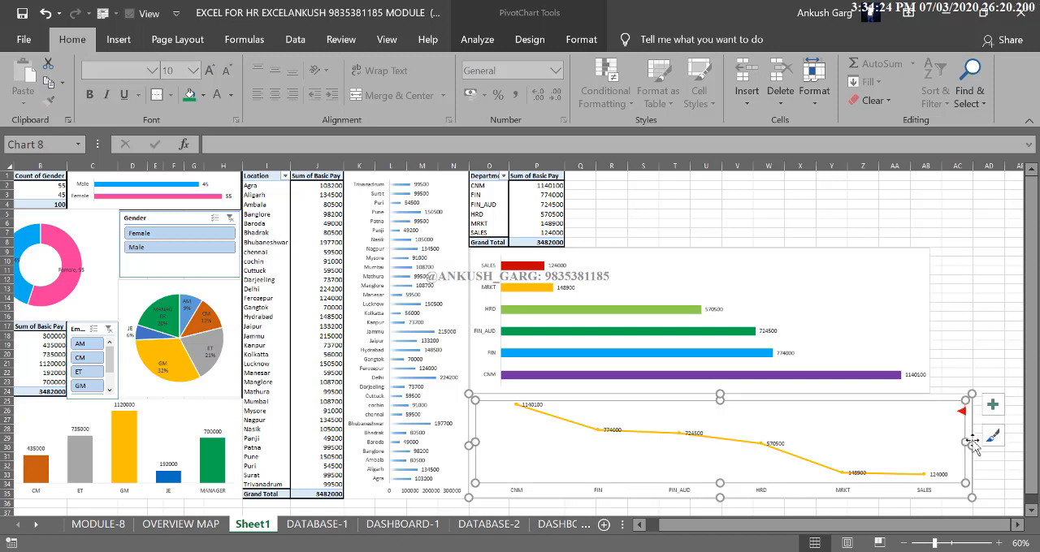
{"action": "left_click_drag", "start_coordinate": [937, 447], "coordinate": [929, 446]}
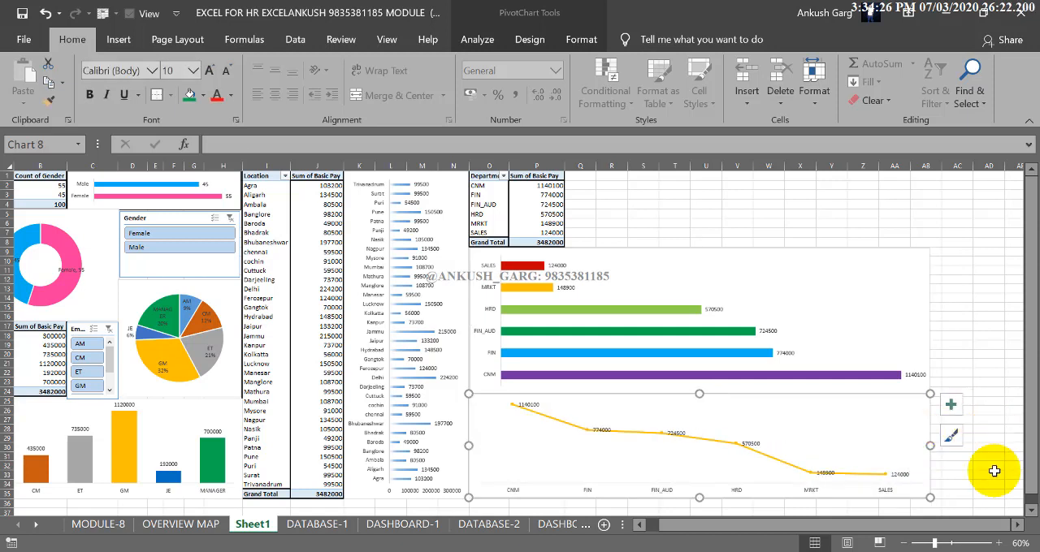
{"action": "scroll", "coordinate": [966, 524], "scroll_direction": "left", "scroll_amount": 1}
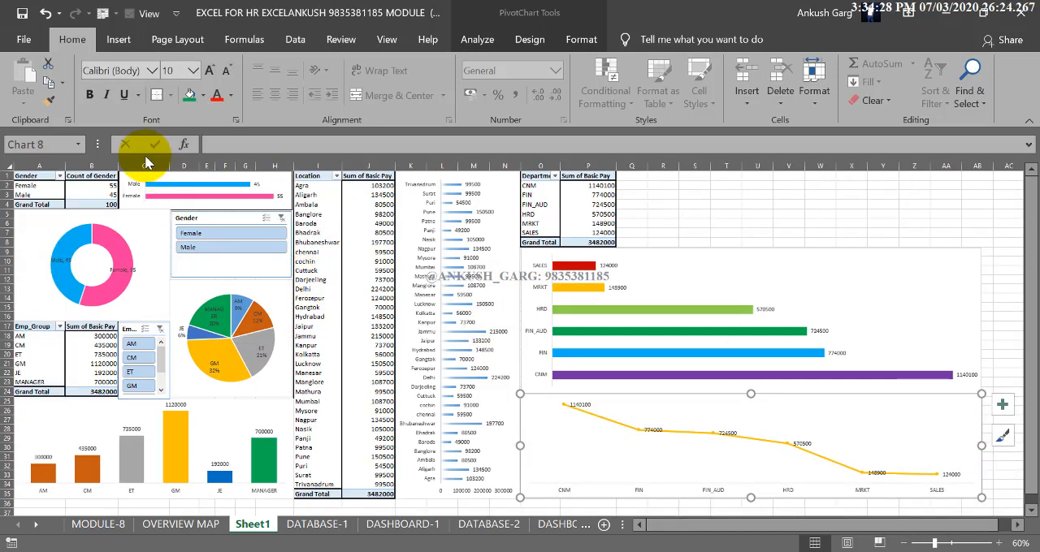
Widen column C and stretch the Emp. Subgroup slicer across the added space up to the pie chart
{"action": "left_click_drag", "start_coordinate": [162, 168], "coordinate": [192, 168]}
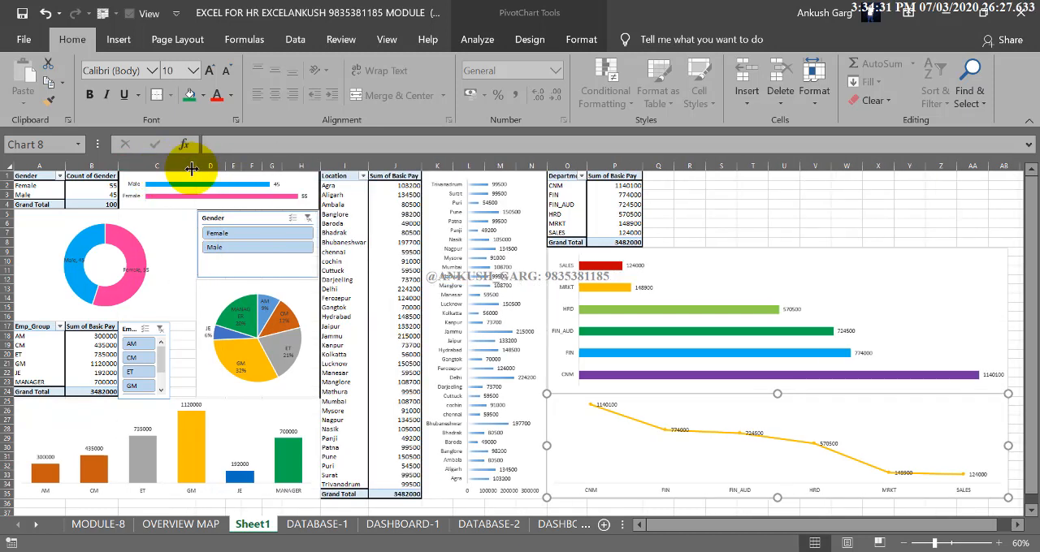
{"action": "left_click", "coordinate": [170, 359]}
{"action": "left_click_drag", "start_coordinate": [185, 363], "coordinate": [193, 363]}
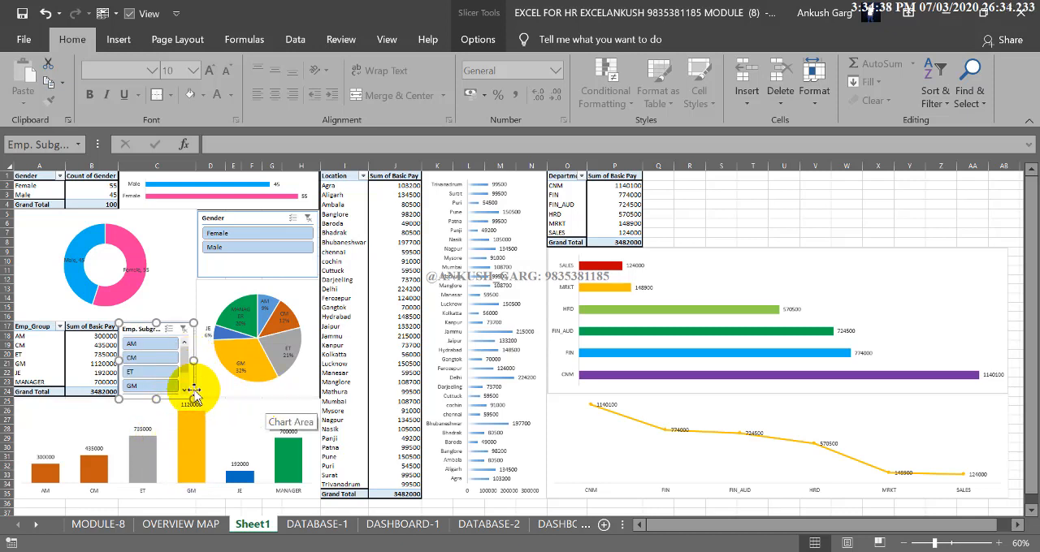
{"action": "left_click", "coordinate": [395, 511]}
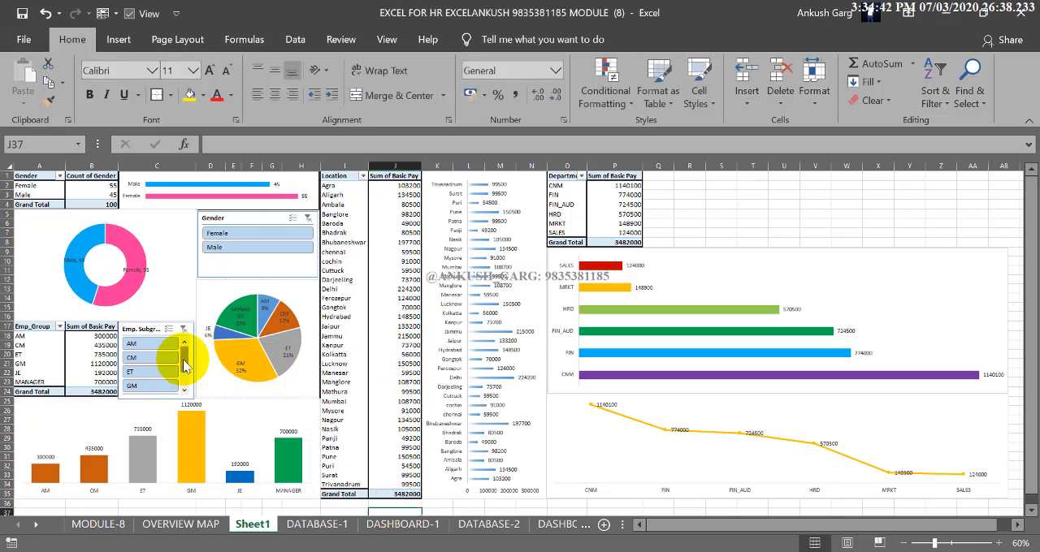
{"action": "left_click_drag", "start_coordinate": [185, 353], "coordinate": [185, 367]}
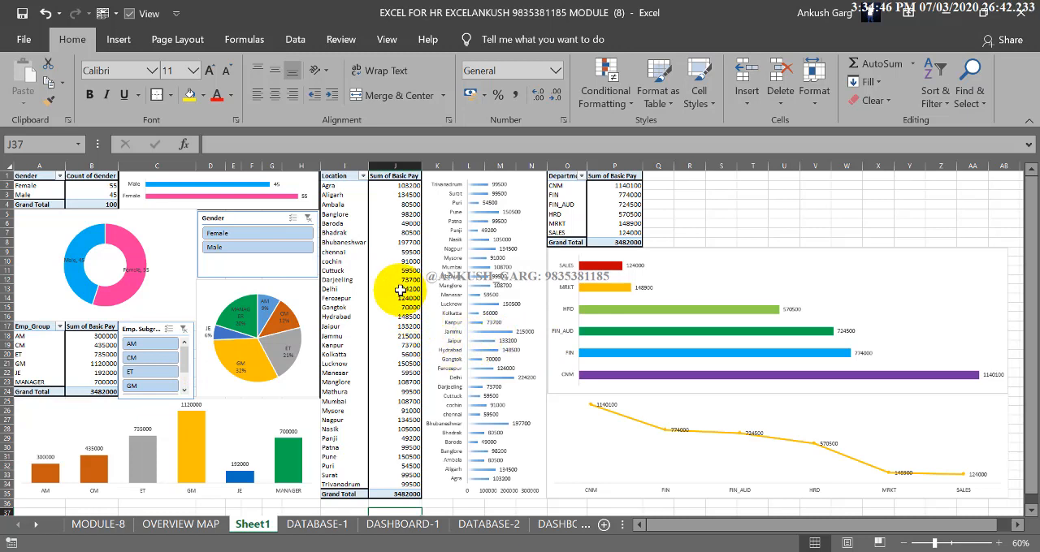
Insert a Location slicer from the location PivotTable
{"action": "left_click", "coordinate": [591, 226]}
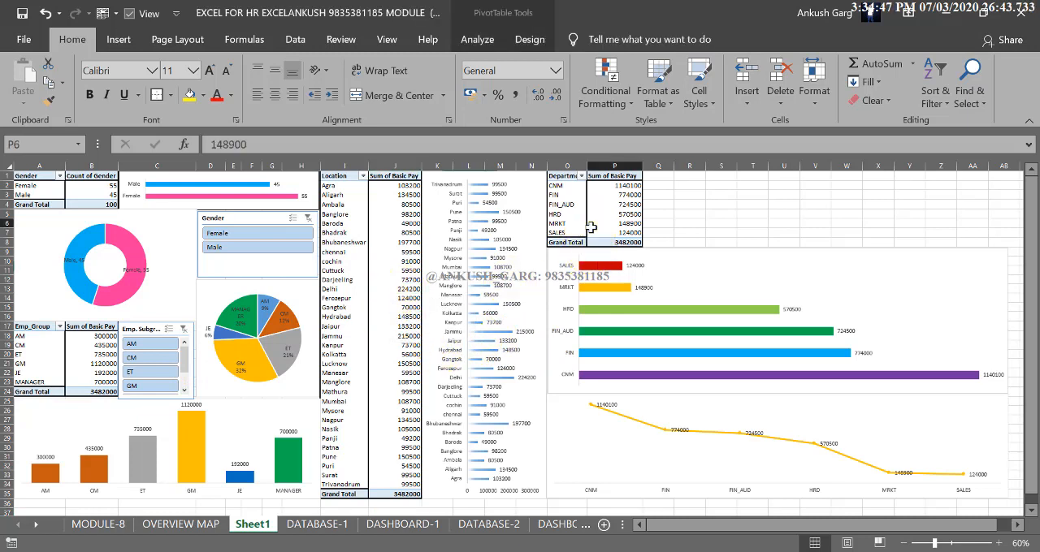
{"action": "left_click", "coordinate": [396, 261]}
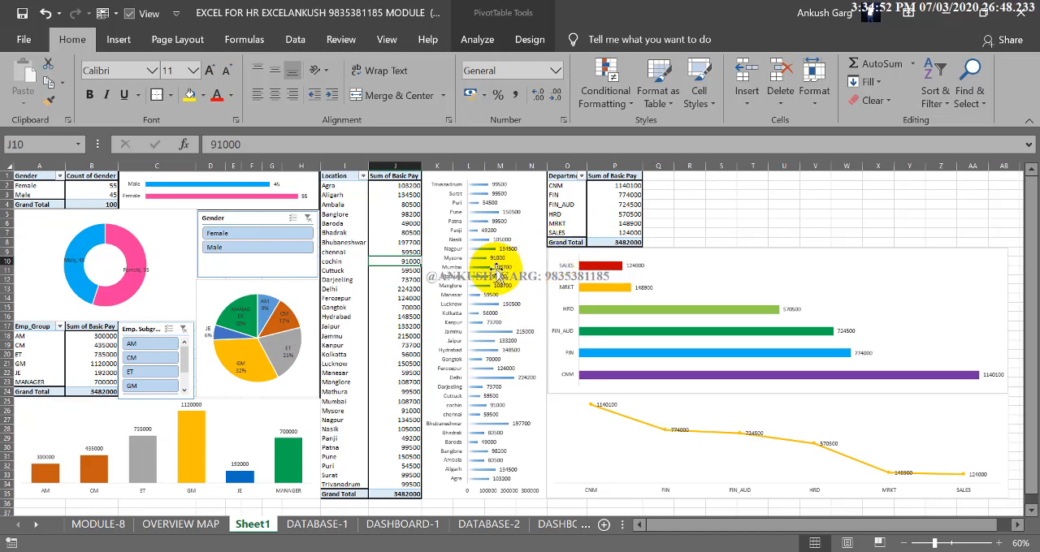
{"action": "left_click", "coordinate": [406, 213]}
{"action": "mouse_move", "coordinate": [406, 214]}
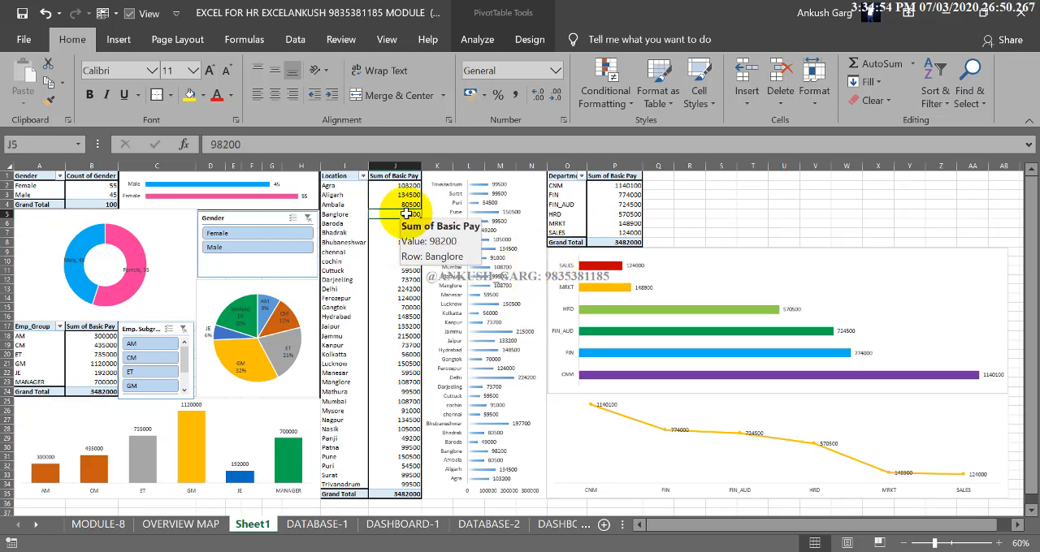
{"action": "left_click", "coordinate": [480, 40]}
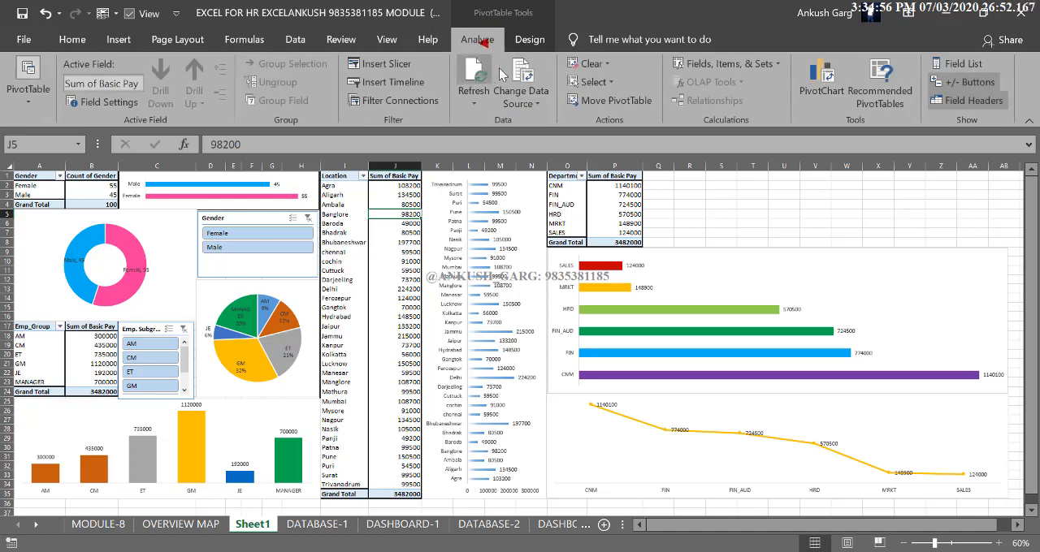
{"action": "left_click", "coordinate": [403, 64]}
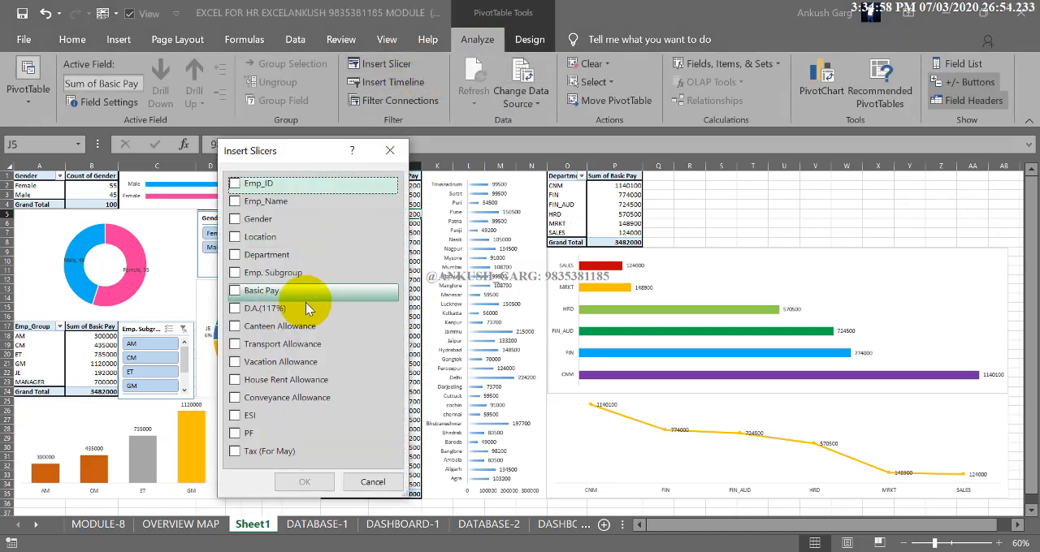
{"action": "left_click", "coordinate": [235, 236]}
{"action": "left_click", "coordinate": [305, 482]}
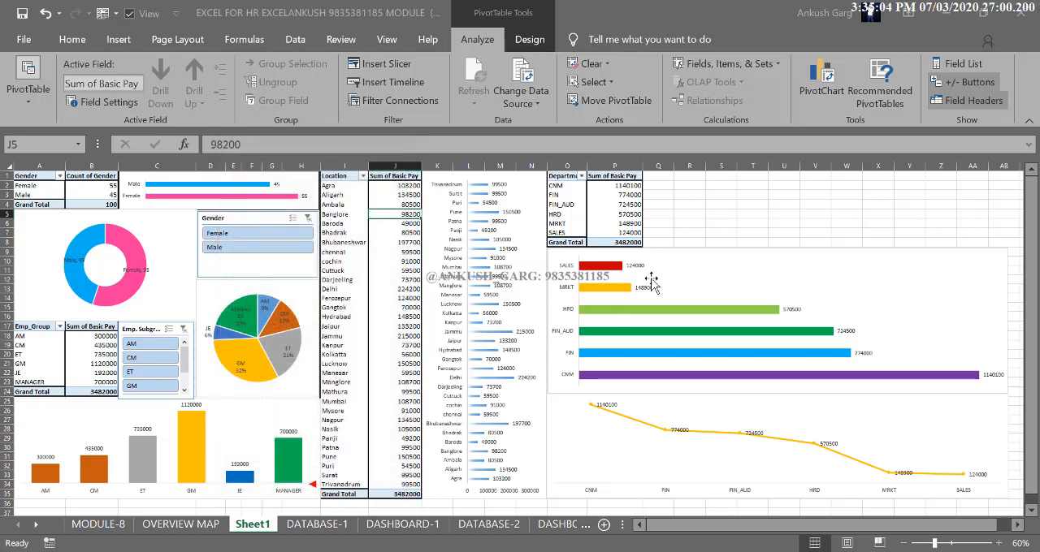
Place the Location slicer beside the department PivotTable and shorten it to about 1.63" high so it ends above the bar chart
{"action": "left_click_drag", "start_coordinate": [529, 283], "coordinate": [687, 201]}
{"action": "left_click_drag", "start_coordinate": [517, 213], "coordinate": [675, 185]}
{"action": "left_click_drag", "start_coordinate": [688, 379], "coordinate": [707, 251]}
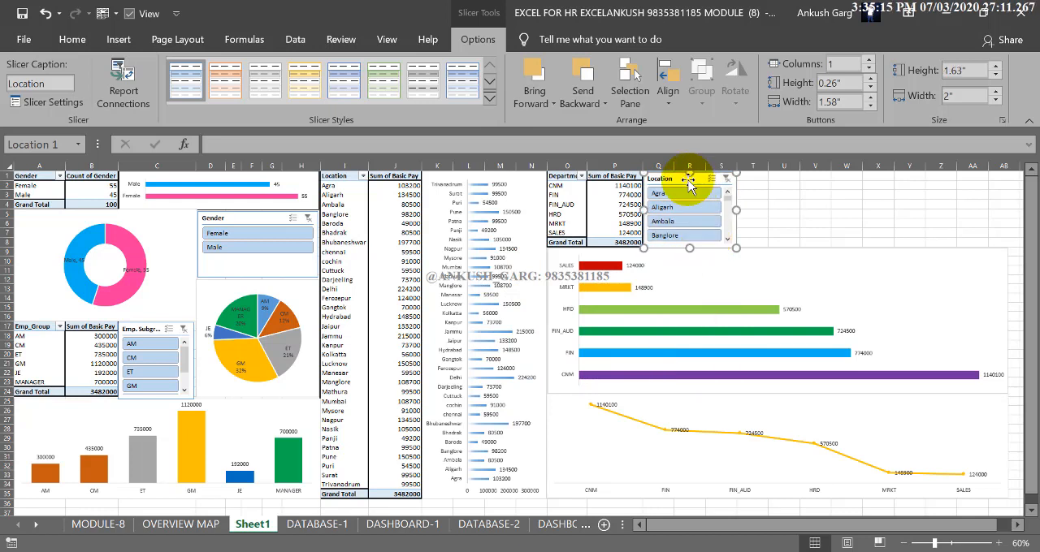
{"action": "left_click", "coordinate": [757, 223]}
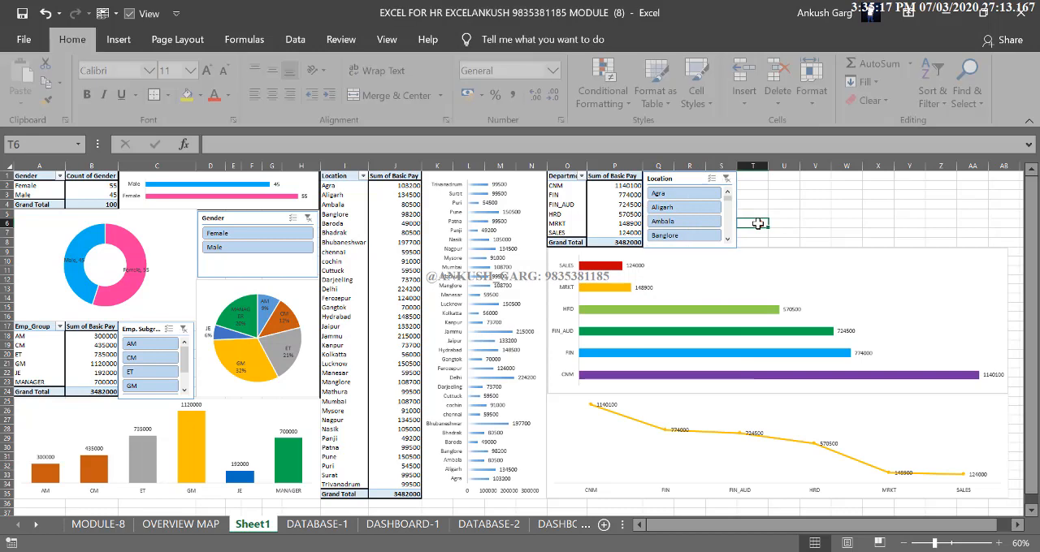
Insert a Department slicer from the department PivotTable and fit it beside the Location slicer at about 1.64" high
{"action": "left_click", "coordinate": [590, 187]}
{"action": "left_click", "coordinate": [481, 40]}
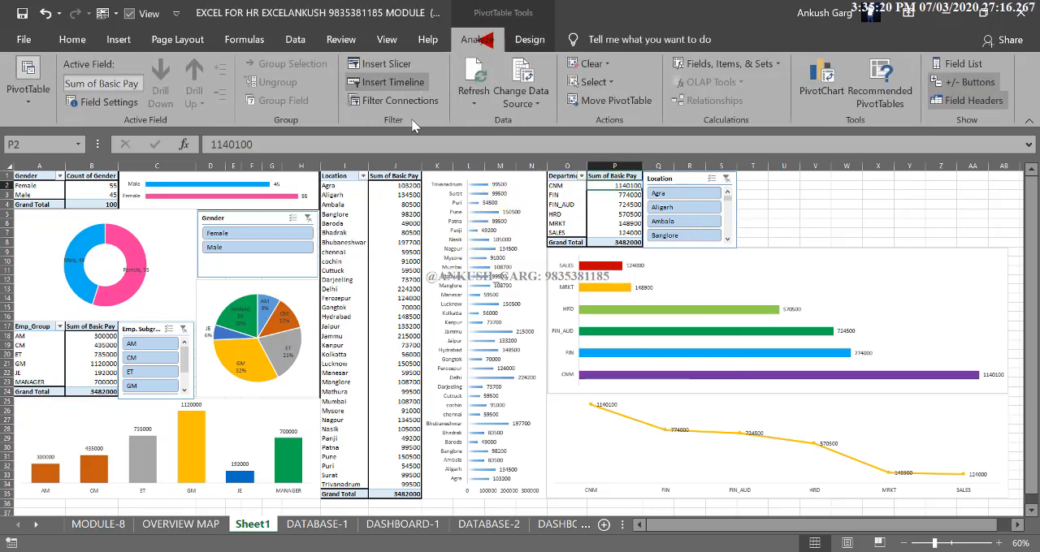
{"action": "left_click", "coordinate": [393, 65]}
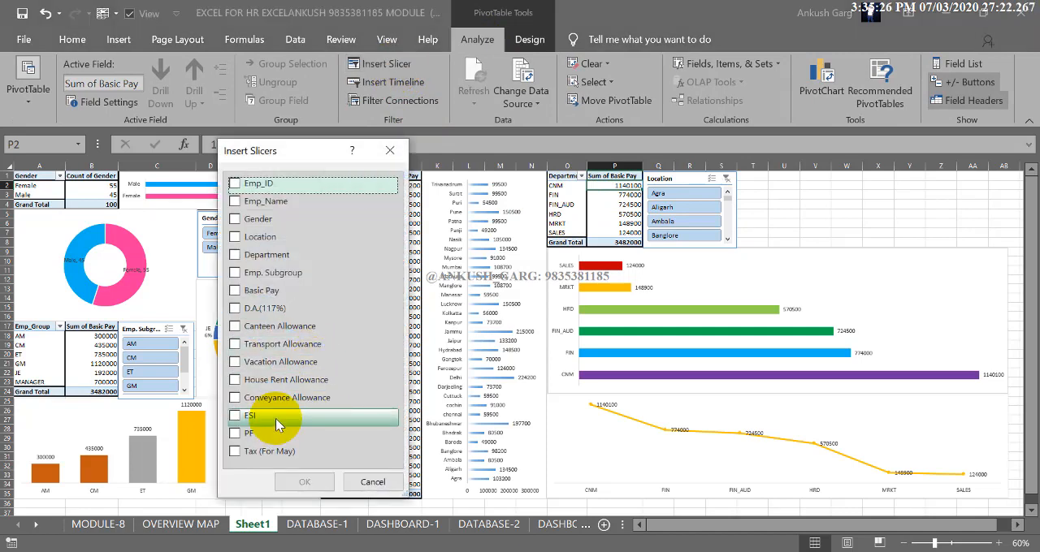
{"action": "left_click", "coordinate": [236, 255]}
{"action": "left_click", "coordinate": [307, 484]}
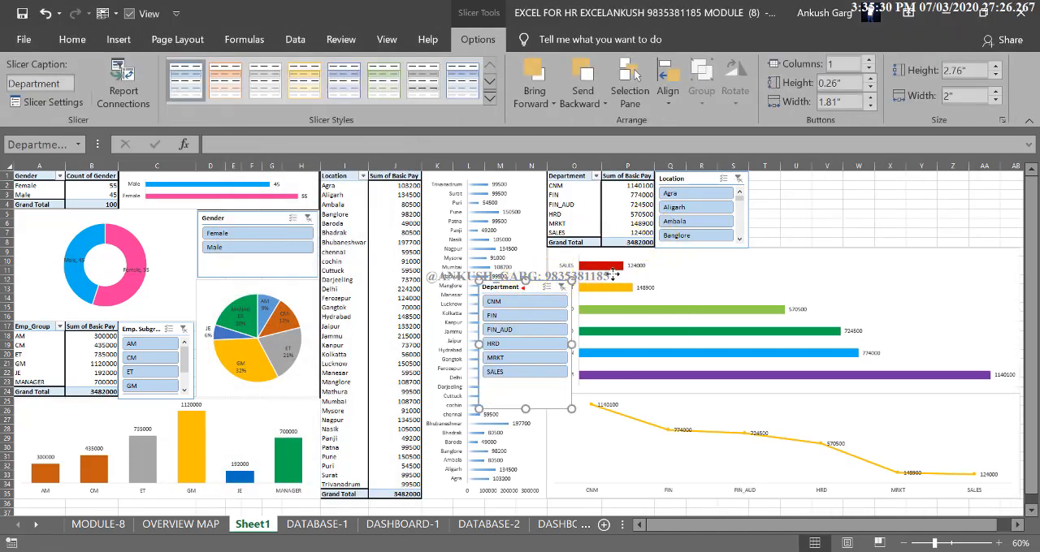
{"action": "left_click_drag", "start_coordinate": [550, 287], "coordinate": [794, 181]}
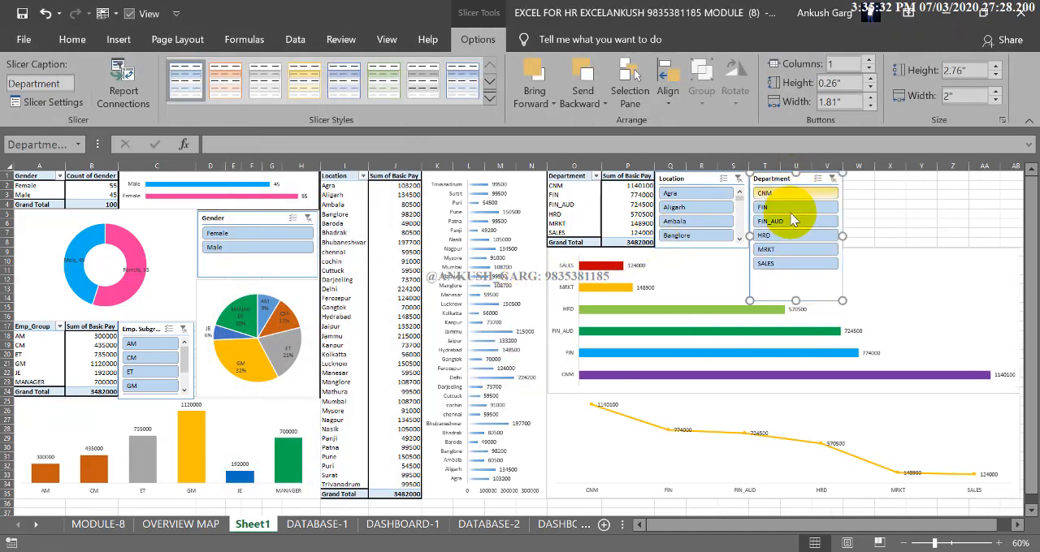
{"action": "left_click_drag", "start_coordinate": [795, 300], "coordinate": [790, 247]}
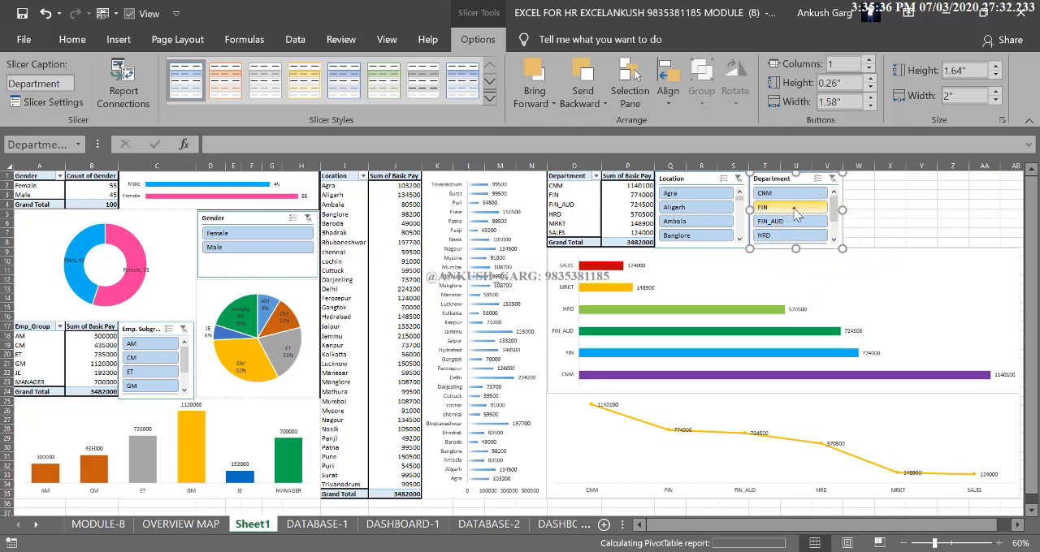
Try the Department slicer with FIN and FIN_AUD in turn, and clear its filter
{"action": "left_click", "coordinate": [794, 208]}
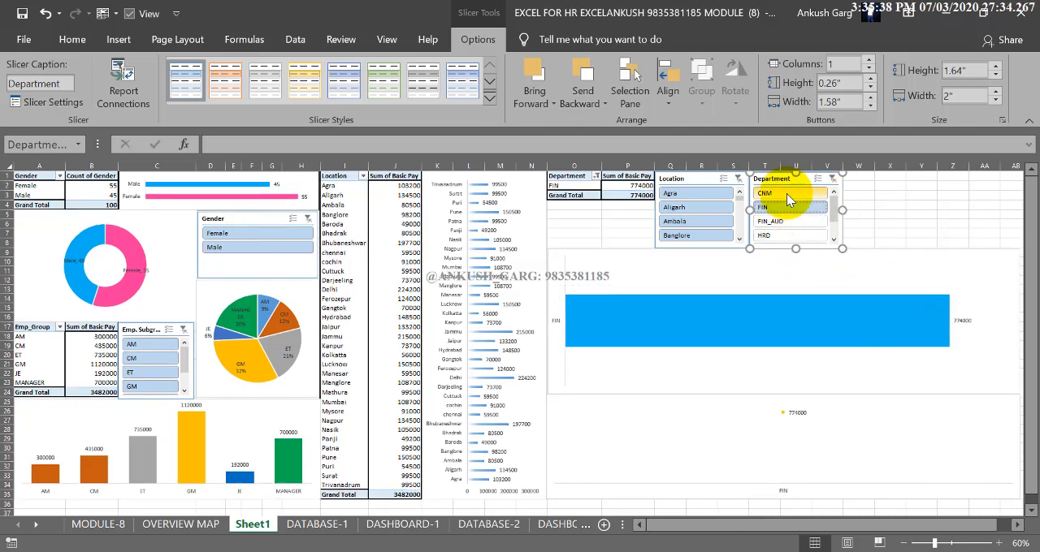
{"action": "left_click", "coordinate": [790, 221]}
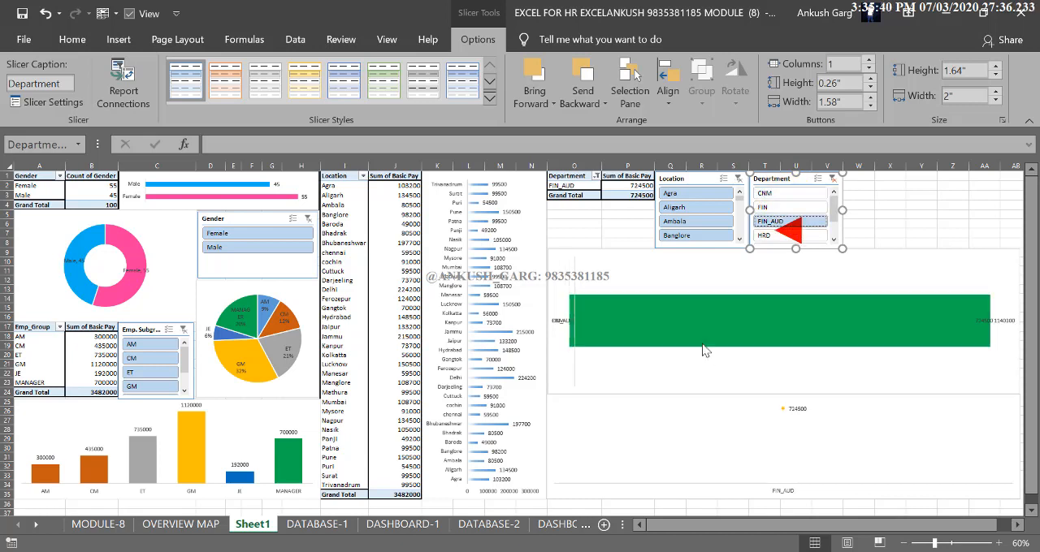
{"action": "left_click", "coordinate": [831, 178]}
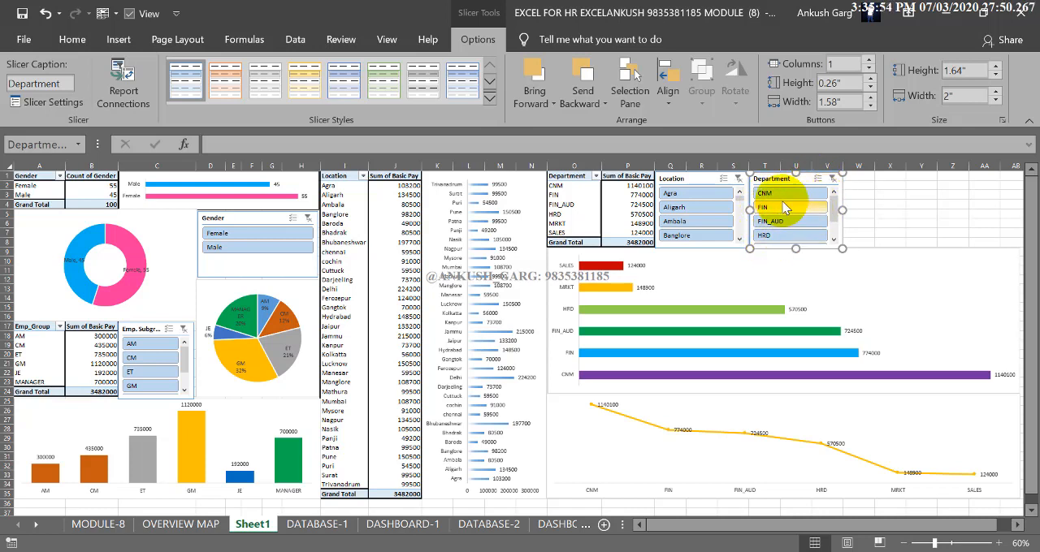
Merge and centre cells W1:AA8 beside the Department slicer and enter the title "HR DASBOARD: PAYROLL"
{"action": "left_click", "coordinate": [897, 222]}
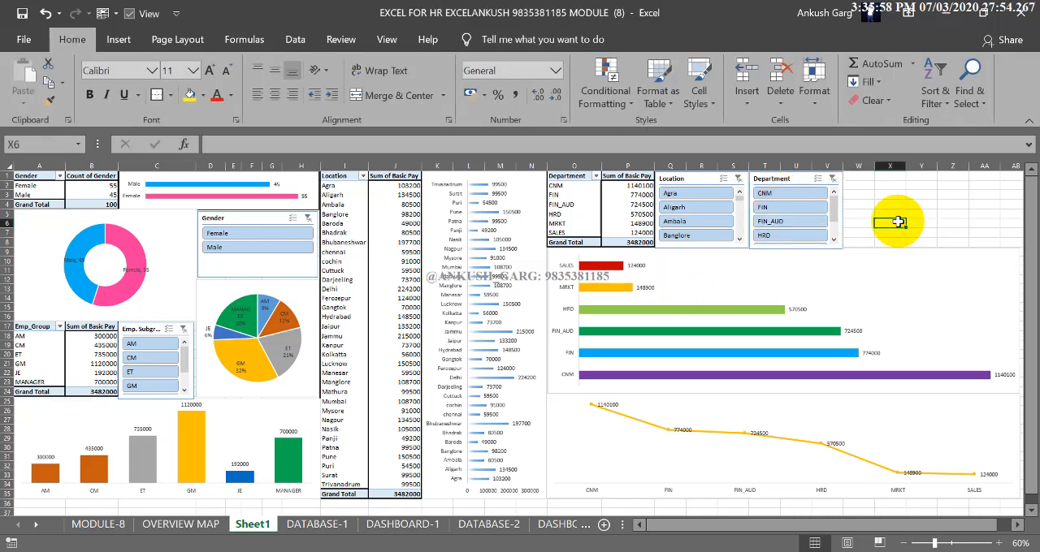
{"action": "left_click_drag", "start_coordinate": [870, 177], "coordinate": [984, 241]}
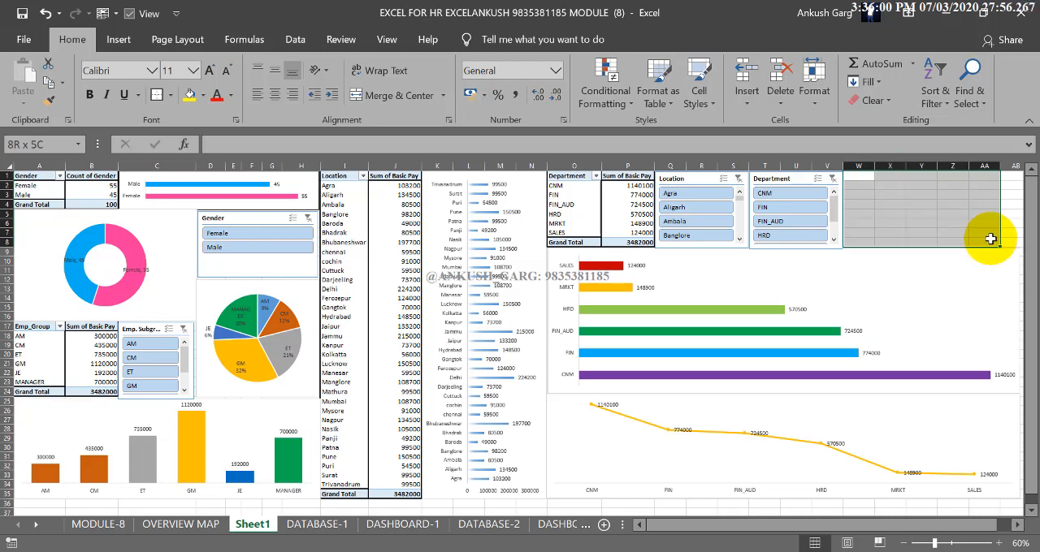
{"action": "left_click", "coordinate": [387, 99]}
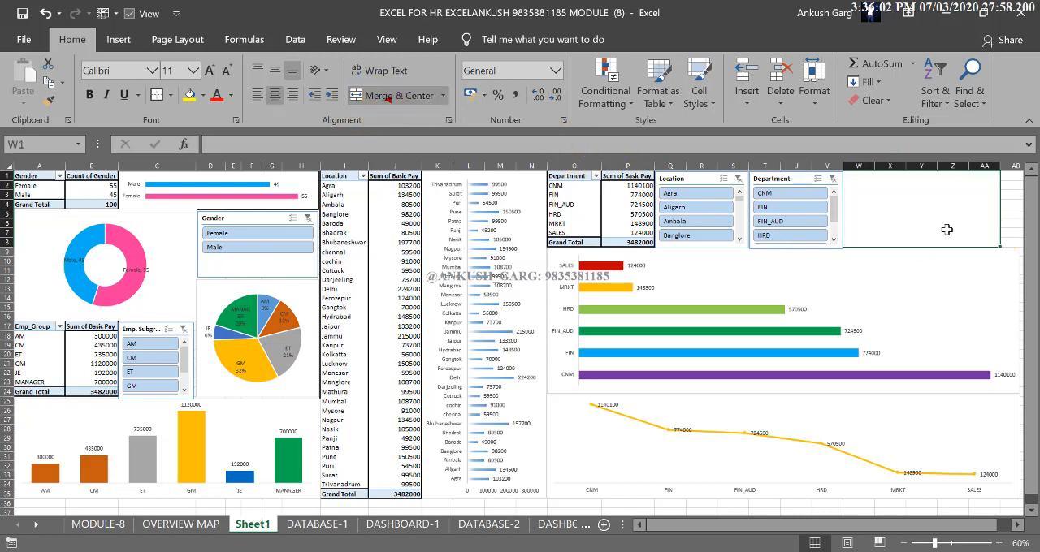
{"action": "left_click", "coordinate": [883, 223]}
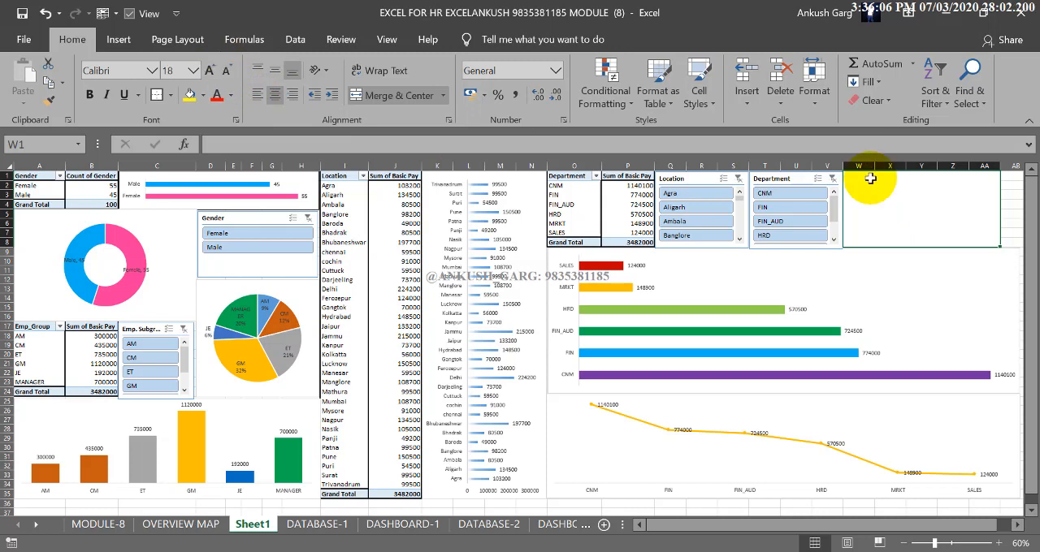
{"action": "type", "text": "da"}
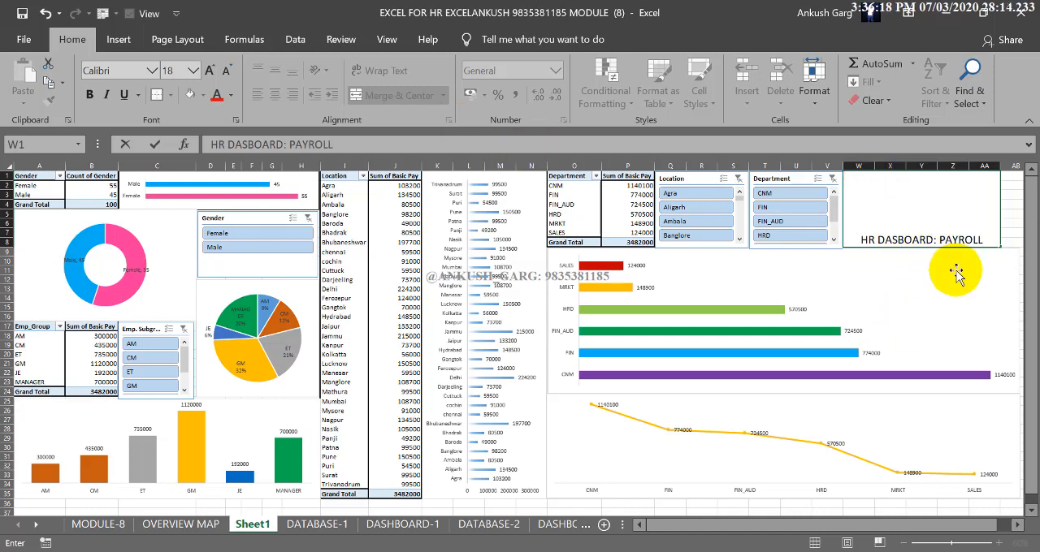
Format the dashboard title as wrapped, vertically centred, bold text at 36 points
{"action": "left_click", "coordinate": [904, 214]}
{"action": "left_click", "coordinate": [904, 214]}
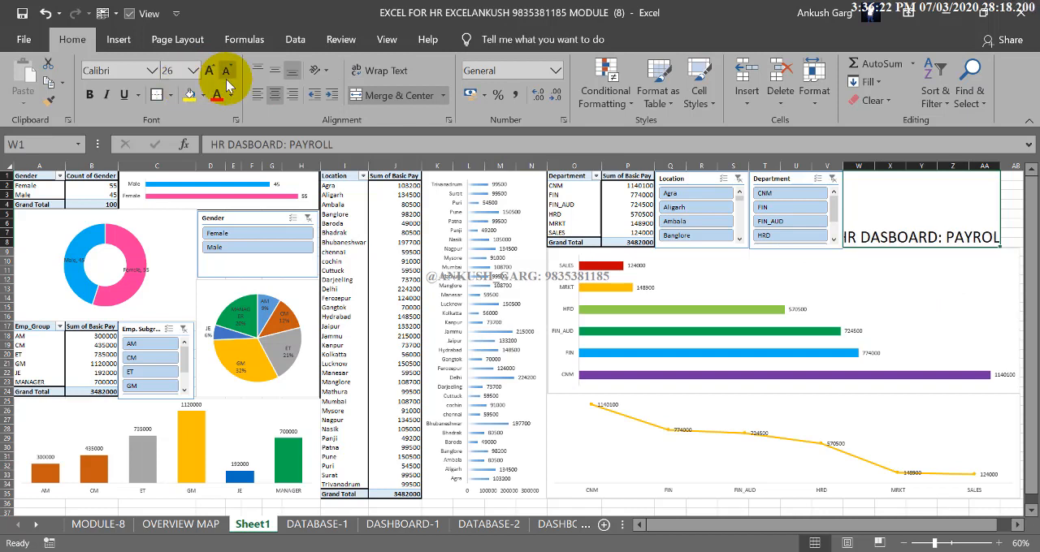
{"action": "left_click", "coordinate": [363, 73]}
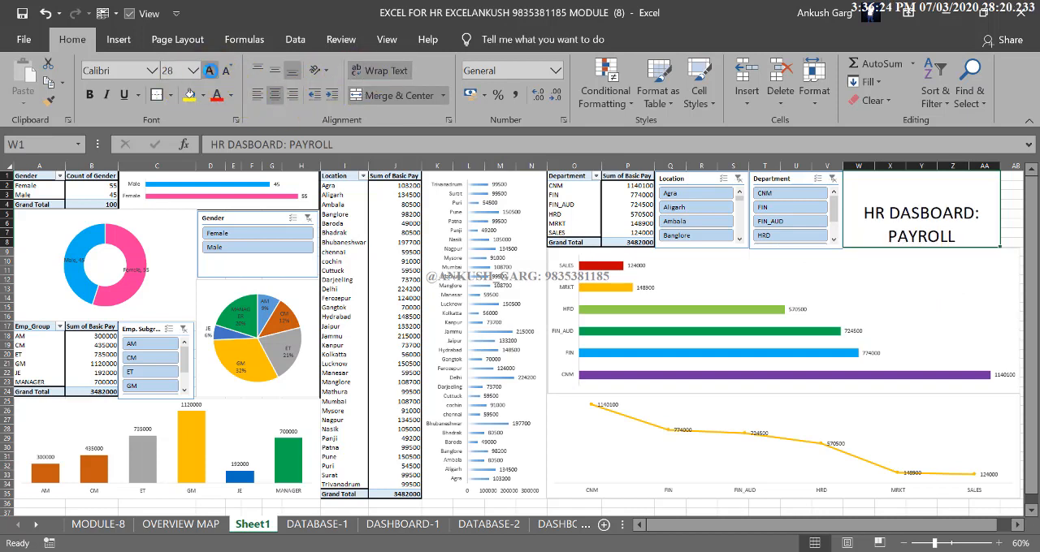
{"action": "left_click", "coordinate": [209, 71]}
{"action": "left_click", "coordinate": [229, 72]}
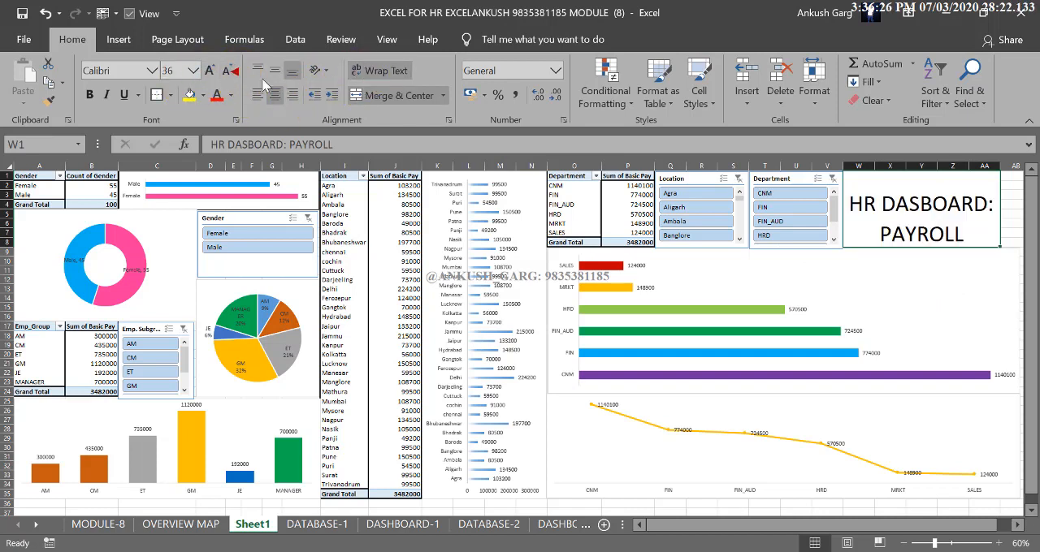
{"action": "left_click", "coordinate": [89, 94]}
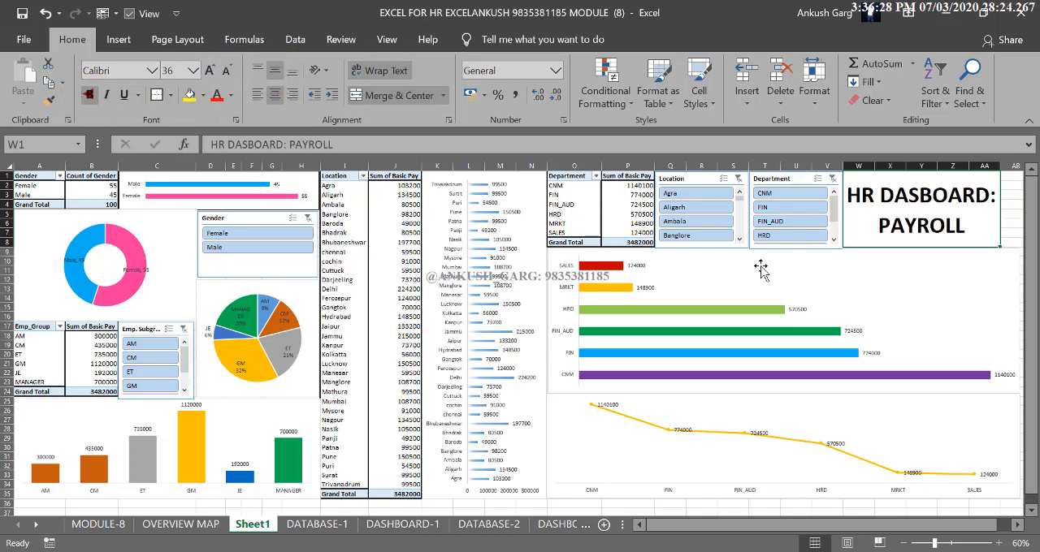
Fill the merged title cell with the recently used pink and make its text white
{"action": "left_click", "coordinate": [189, 95]}
{"action": "left_click", "coordinate": [203, 96]}
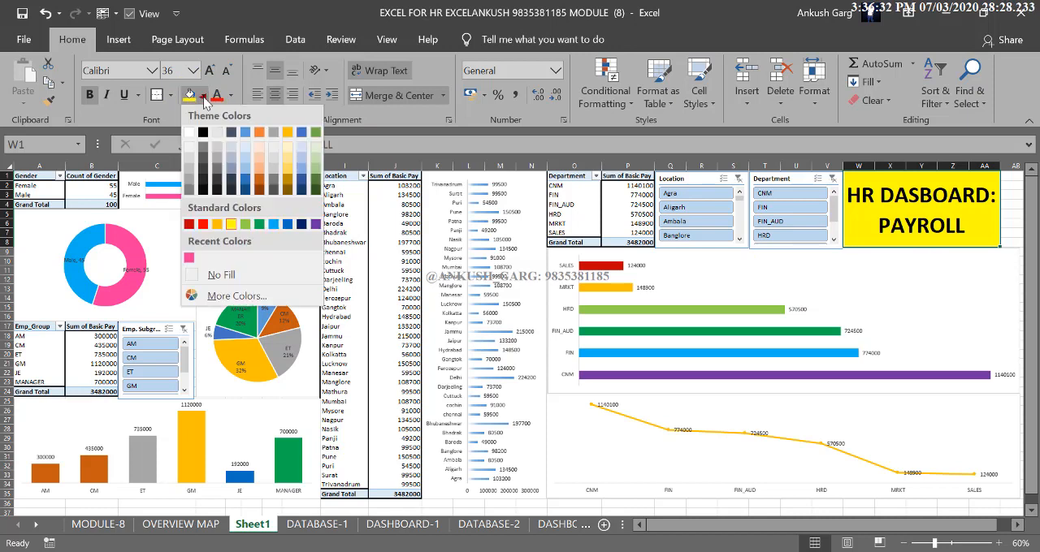
{"action": "left_click", "coordinate": [189, 259]}
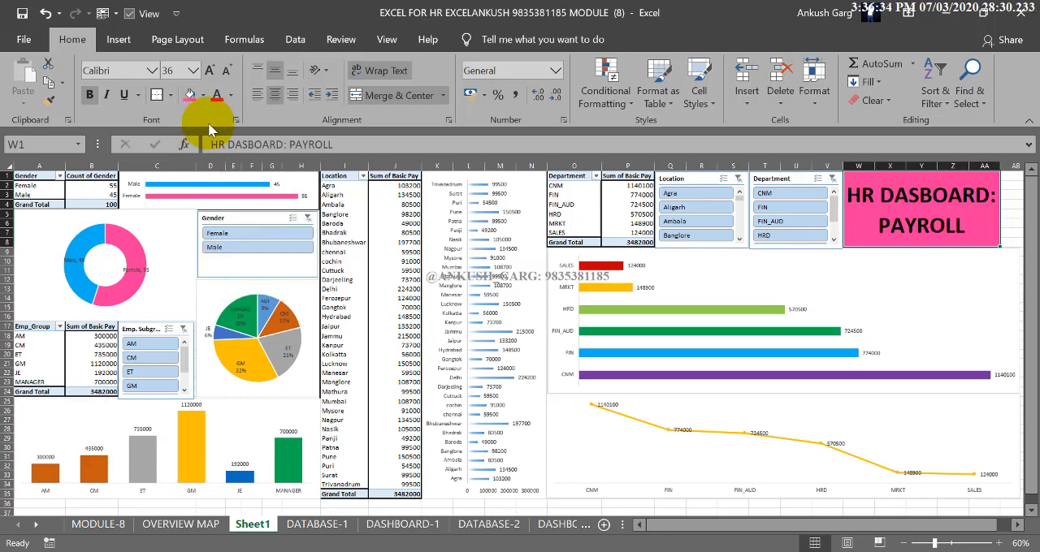
{"action": "left_click", "coordinate": [230, 95]}
{"action": "left_click", "coordinate": [217, 152]}
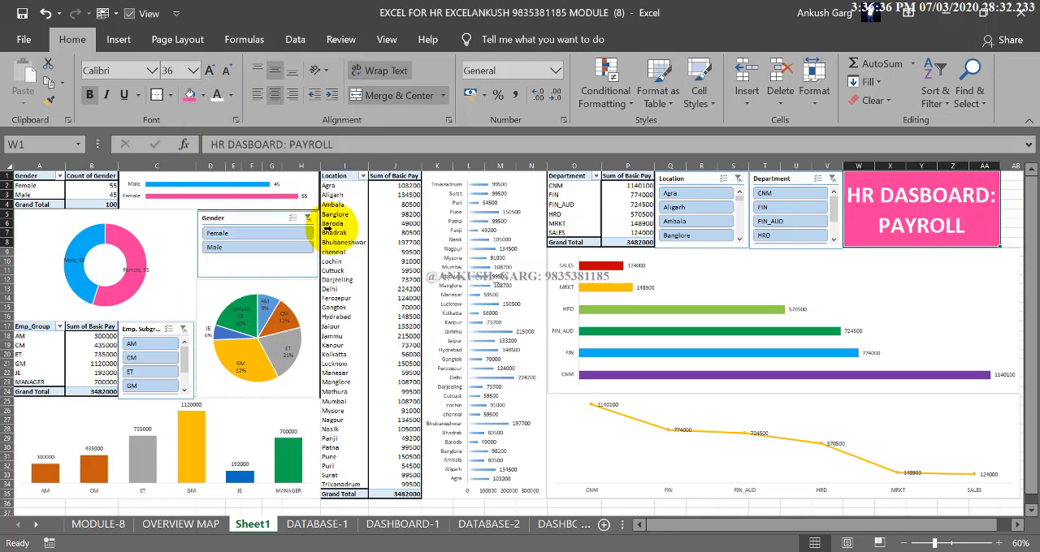
{"action": "left_click", "coordinate": [362, 355]}
{"action": "left_click", "coordinate": [452, 501]}
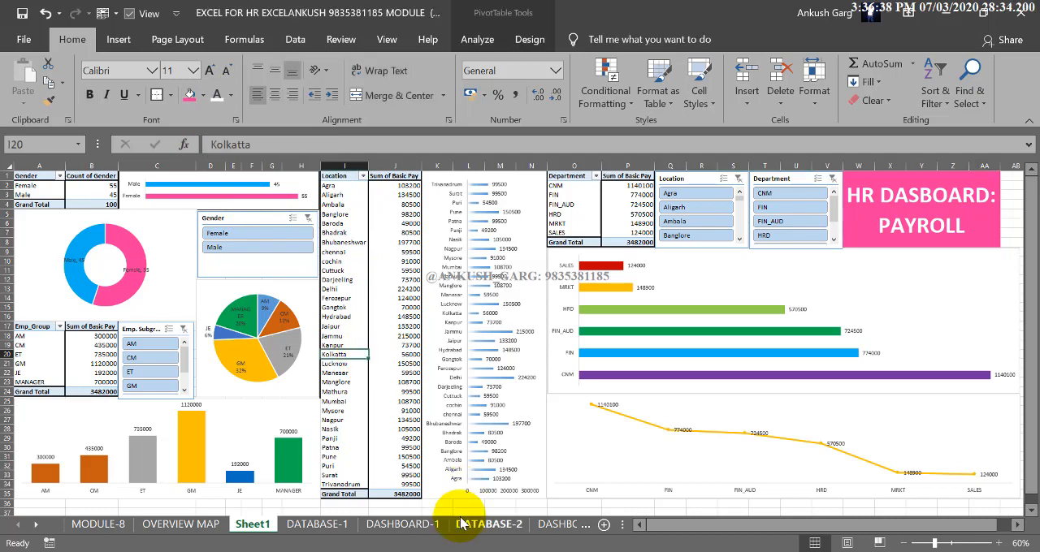
{"action": "left_click", "coordinate": [463, 507]}
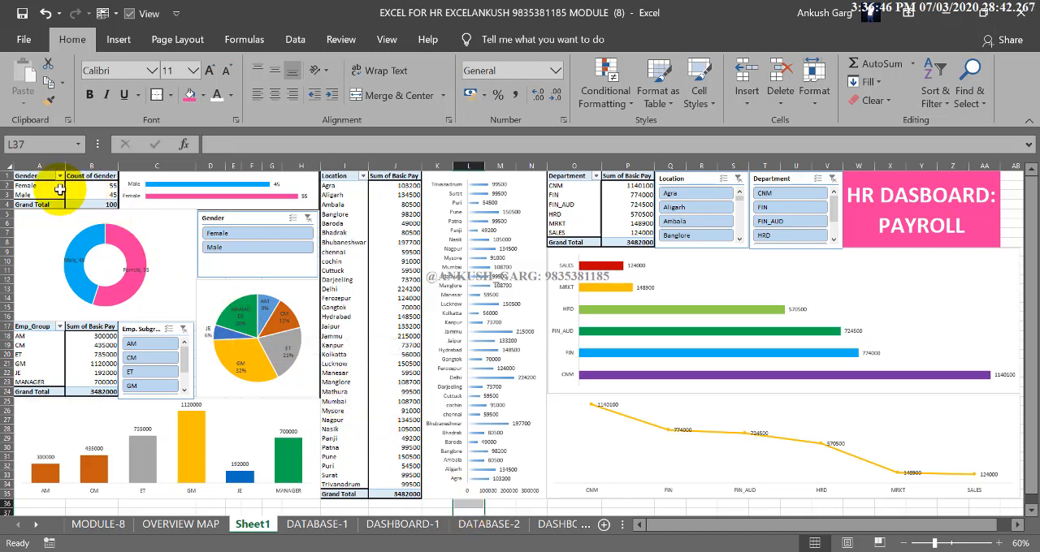
Check which charts respond when the Gender slicer alternates between Female and Male, and clear its filter
{"action": "left_click", "coordinate": [225, 234]}
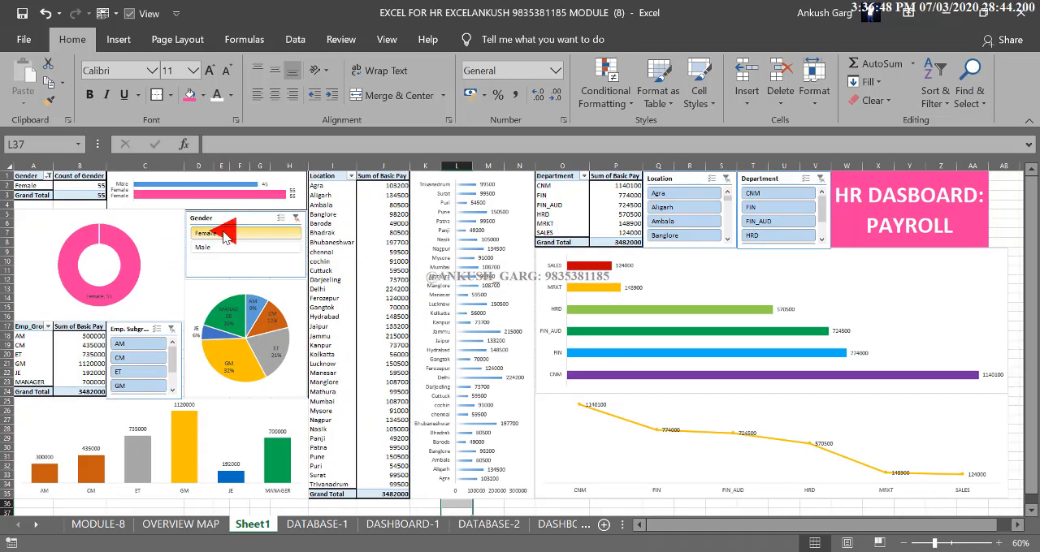
{"action": "left_click", "coordinate": [231, 248]}
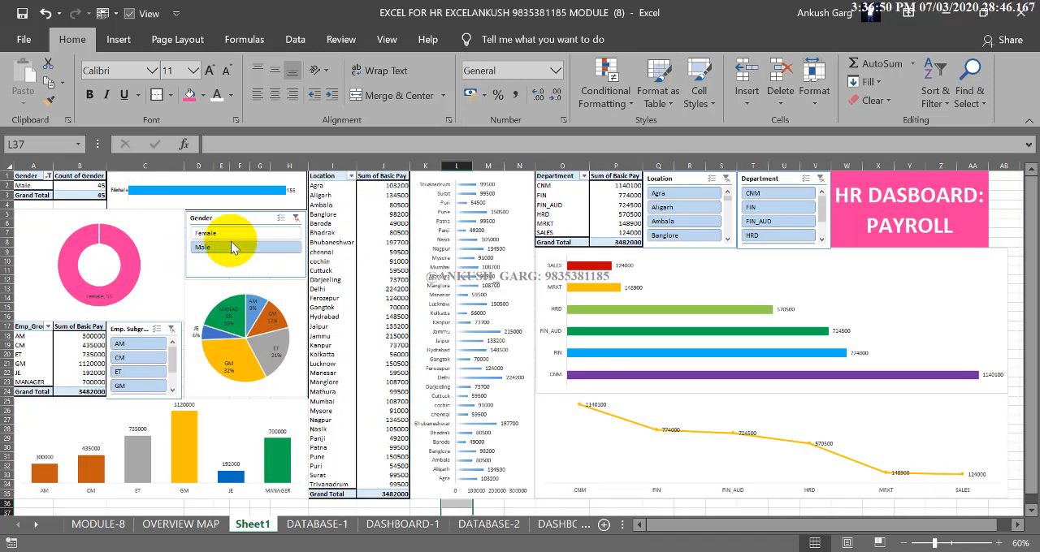
{"action": "left_click", "coordinate": [236, 235]}
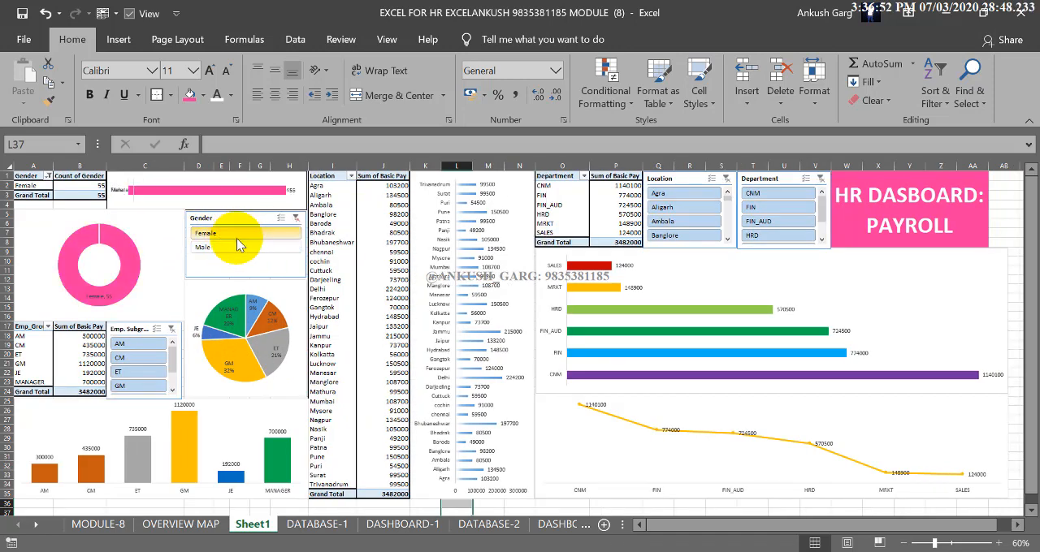
{"action": "left_click", "coordinate": [237, 246]}
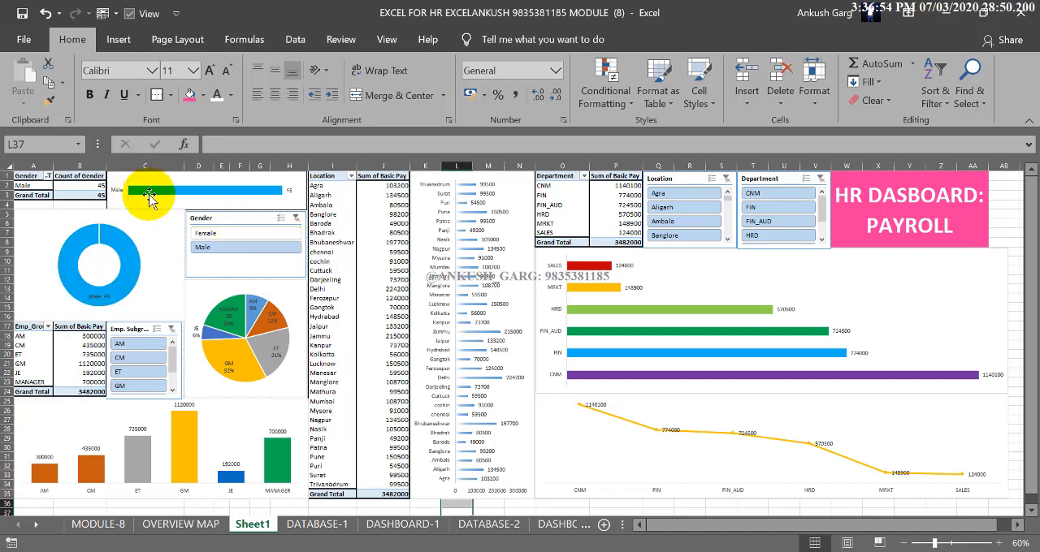
{"action": "left_click", "coordinate": [209, 234]}
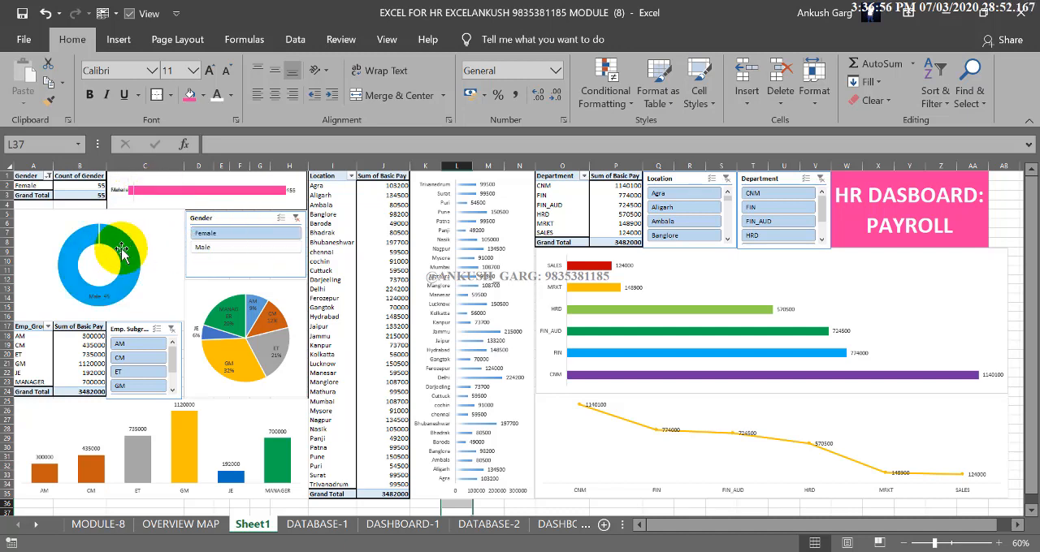
{"action": "left_click", "coordinate": [230, 248]}
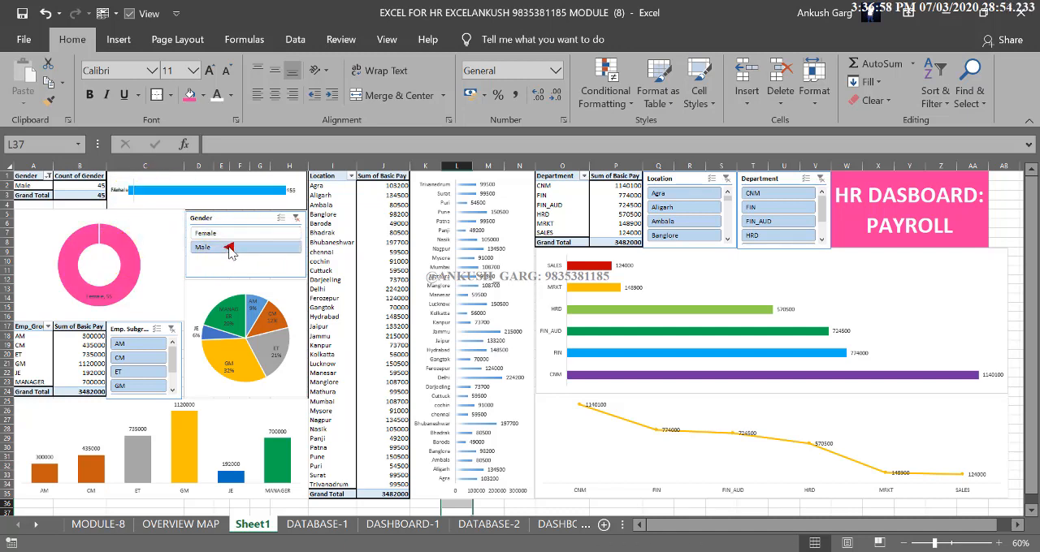
{"action": "left_click", "coordinate": [298, 220]}
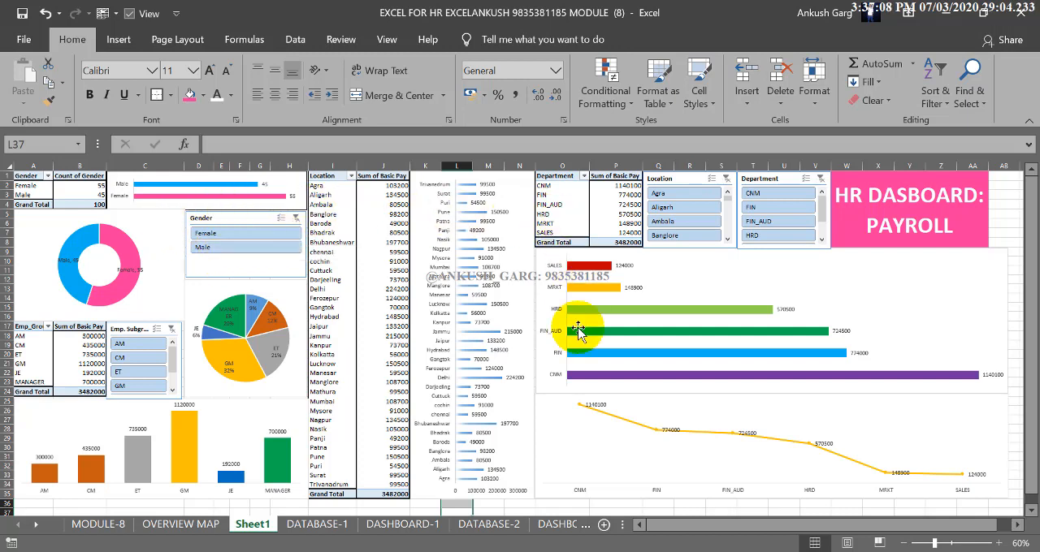
Connect the Gender slicer to all the listed PivotTables on DASHBOARD-1 and Sheet1 through Report Connections
{"action": "left_click", "coordinate": [223, 217]}
{"action": "left_click", "coordinate": [223, 218]}
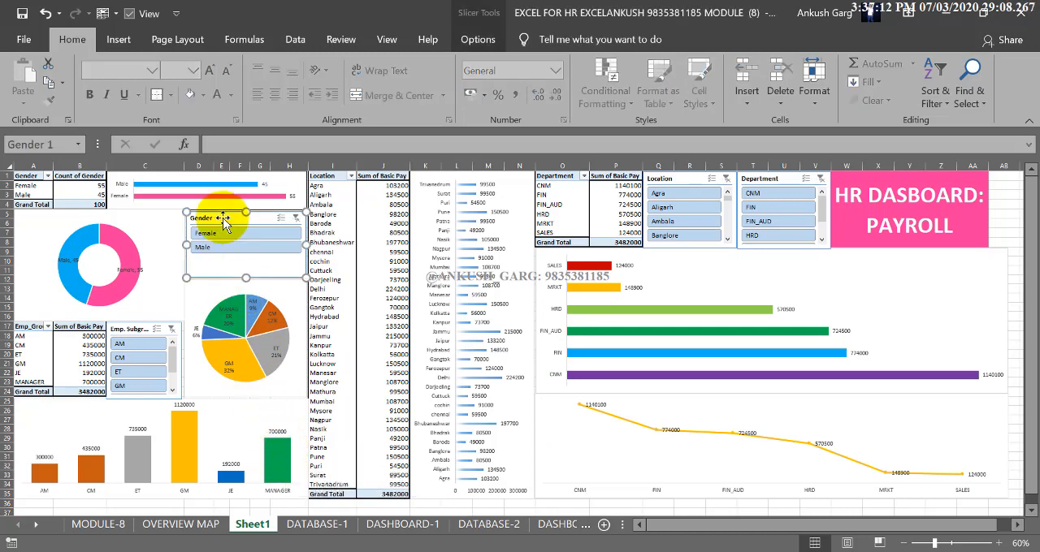
{"action": "left_click", "coordinate": [478, 39]}
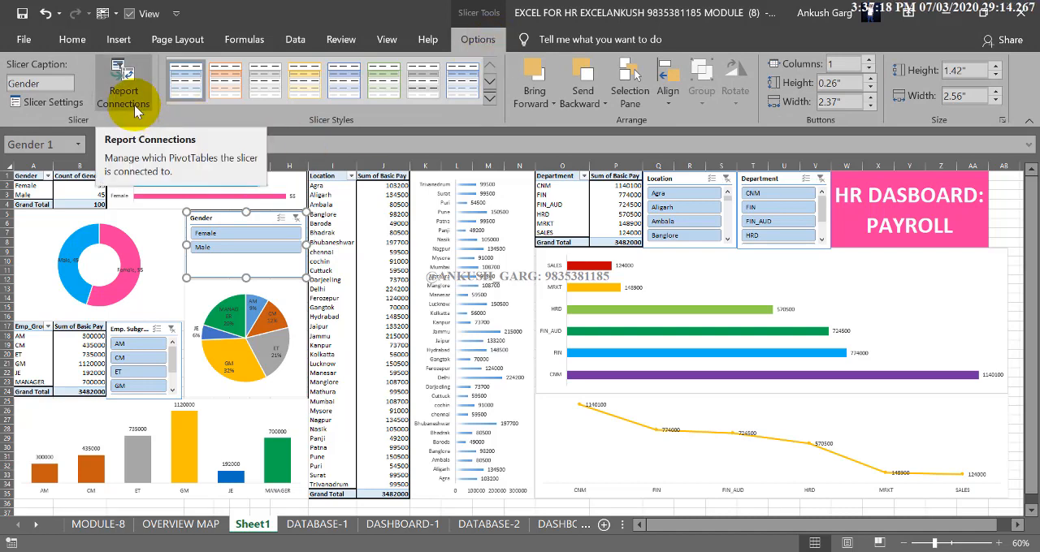
{"action": "left_click", "coordinate": [134, 111]}
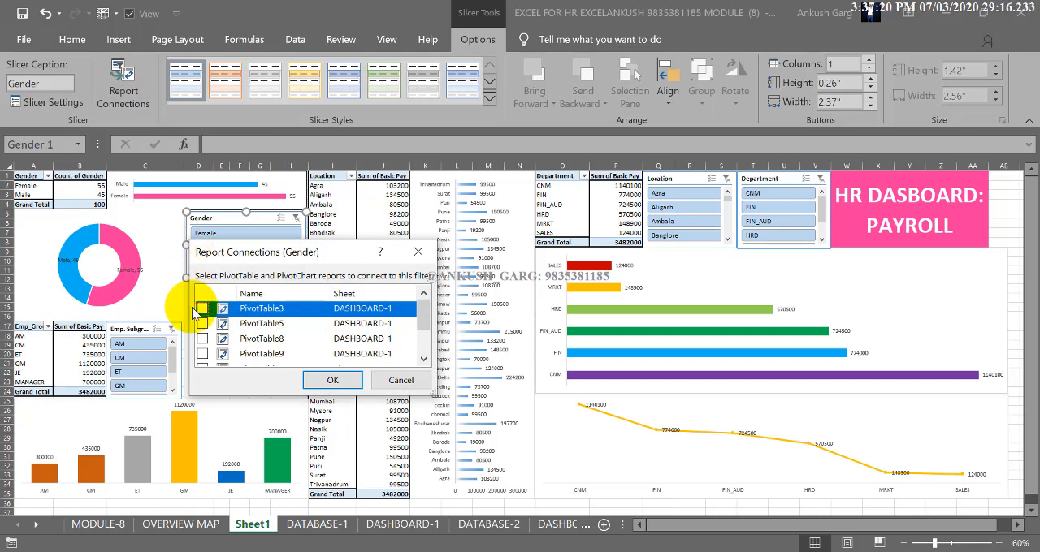
{"action": "left_click", "coordinate": [202, 338]}
{"action": "left_click", "coordinate": [202, 309]}
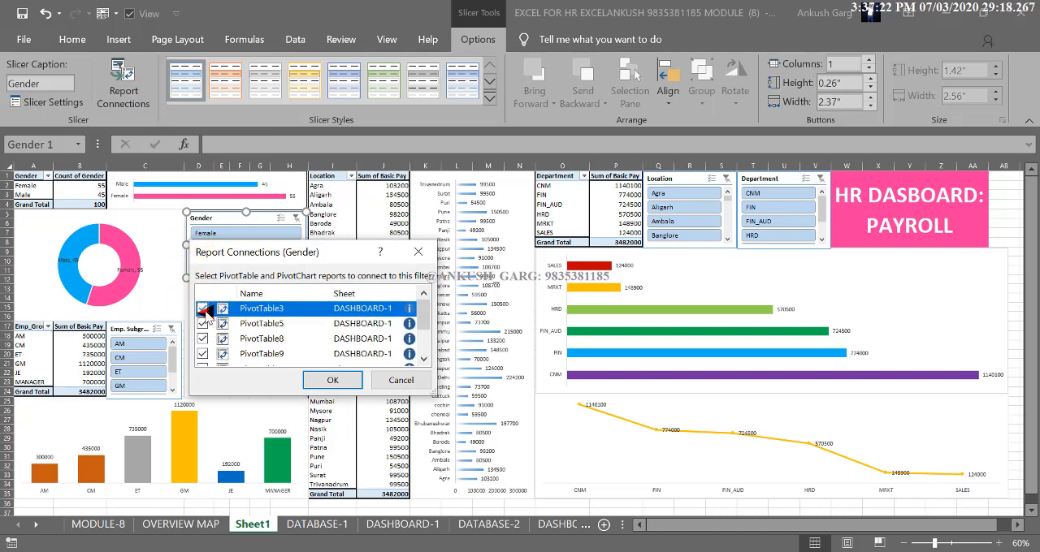
{"action": "scroll", "coordinate": [249, 323], "scroll_direction": "down", "scroll_amount": 1}
{"action": "scroll", "coordinate": [249, 329], "scroll_direction": "down", "scroll_amount": 1}
{"action": "left_click", "coordinate": [203, 327]}
{"action": "left_click", "coordinate": [203, 342]}
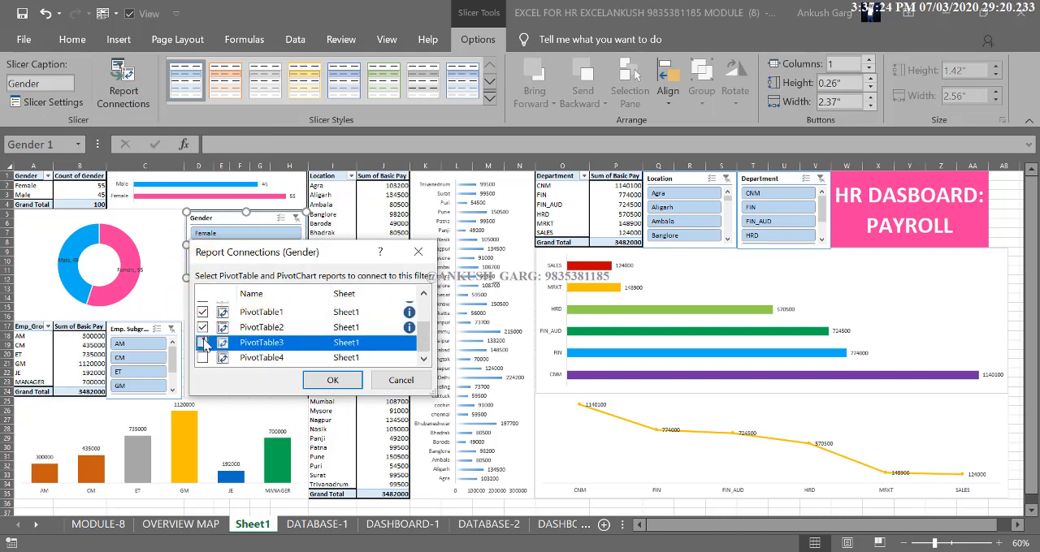
{"action": "left_click", "coordinate": [202, 357]}
{"action": "left_click", "coordinate": [329, 380]}
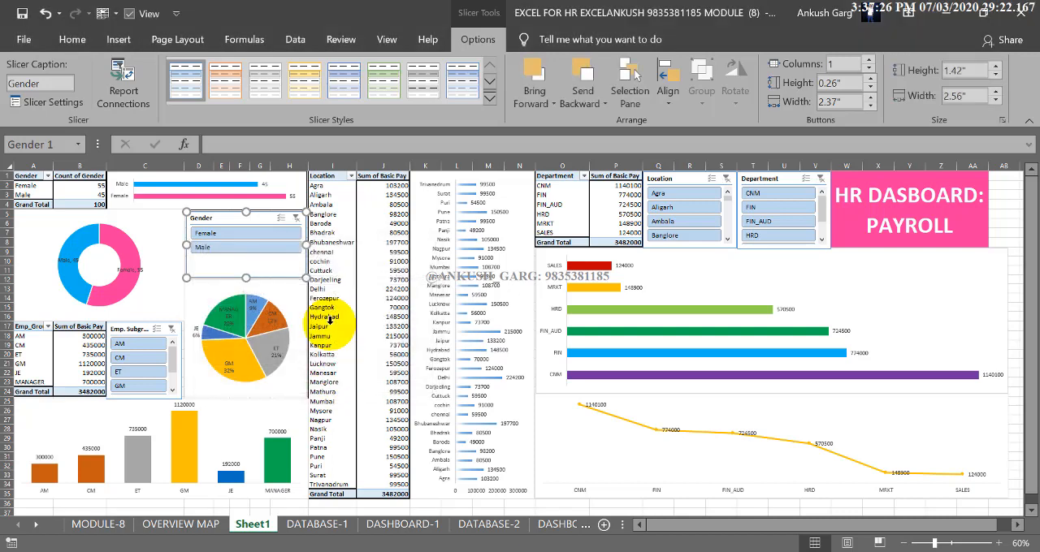
Test the connected Gender slicer across the whole dashboard by alternating between Male and Female, ending on Male
{"action": "left_click", "coordinate": [237, 249]}
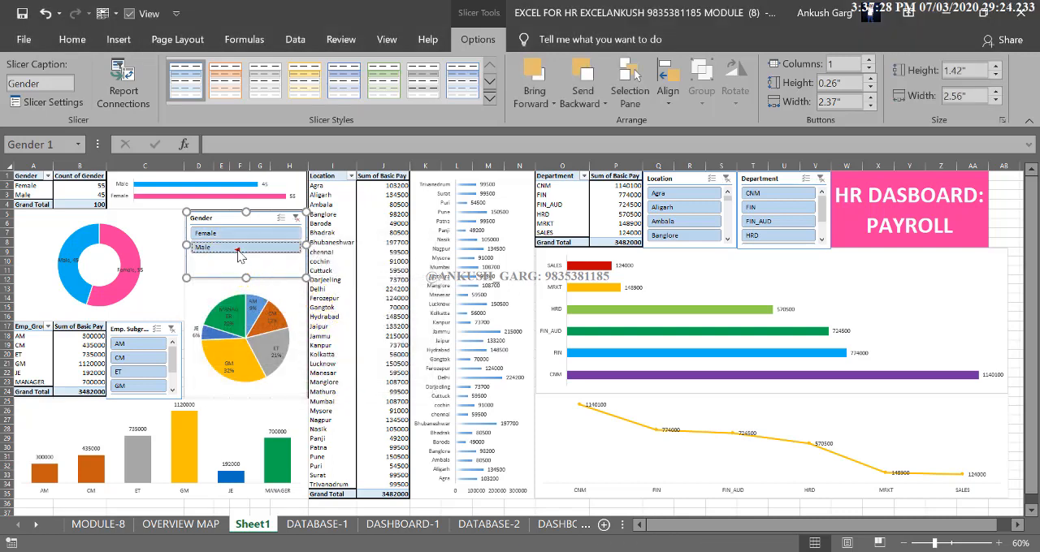
{"action": "left_click", "coordinate": [247, 233]}
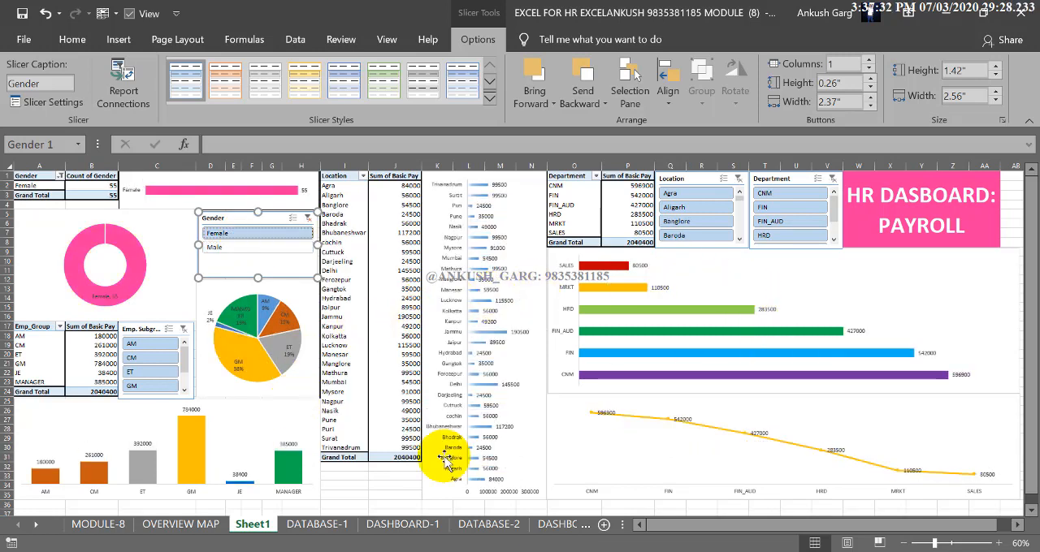
{"action": "left_click", "coordinate": [233, 248]}
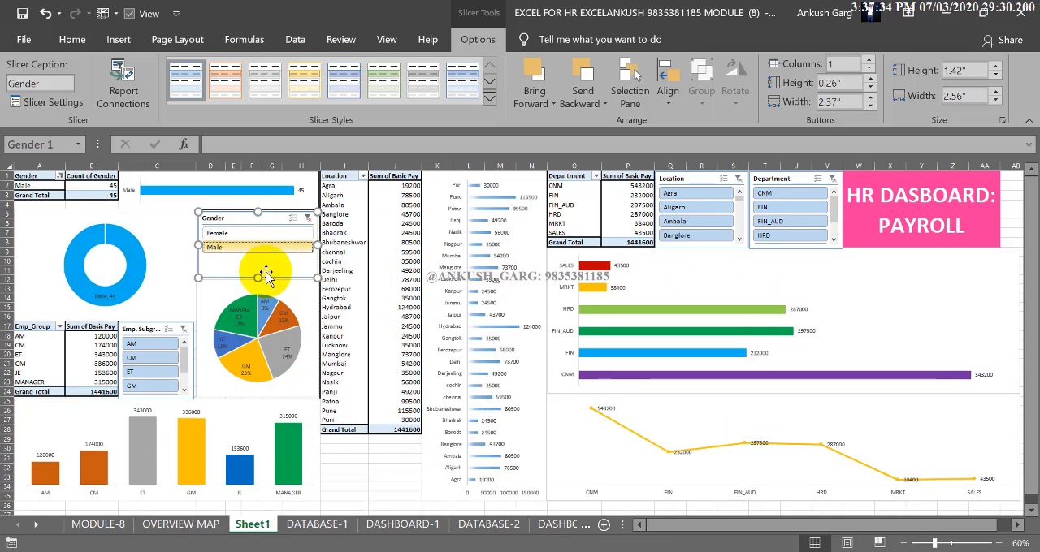
{"action": "left_click", "coordinate": [259, 233]}
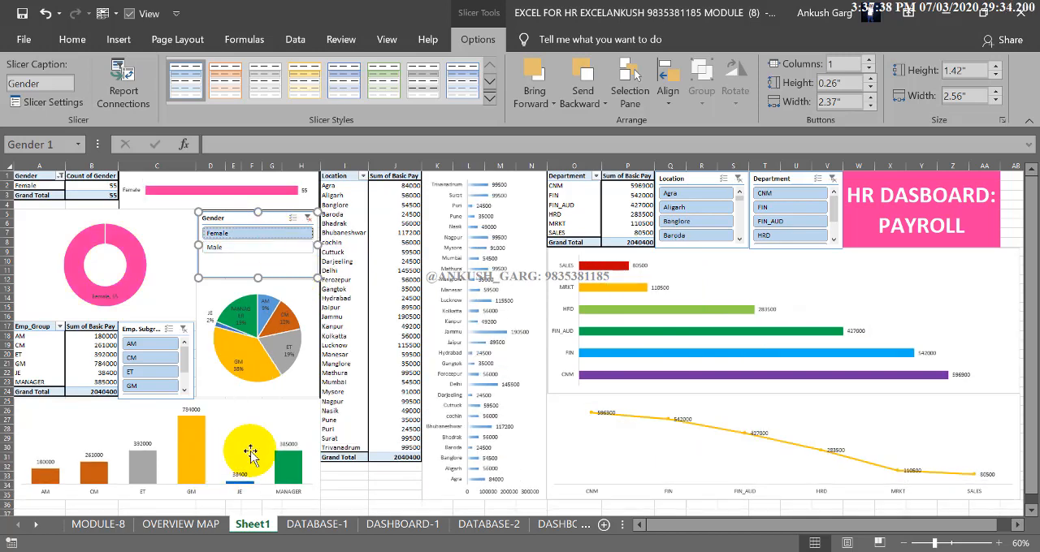
{"action": "left_click", "coordinate": [248, 250]}
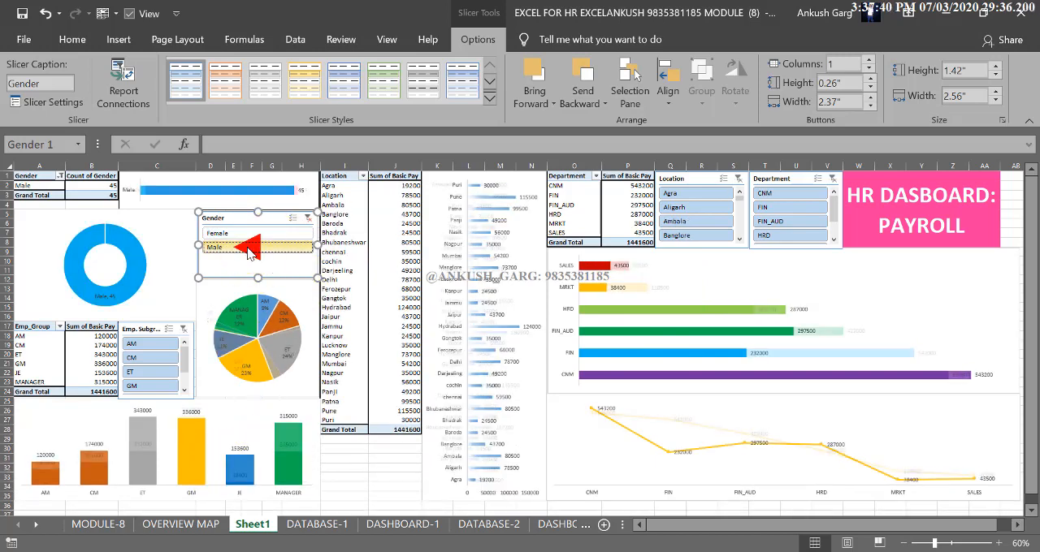
Clear the Gender filter, and check which charts respond to AM, CM, ET and GM in the Emp. Subgroup slicer before clearing its filter
{"action": "left_click", "coordinate": [307, 218]}
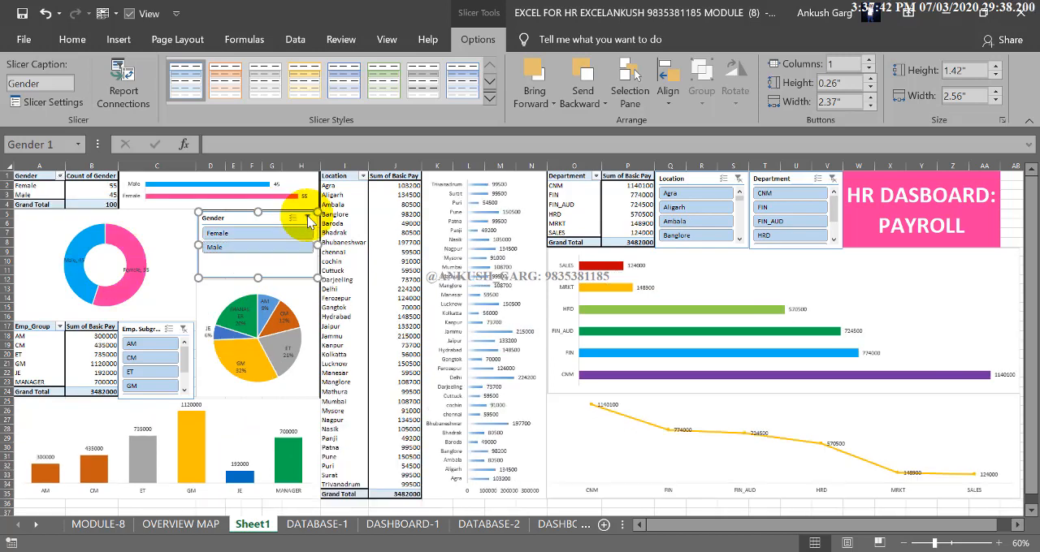
{"action": "left_click", "coordinate": [146, 343]}
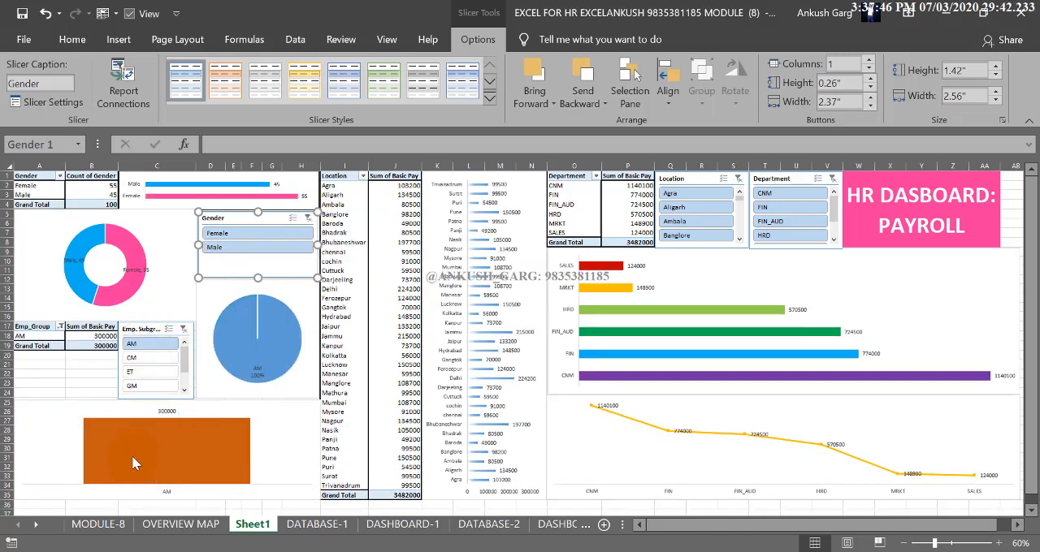
{"action": "left_click", "coordinate": [150, 360]}
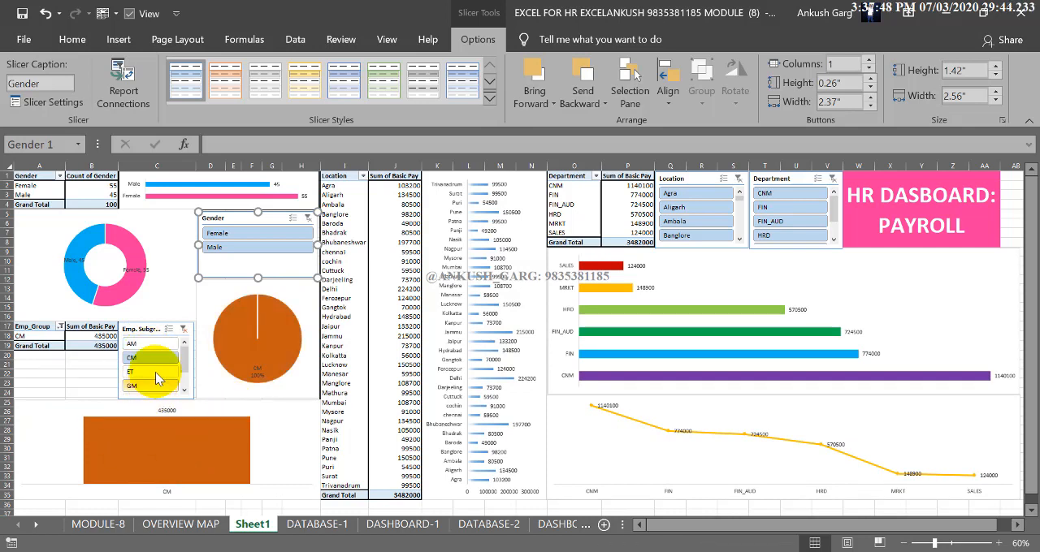
{"action": "left_click", "coordinate": [156, 385]}
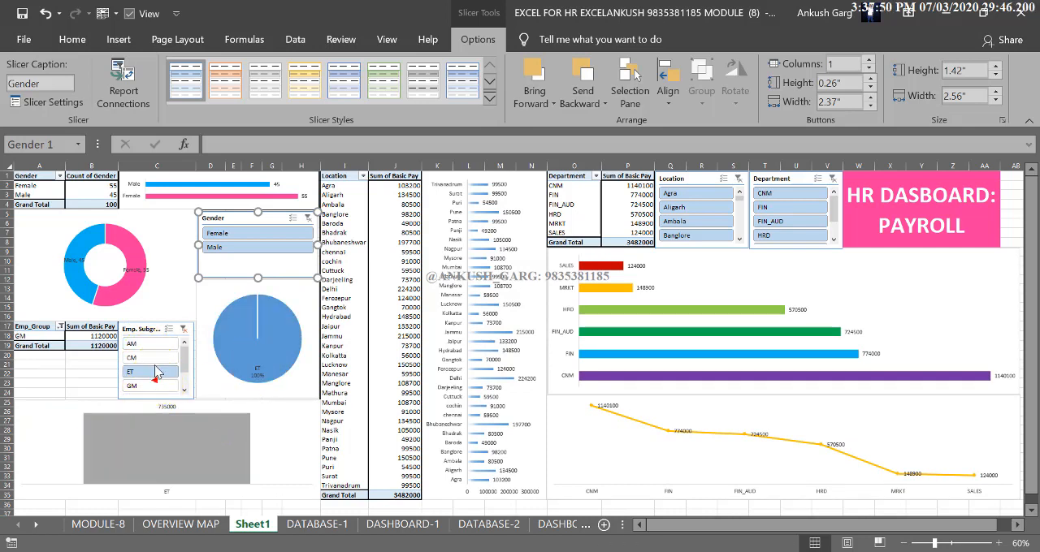
{"action": "left_click", "coordinate": [154, 357]}
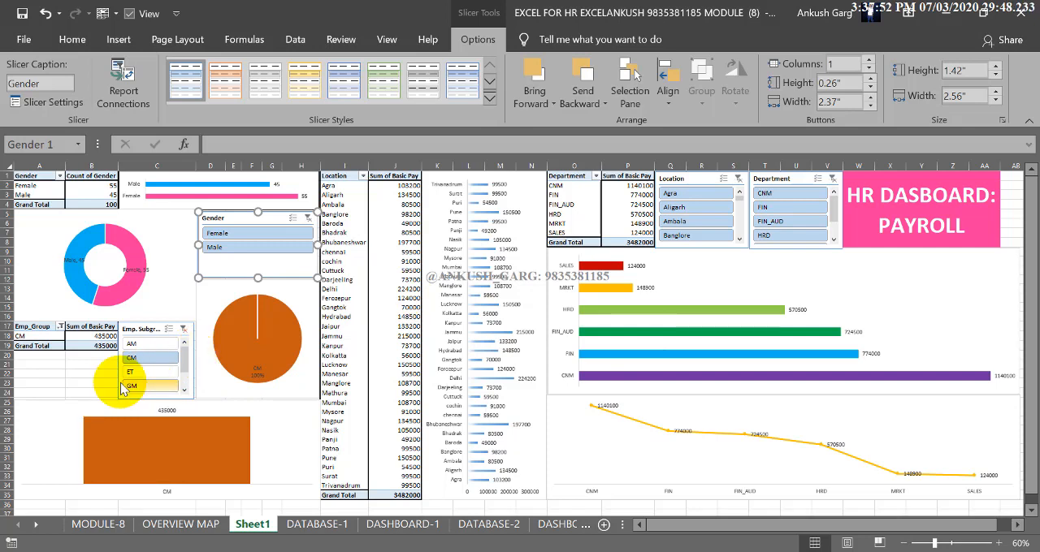
{"action": "left_click", "coordinate": [182, 329]}
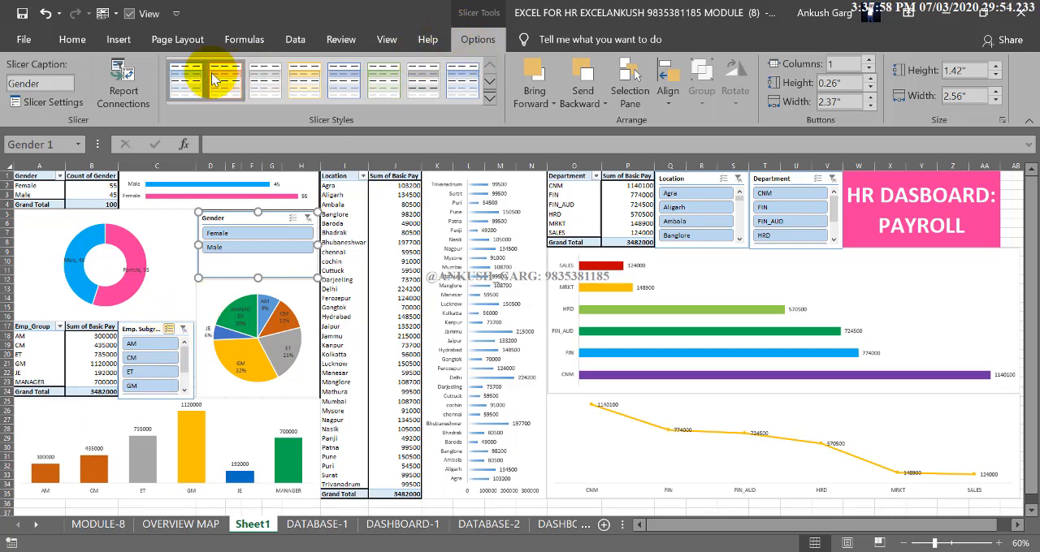
Review the PivotTables ticked in the Gender slicer's Report Connections
{"action": "left_click", "coordinate": [124, 96]}
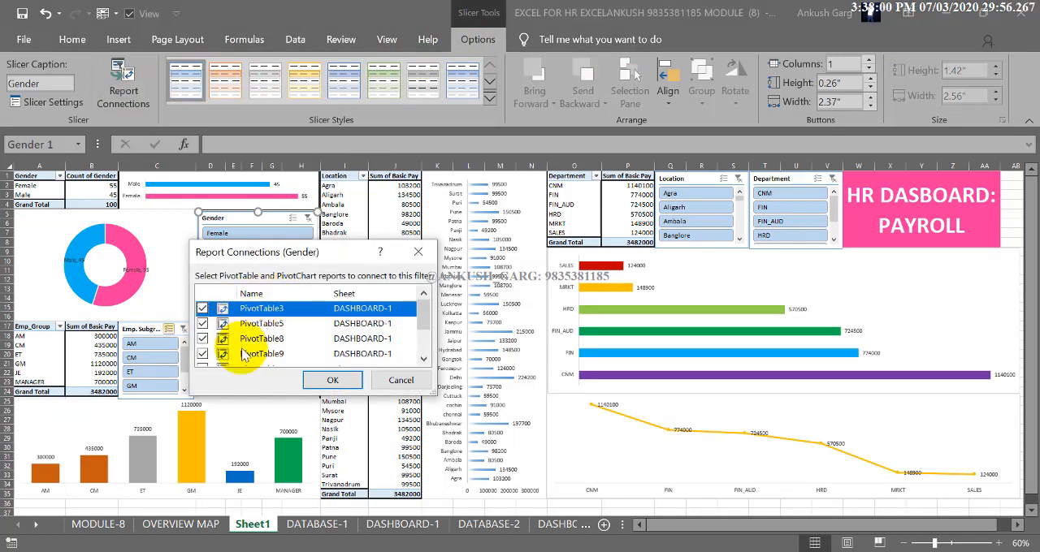
{"action": "left_click", "coordinate": [331, 382]}
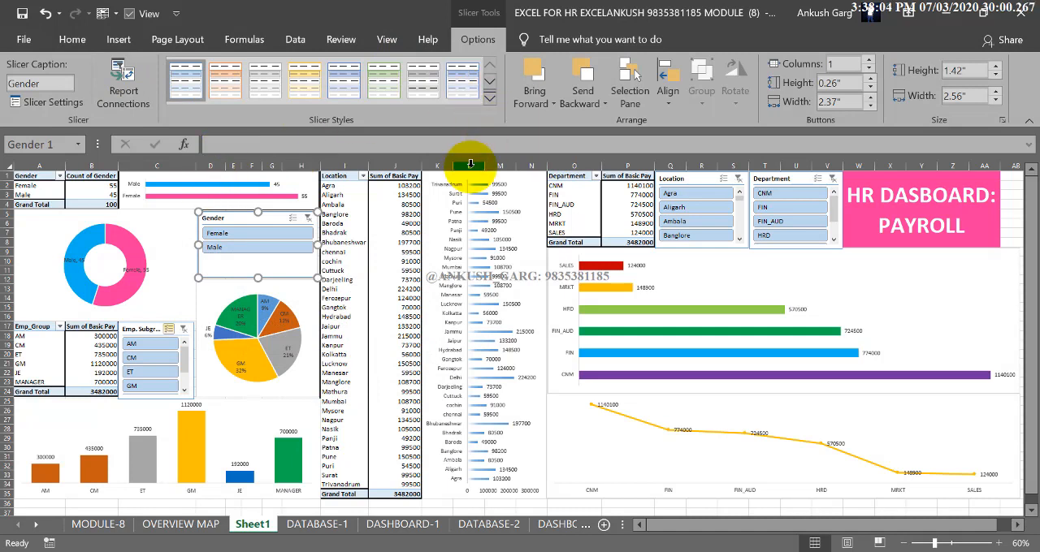
Test multi-select in the Emp. Subgroup slicer by deselecting CM and ET and selecting both again
{"action": "mouse_move", "coordinate": [252, 342]}
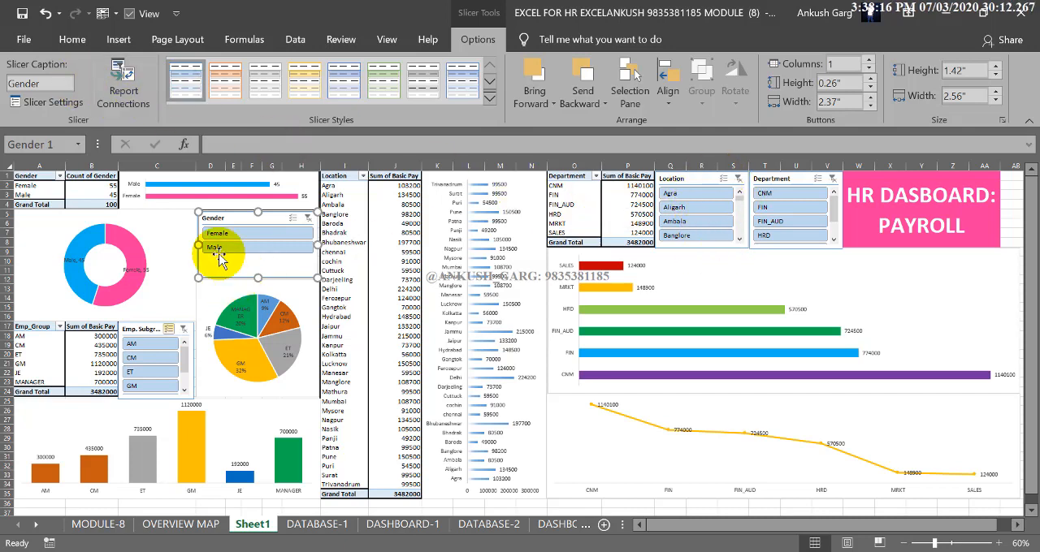
{"action": "left_click", "coordinate": [147, 357]}
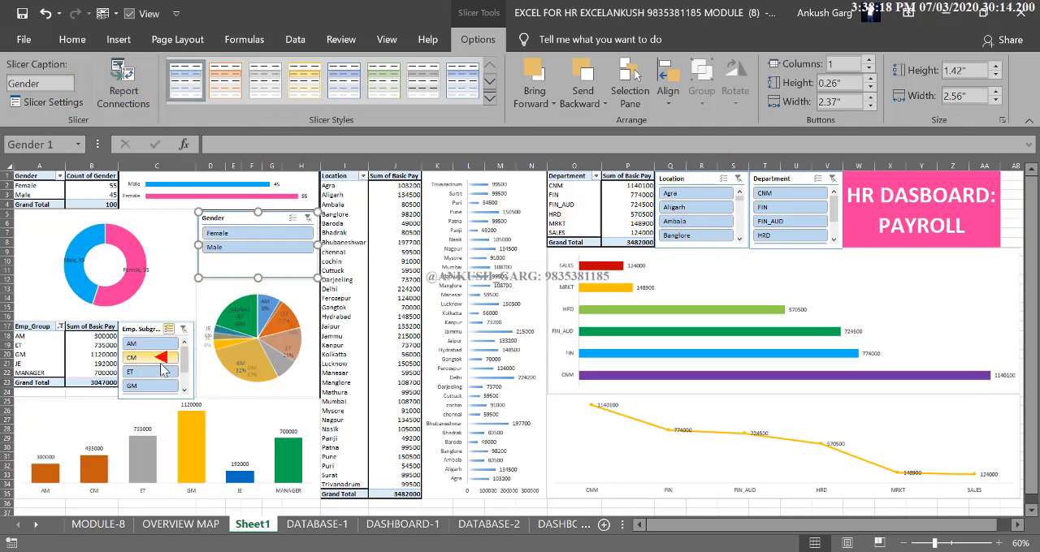
{"action": "left_click", "coordinate": [155, 371]}
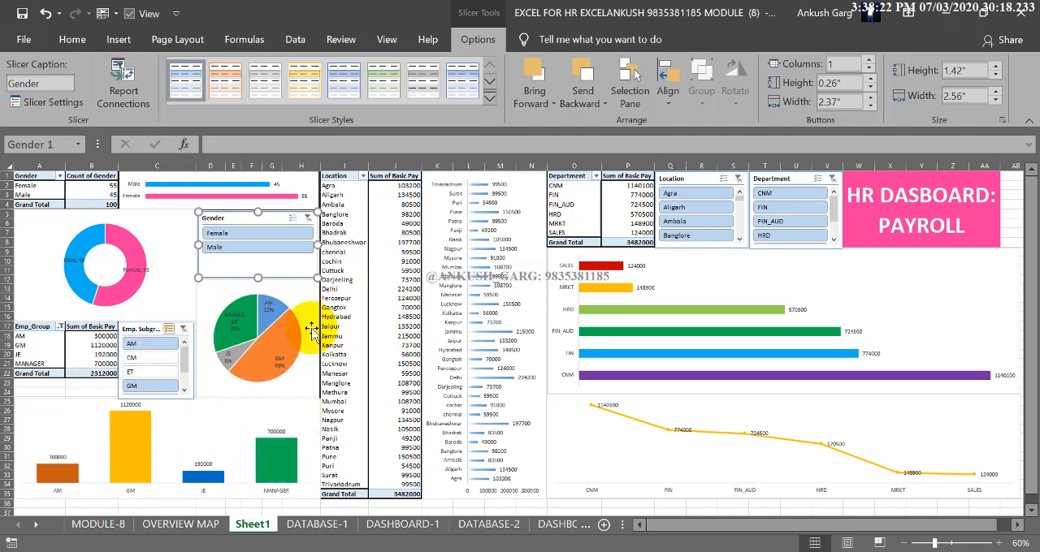
{"action": "left_click", "coordinate": [157, 359]}
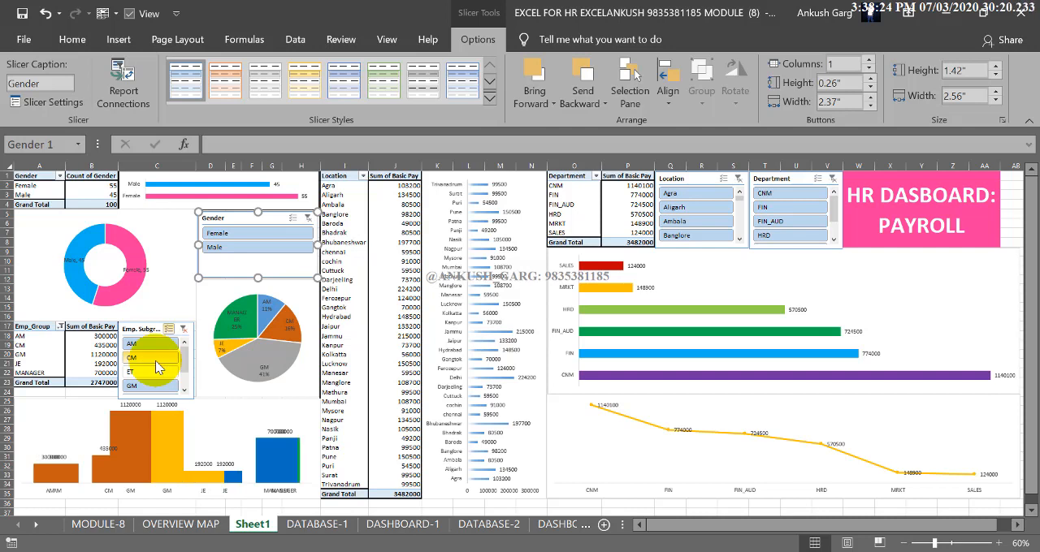
{"action": "left_click", "coordinate": [150, 371]}
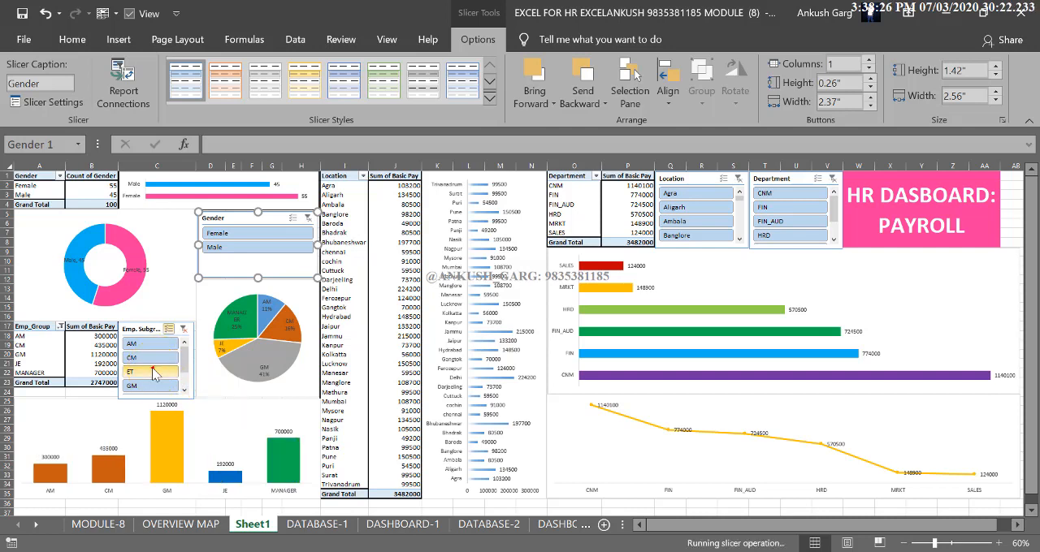
Connect the Emp. Subgroup slicer to all the listed PivotTables on DASHBOARD-1 and Sheet1 through Report Connections
{"action": "left_click", "coordinate": [139, 329]}
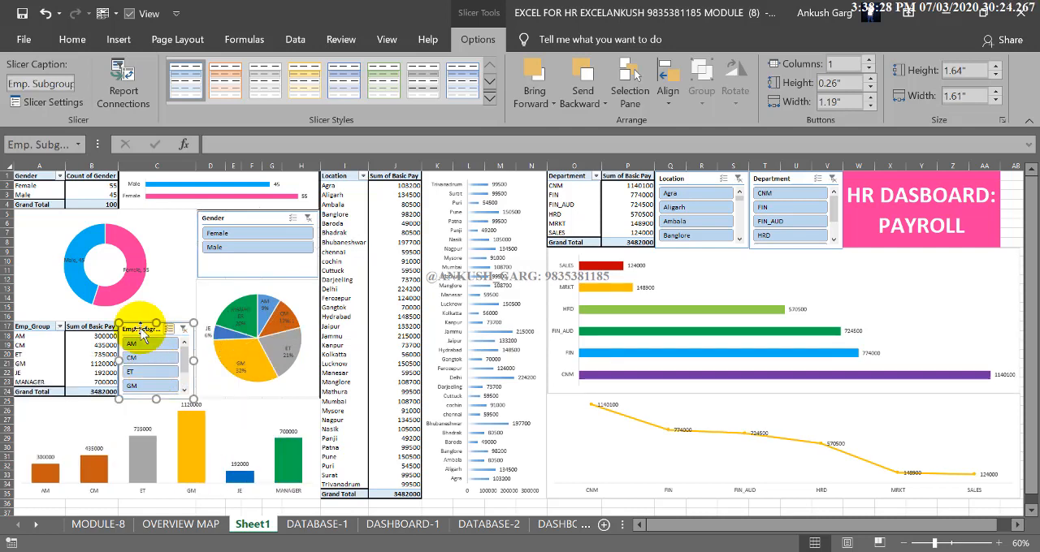
{"action": "left_click", "coordinate": [123, 79]}
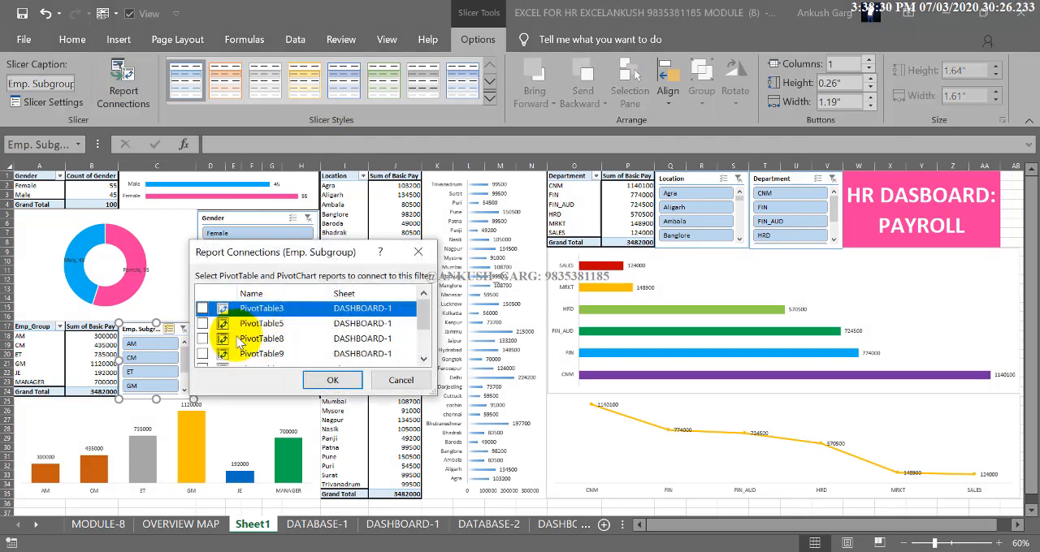
{"action": "left_click", "coordinate": [202, 322]}
{"action": "left_click", "coordinate": [202, 339]}
{"action": "left_click", "coordinate": [202, 354]}
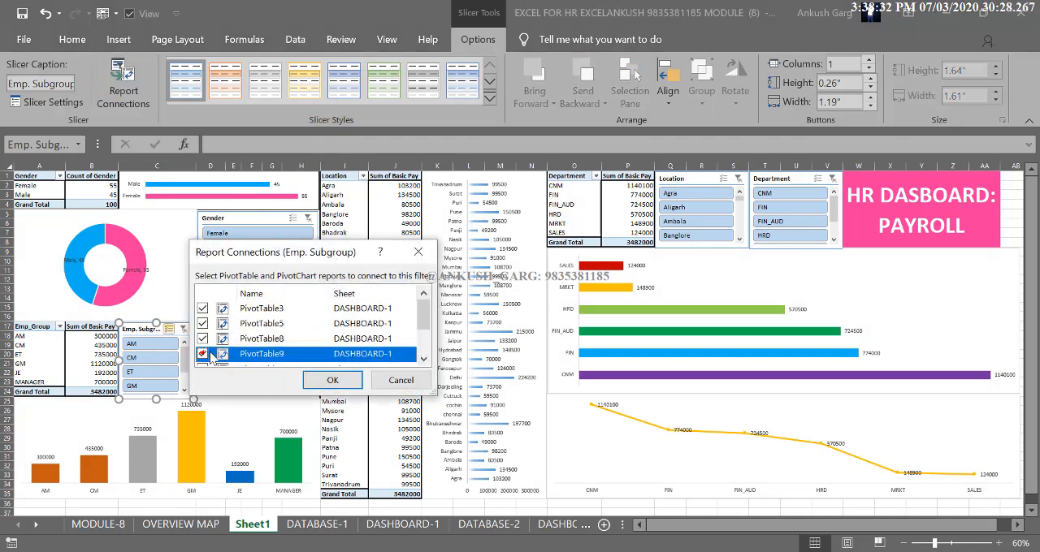
{"action": "scroll", "coordinate": [207, 329], "scroll_direction": "down", "scroll_amount": 2}
{"action": "left_click", "coordinate": [202, 312]}
{"action": "left_click", "coordinate": [202, 327]}
{"action": "left_click", "coordinate": [202, 342]}
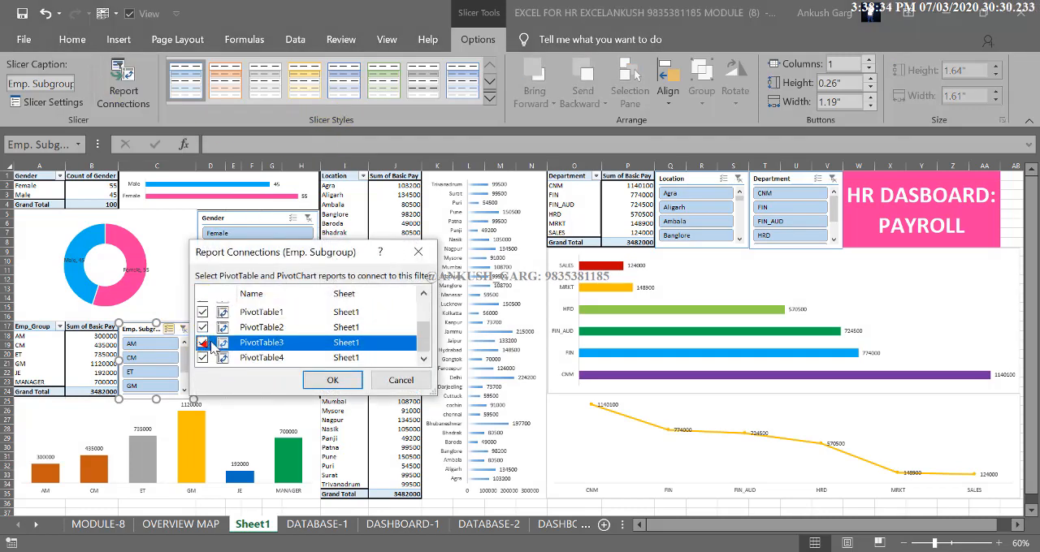
{"action": "left_click", "coordinate": [331, 380]}
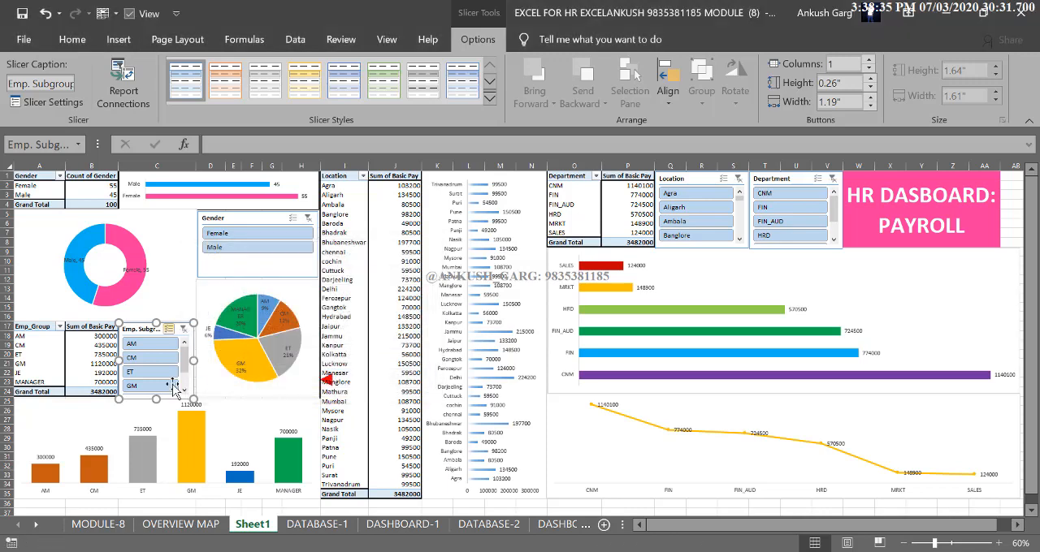
Test the connected Emp. Subgroup slicer across the dashboard by deselecting CM, ET, AM, GM and JE, leaving only MANAGER
{"action": "left_click", "coordinate": [156, 359]}
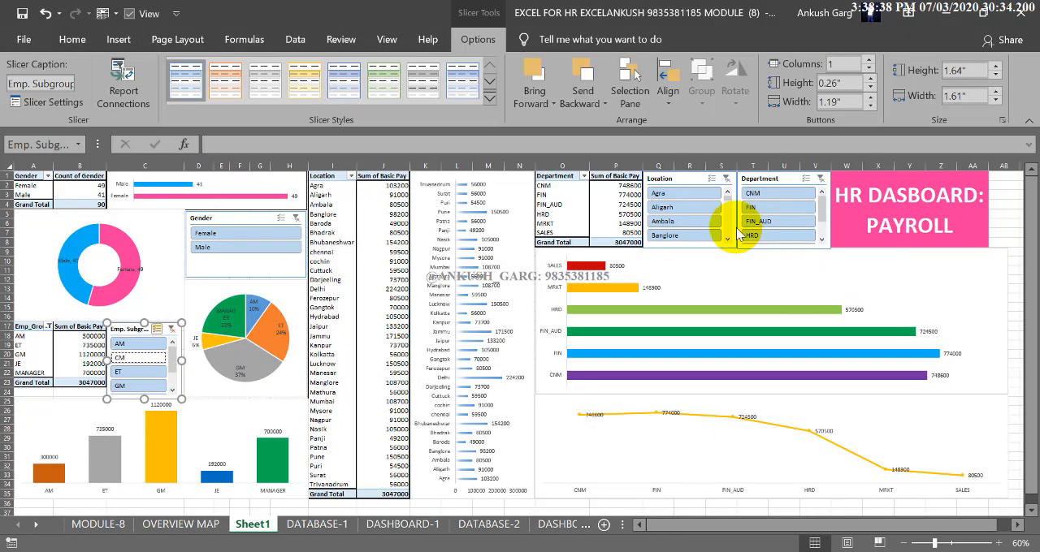
{"action": "left_click", "coordinate": [142, 373]}
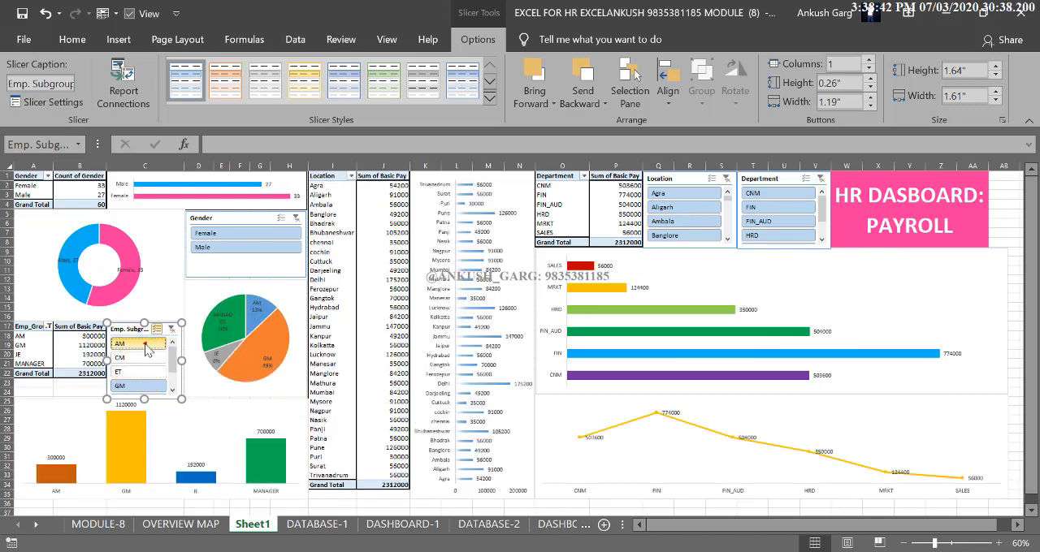
{"action": "left_click", "coordinate": [129, 343]}
{"action": "scroll", "coordinate": [146, 379], "scroll_direction": "down", "scroll_amount": 1}
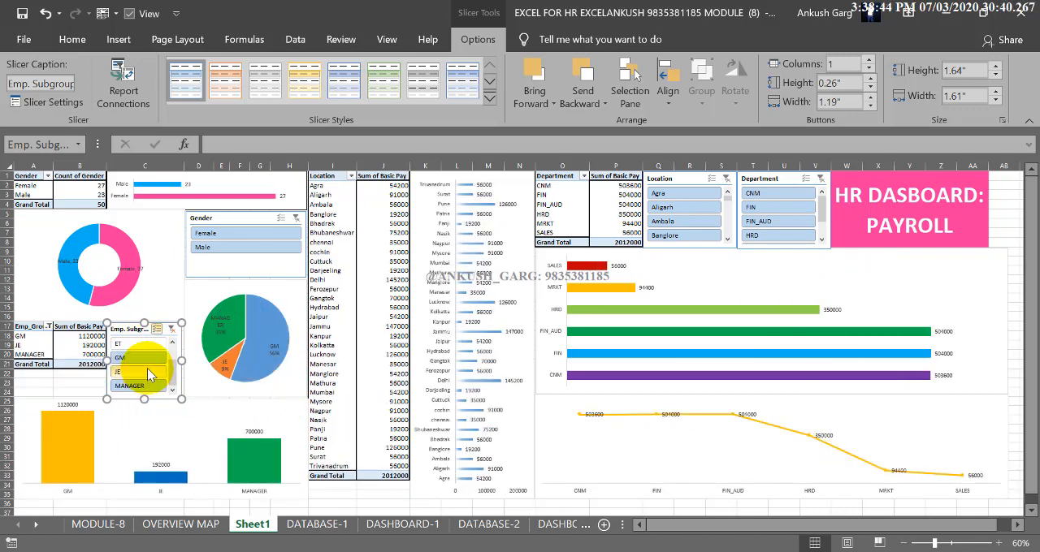
{"action": "left_click", "coordinate": [142, 359]}
{"action": "left_click", "coordinate": [150, 374]}
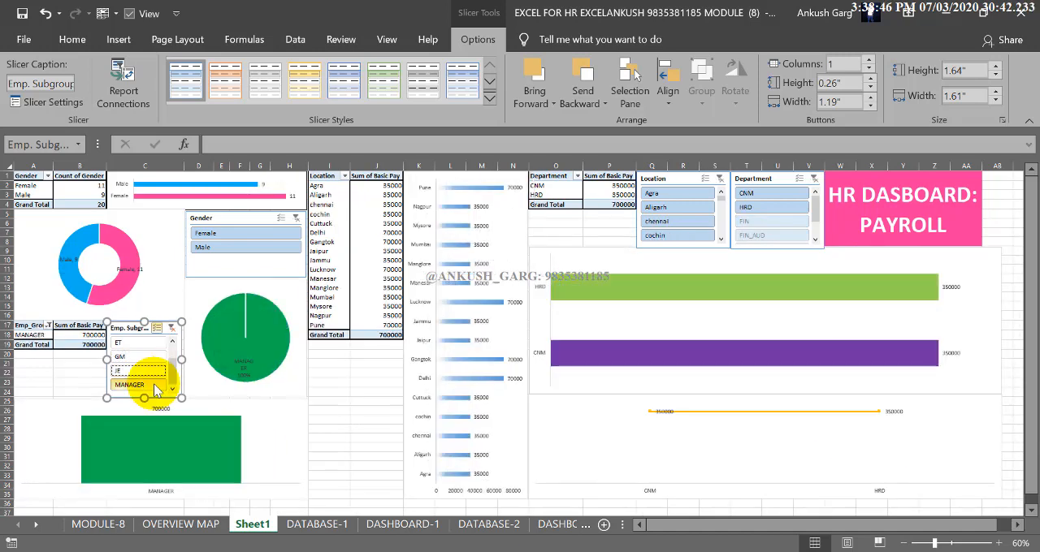
Add AM, CM, ET and GM back one by one in the Emp. Subgroup slicer, checking how the charts respond
{"action": "scroll", "coordinate": [140, 357], "scroll_direction": "up", "scroll_amount": 2}
{"action": "left_click", "coordinate": [138, 345]}
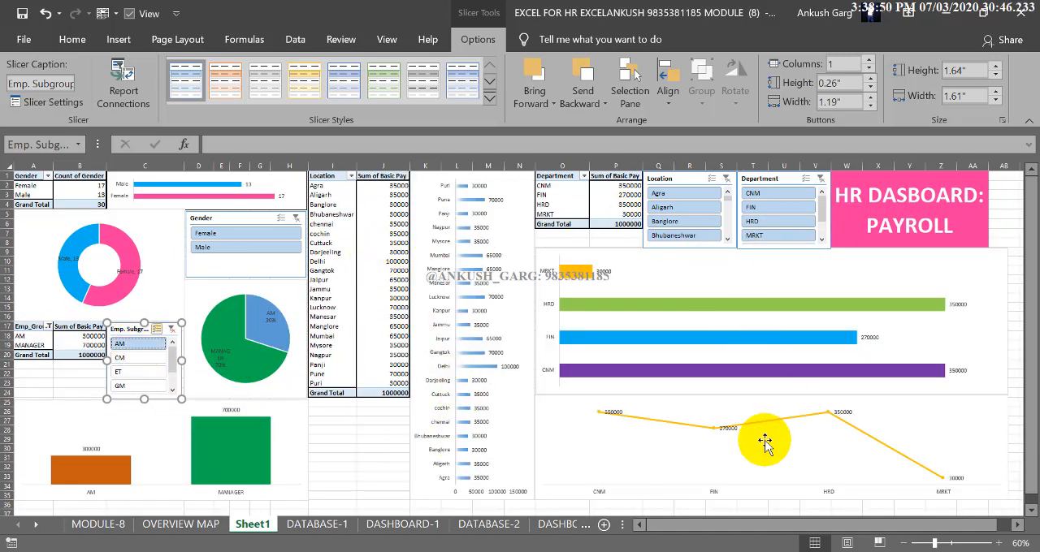
{"action": "mouse_move", "coordinate": [248, 441]}
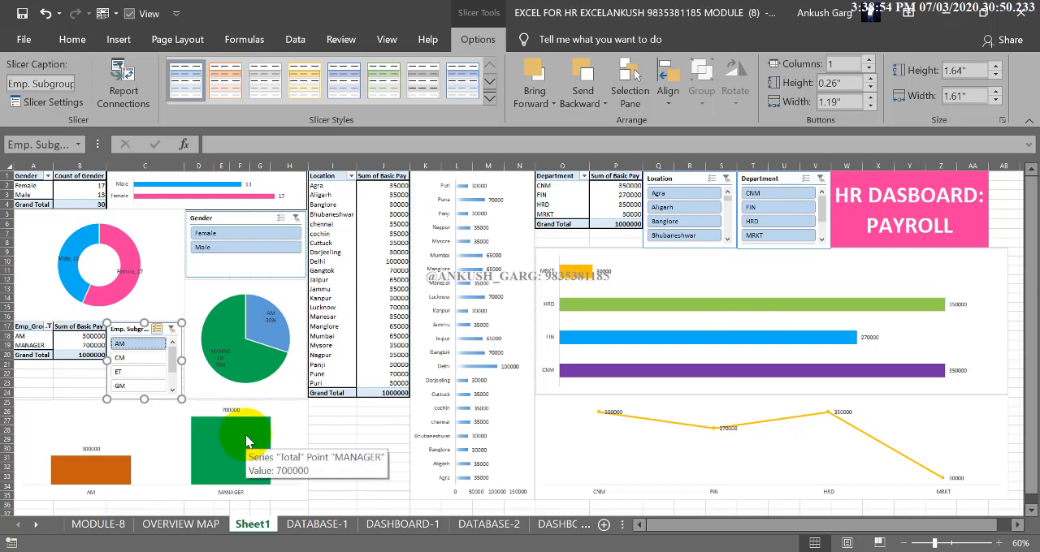
{"action": "left_click", "coordinate": [159, 361]}
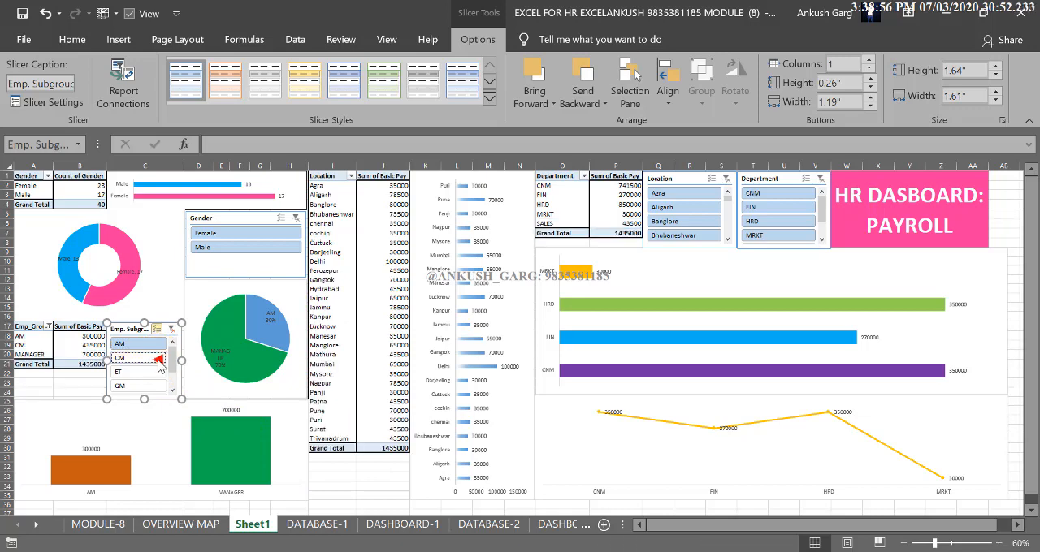
{"action": "left_click", "coordinate": [150, 372]}
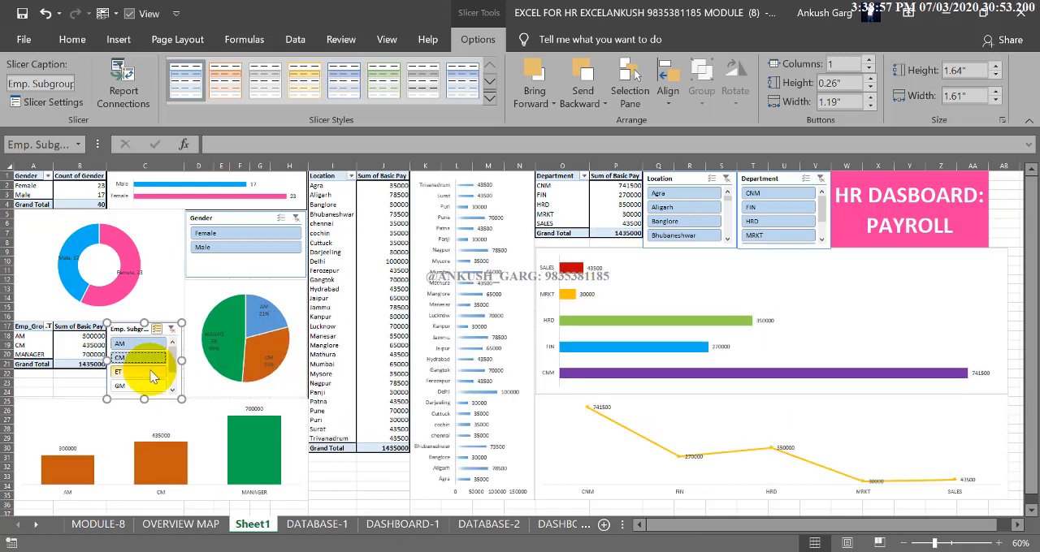
{"action": "left_click", "coordinate": [131, 385]}
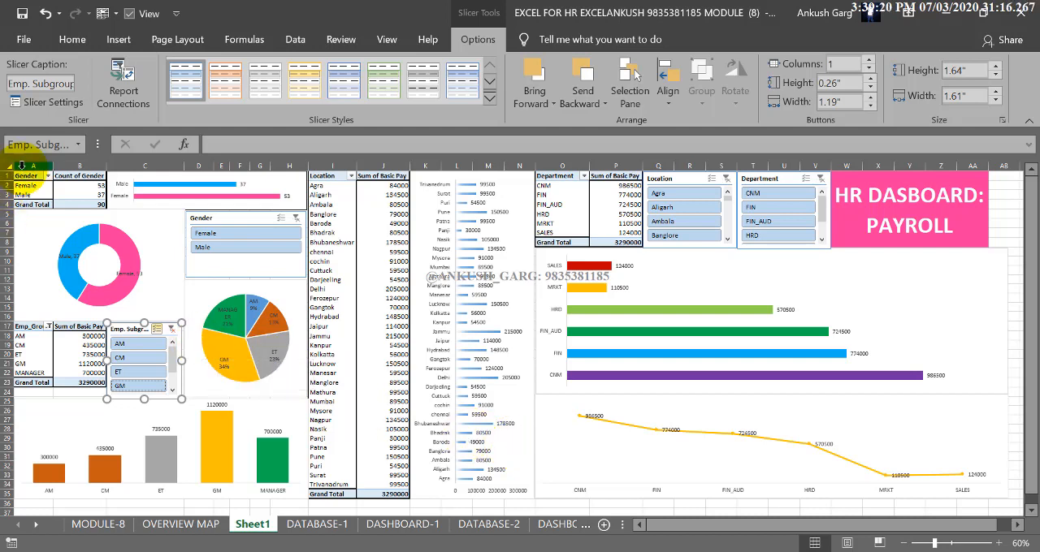
View the Gender PivotTable's filter choices without changing them, and include JE again through the Emp_Group PivotTable's filter
{"action": "left_click", "coordinate": [48, 176]}
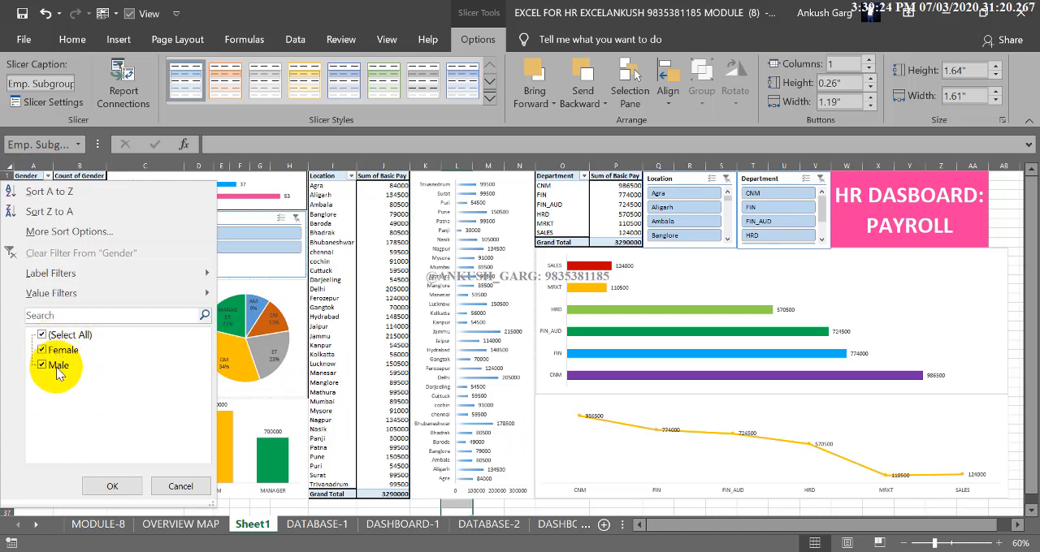
{"action": "left_click", "coordinate": [176, 486]}
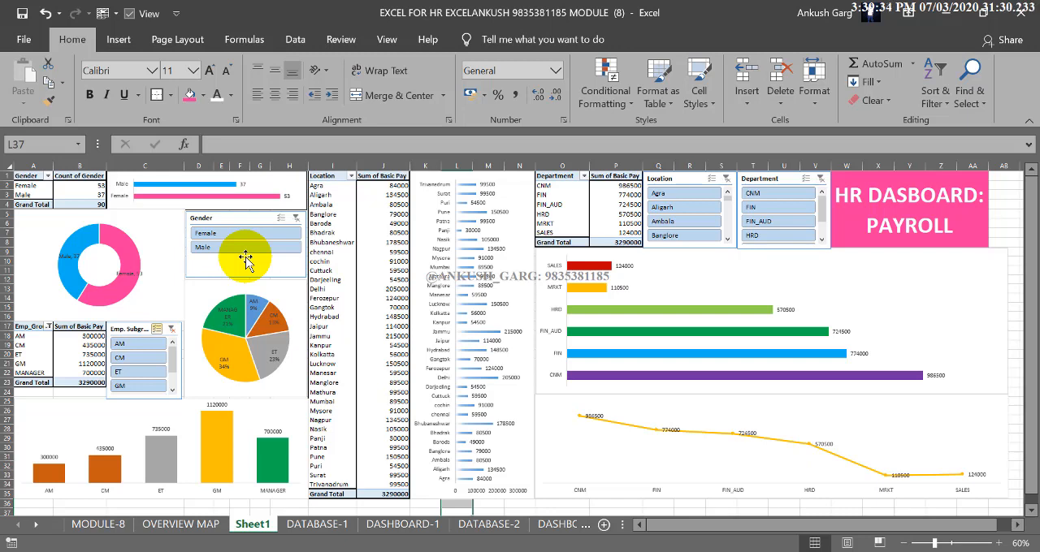
{"action": "left_click", "coordinate": [48, 326]}
{"action": "left_click", "coordinate": [95, 233]}
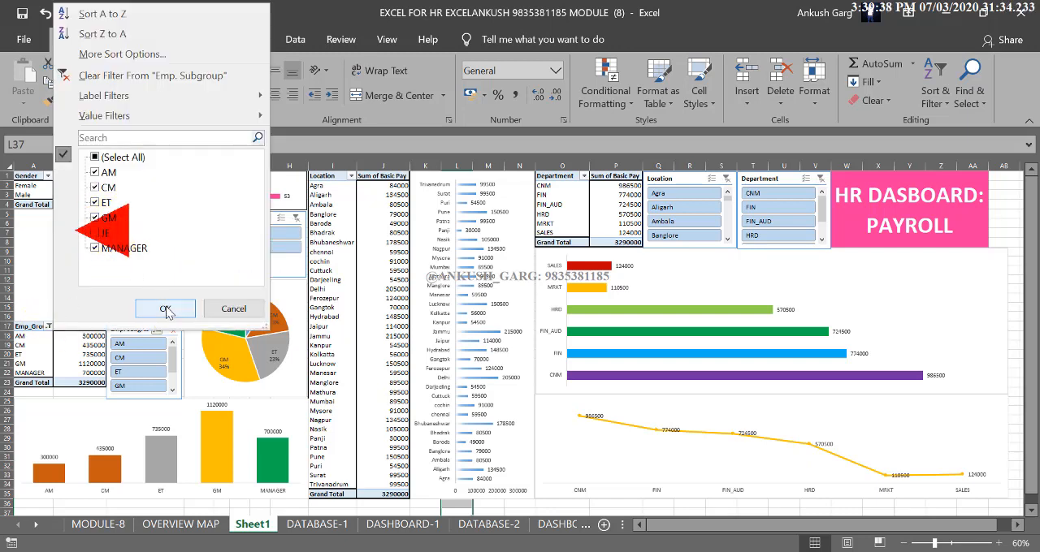
{"action": "left_click", "coordinate": [95, 233]}
{"action": "left_click", "coordinate": [165, 308]}
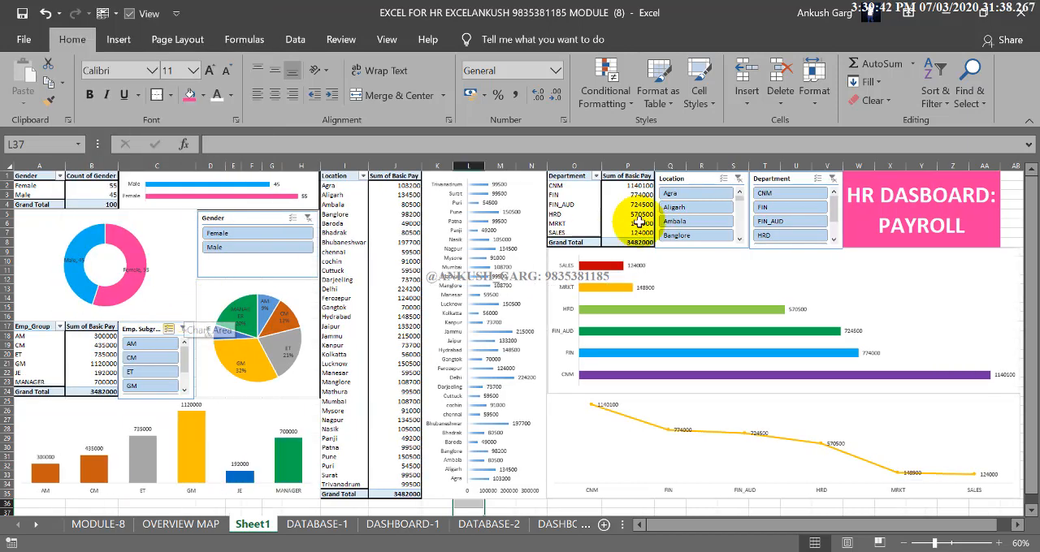
Check which charts respond to Aligarh and Ambala in the Location slicer, and clear its filter
{"action": "left_click", "coordinate": [674, 208]}
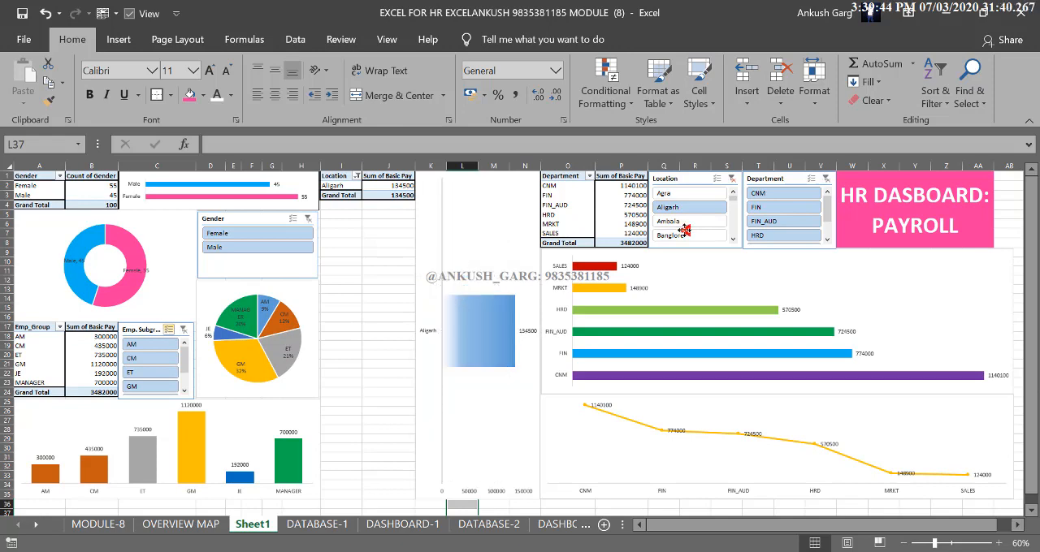
{"action": "left_click", "coordinate": [684, 223]}
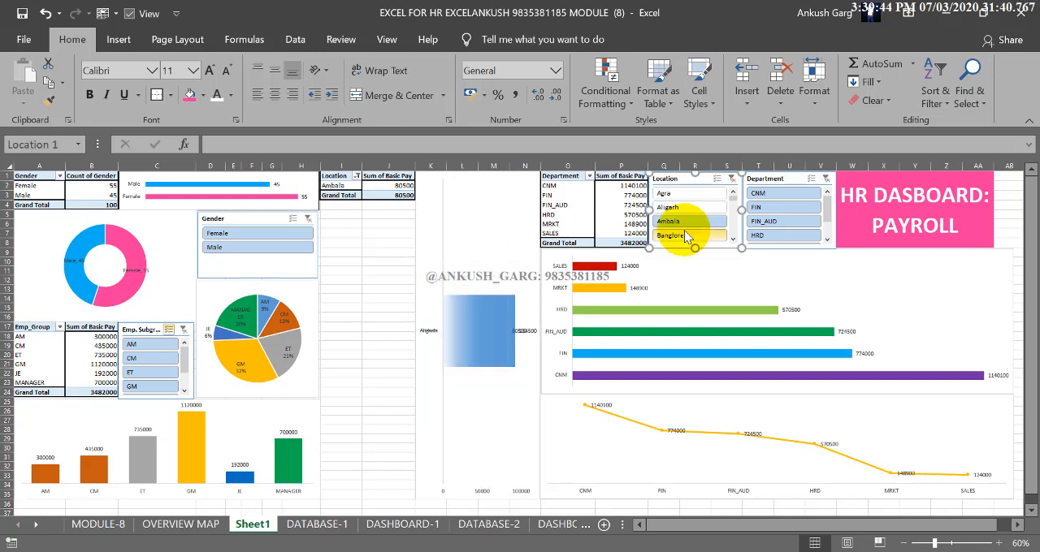
{"action": "left_click", "coordinate": [731, 178]}
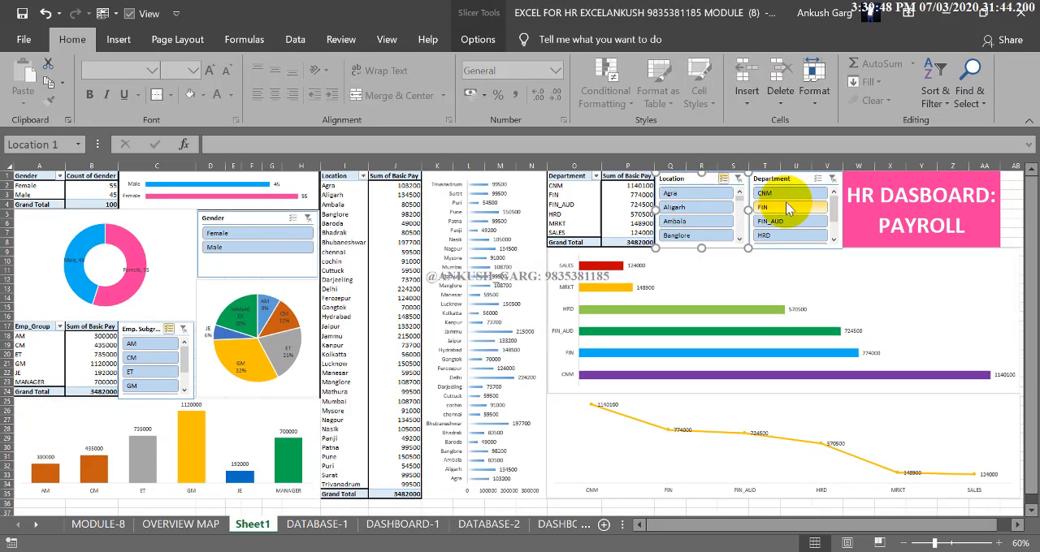